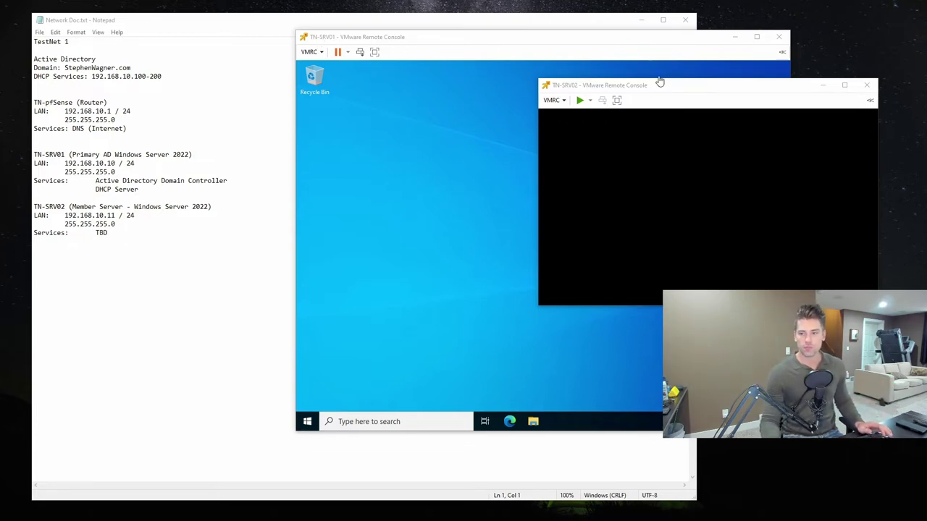
drag(688, 88, 434, 74)
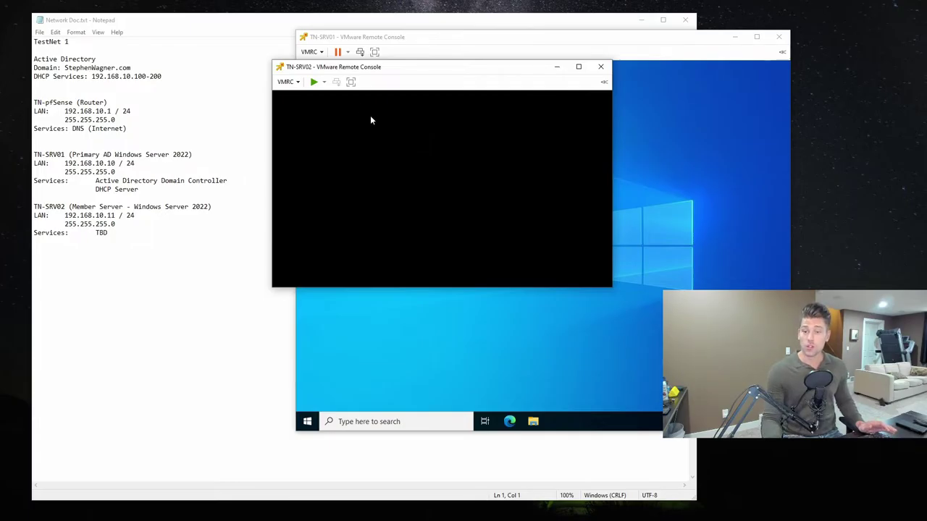
click(285, 82)
click(326, 154)
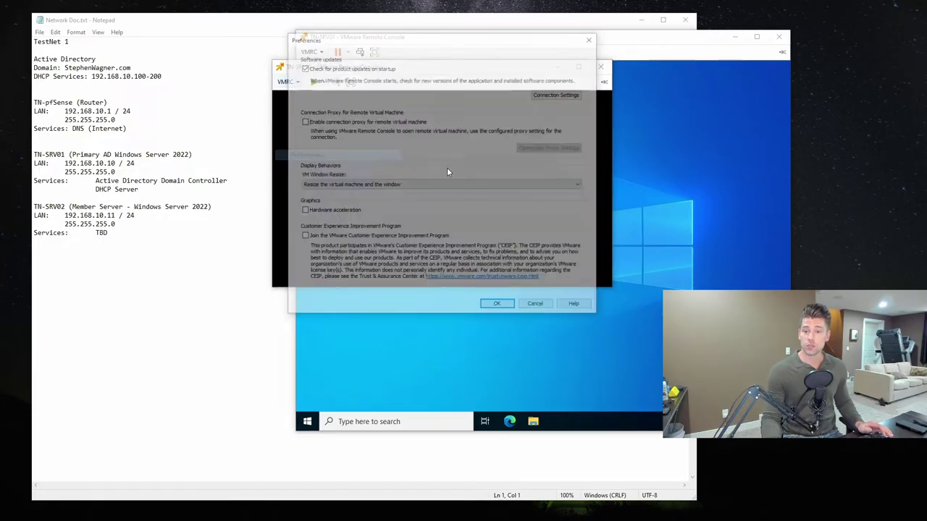
click(537, 307)
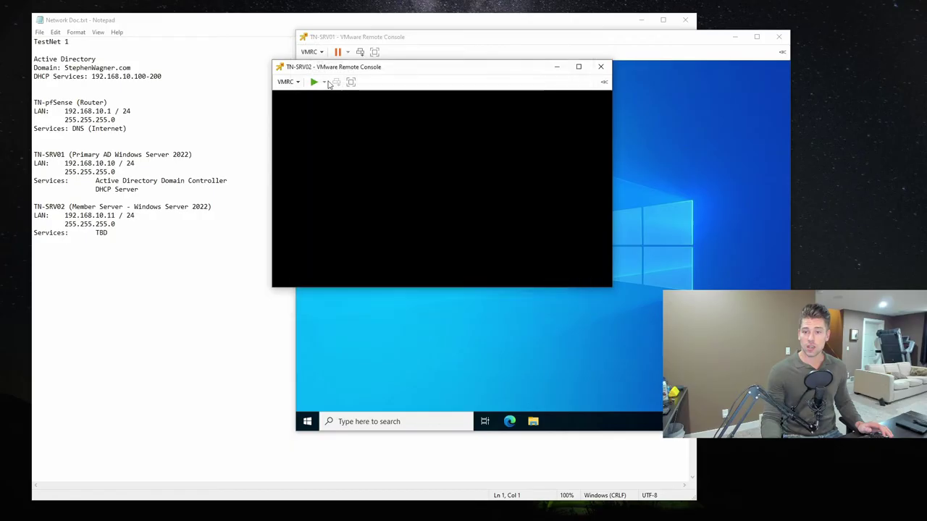
- Review the TN-SRV02 virtual machine's hardware settings, including the details of Hard disk 2
click(287, 82)
mouse_move(341, 127)
click(449, 152)
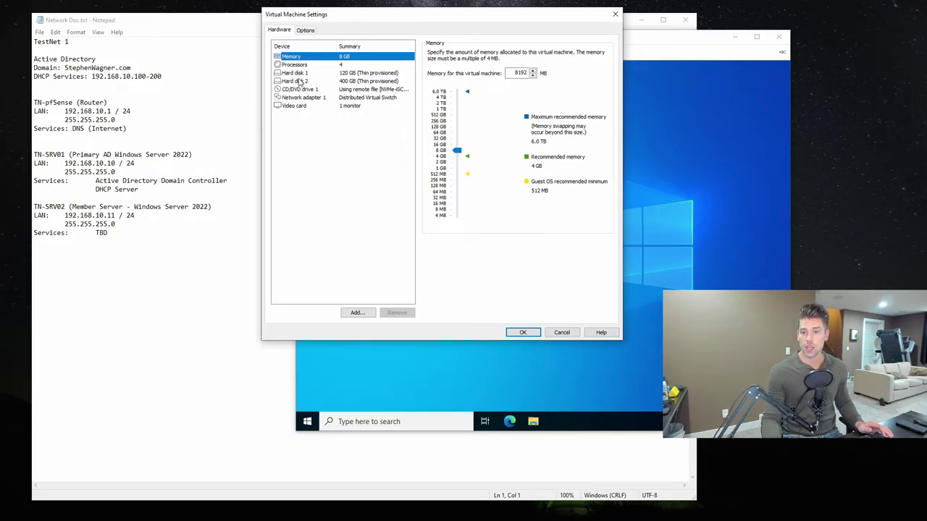
click(298, 81)
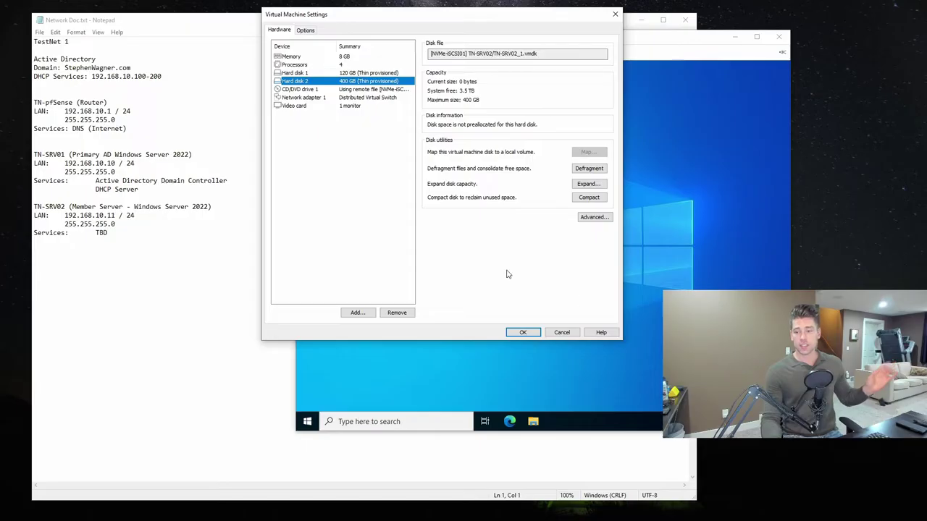
click(564, 334)
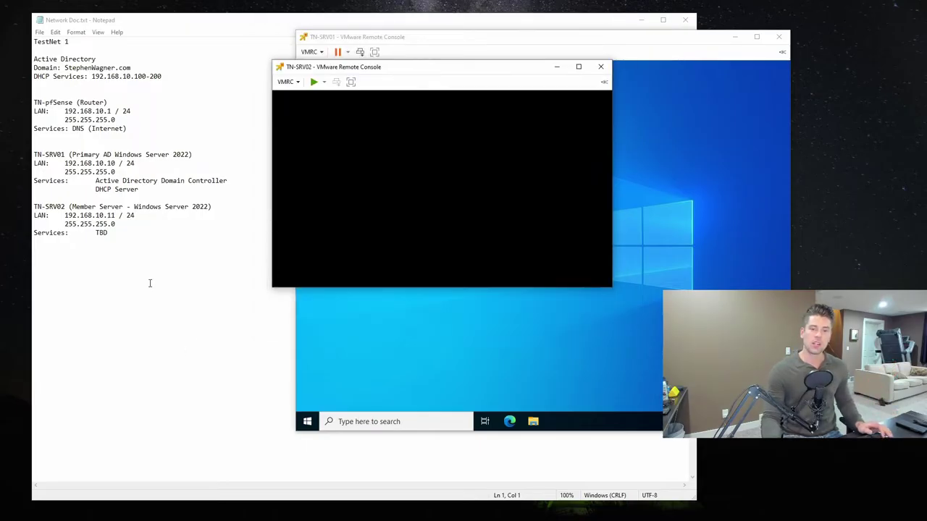
- Replace TBD with WSUS as the TN-SRV02 service in Network Doc.txt and save the file
click(152, 250)
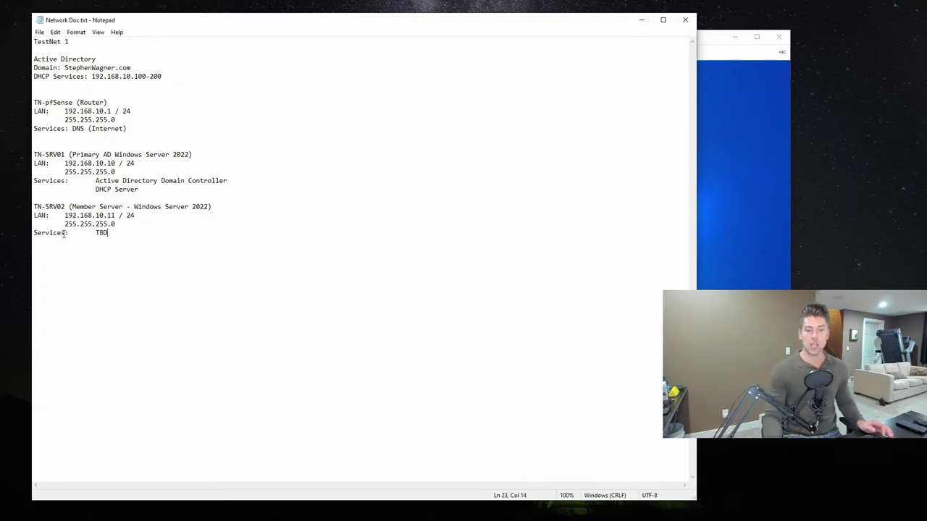
key(ctrl+shift+Left)
text(WSUS)
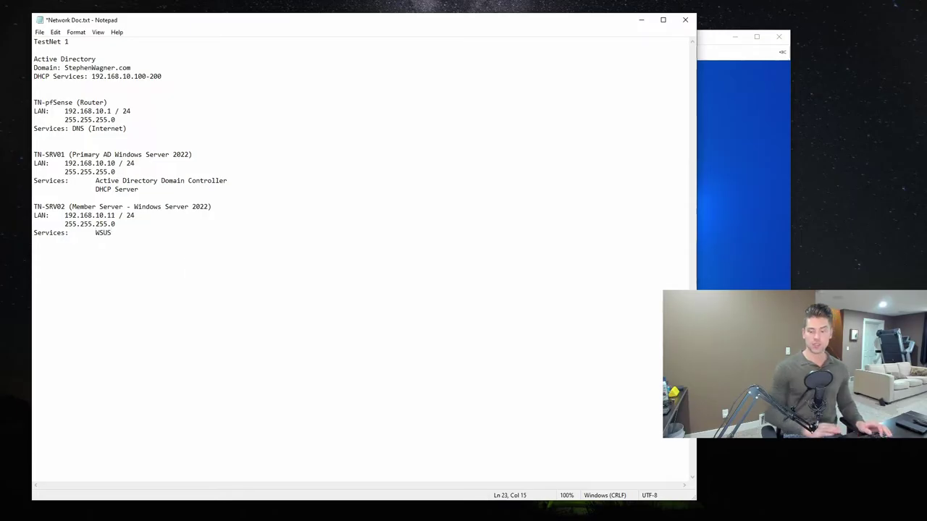
click(42, 32)
click(70, 75)
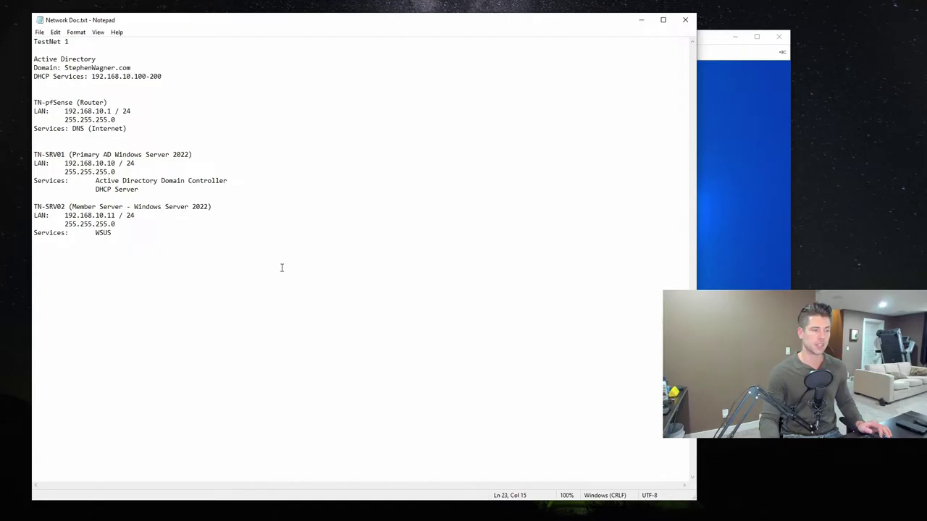
- Switch to the TN-SRV02 remote console, power on the virtual machine, and sign in with the administrator account's password
key(alt+F4)
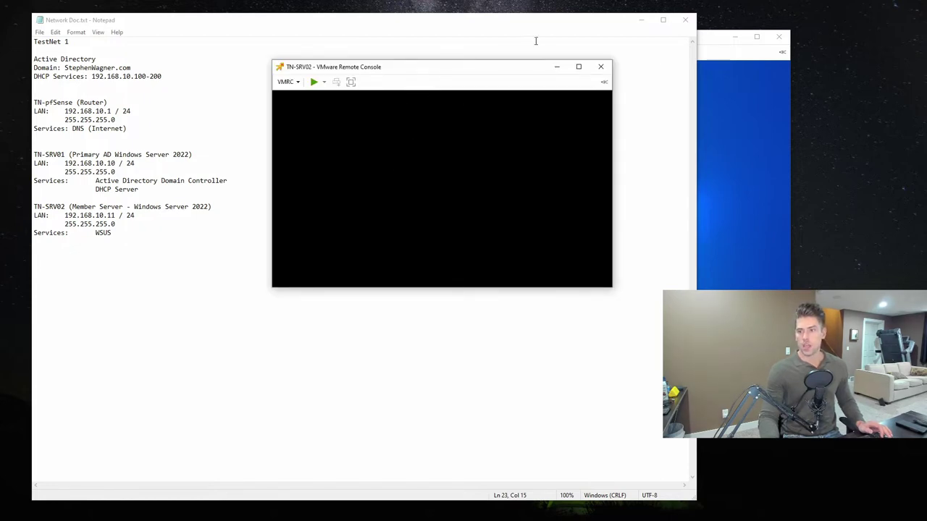
click(314, 83)
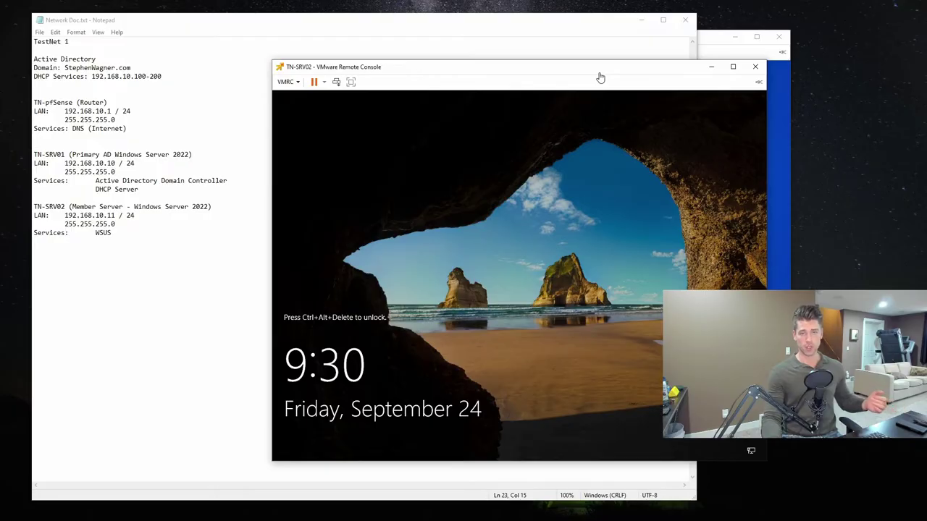
click(298, 81)
click(348, 117)
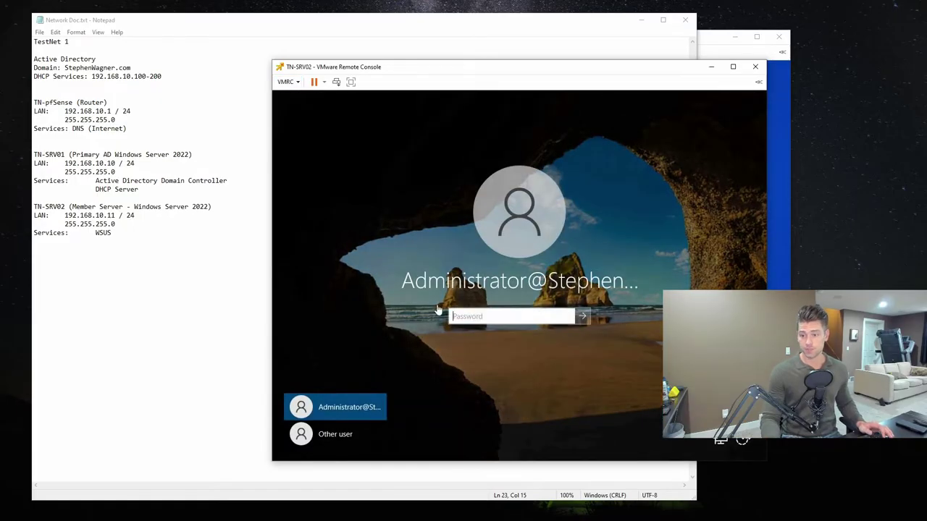
click(711, 200)
key(ctrl+alt)
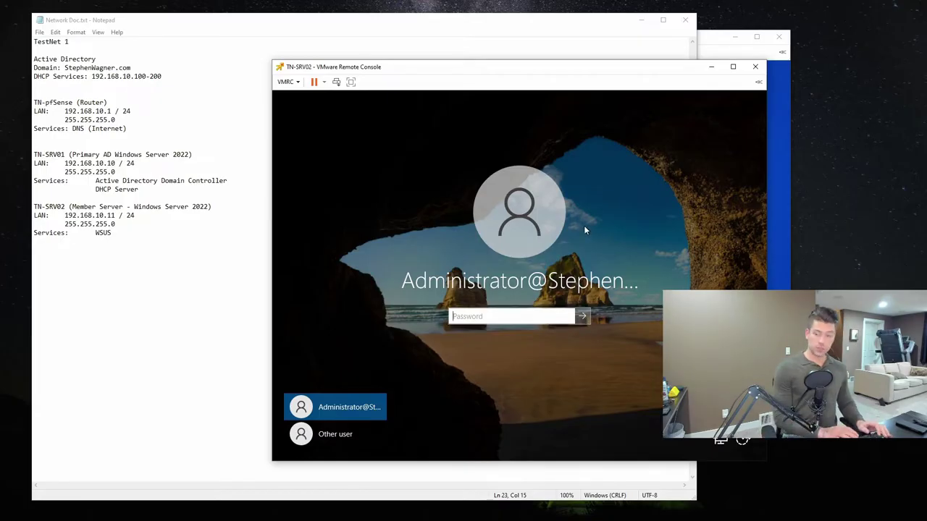
text(•••••••••)
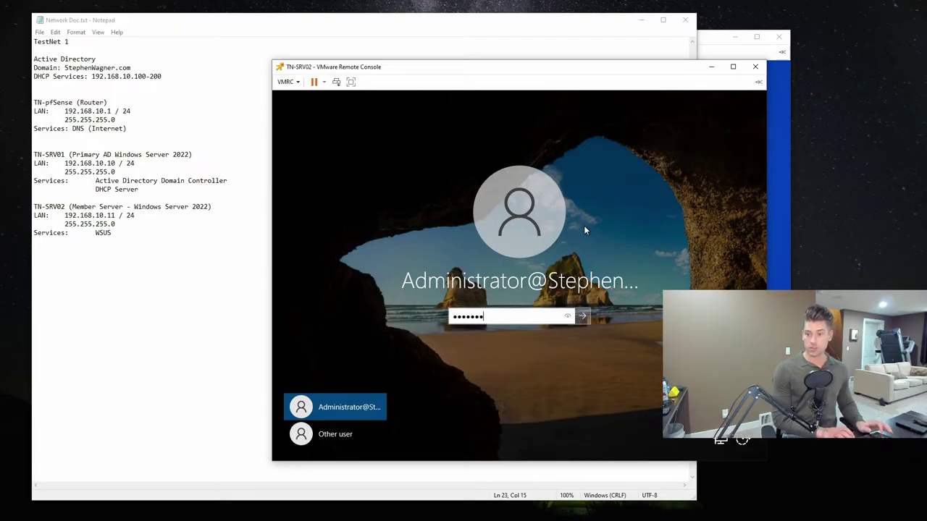
key(Return)
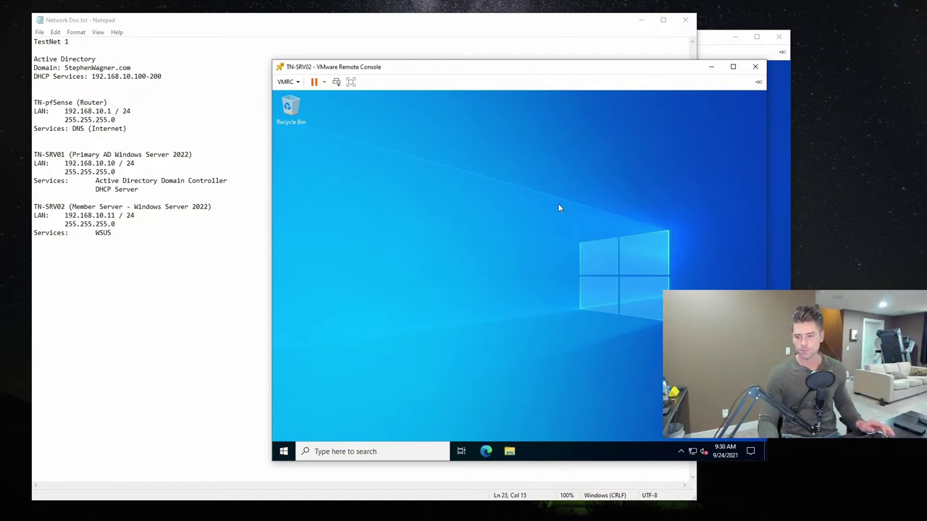
- Open the network adapter list from TN-SRV02's Ethernet settings
right_click(692, 452)
click(656, 435)
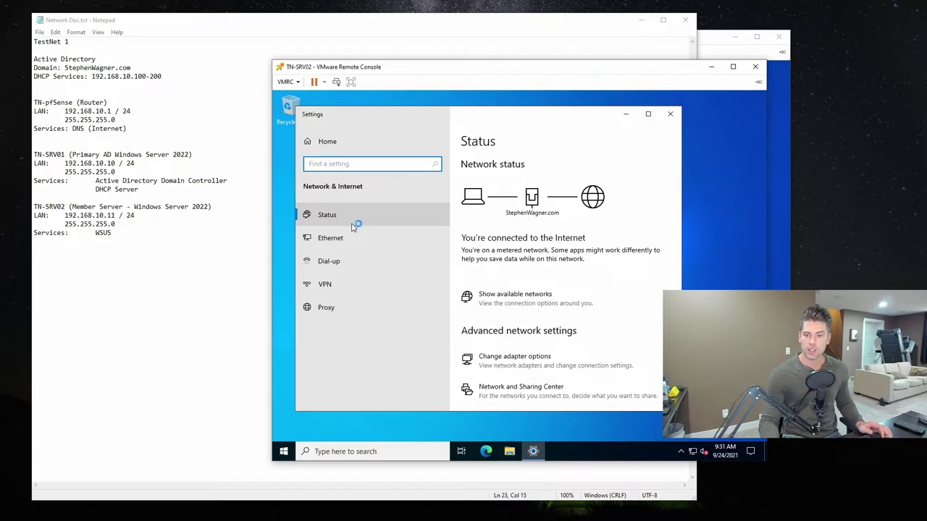
click(330, 237)
click(477, 240)
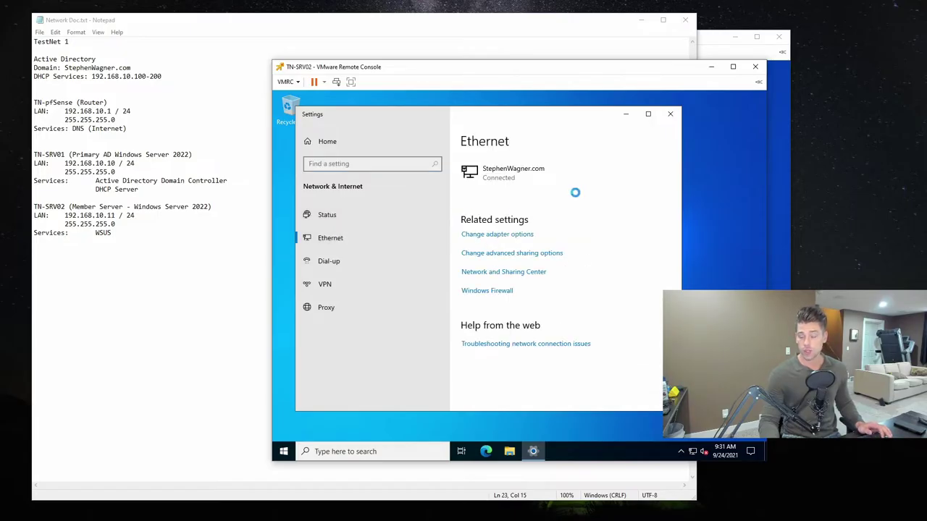
- Check the Internet Protocol Version 4 properties of the Ethernet0 adapter, then close all network windows without changes
click(367, 192)
right_click(366, 192)
click(432, 281)
click(427, 281)
click(486, 325)
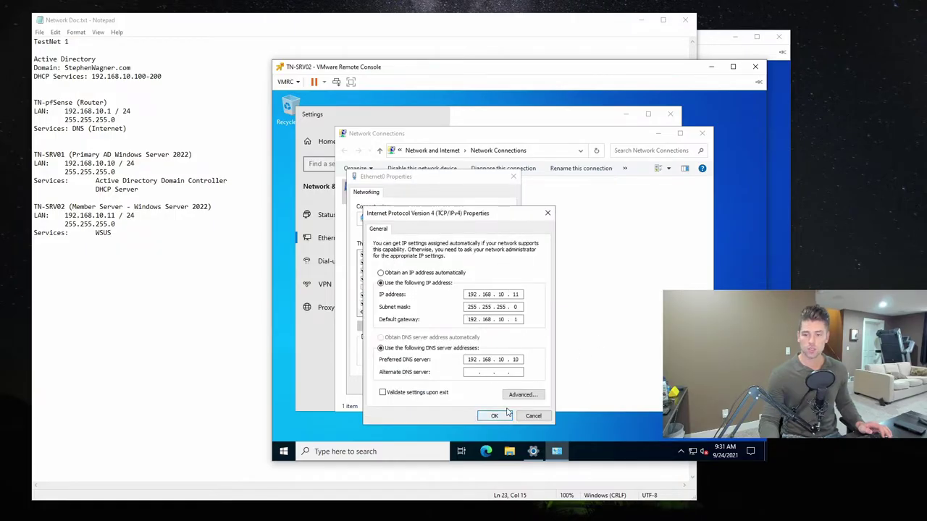
click(536, 417)
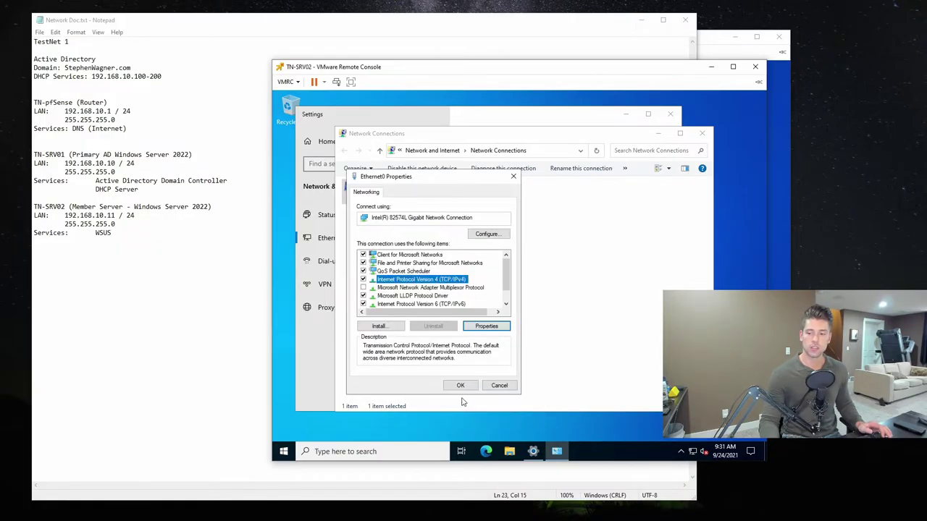
click(499, 385)
click(670, 114)
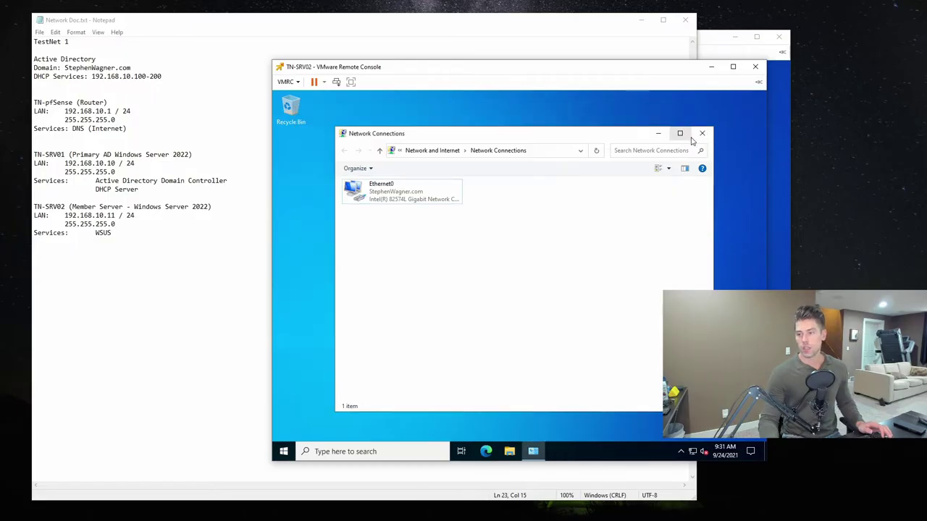
click(703, 133)
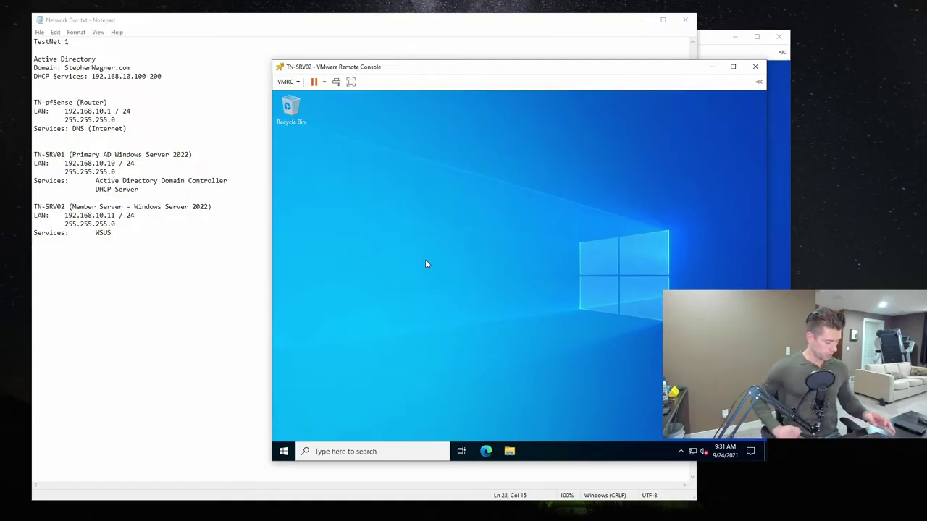
- Open Server Manager, view the All Servers list, and return to the Dashboard
key(super)
text(server)
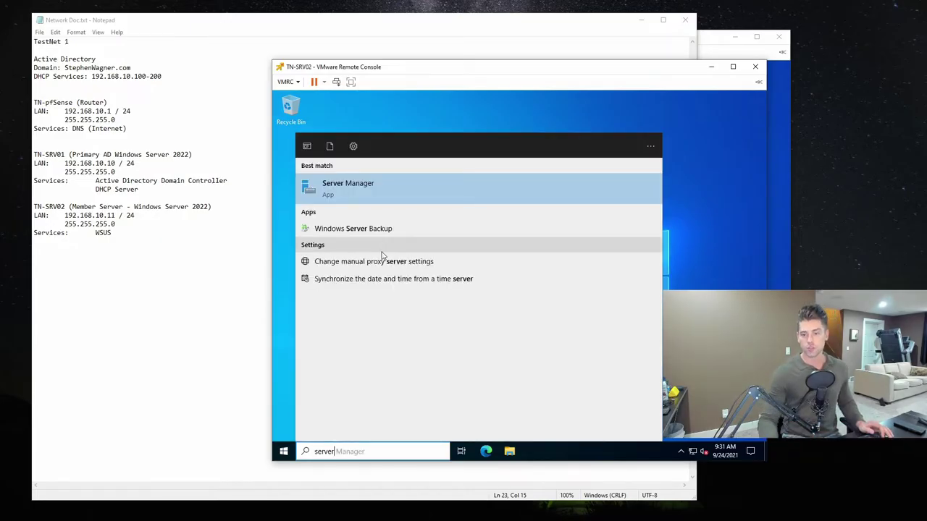
click(387, 187)
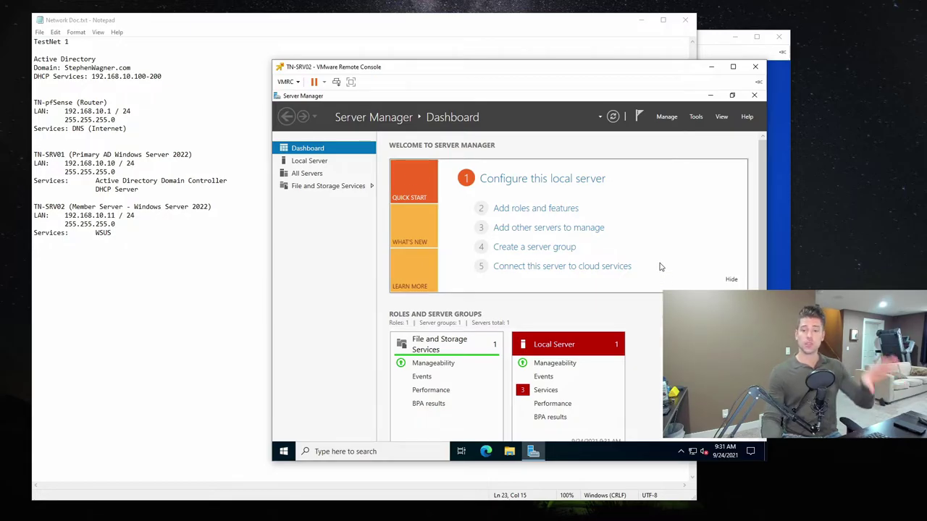
click(311, 174)
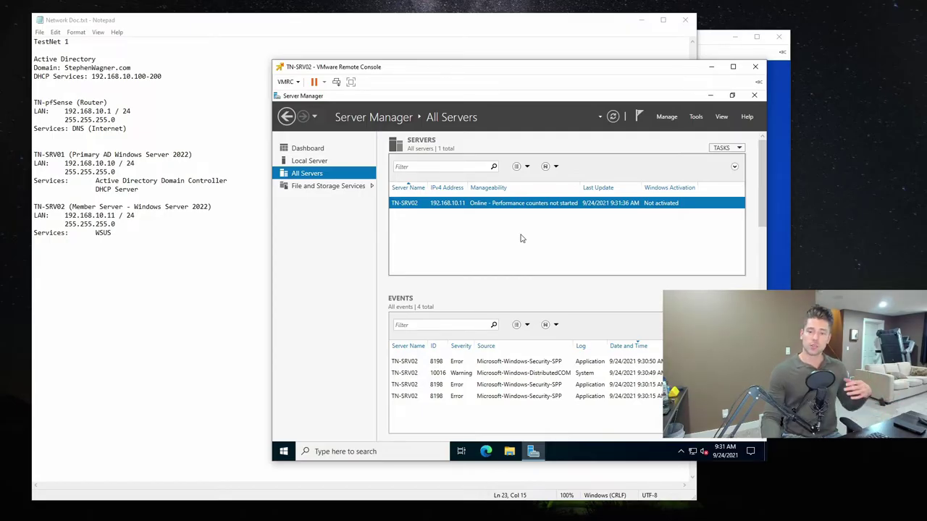
click(311, 149)
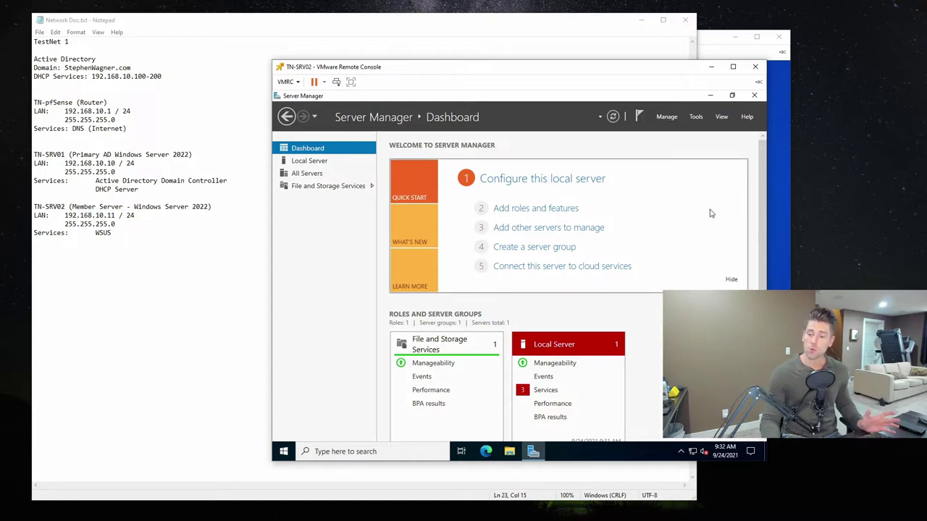
- Open File Explorer at This PC to check which drives the server has
click(284, 451)
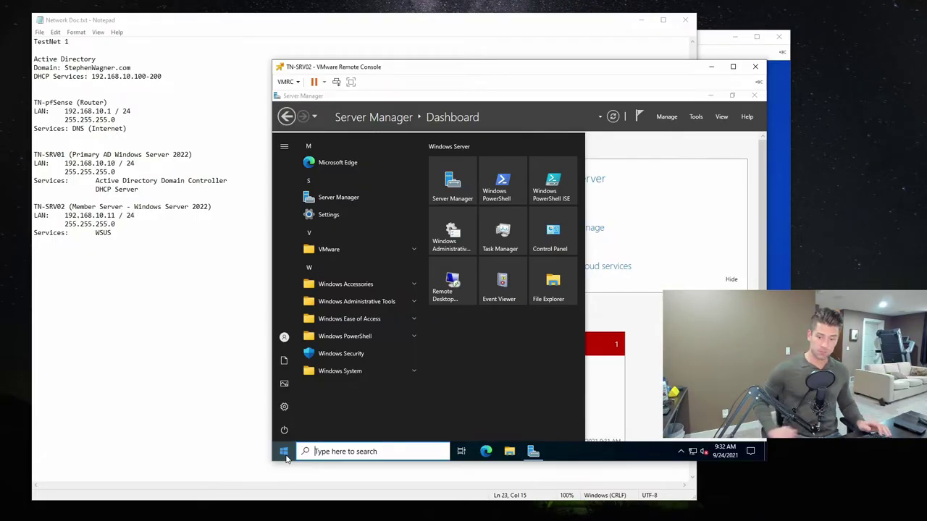
click(552, 283)
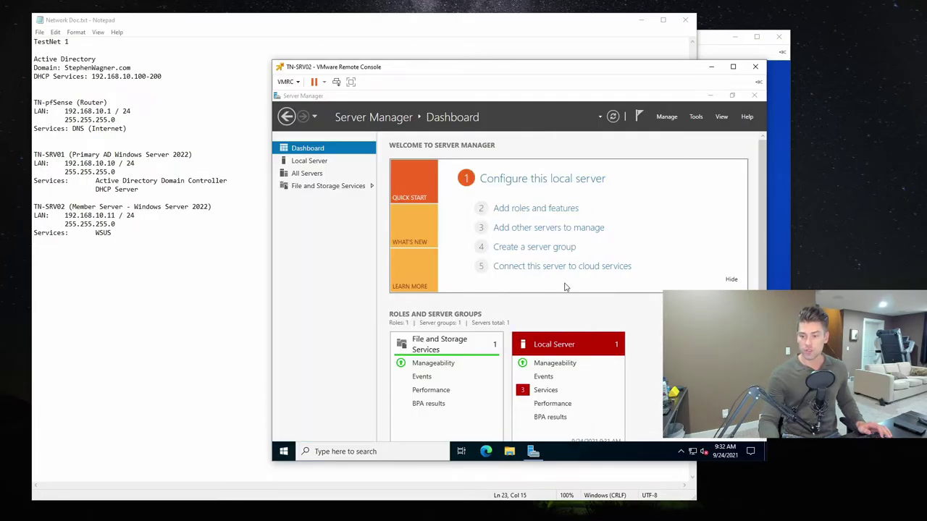
click(364, 249)
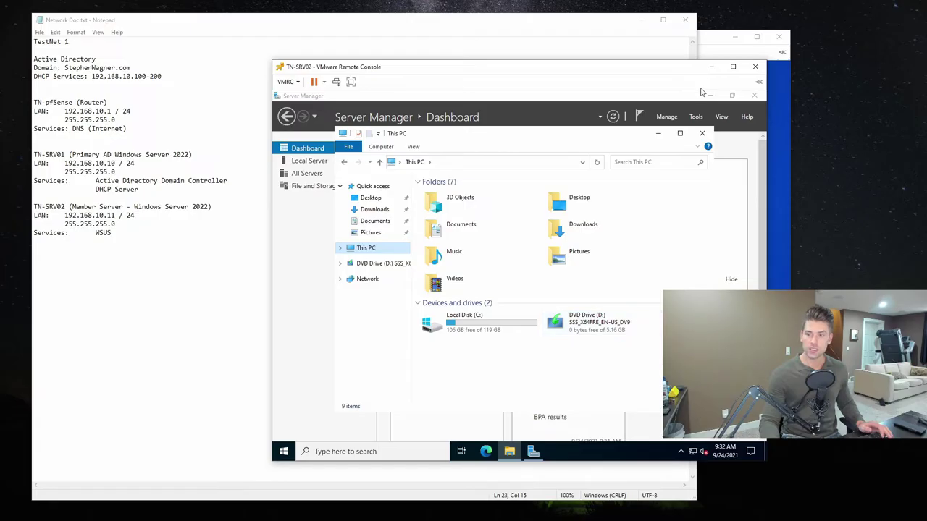
- Open Computer Management, show Disk Management, and maximize the window
click(285, 450)
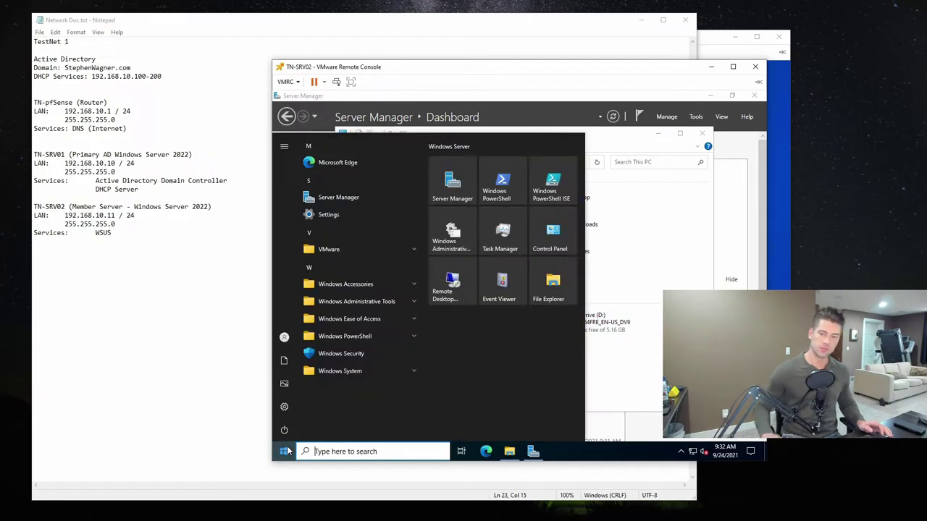
text(computer)
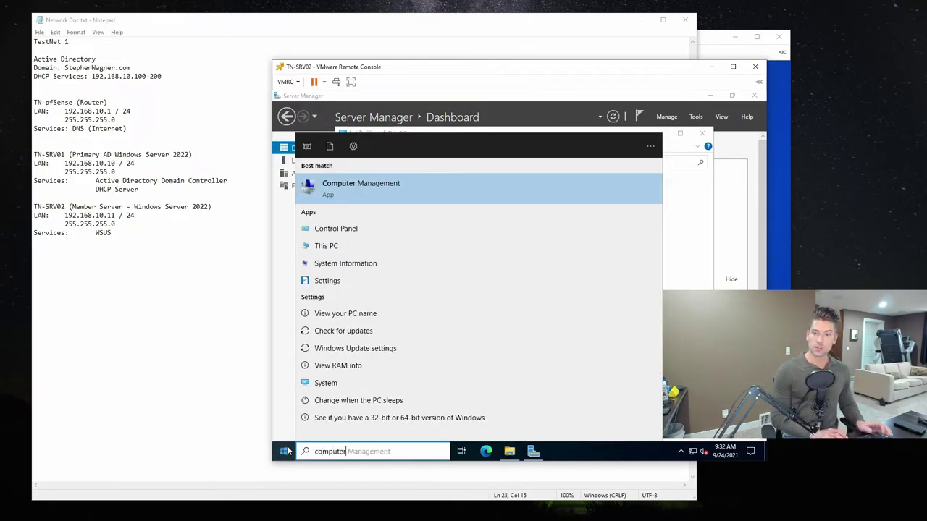
click(326, 246)
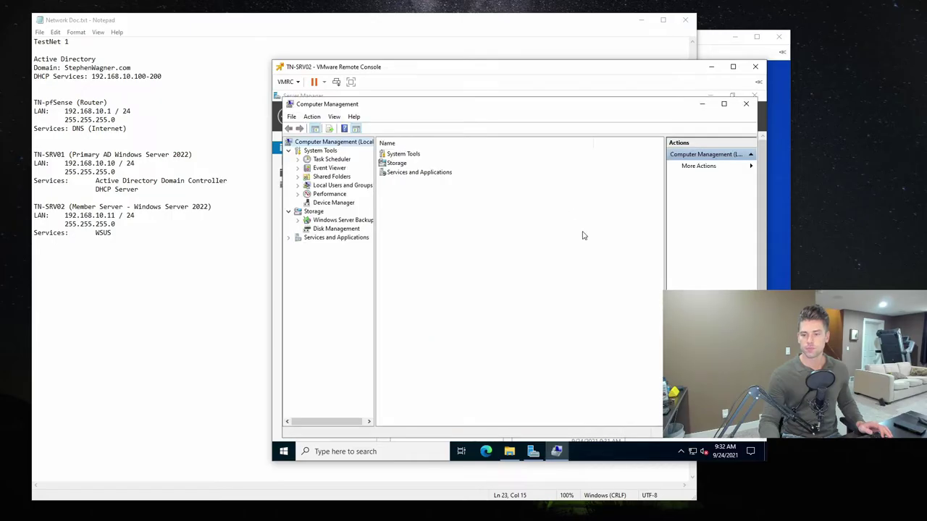
click(327, 229)
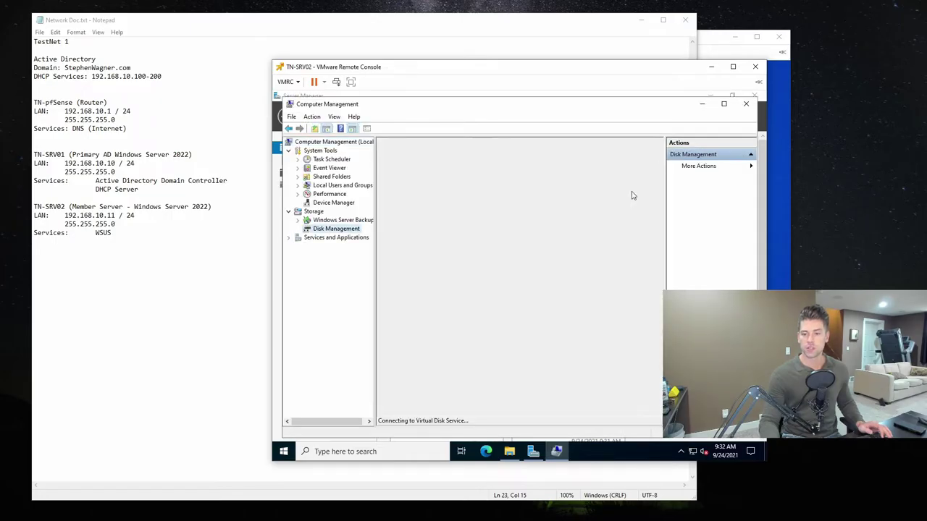
click(723, 104)
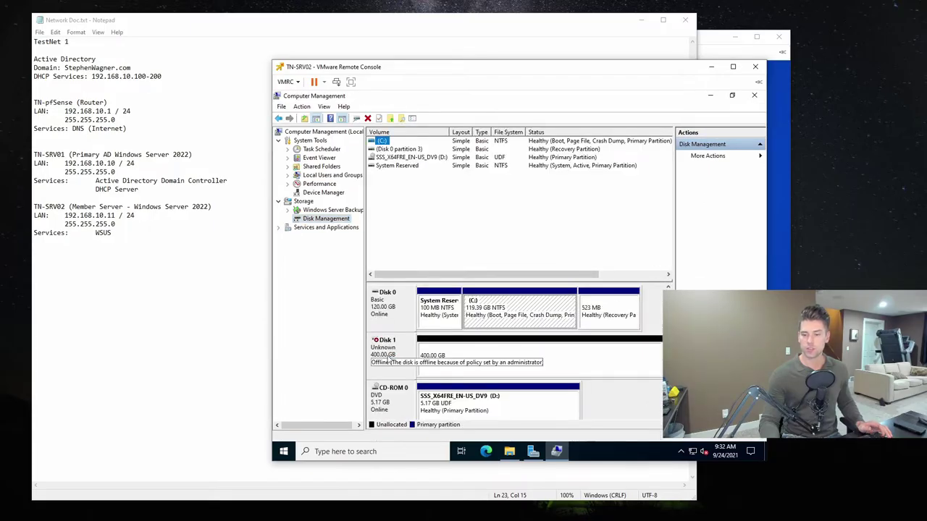
- Bring the offline 400 GB Disk 1 online in Disk Management
click(453, 371)
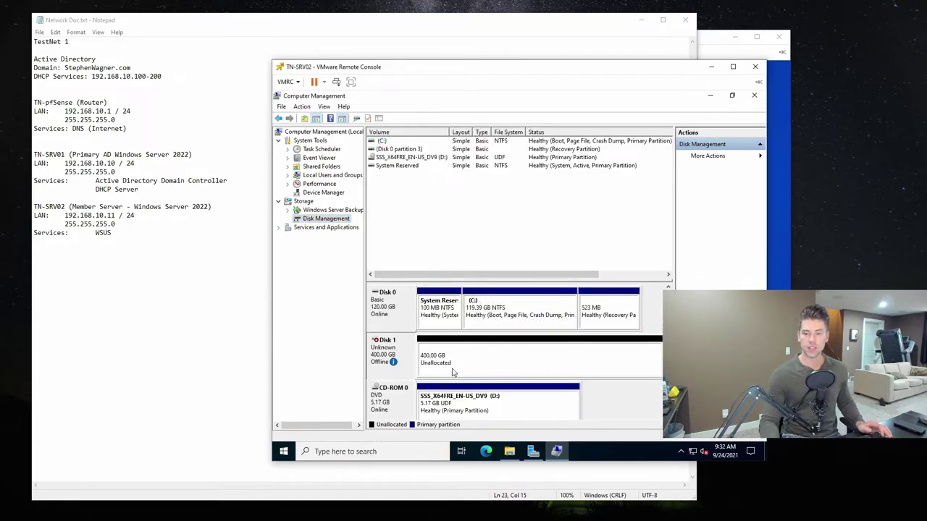
right_click(389, 355)
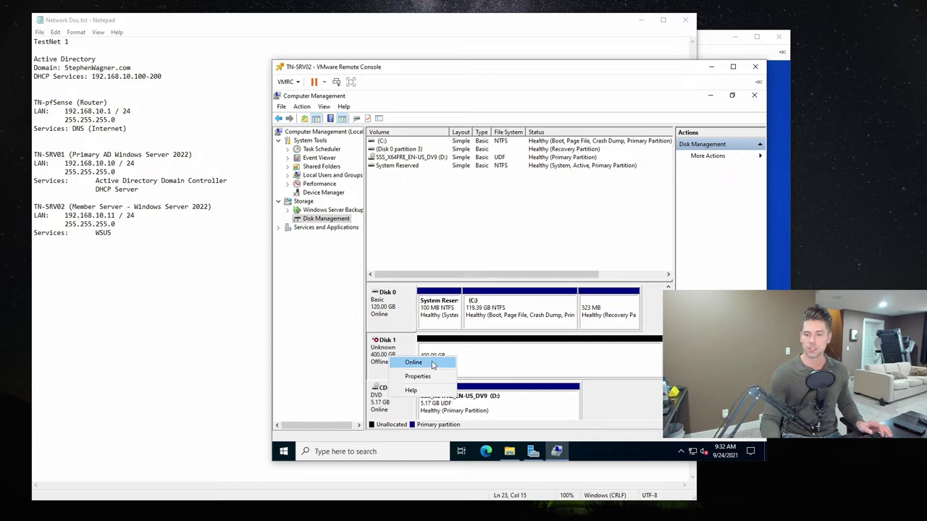
click(426, 362)
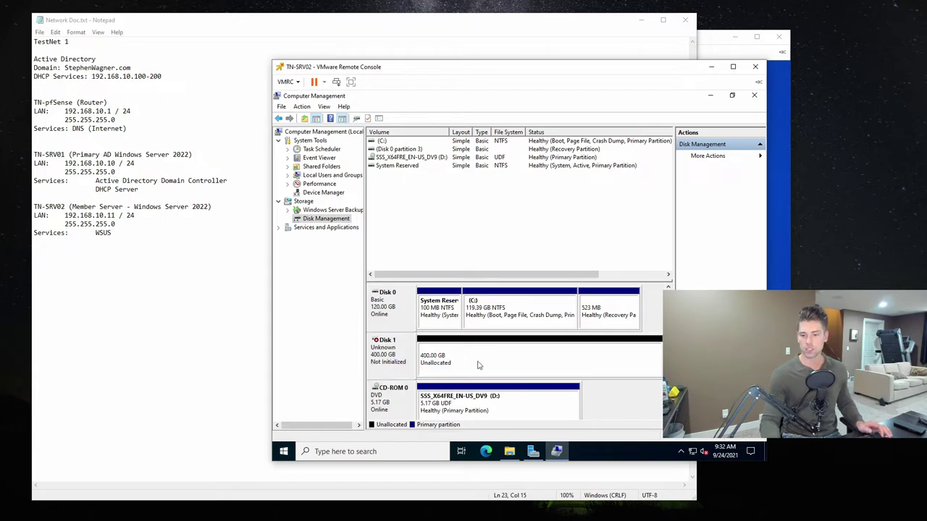
- Try to create a new volume in Disk 1's unallocated space and rescan the disks
click(510, 357)
right_click(461, 353)
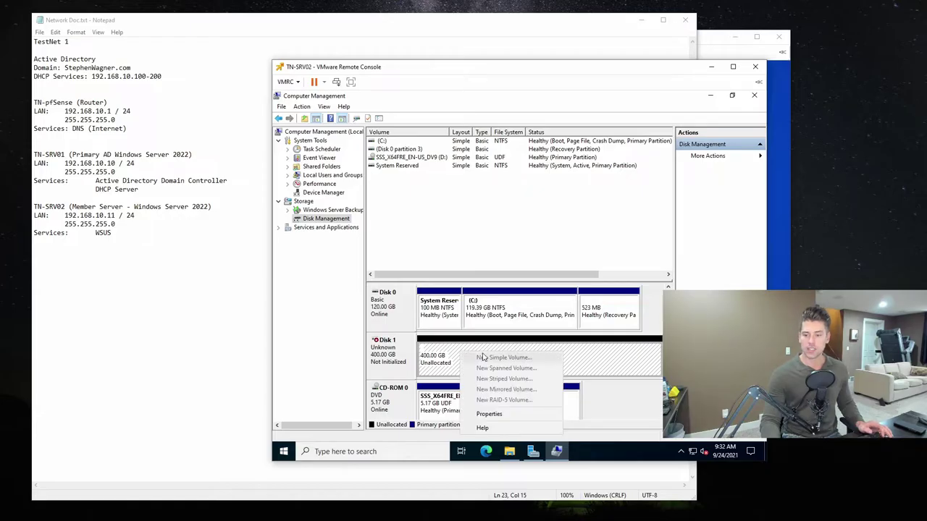
click(654, 407)
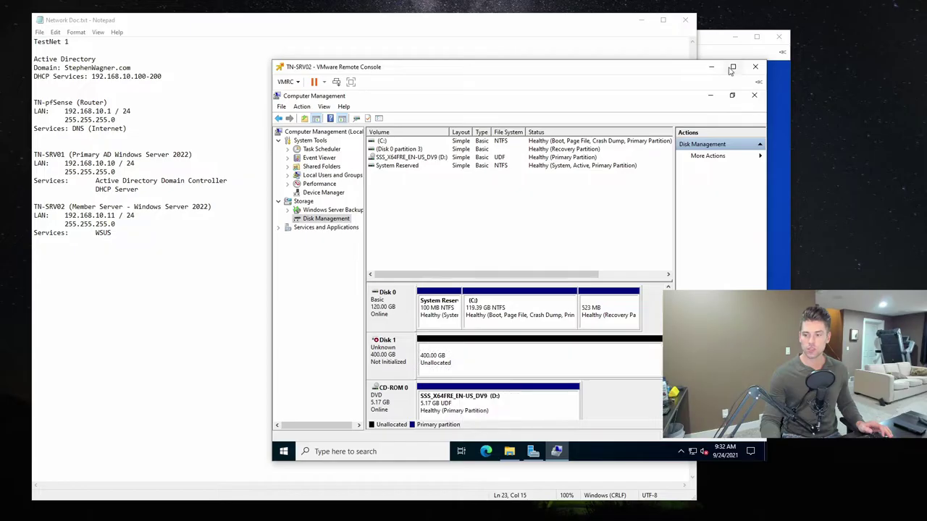
click(713, 156)
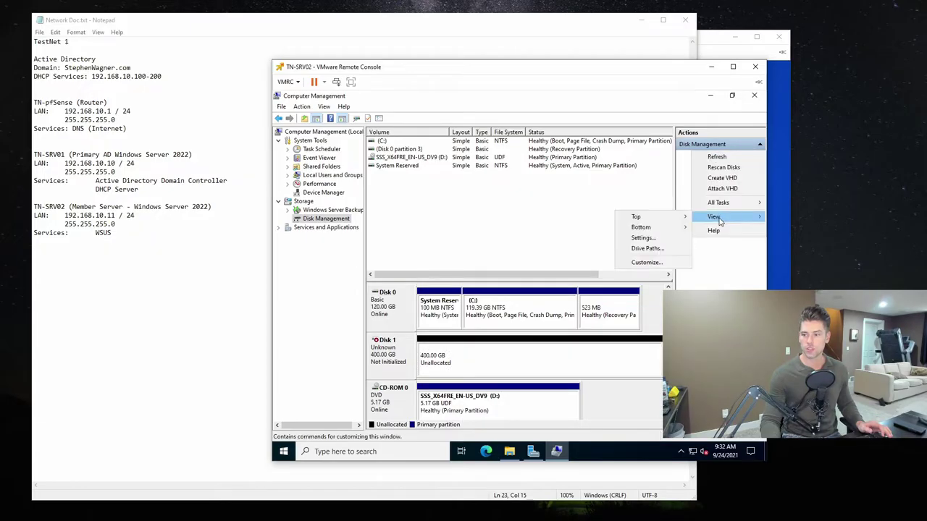
click(727, 164)
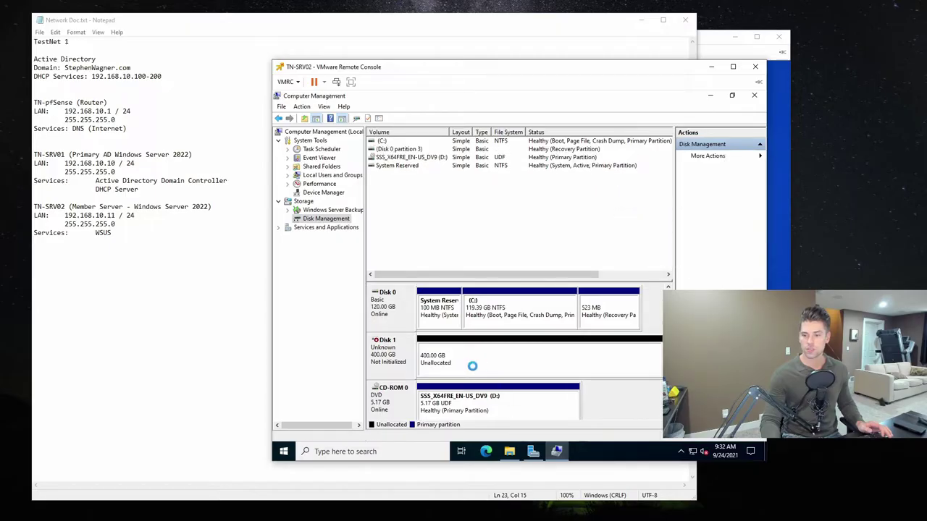
- Initialize Disk 1 with the GPT (GUID Partition Table) partition style
right_click(397, 357)
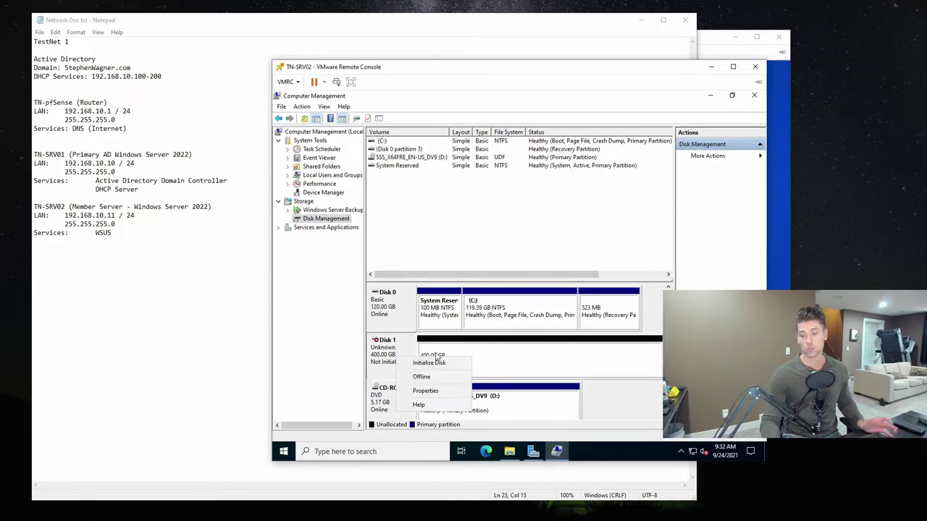
click(437, 363)
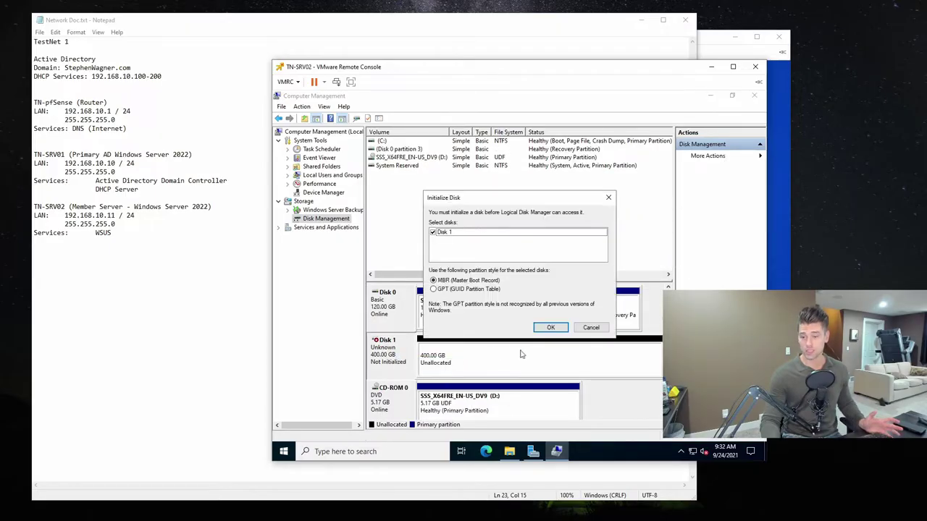
click(443, 289)
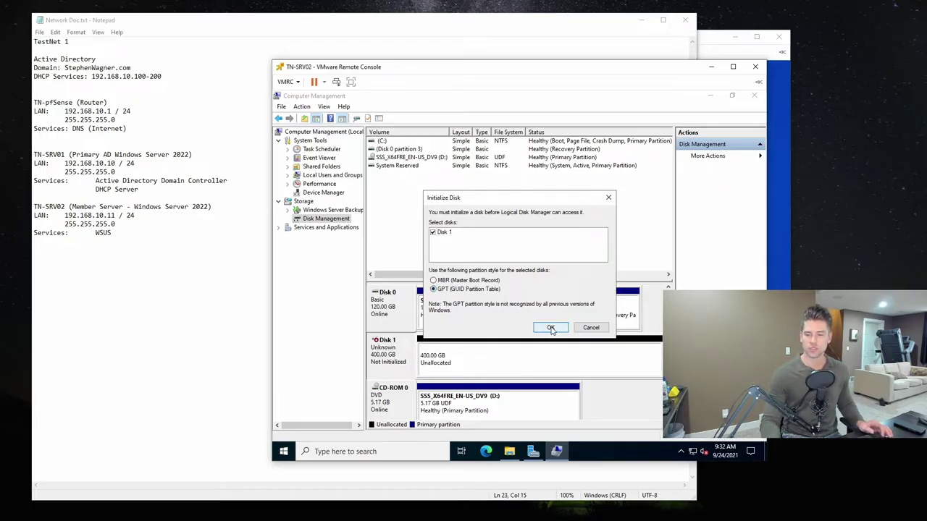
click(551, 328)
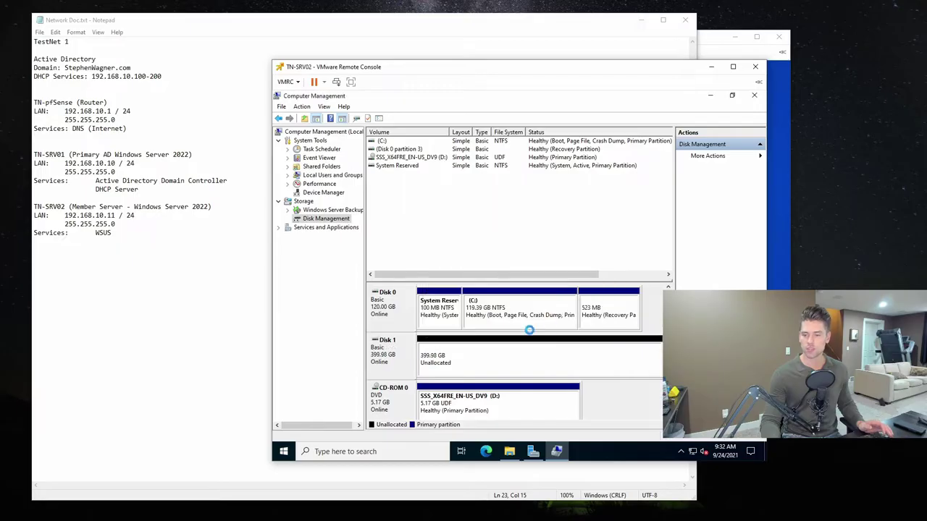
- Create a full-size simple volume on Disk 1 with drive letter E, quick-formatted as NTFS and labelled DATA, and close Computer Management
right_click(449, 355)
click(498, 358)
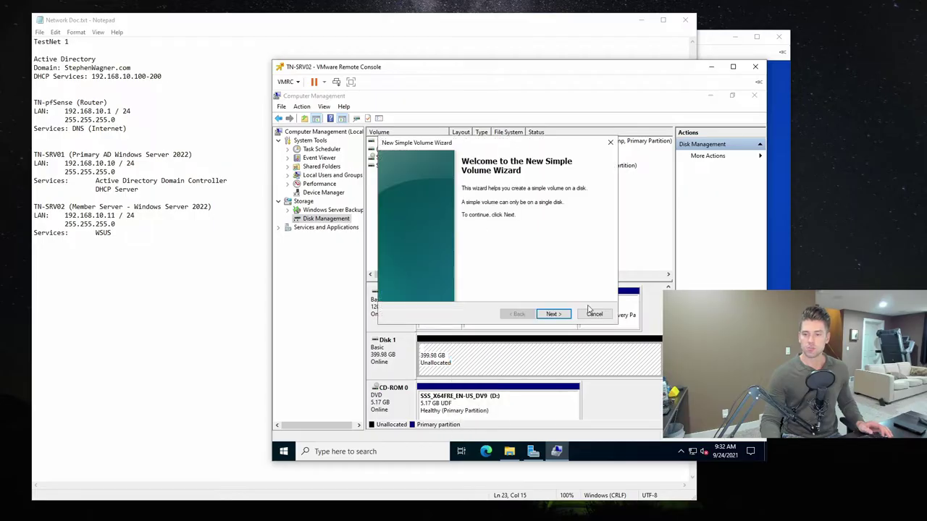
click(555, 314)
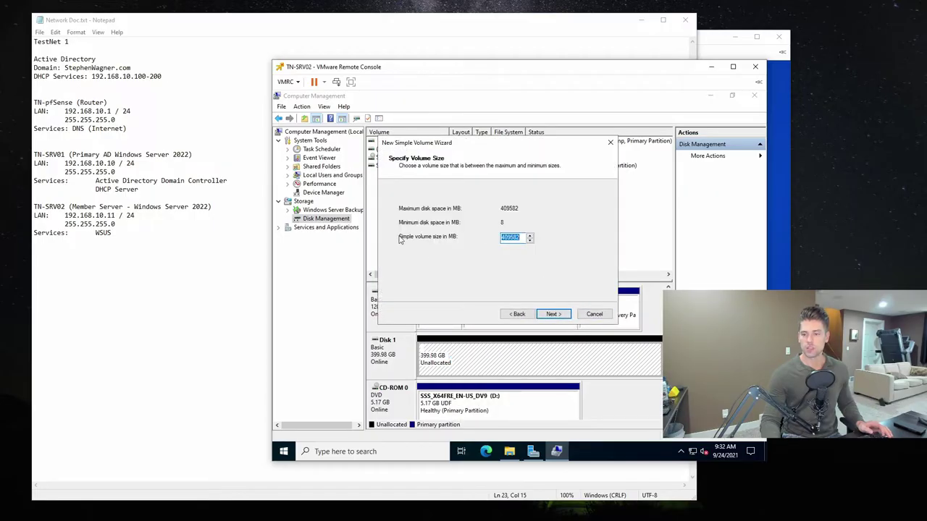
click(554, 314)
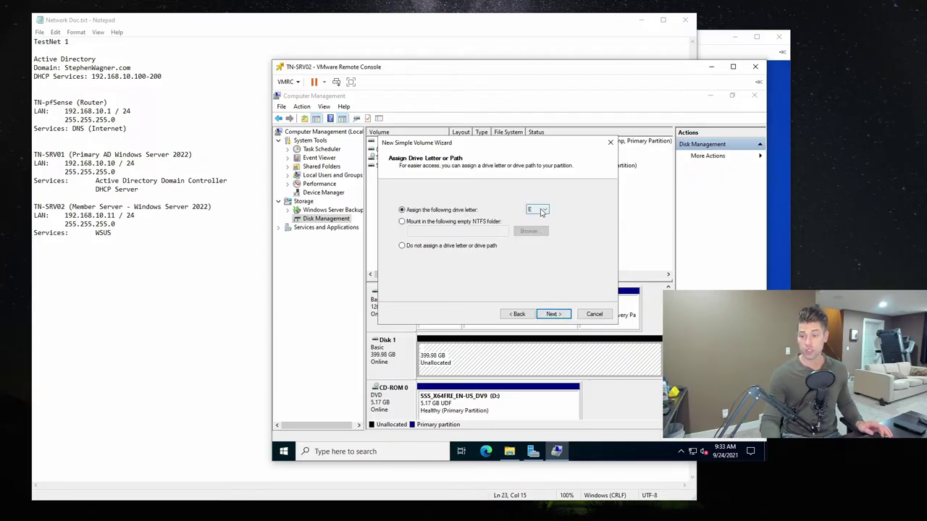
click(553, 314)
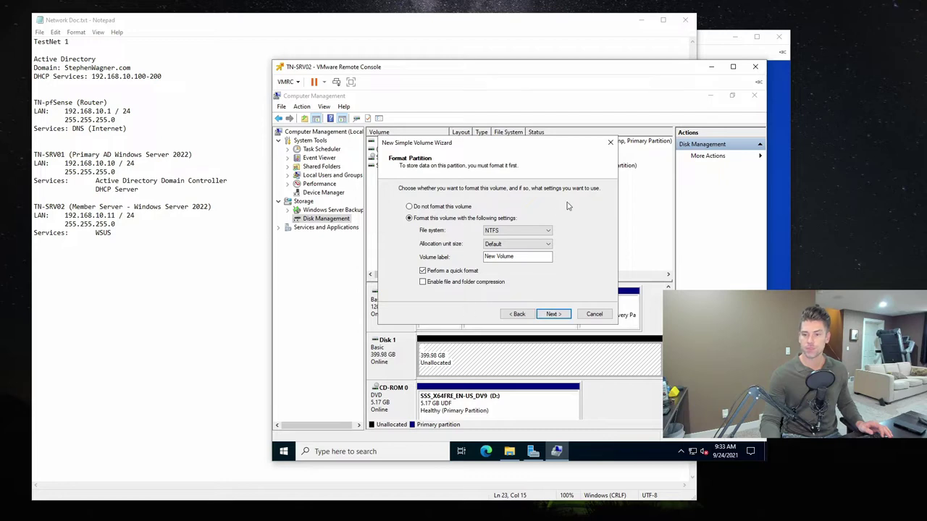
drag(536, 257, 373, 255)
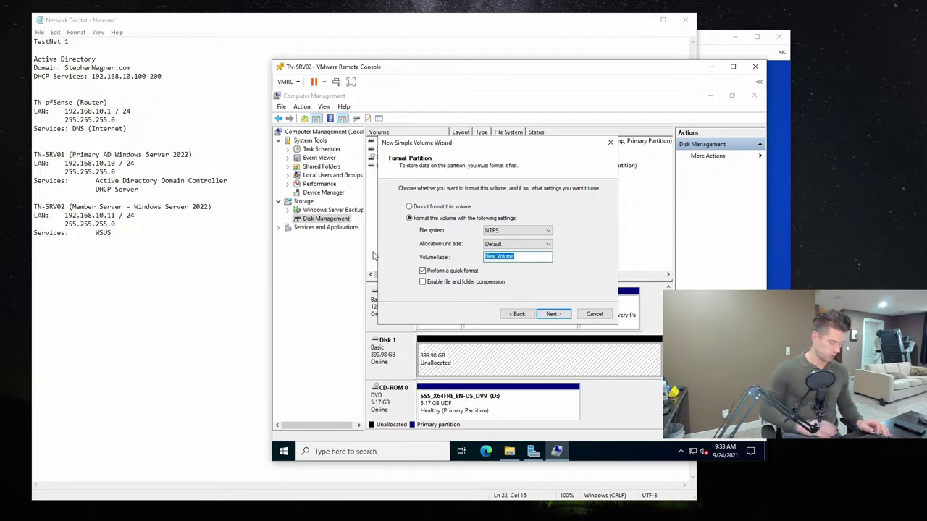
text(DATA)
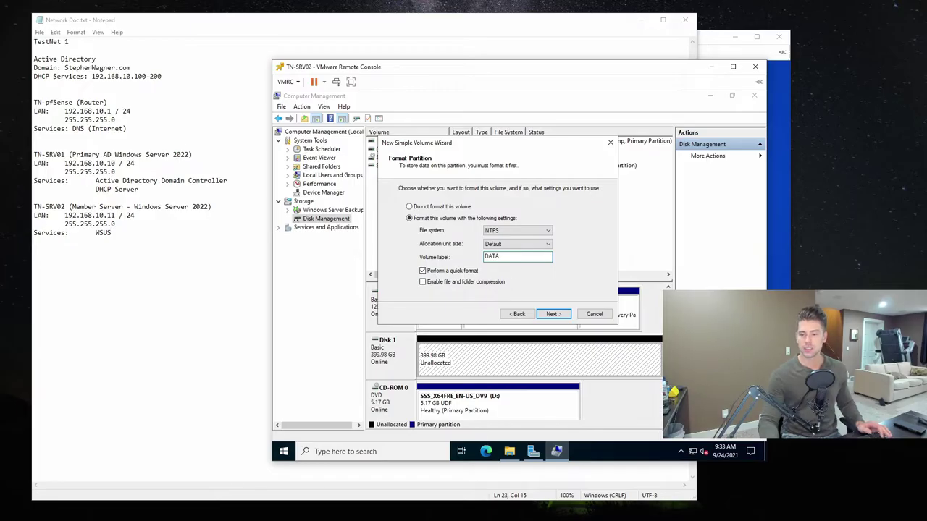
click(545, 312)
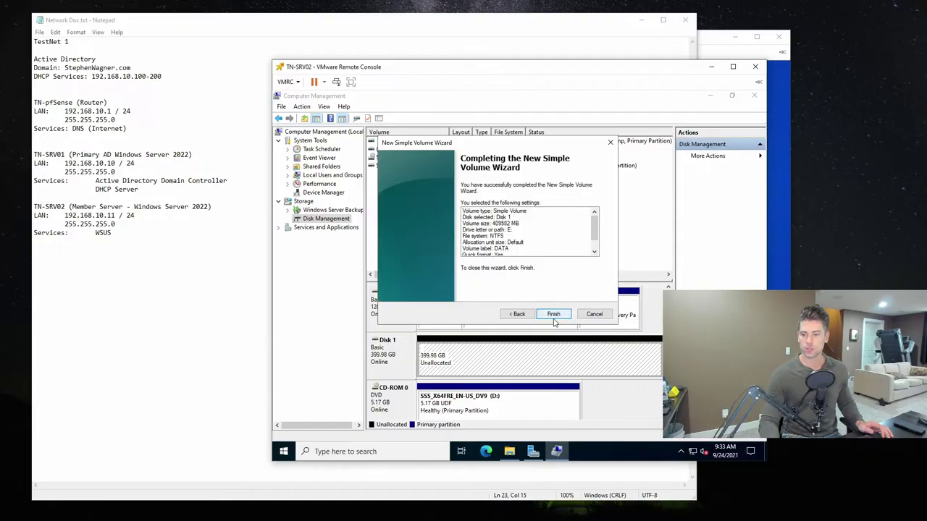
click(554, 314)
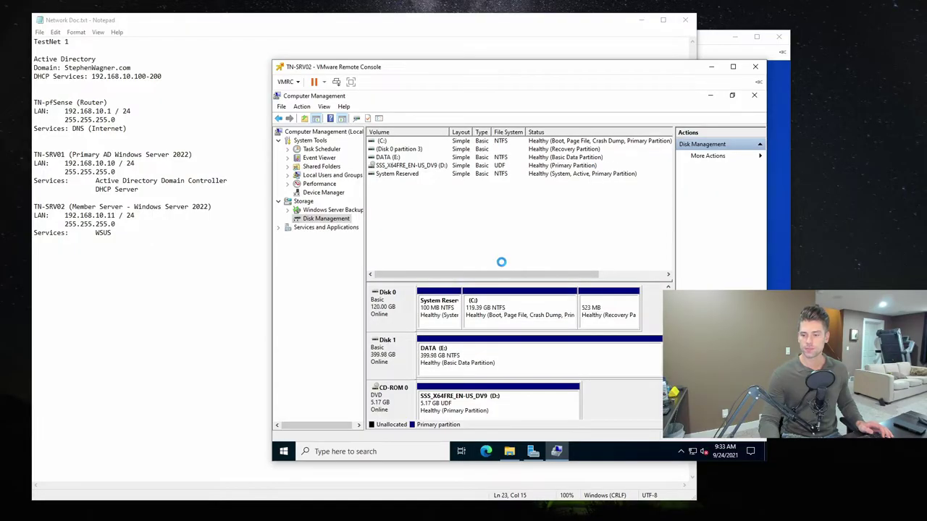
click(754, 95)
- Open the DATA (E:) drive in File Explorer to check its contents, and close the window
key(super+e)
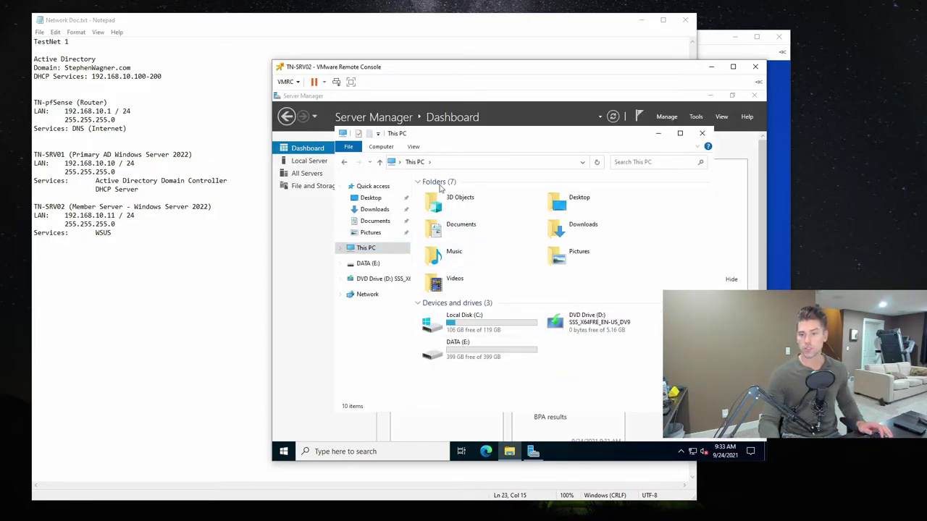
click(464, 352)
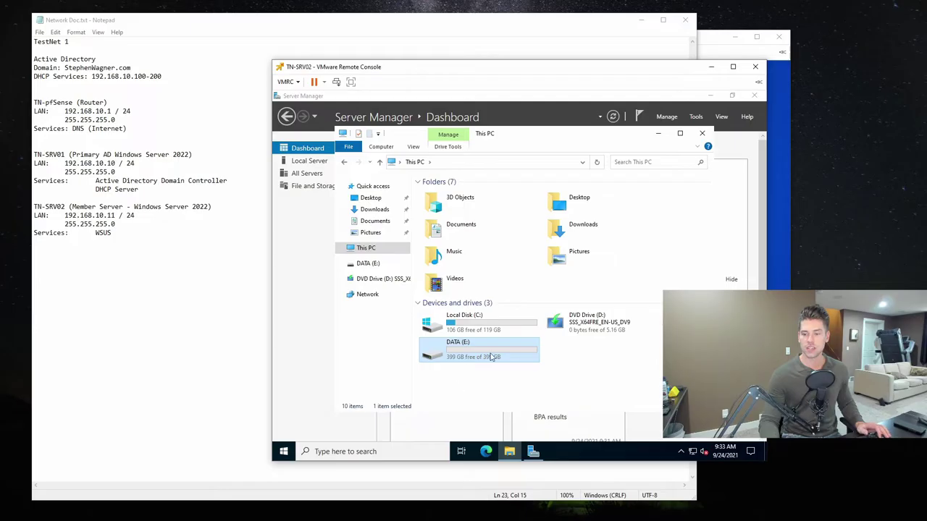
double_click(472, 357)
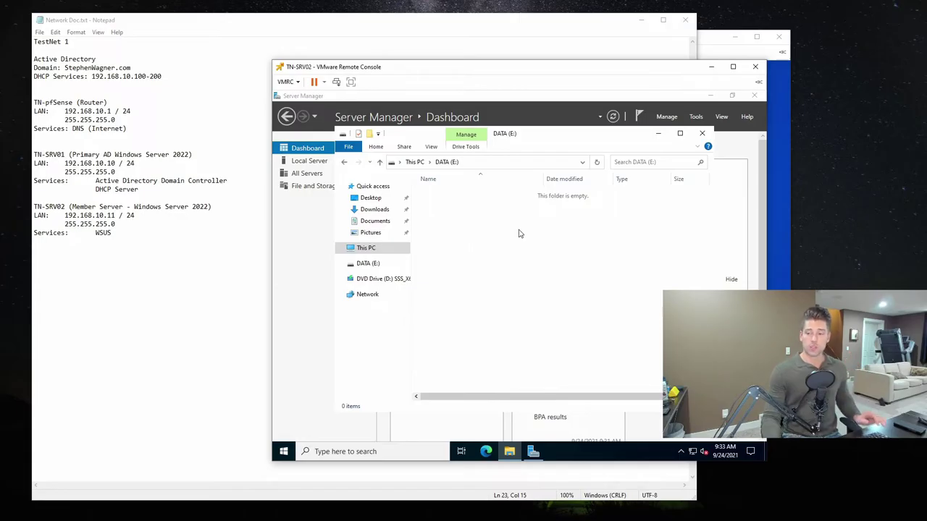
click(702, 134)
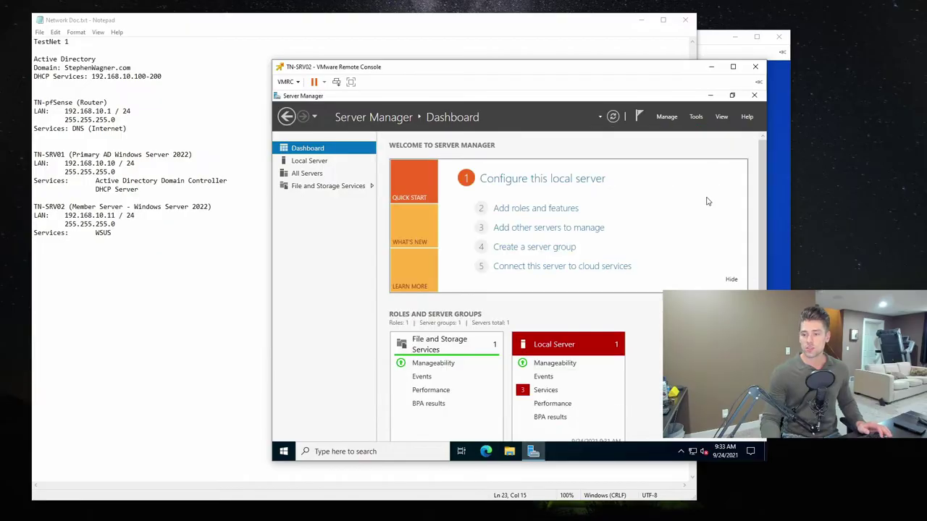
- Start the Add Roles and Features Wizard with a role-based or feature-based installation on TN-SRV02 from the server pool
click(666, 118)
click(709, 131)
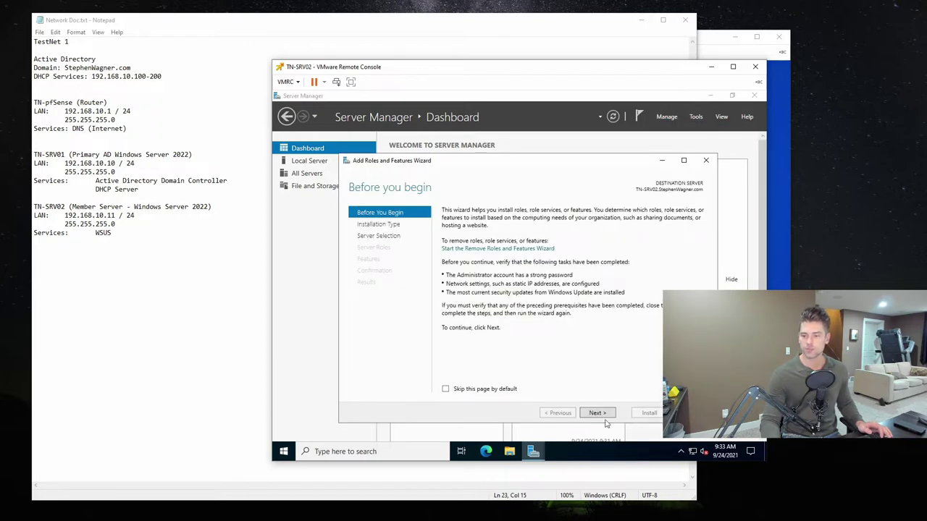
click(597, 413)
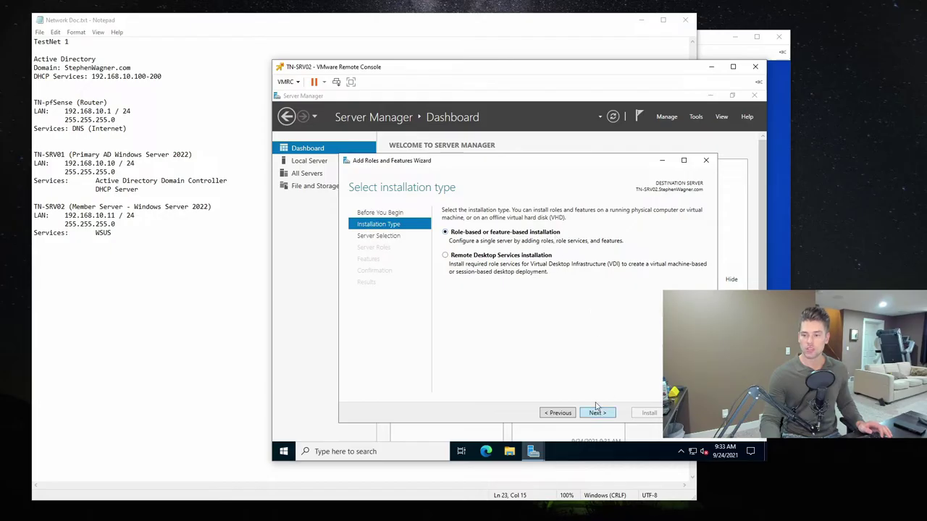
click(596, 411)
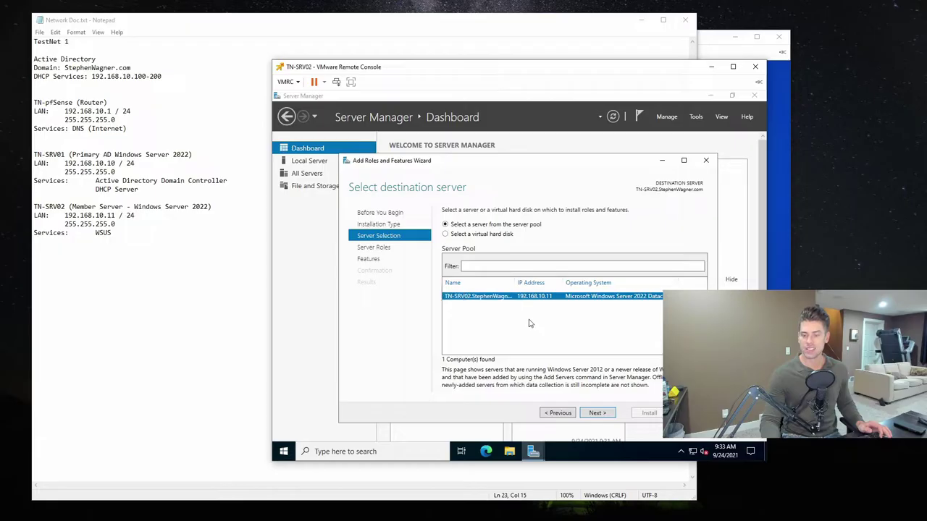
click(597, 414)
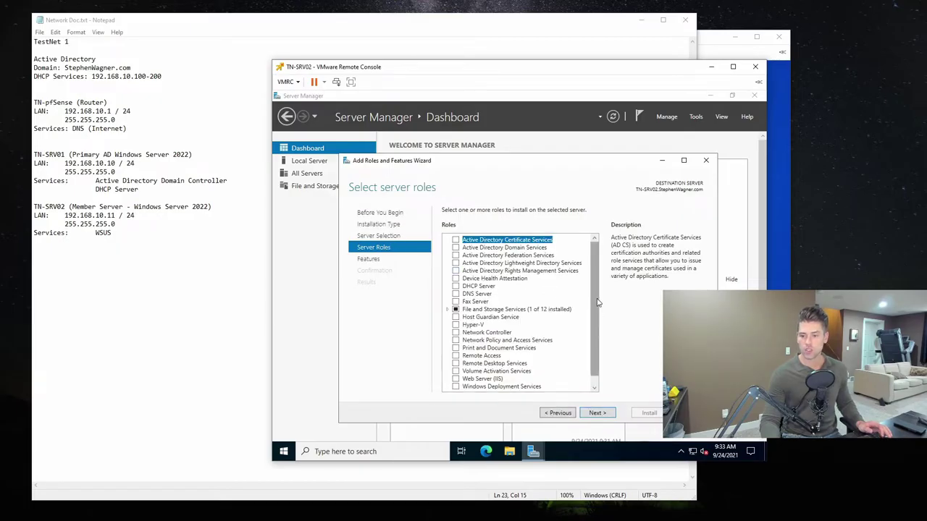
- Select the Windows Server Update Services role and add its required features, including the management tools
scroll(595, 300, down, 1)
click(455, 386)
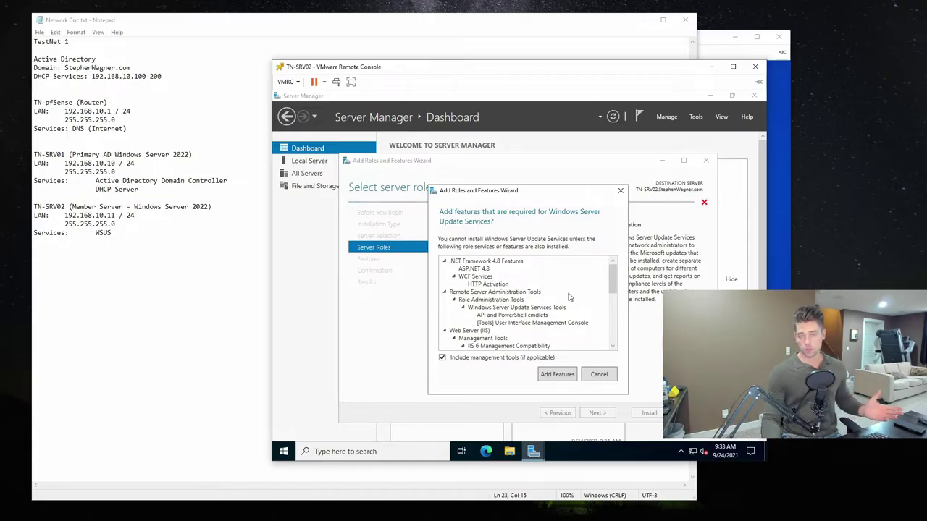
mouse_move(614, 276)
mouse_down()
mouse_move(617, 335)
mouse_move(611, 272)
mouse_move(614, 288)
mouse_up()
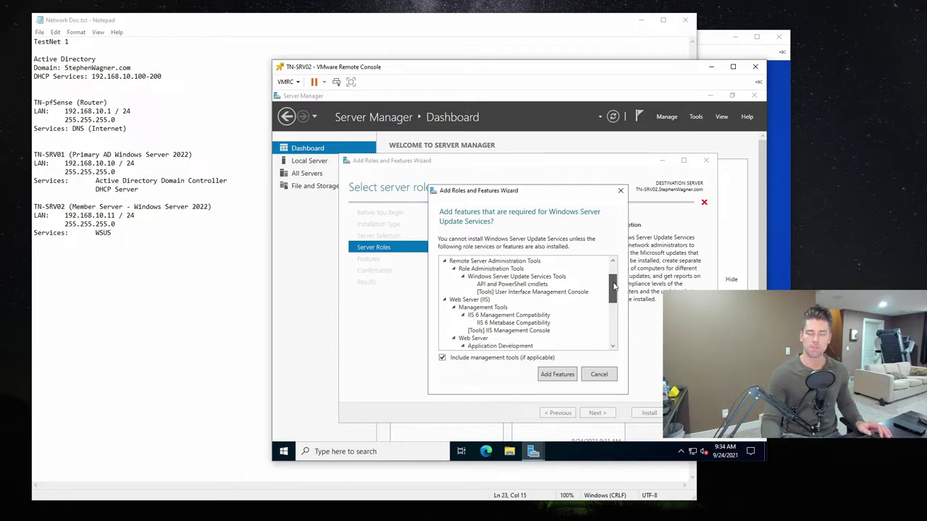
drag(614, 287, 615, 327)
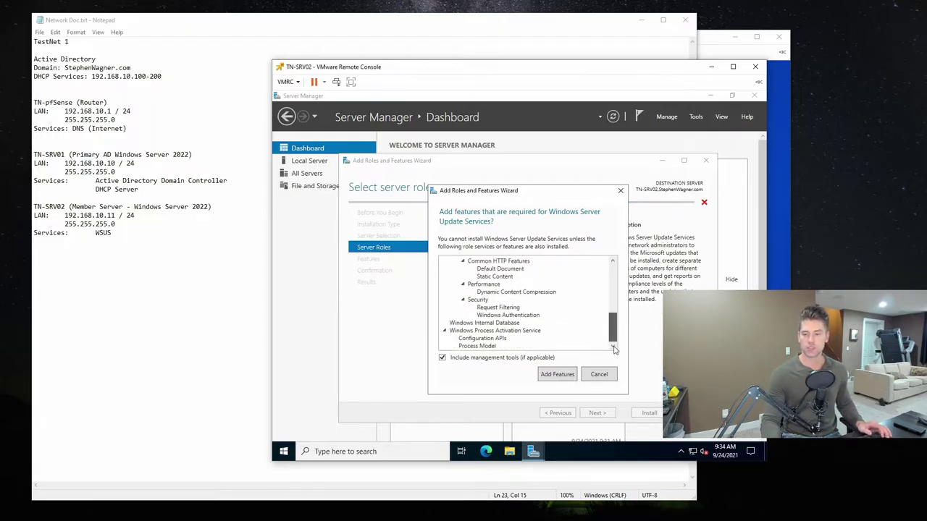
click(557, 373)
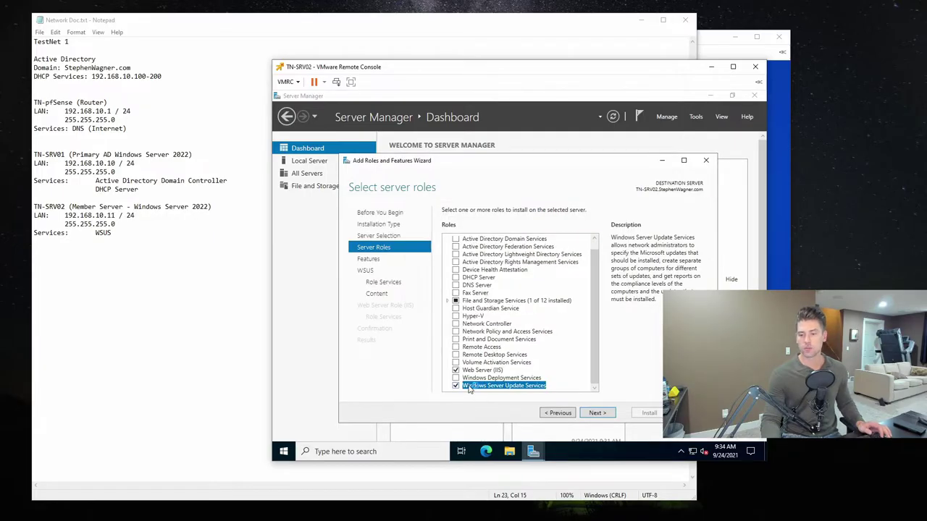
click(592, 413)
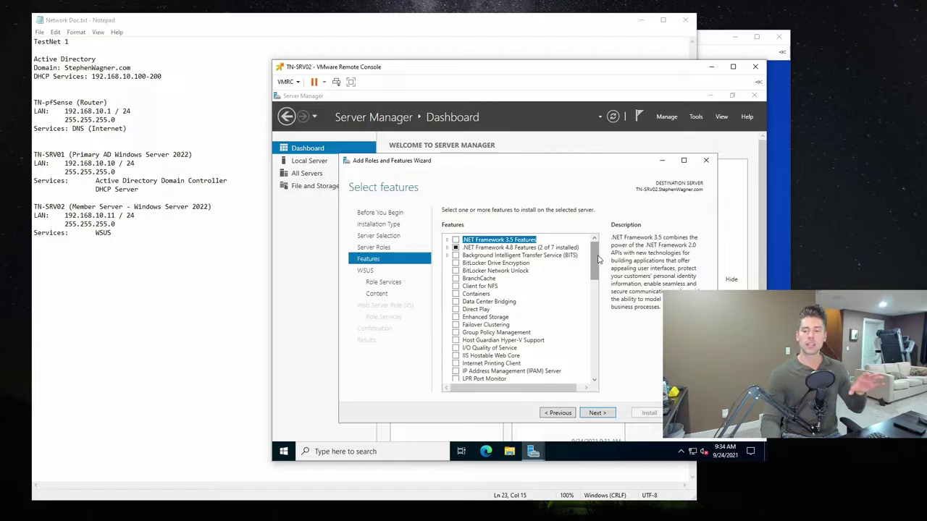
- Review and accept the preselected features, and continue through the WSUS overview to the role services selection
drag(598, 260, 599, 366)
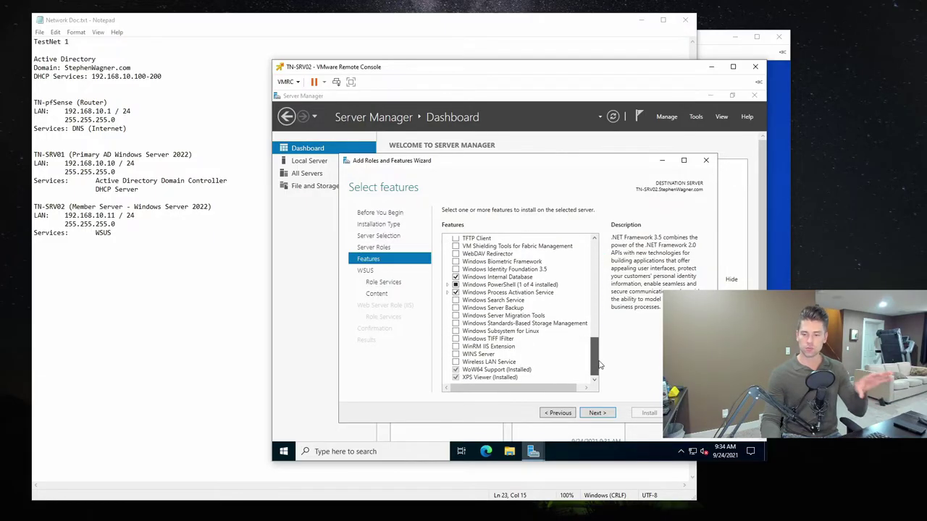
click(606, 414)
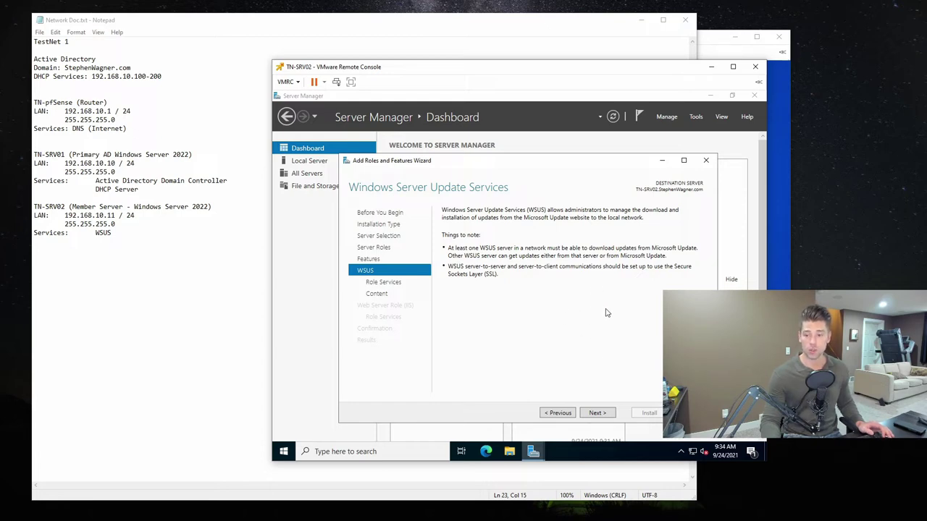
click(596, 414)
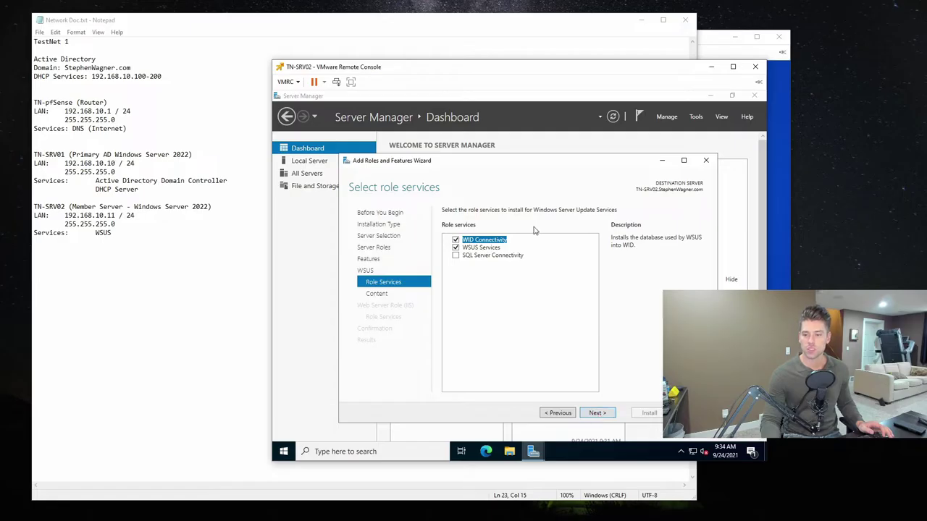
- Accept the WID Connectivity and WSUS Services role services, and create a folder named WSUS on the DATA (E:) drive
click(595, 413)
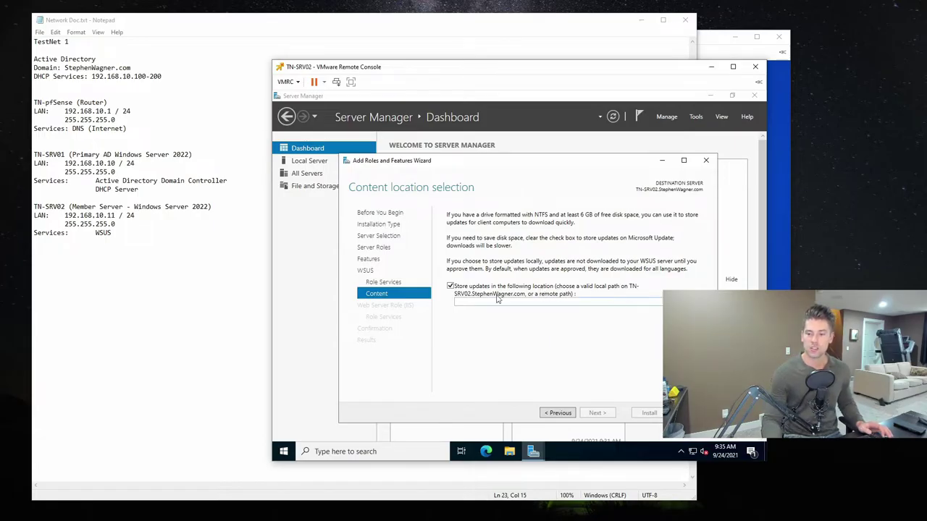
click(509, 451)
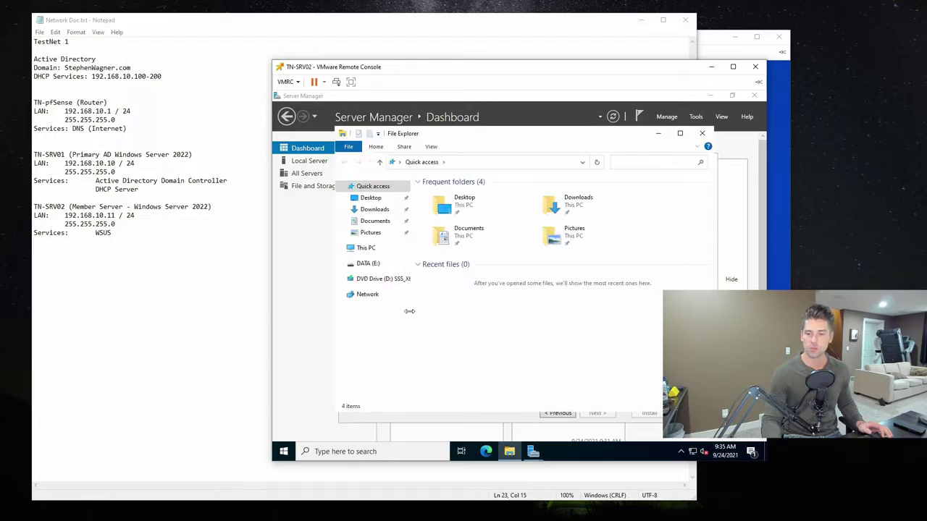
click(405, 264)
right_click(435, 229)
click(516, 334)
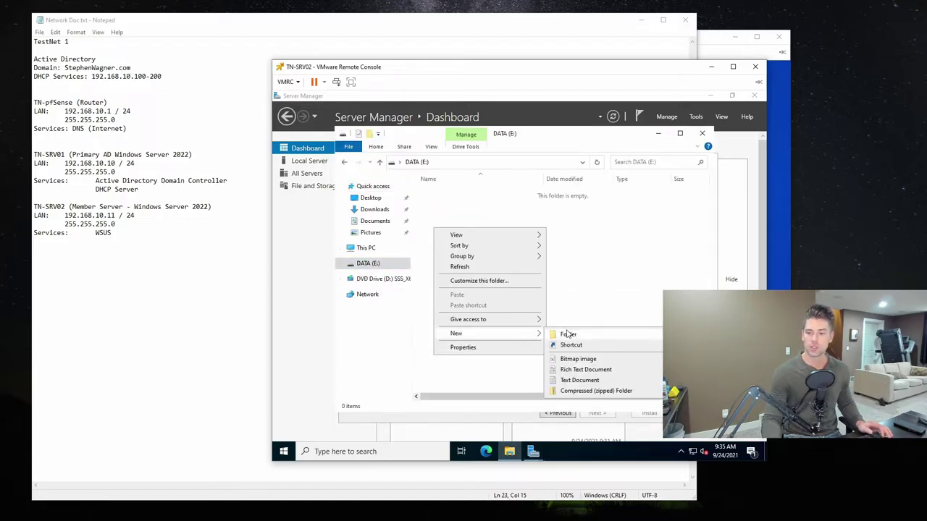
click(568, 334)
text(WSUS)
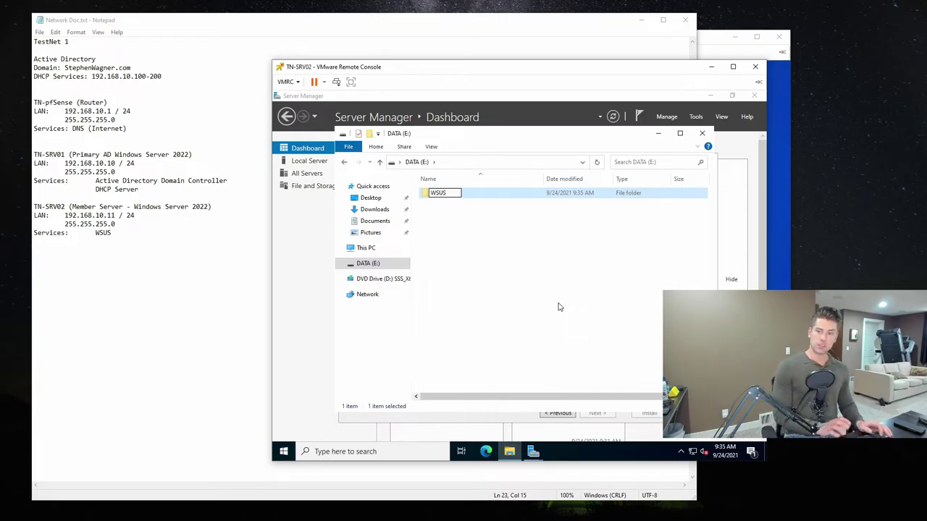
key(Return)
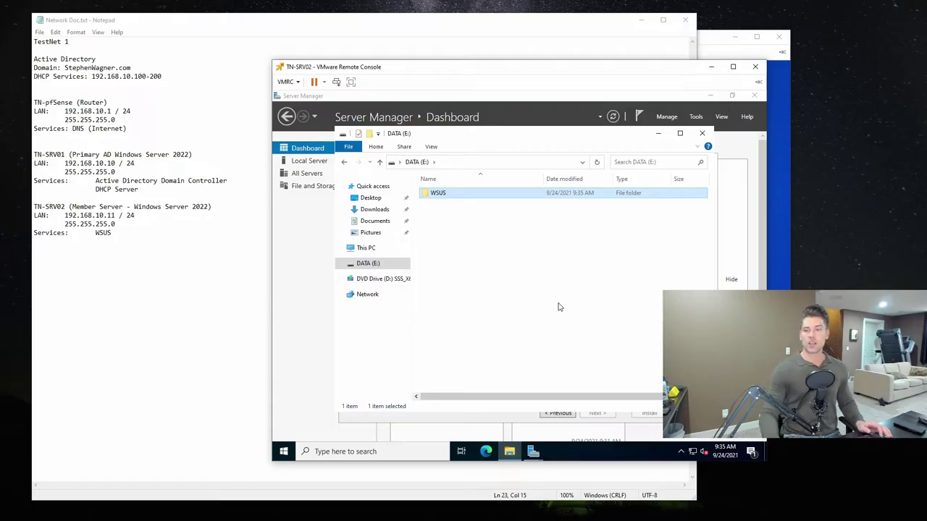
- Copy the new WSUS folder's path and set E:\WSUS as the wizard's local storage location for updates
double_click(472, 194)
click(478, 162)
key(ctrl+c)
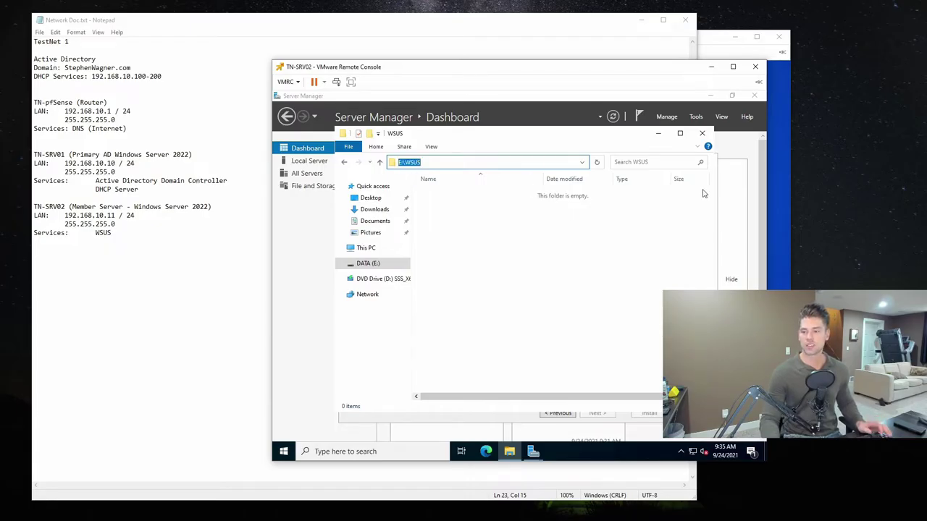
click(702, 133)
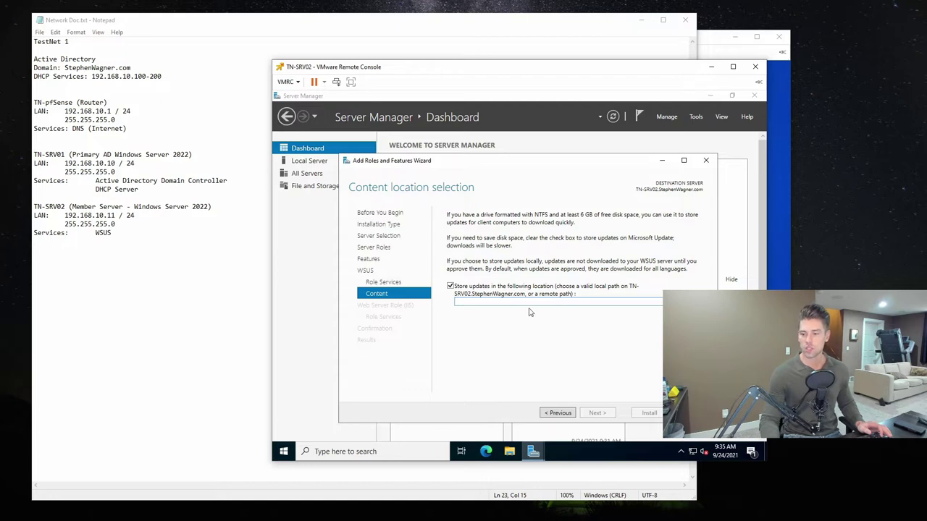
key(ctrl+v)
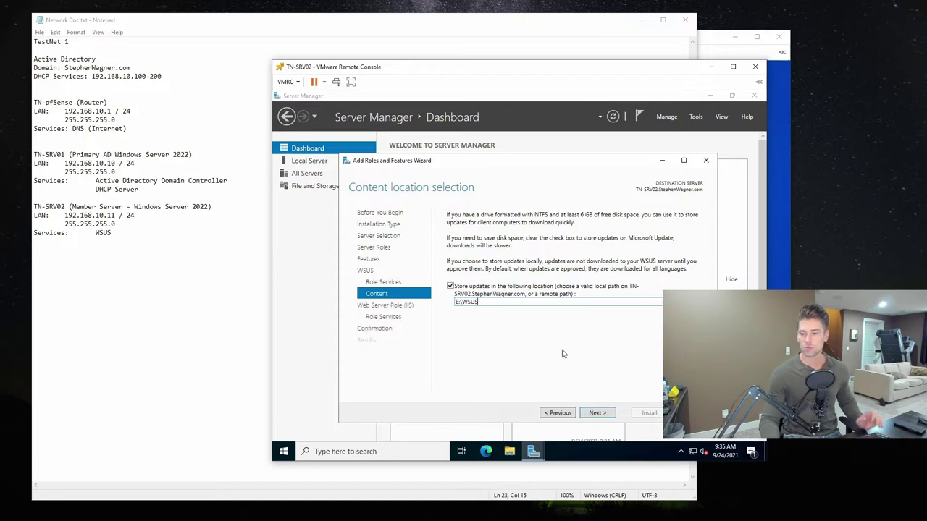
click(597, 412)
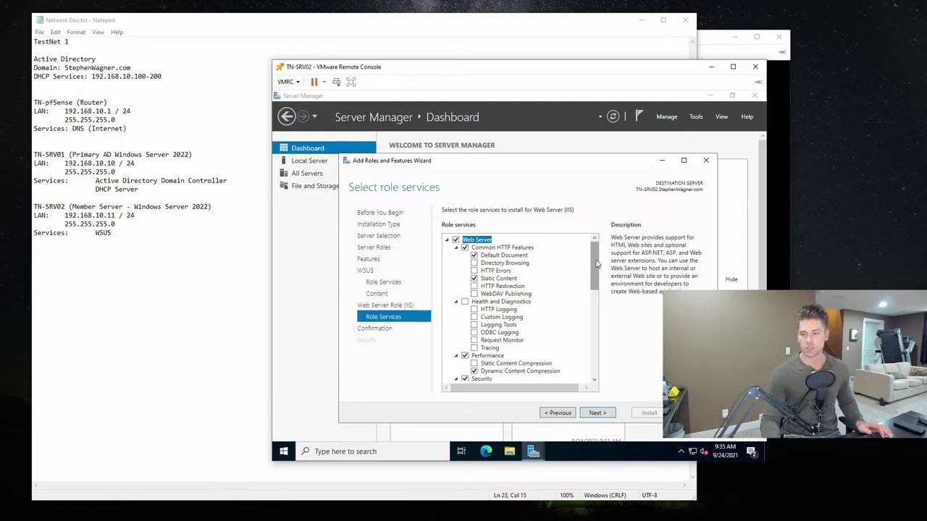
- Accept the preselected Web Server (IIS) role services and install the selections without enabling the automatic restart
scroll(596, 265, down, 10)
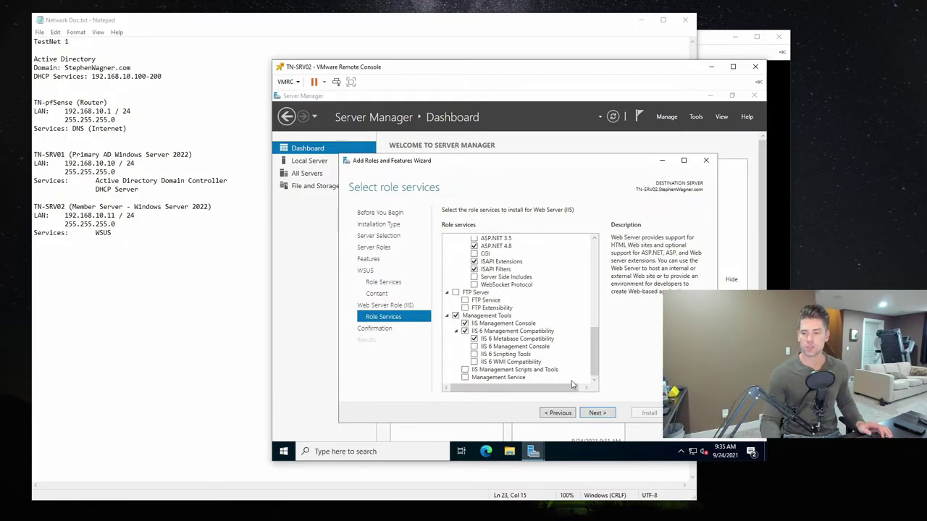
click(598, 413)
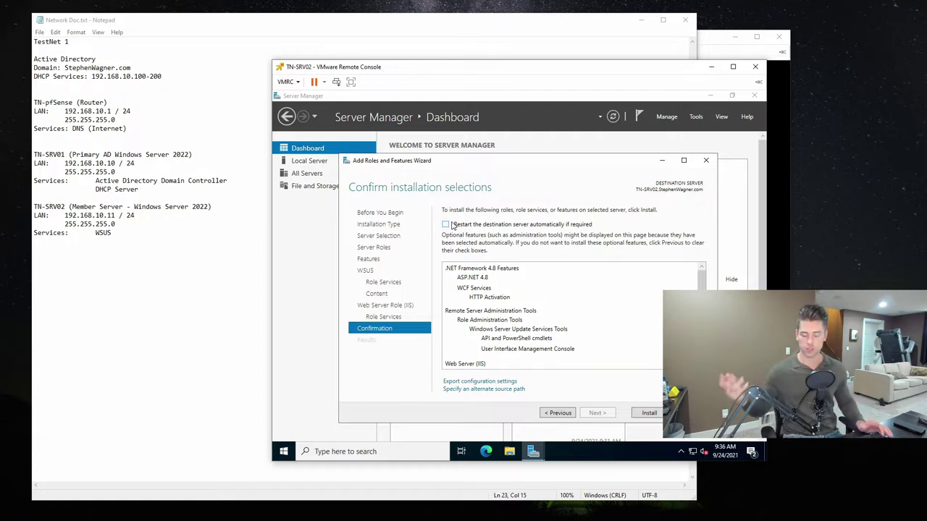
click(648, 413)
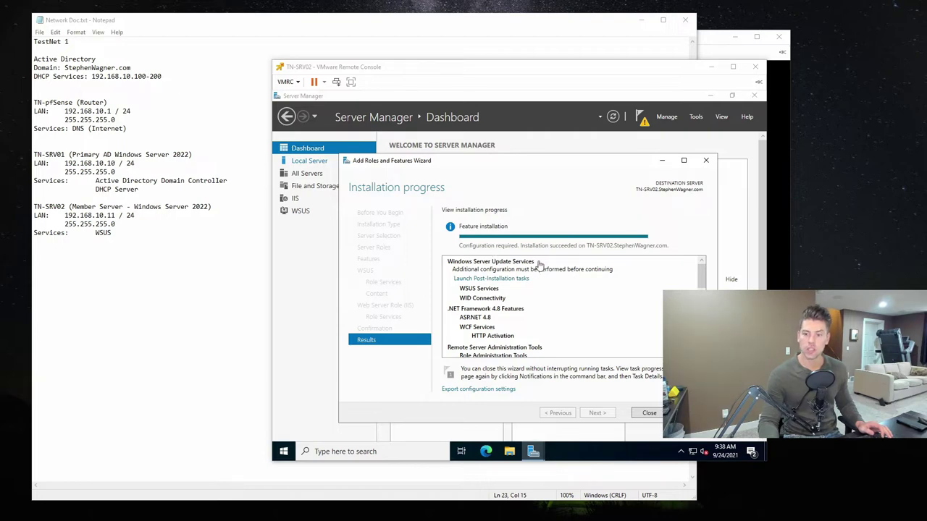
- Launch the post-installation tasks for Windows Server Update Services from the installation results
click(703, 269)
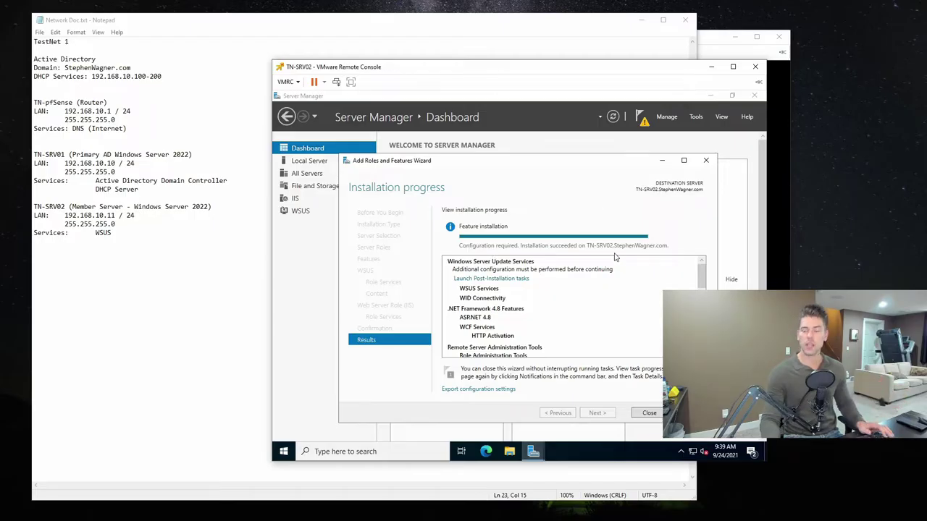
click(508, 282)
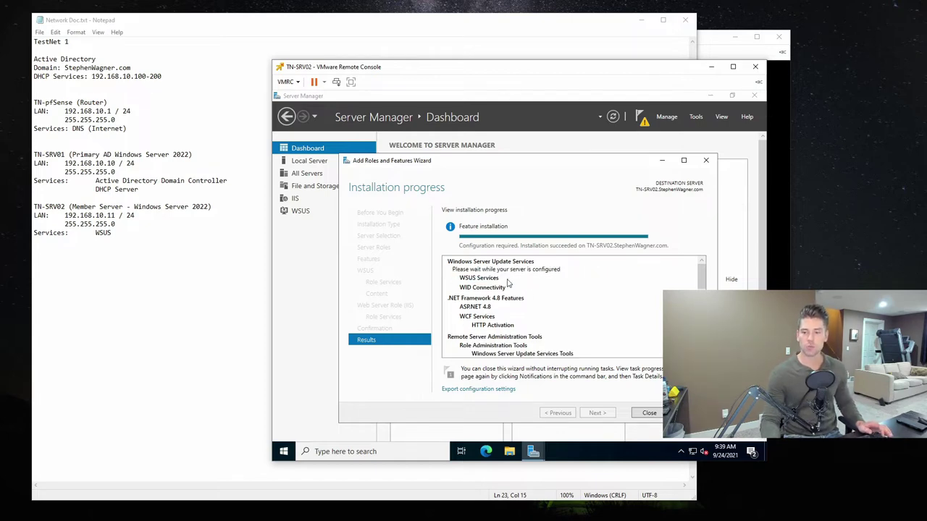
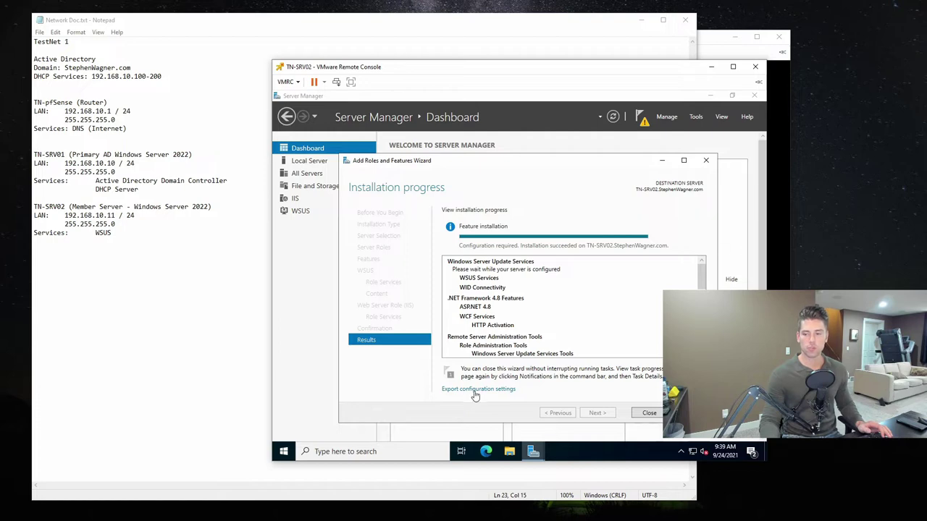
- Open Task Manager in its detailed view, locate the Microsoft.UpdateServices.Setup process, and widen the Name column
click(616, 451)
key(ctrl+shift+Escape)
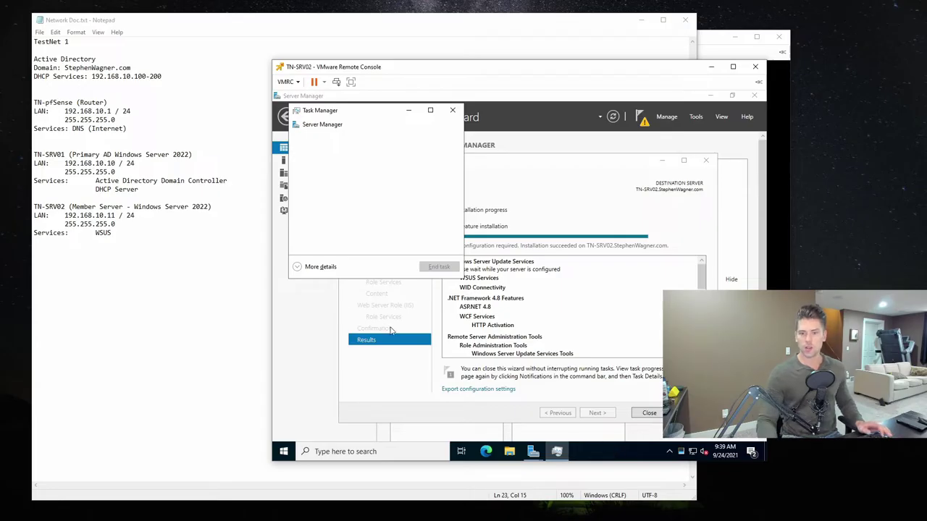
click(312, 267)
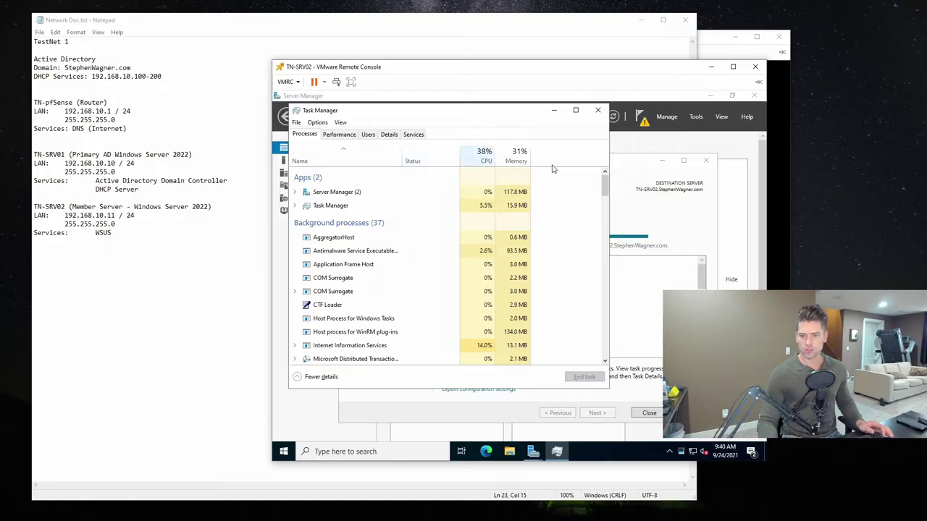
drag(605, 183, 606, 194)
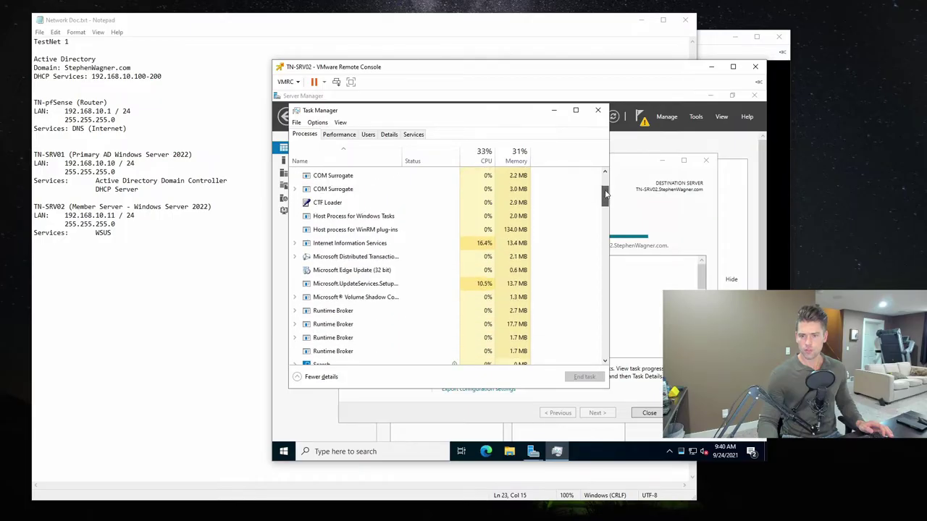
click(355, 287)
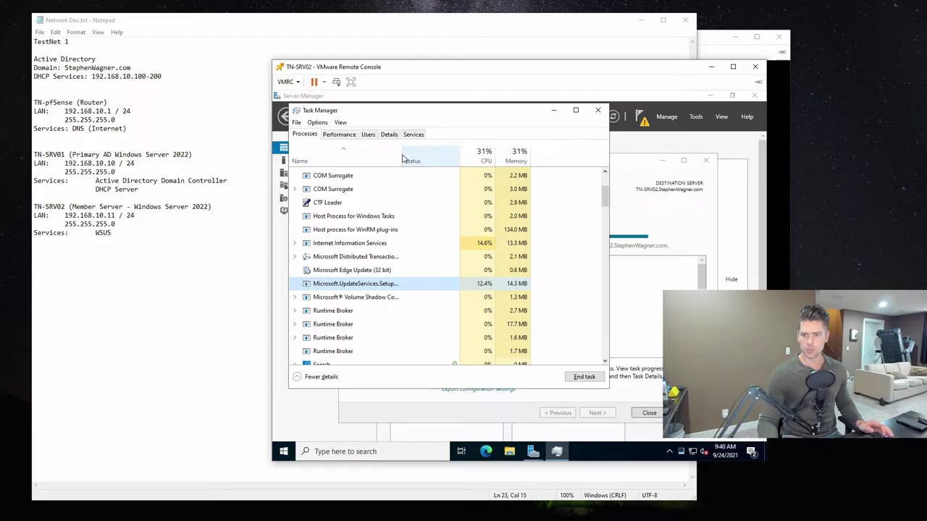
drag(401, 152, 458, 152)
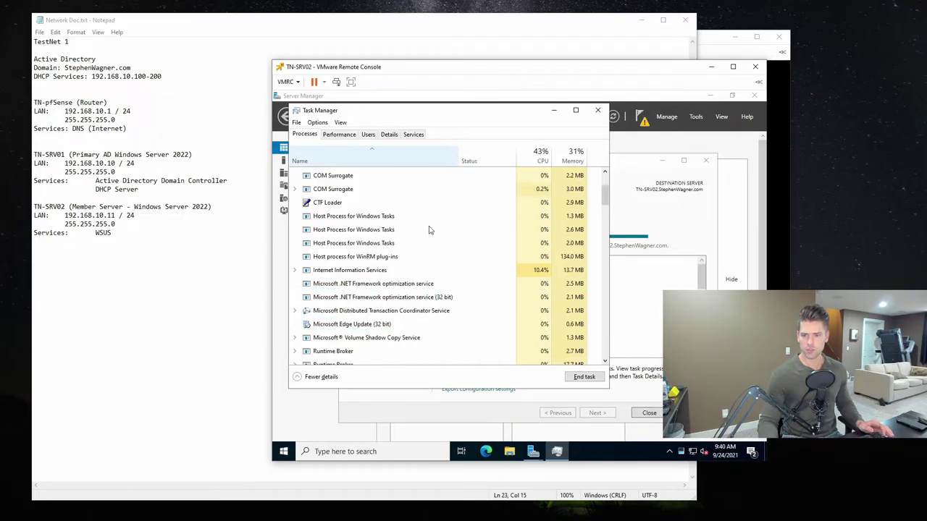
- Examine the running processes, sort them by CPU usage to see what is busy, and minimize Task Manager
scroll(408, 282, up, 2)
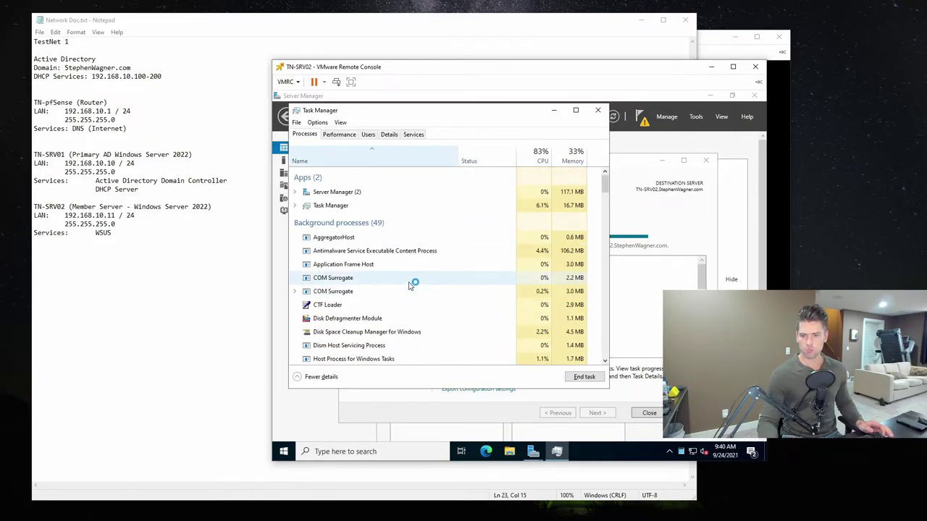
scroll(406, 230, down, 8)
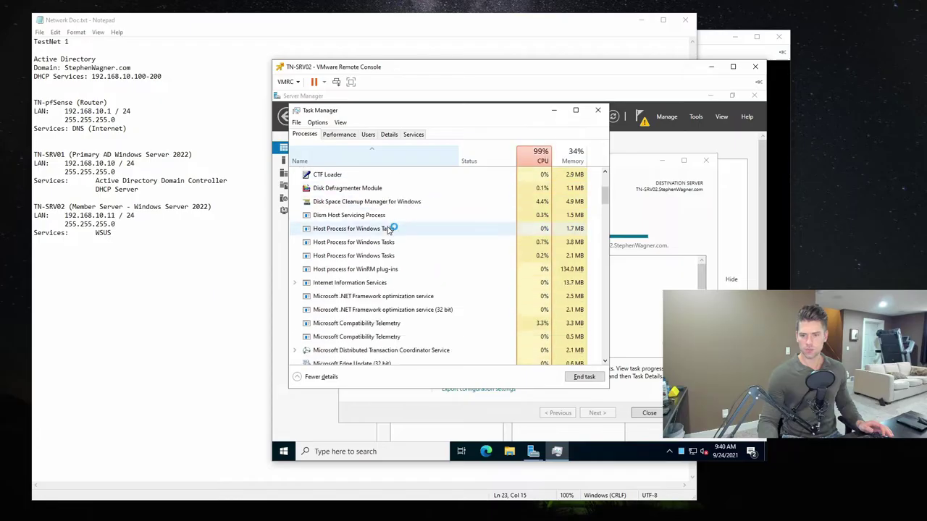
scroll(608, 210, up, 9)
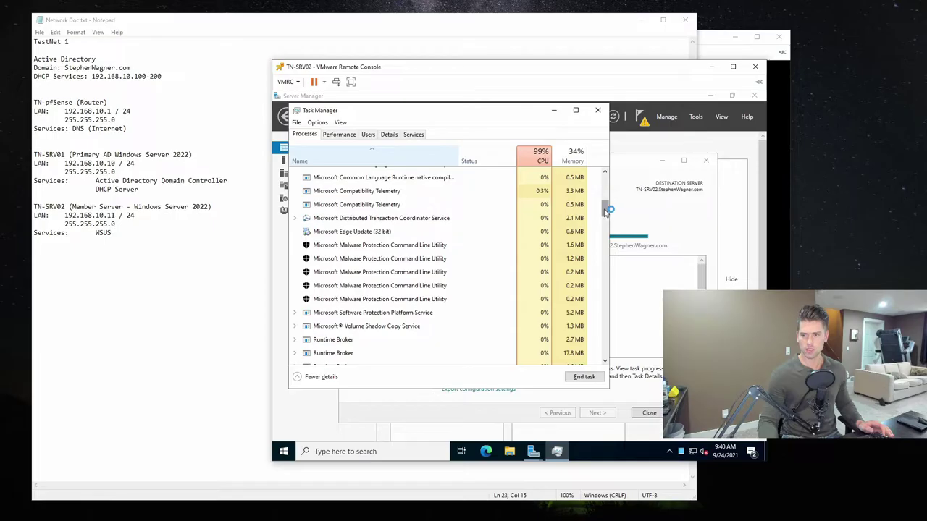
click(540, 156)
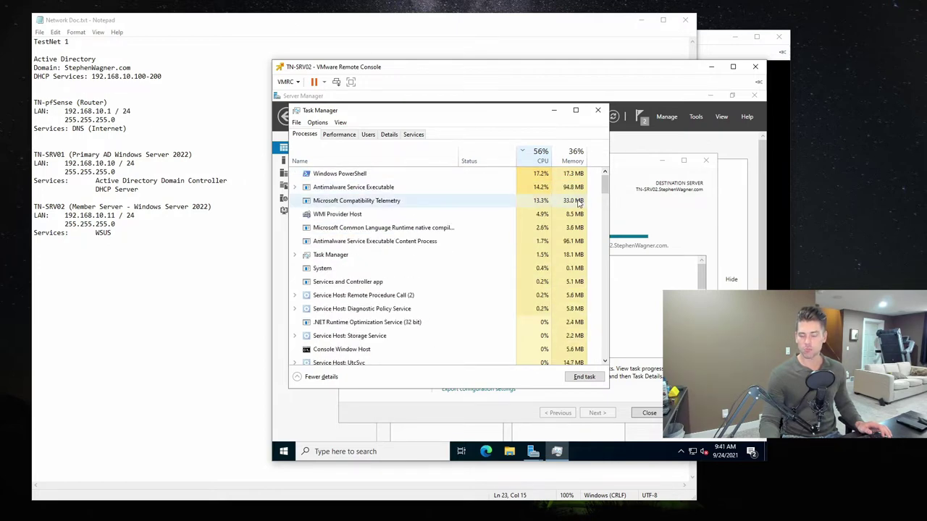
scroll(453, 237, down, 2)
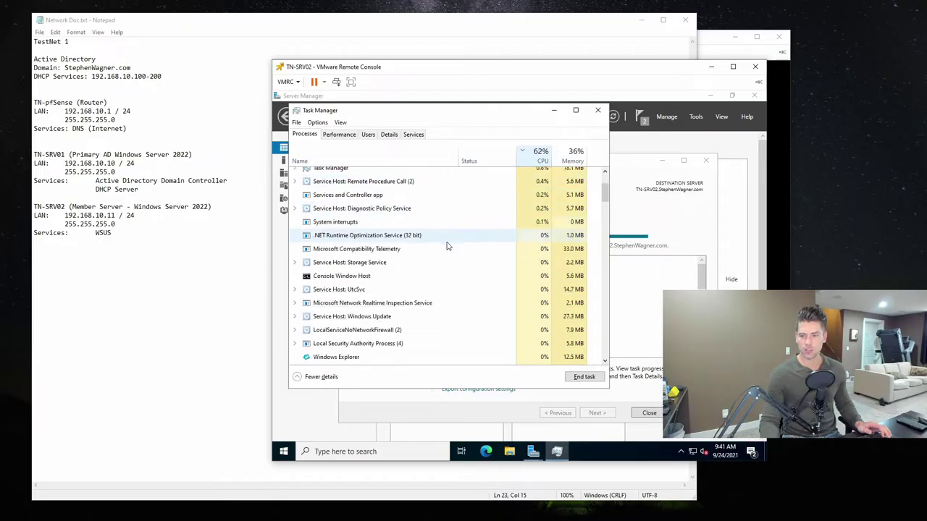
scroll(447, 244, up, 3)
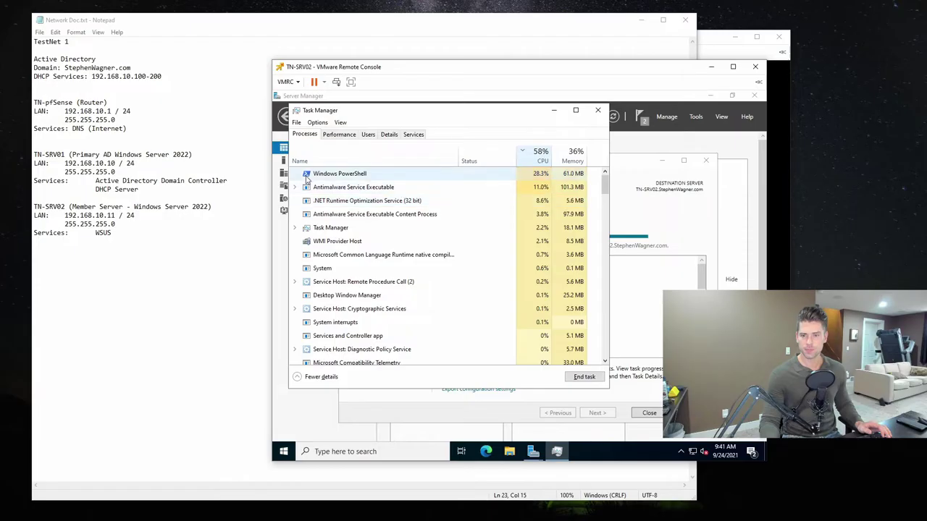
click(553, 110)
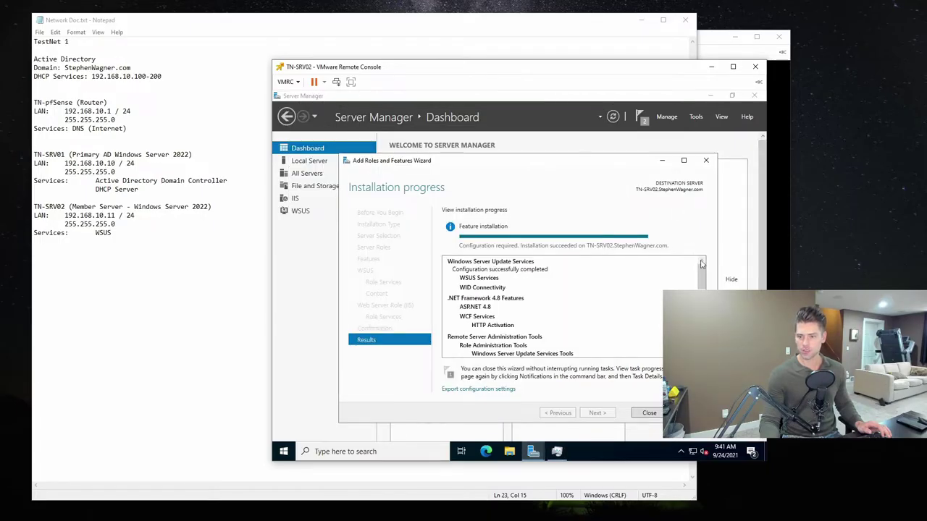
- Review the full list of installed roles and features, and close the Add Roles and Features Wizard
scroll(701, 278, down, 2)
scroll(572, 304, down, 5)
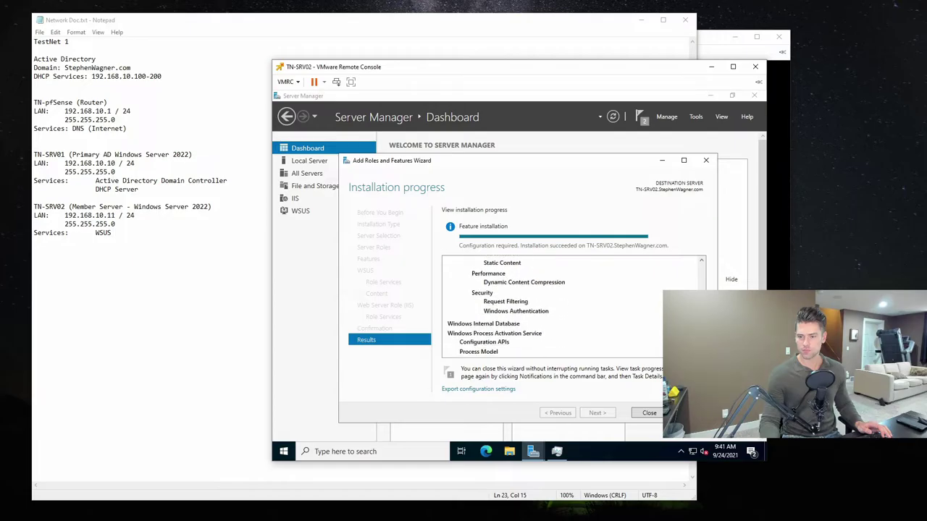
scroll(572, 304, up, 10)
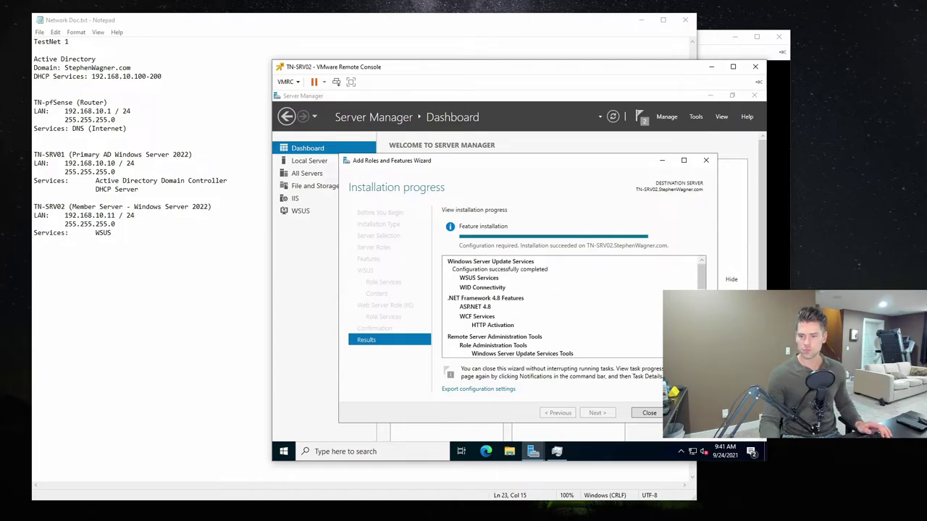
click(655, 412)
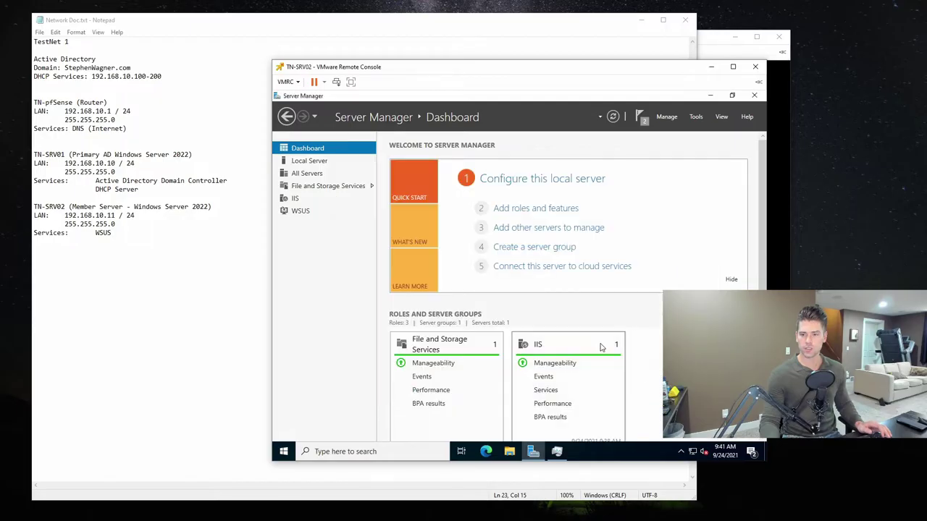
- Restore Task Manager, sort its processes by name to check the remaining activity, and close it
click(564, 452)
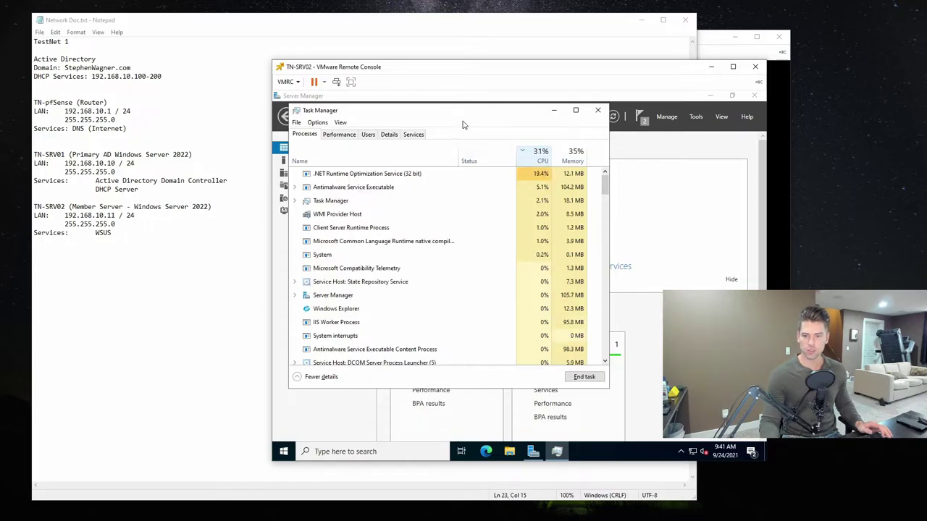
click(358, 155)
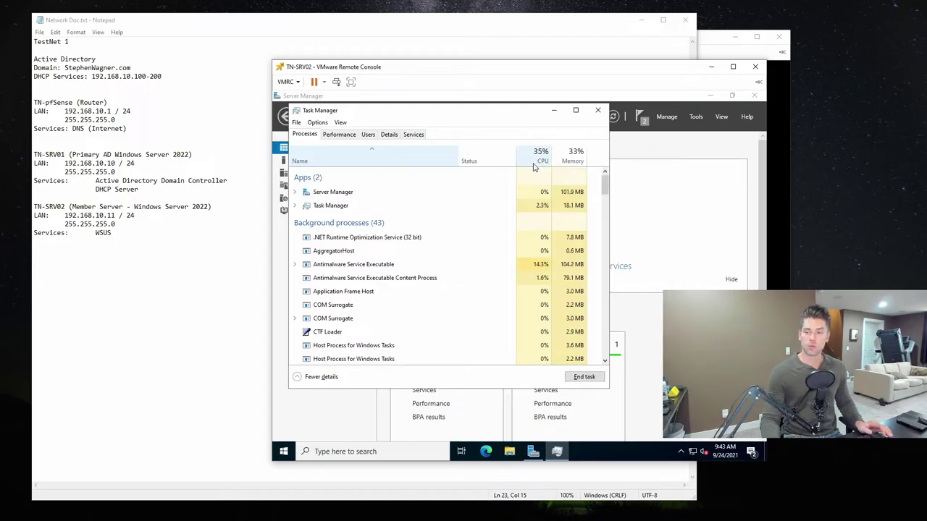
click(597, 110)
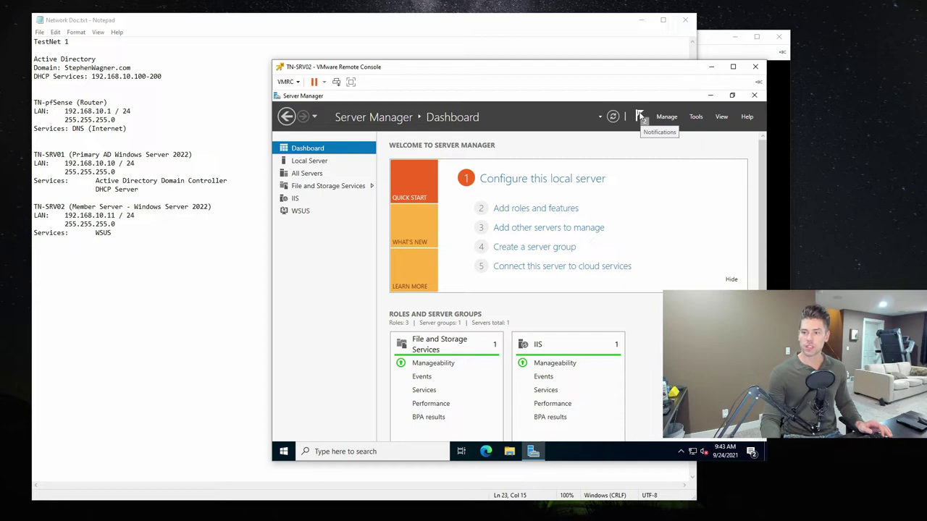
- Dismiss the post-deployment configuration and feature installation notifications, and close Server Manager
click(642, 117)
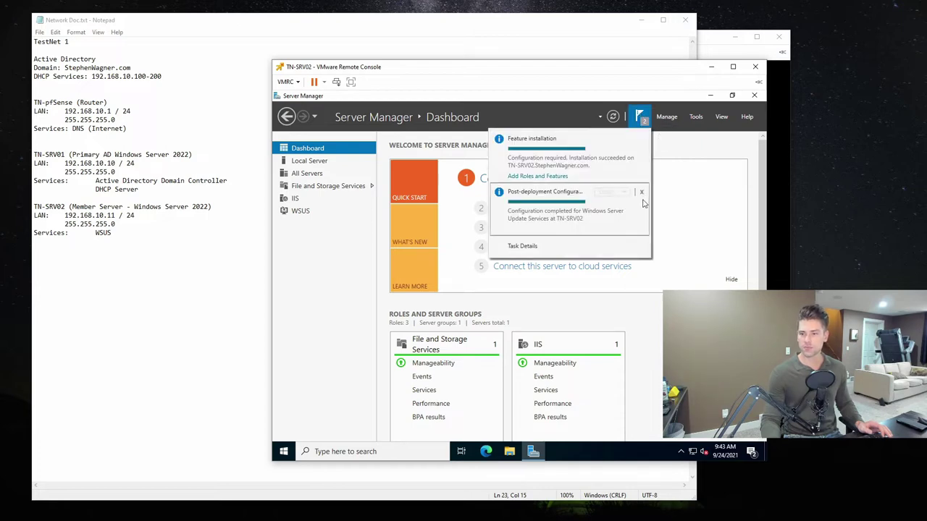
mouse_move(584, 194)
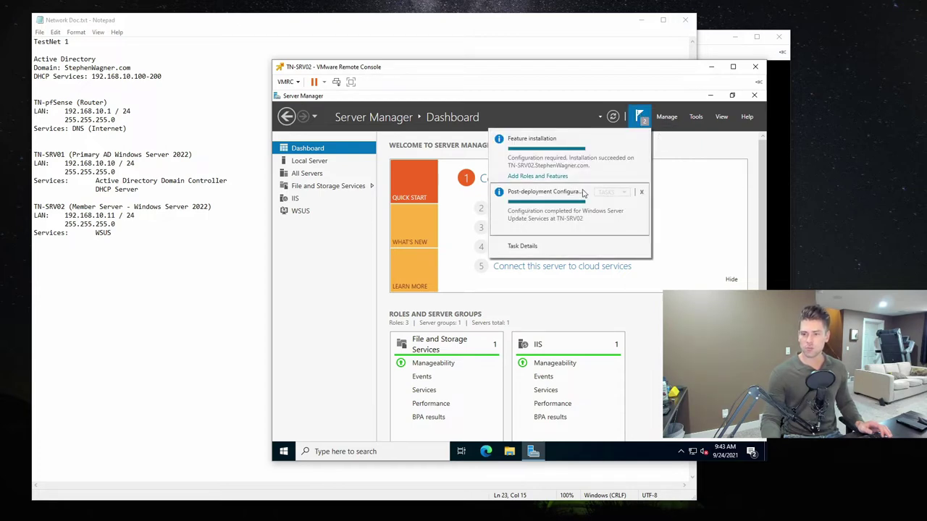
click(641, 193)
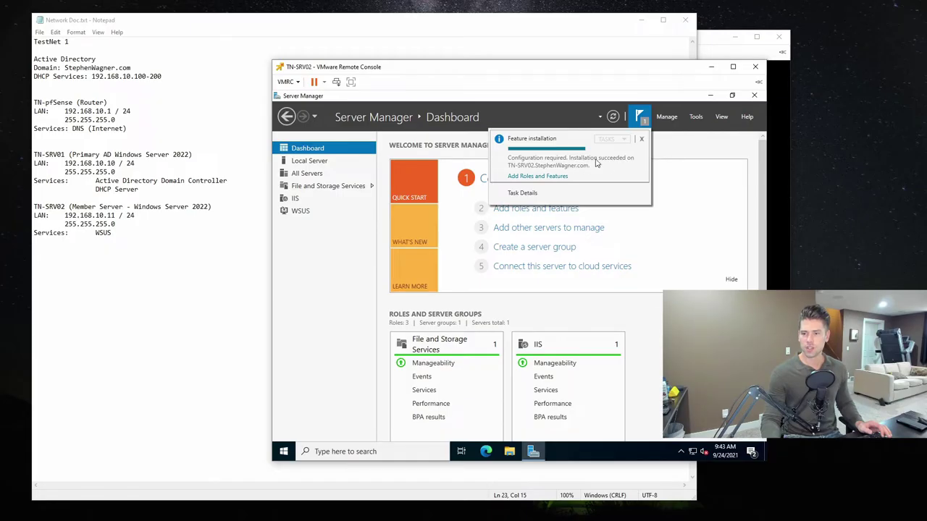
click(641, 139)
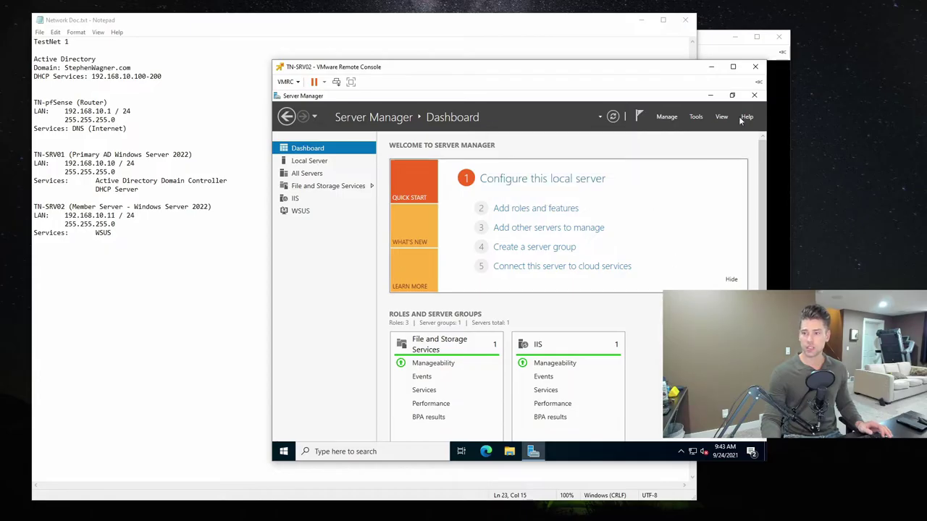
click(753, 96)
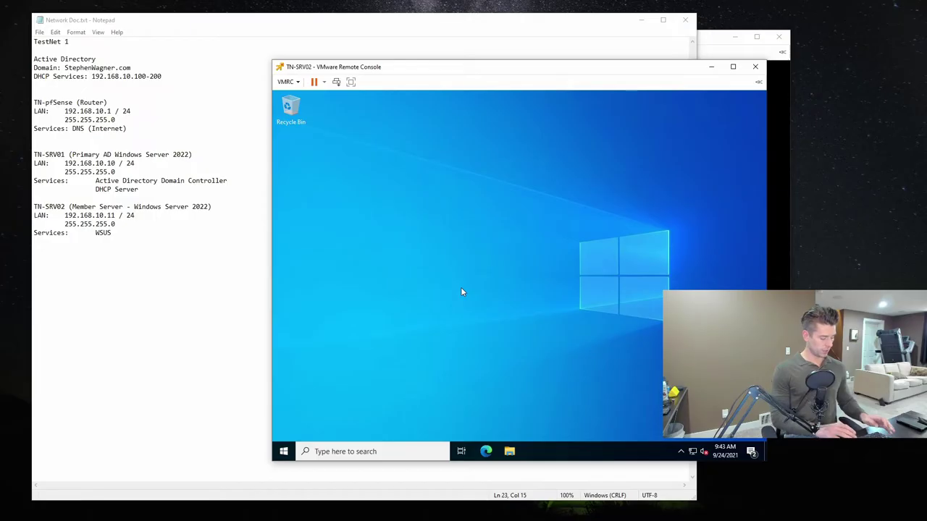
- Search the server for "windows server update" and launch Windows Server Update Services
key(super)
text(windows)
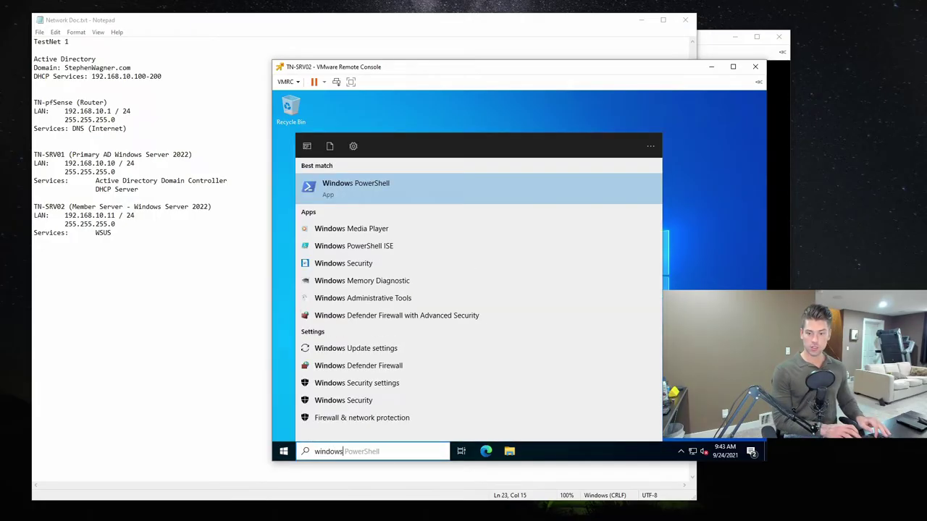
text( server update)
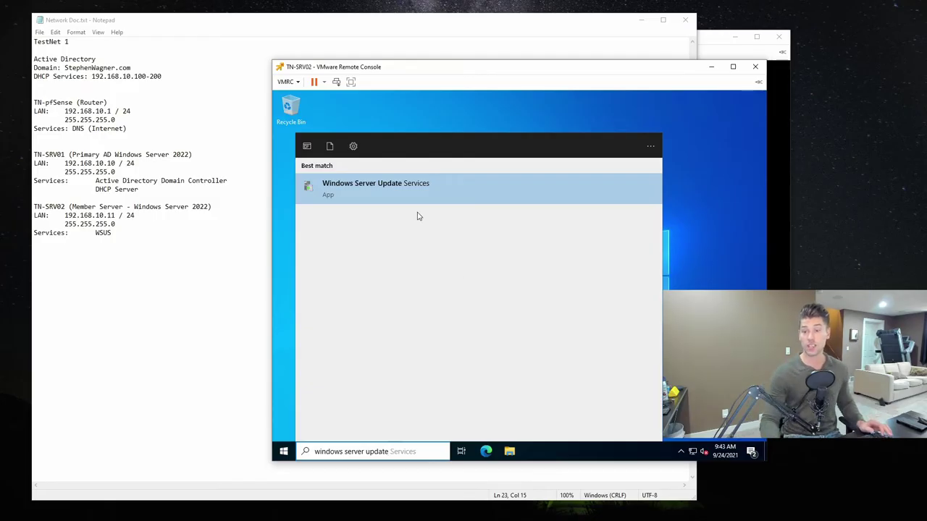
click(413, 190)
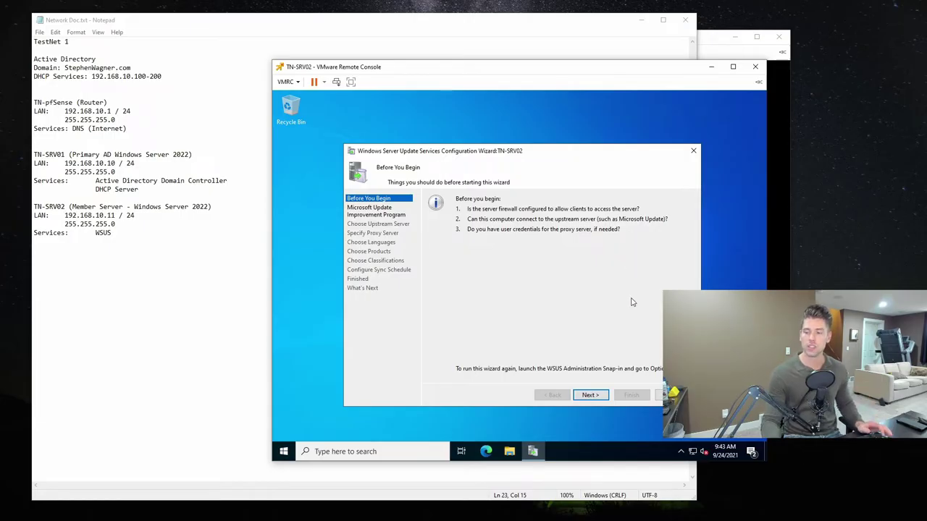
- Start the WSUS Configuration Wizard and opt out of the Microsoft Update Improvement Program
click(591, 395)
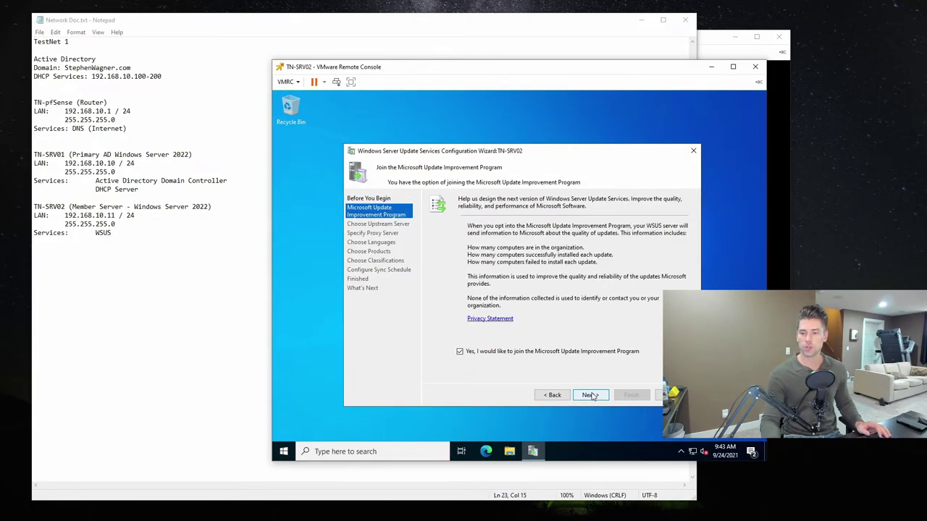
click(460, 352)
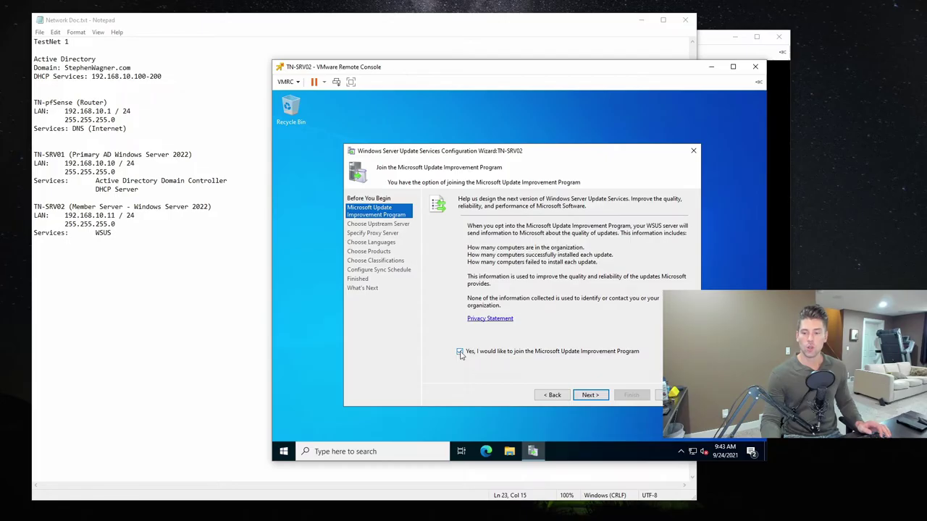
click(600, 398)
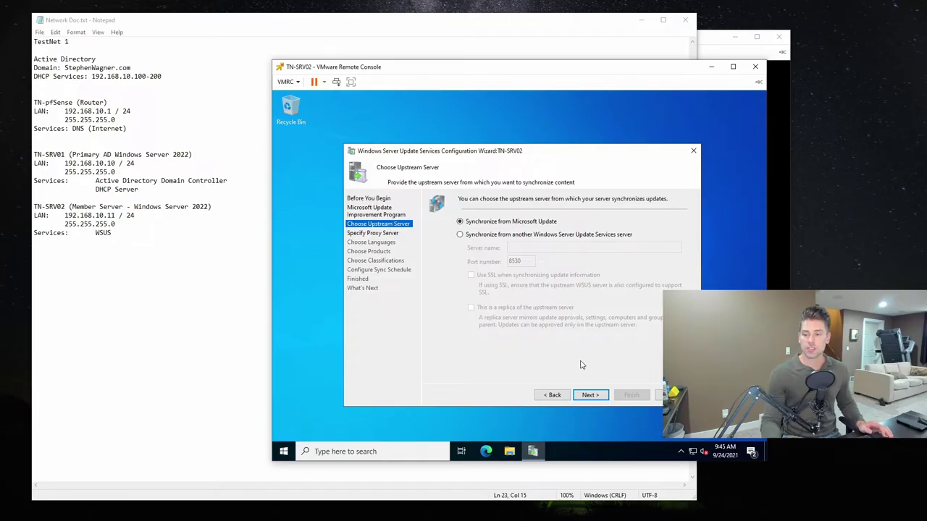
- Keep synchronization from Microsoft Update without a proxy server, and start connecting to the upstream server
click(592, 394)
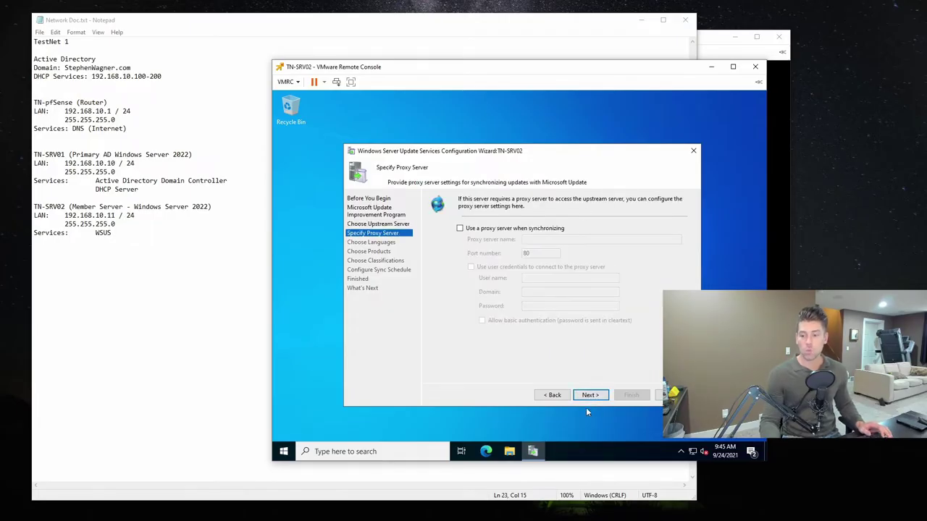
click(592, 395)
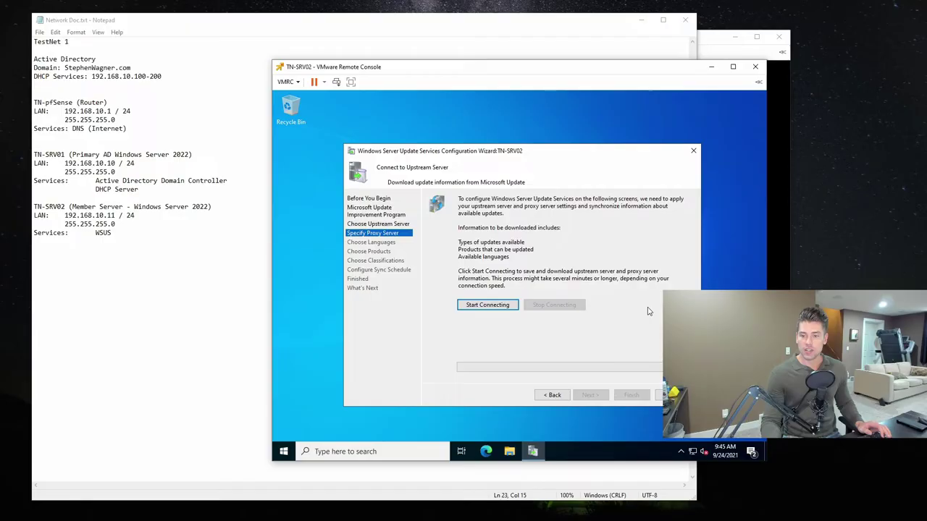
click(489, 305)
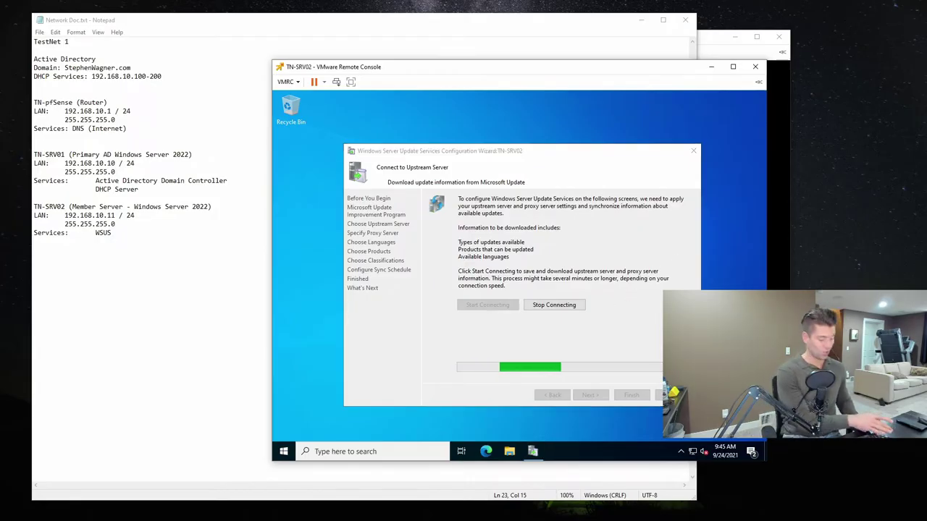
- Open Task Manager beside the wizard and examine CPU and Ethernet activity during the upstream connection
key(ctrl+shift+Escape)
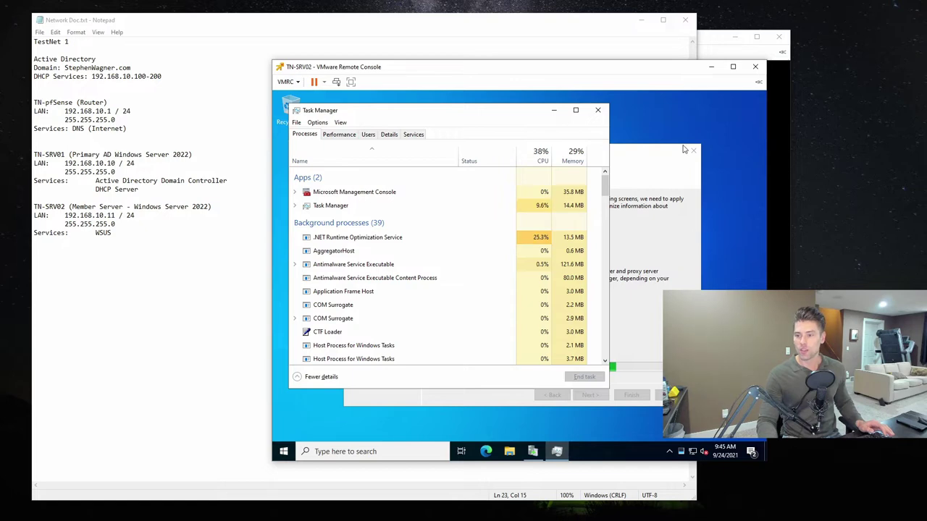
click(627, 155)
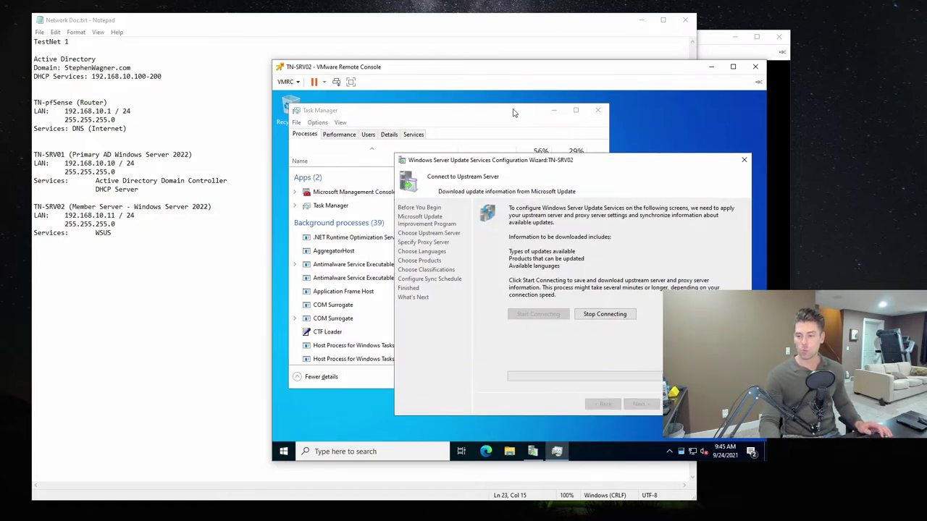
click(338, 135)
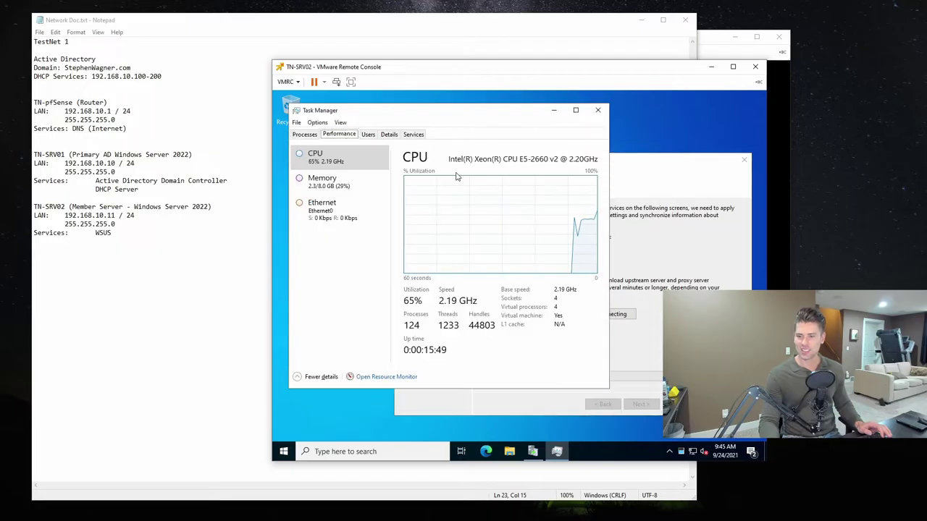
click(322, 206)
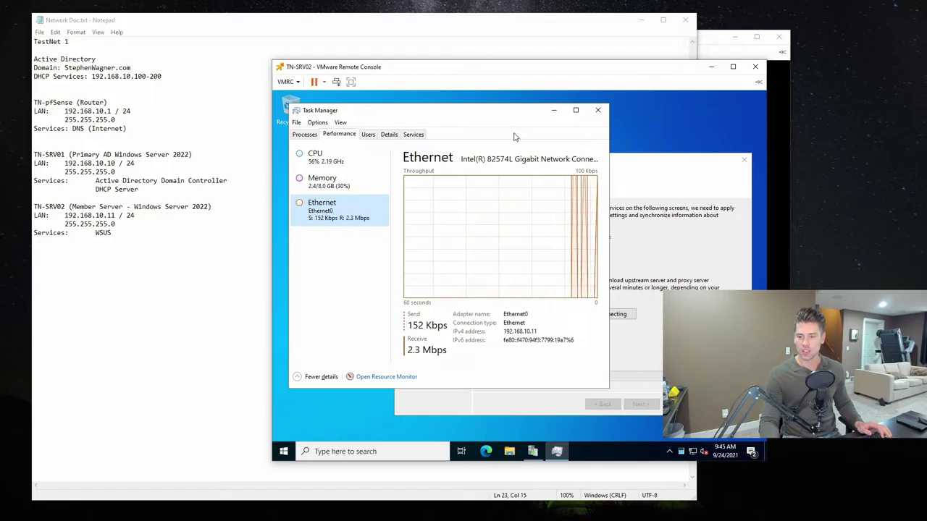
click(637, 169)
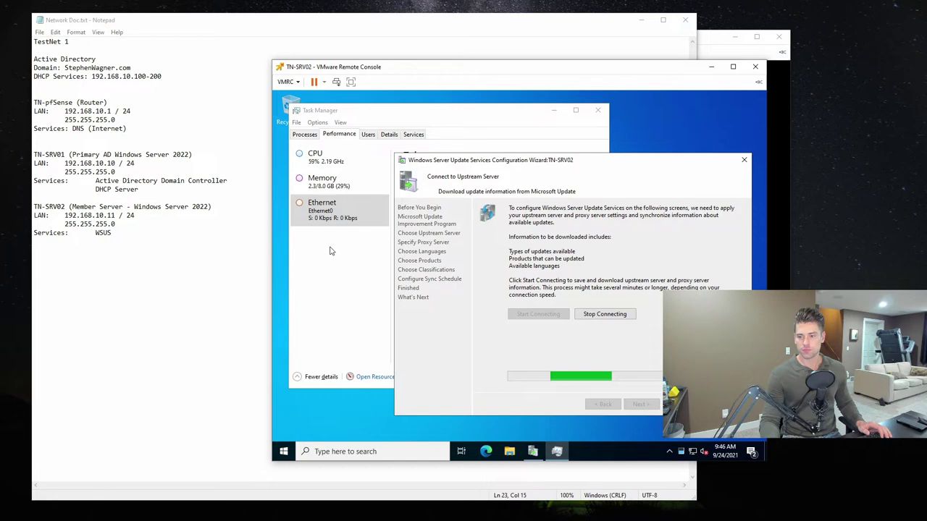
click(381, 341)
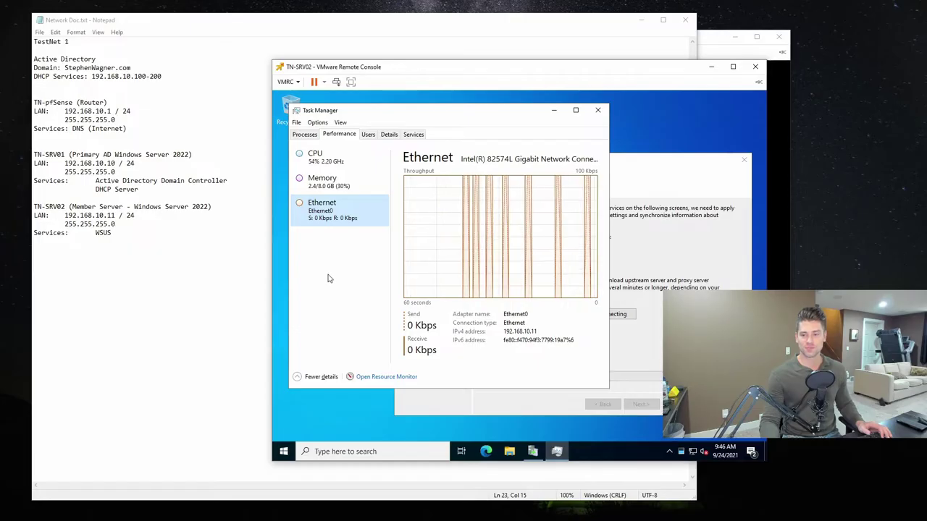
- Check the running processes with a narrower Name column, and return to the performance graphs
click(305, 135)
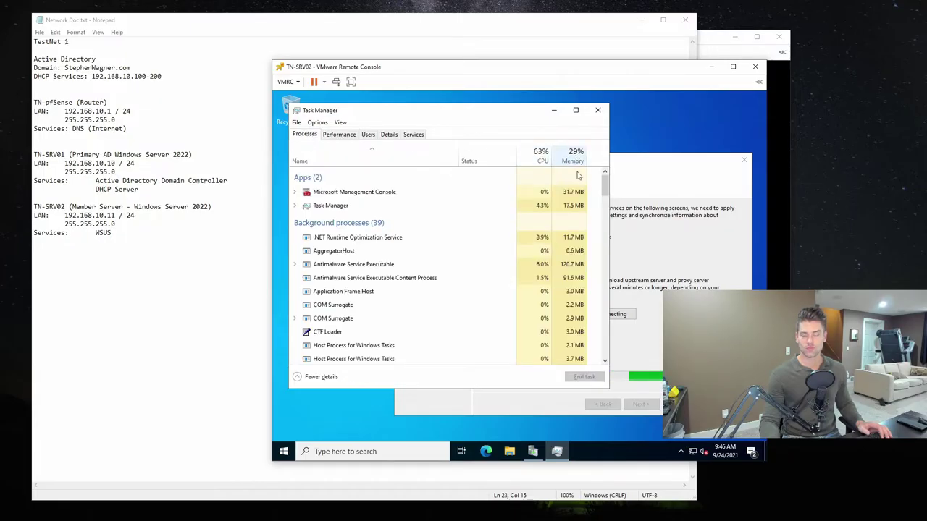
drag(515, 156, 435, 161)
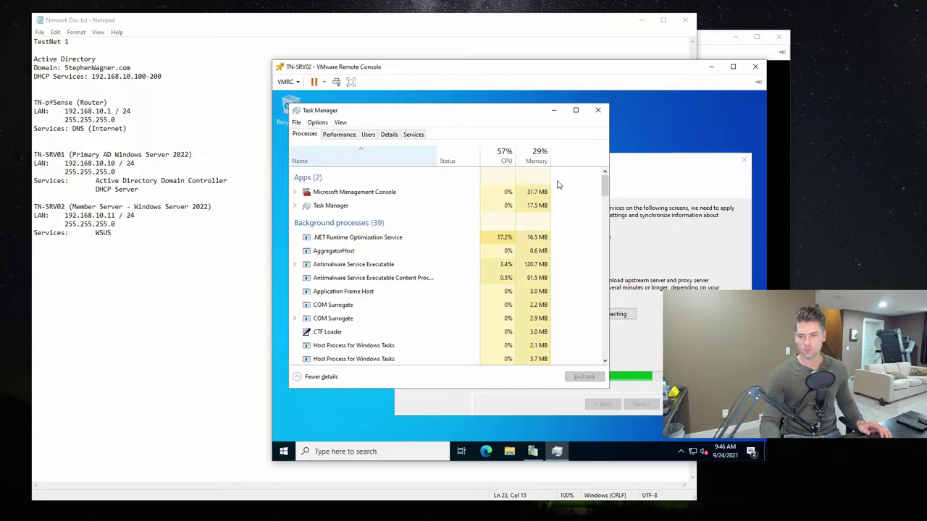
click(339, 134)
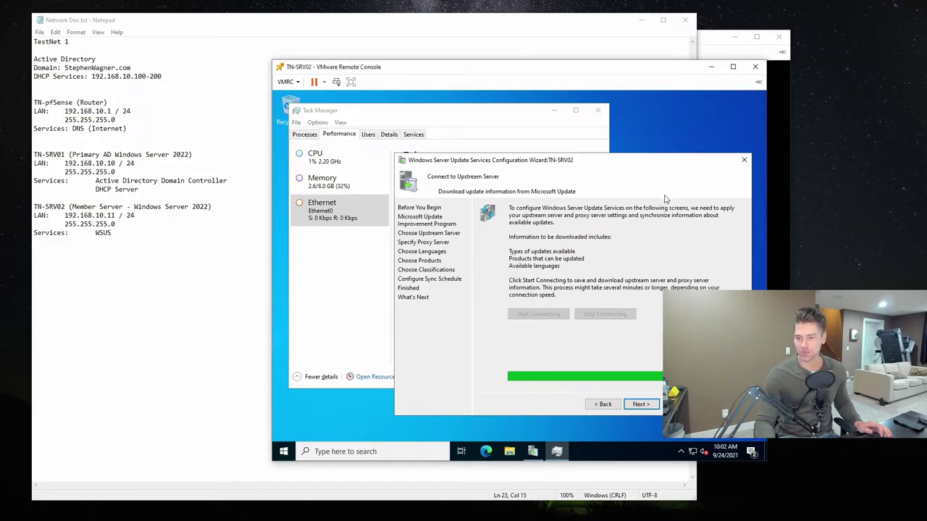
- Continue past the upstream connection, restrict update downloads to English only, and proceed to the product selection
click(665, 259)
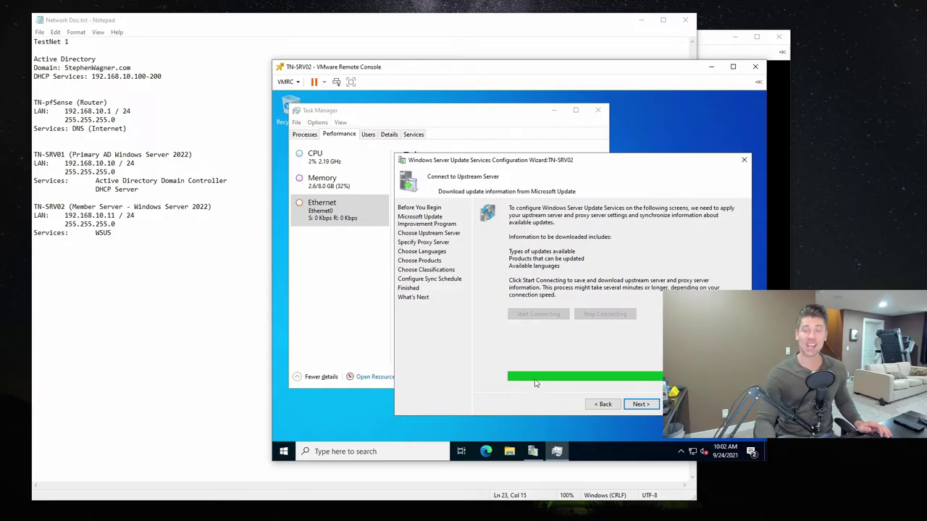
click(642, 404)
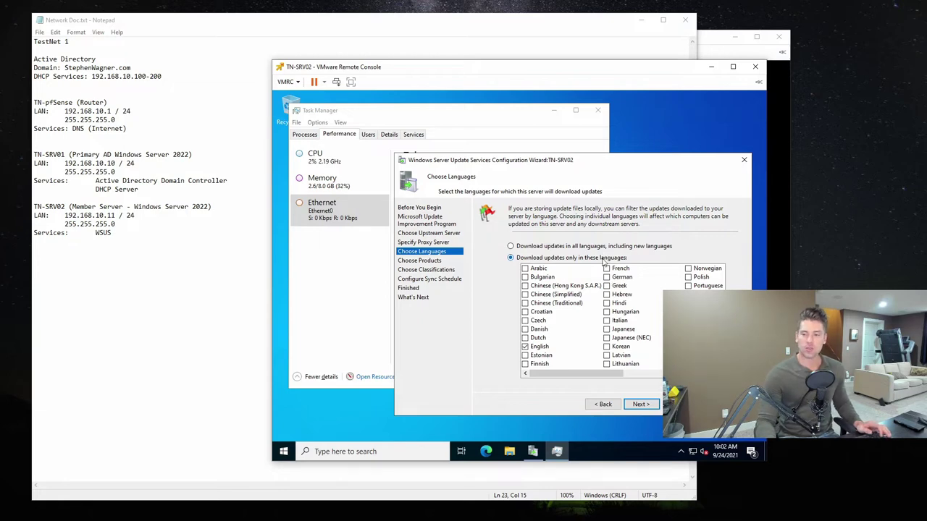
click(536, 347)
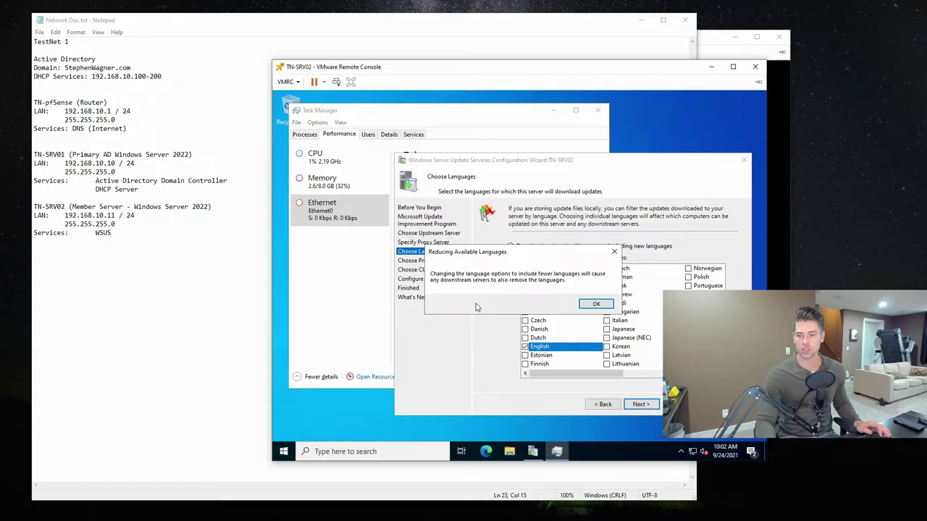
click(596, 304)
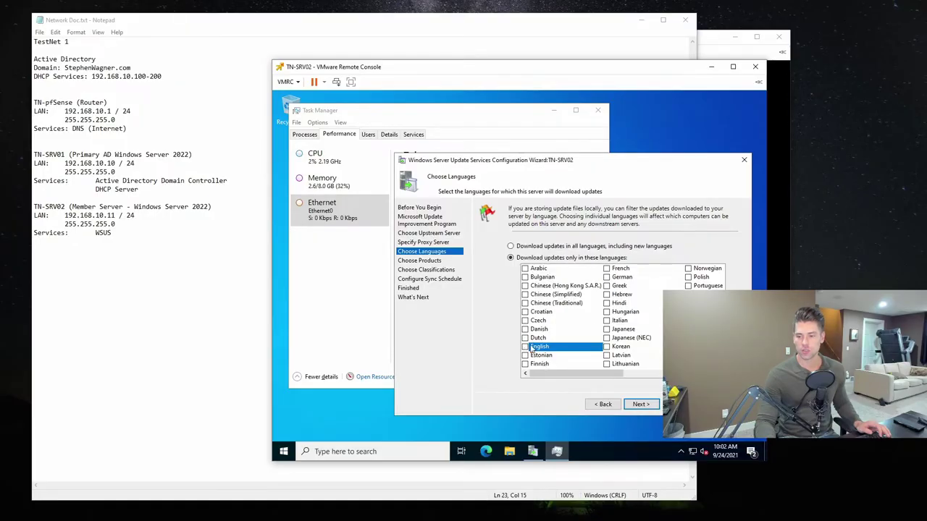
click(527, 349)
mouse_move(581, 380)
mouse_down()
mouse_move(675, 380)
mouse_move(581, 380)
mouse_up()
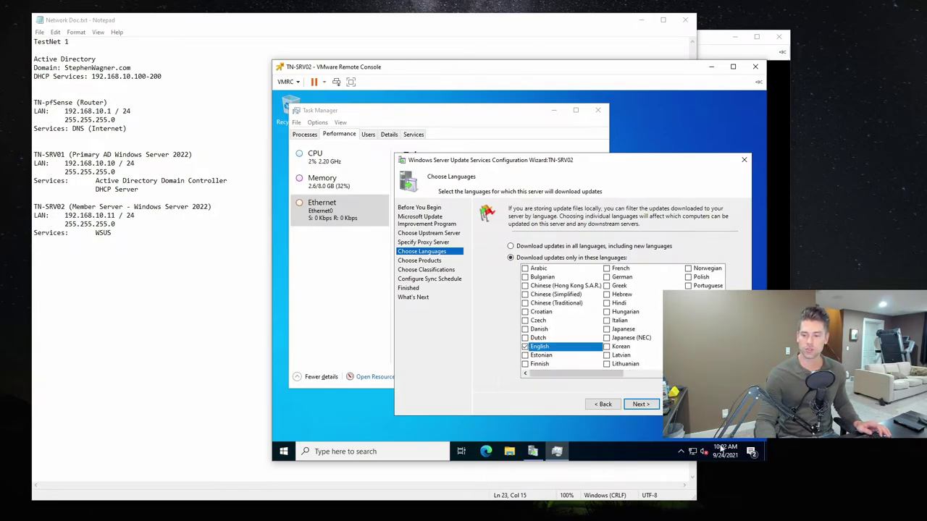
click(653, 408)
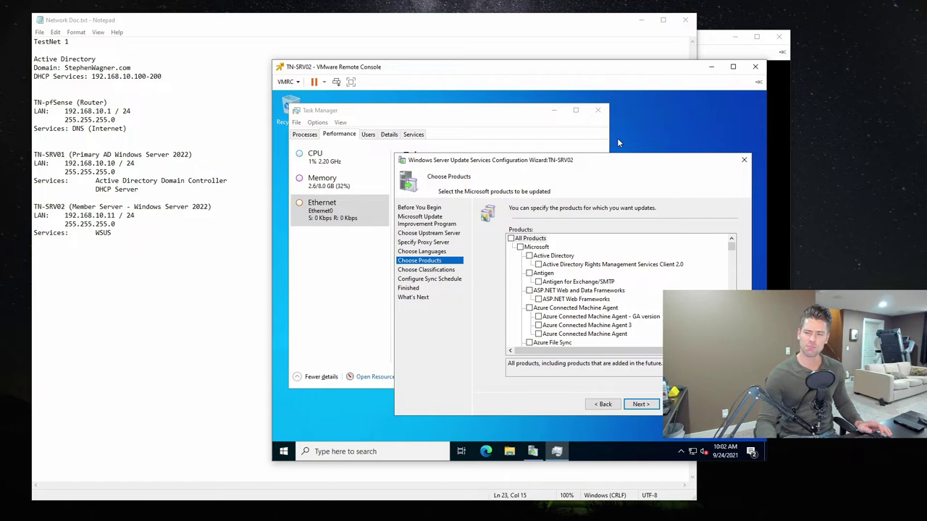
- Select All Products for updates and review the product list, including the Windows and Works entries
click(511, 239)
mouse_move(731, 250)
mouse_down()
mouse_move(731, 340)
mouse_move(740, 247)
mouse_up()
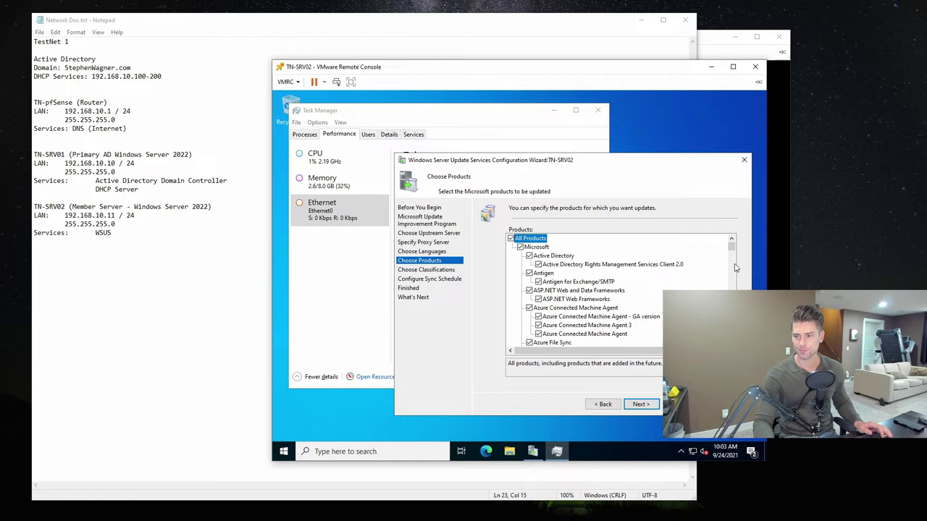
drag(731, 246, 731, 341)
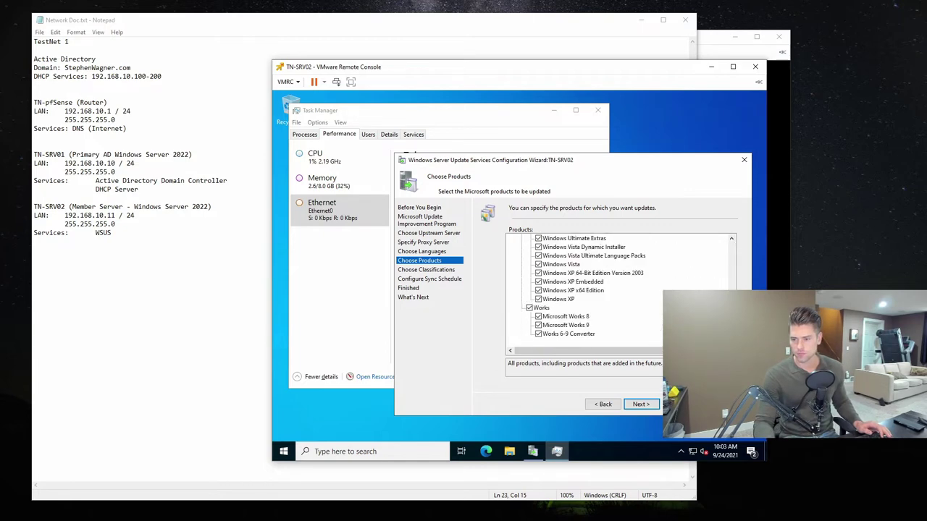
click(529, 307)
scroll(659, 315, up, 15)
scroll(659, 315, up, 15)
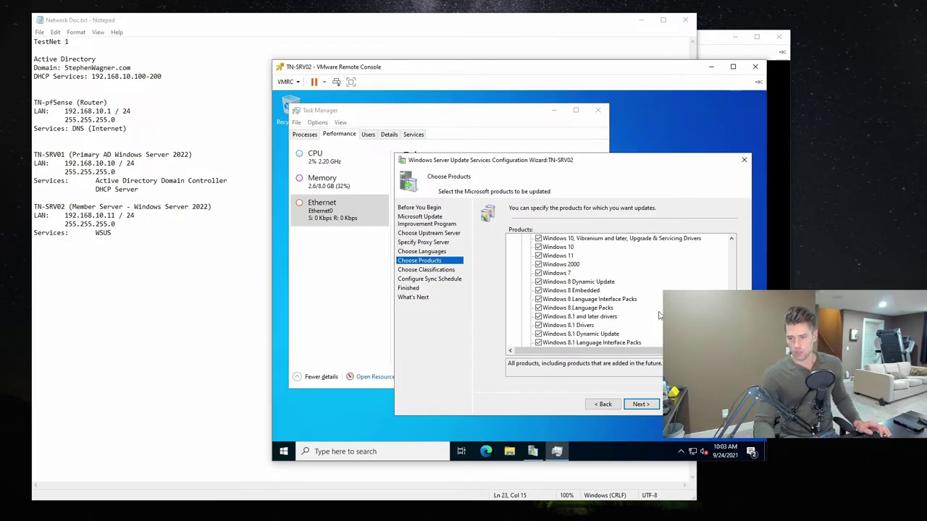
scroll(659, 315, down, 4)
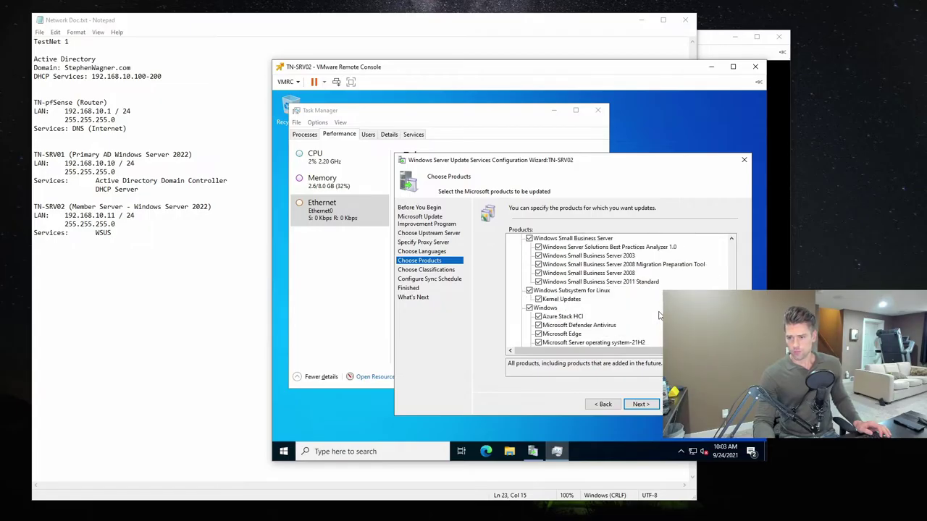
scroll(659, 315, down, 3)
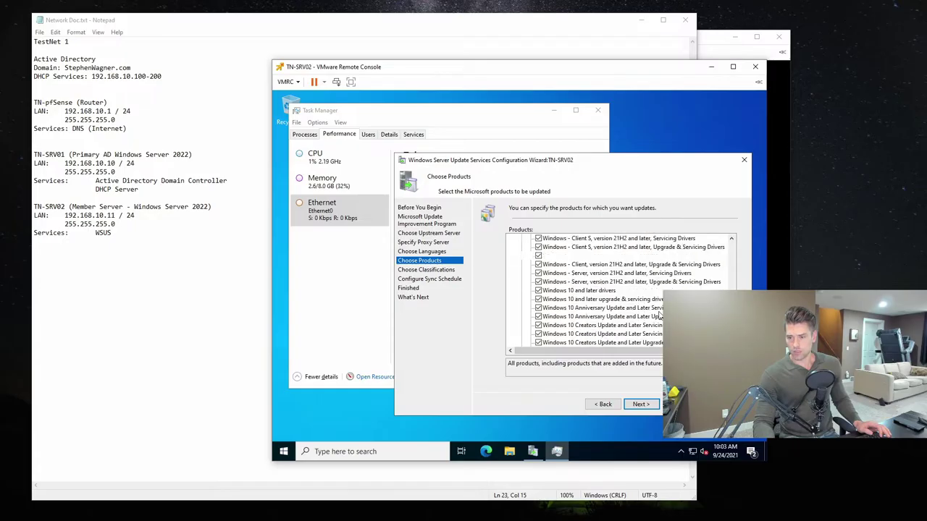
scroll(659, 315, up, 2)
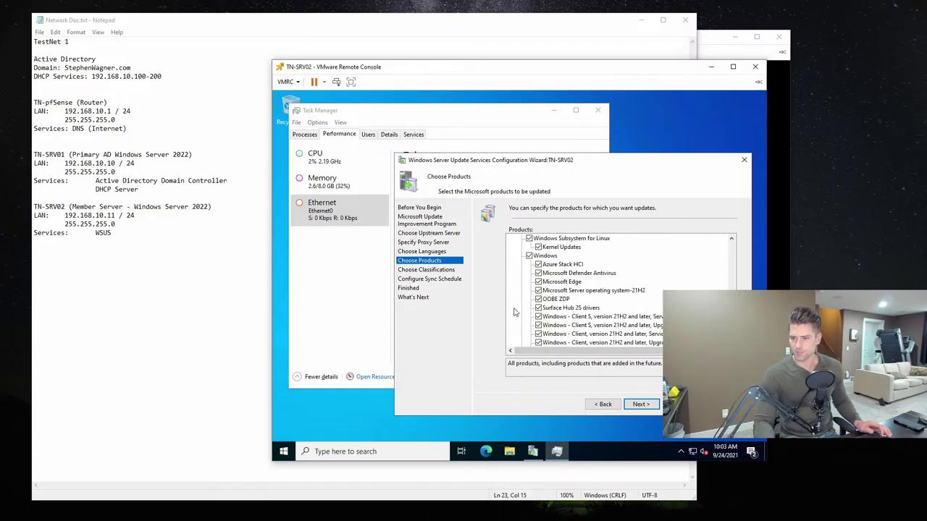
- Exclude Windows 2000, Windows 7, Windows 8 Dynamic Update, Windows 8 Embedded, and the Windows 8 Language Interface Packs and Language Packs from the products
scroll(623, 290, down, 3)
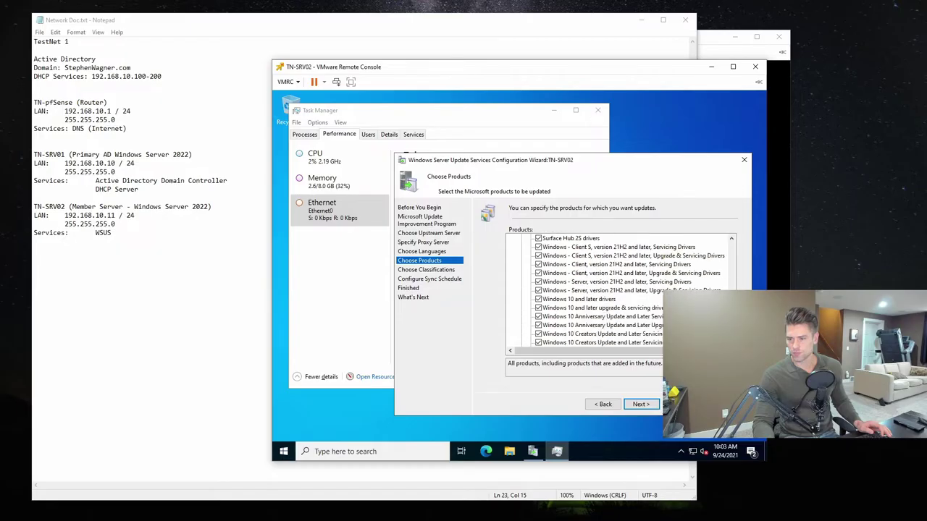
scroll(616, 290, down, 8)
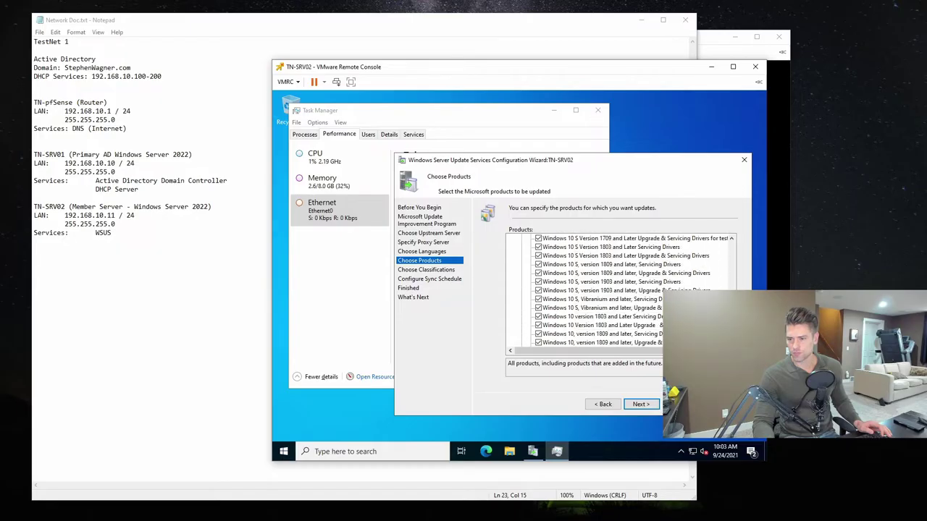
scroll(623, 289, down, 3)
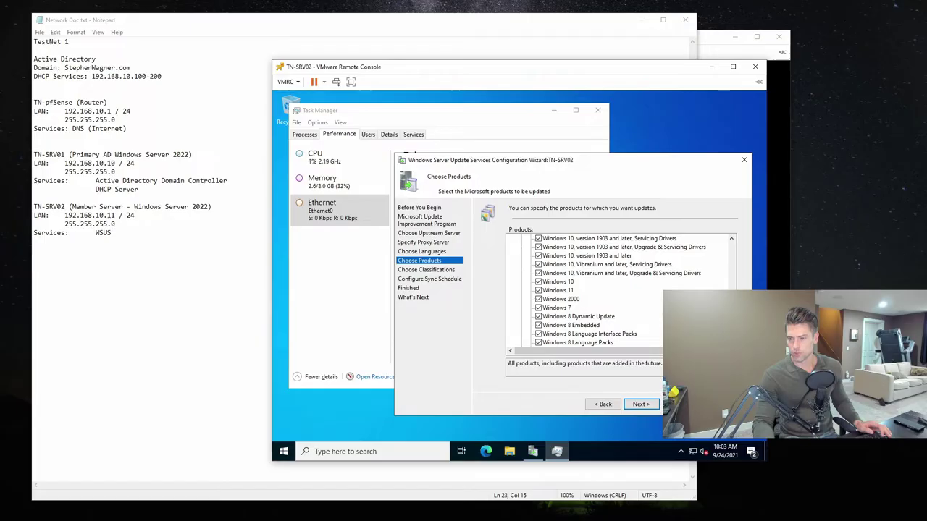
scroll(571, 282, down, 2)
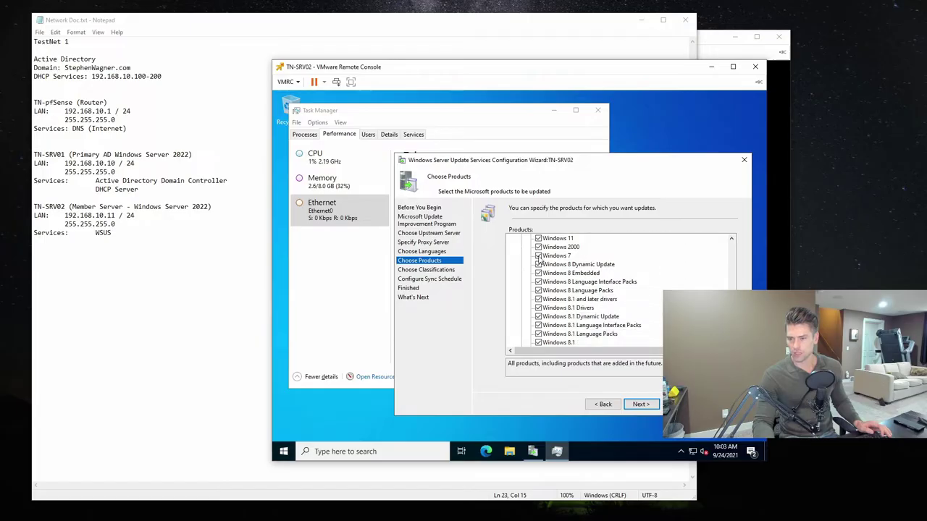
click(538, 256)
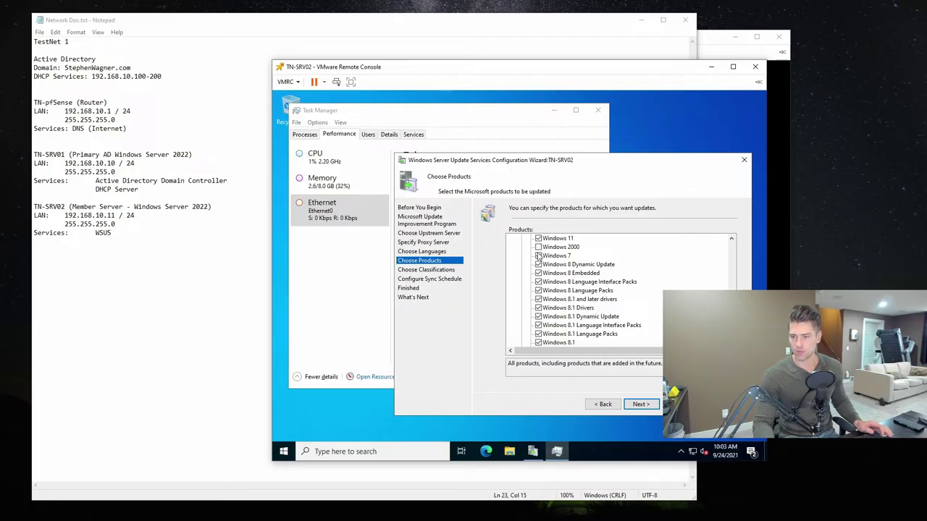
click(538, 264)
click(538, 273)
click(538, 282)
click(538, 291)
- Exclude all Windows 8.1 entries, including drivers, Dynamic Update and language packs, as well as Windows 8
click(570, 299)
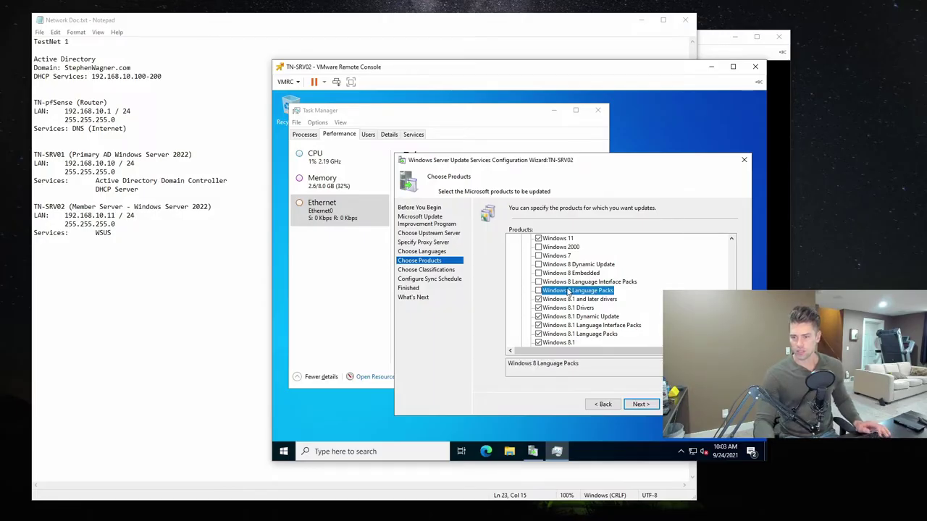
key(Down)
key(space)
key(Down)
key(space)
key(Down)
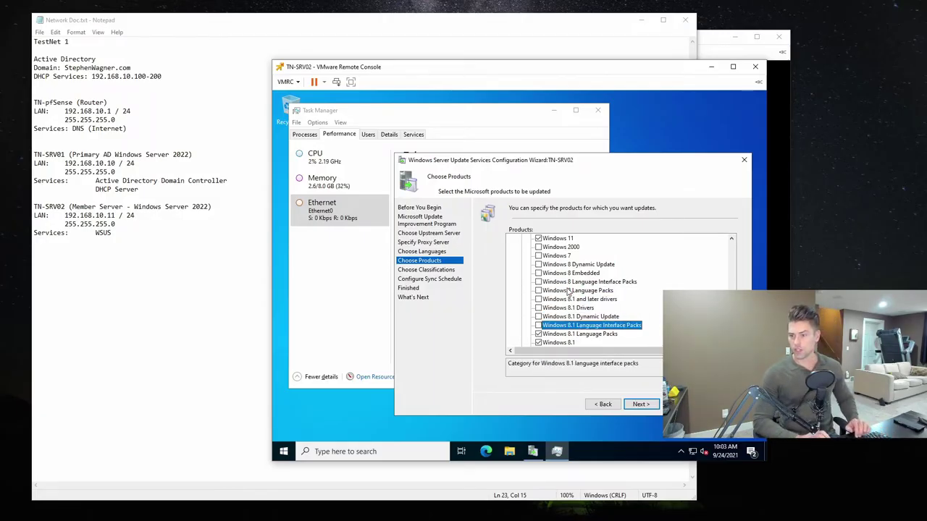
key(space)
key(Down)
key(space)
key(Down)
key(space)
key(Down)
key(space)
key(Down)
- Exclude Windows Embedded Standard 7 from the products and check the neighbouring Windows entries down to Windows Media Dynamic Installer
key(Down)
key(Down)
key(Down)
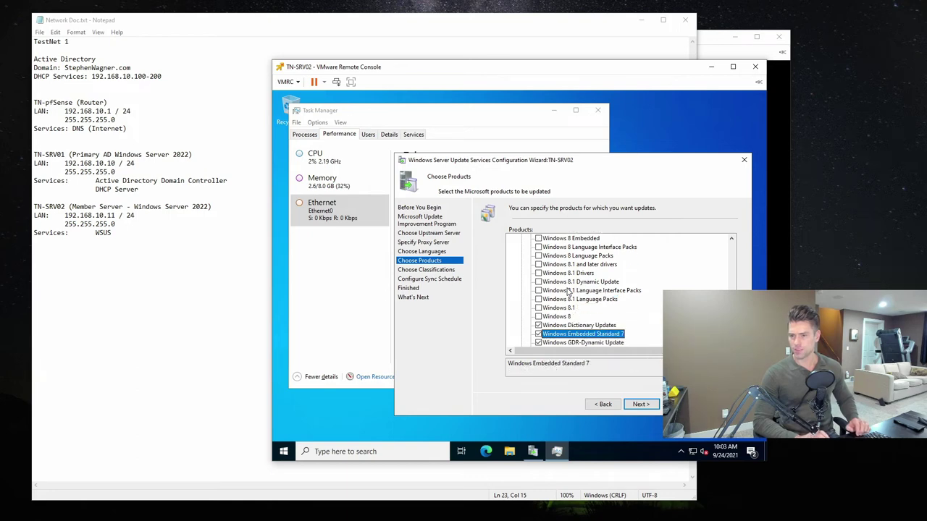
key(Up)
key(Up)
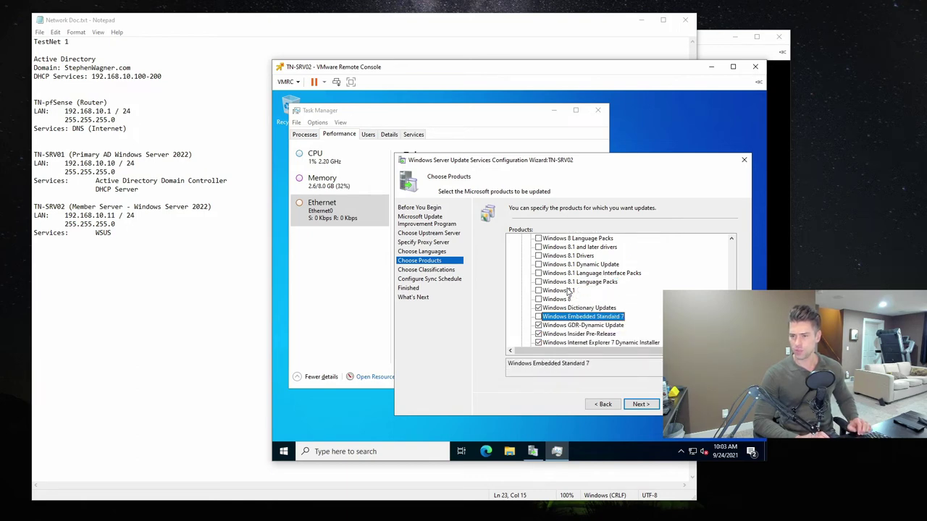
key(space)
key(Down)
key(Down)
key(Down)
key(Down)
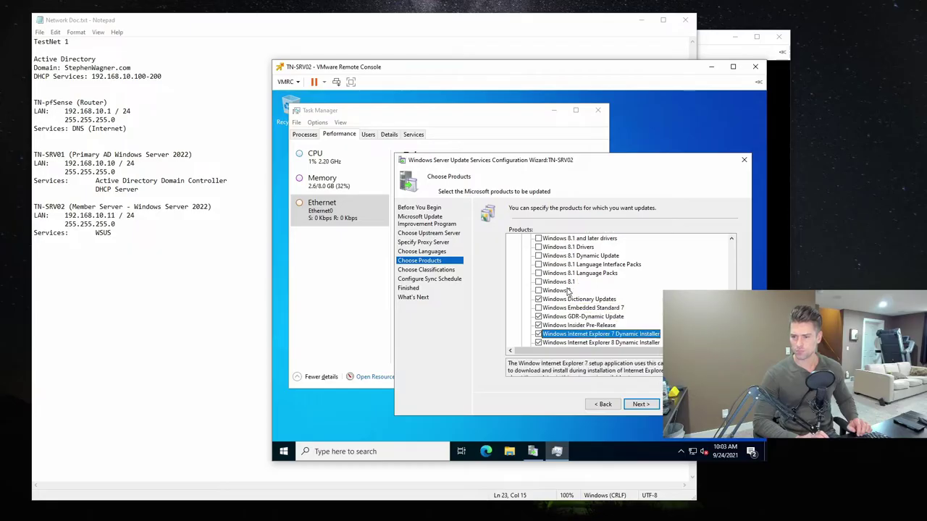
key(Down)
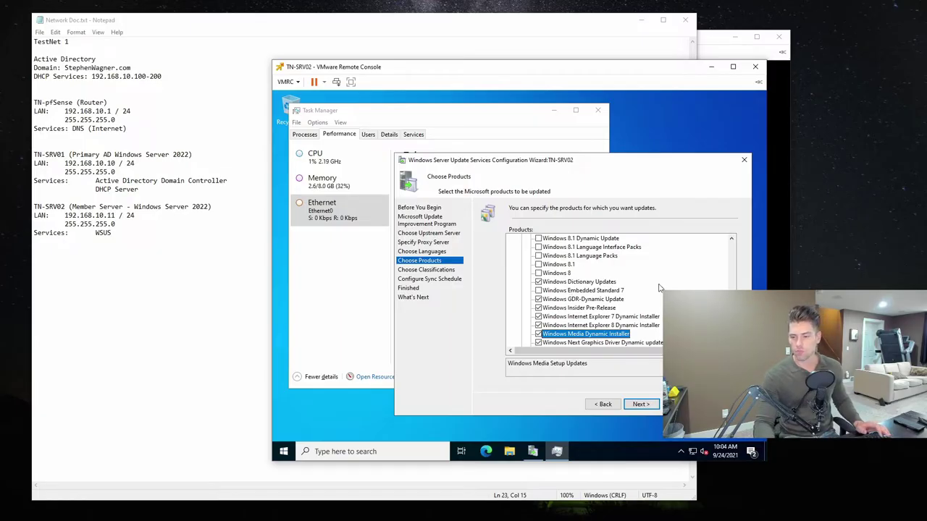
- Exclude Windows RT 8.1, Windows RT and Windows Safe OS Dynamic Update from the products
scroll(661, 289, down, 1)
scroll(619, 289, down, 1)
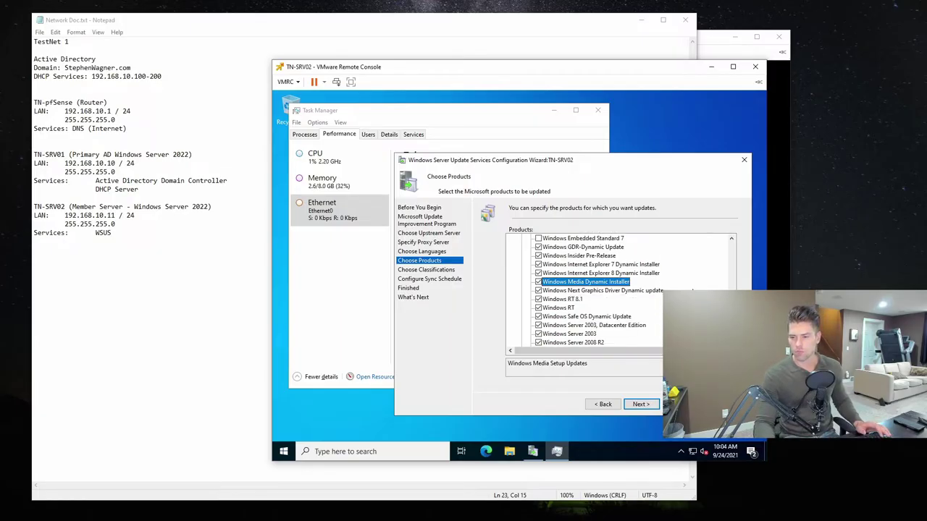
scroll(680, 287, down, 1)
click(538, 273)
click(538, 281)
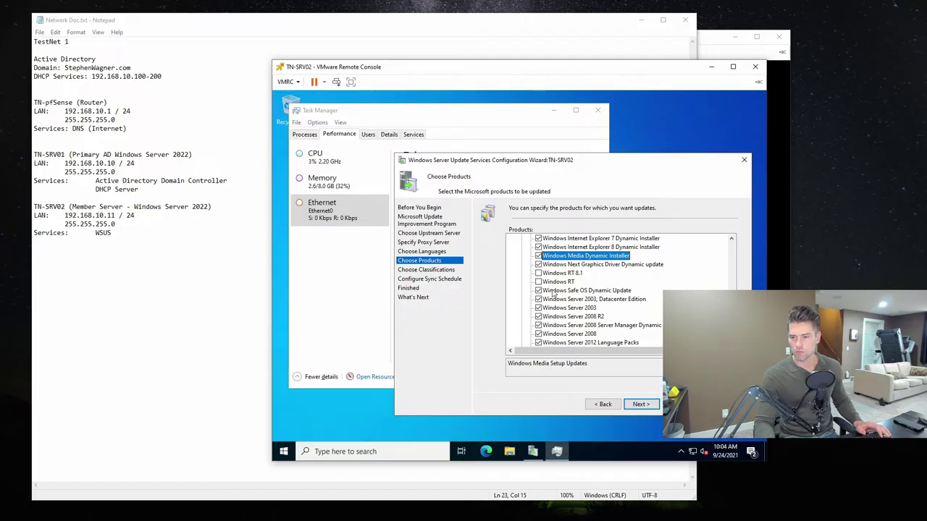
click(538, 290)
- Exclude the Windows Server 2003 and 2008 entries, including Datacenter Edition, 2008 R2 and the 2008 Server Manager Dynamic Installer
click(579, 300)
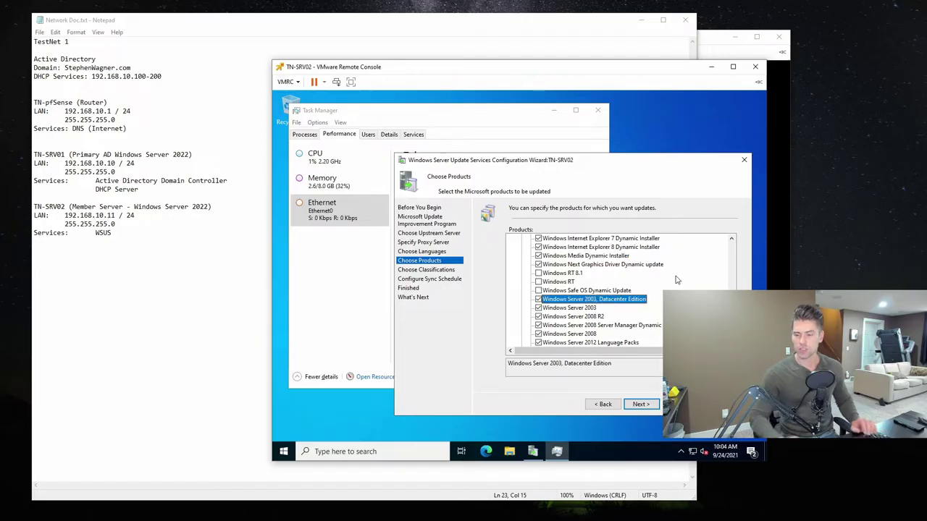
key(space)
key(Down)
key(space)
key(Down)
key(space)
key(Down)
key(space)
key(Down)
key(space)
- Exclude all Windows Server 2012 and 2012 R2 entries, including their language packs and drivers, from the products
key(Down)
key(Down)
key(Down)
key(Down)
key(Down)
key(Down)
key(Down)
key(Down)
key(Up)
key(Up)
key(Up)
key(Up)
key(Up)
key(Up)
key(Up)
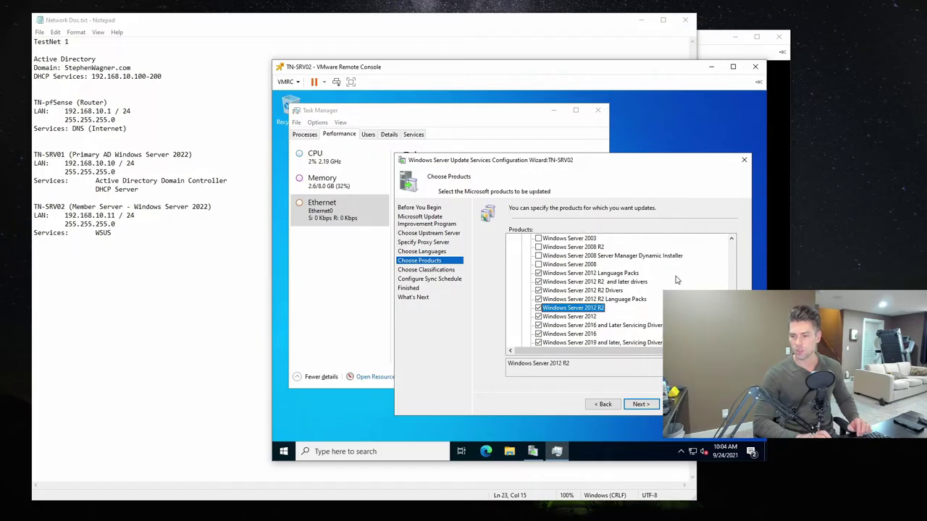
key(space)
key(Down)
key(space)
key(Down)
key(space)
key(Down)
key(space)
key(Down)
key(space)
key(Down)
key(Down)
key(Down)
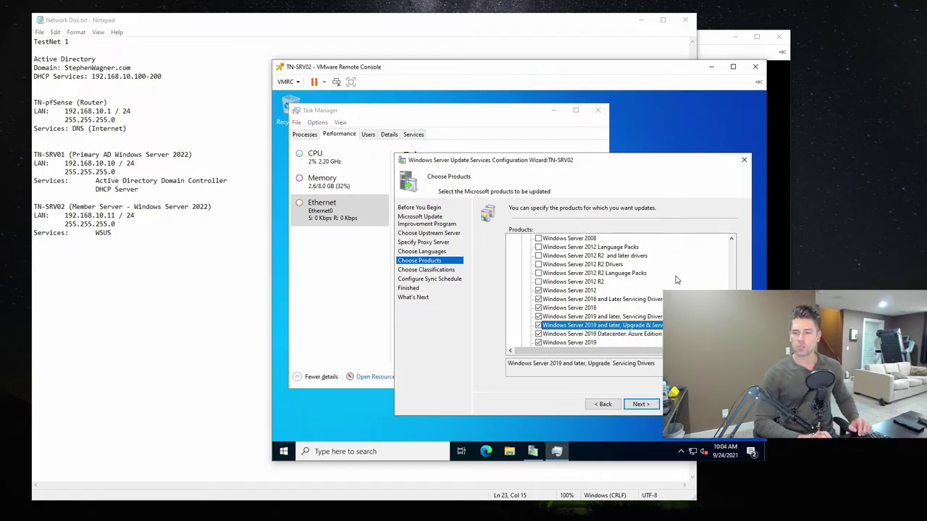
key(Up)
key(Up)
key(Up)
key(Down)
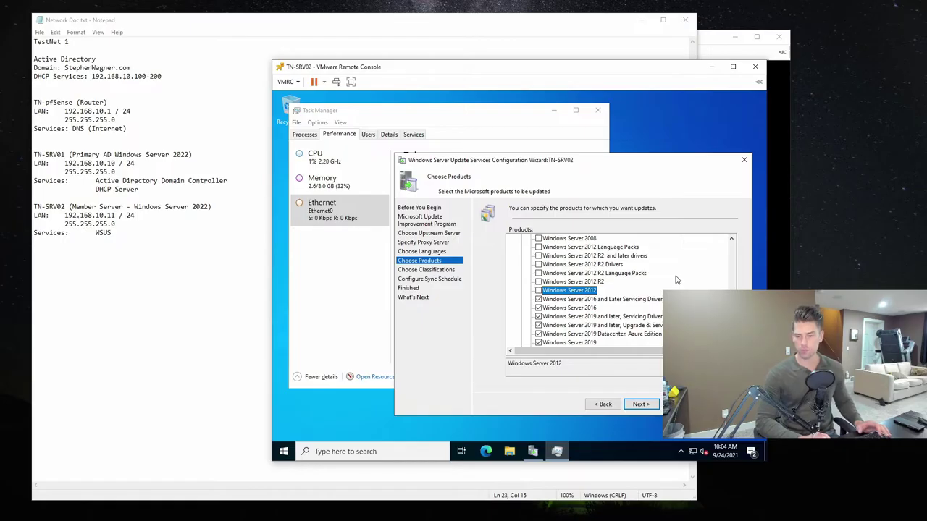
- Review the Windows Server entries from 2016 through version 1903 and later in the product list
key(Down)
key(Down)
key(Down)
key(Down)
key(Down)
key(Down)
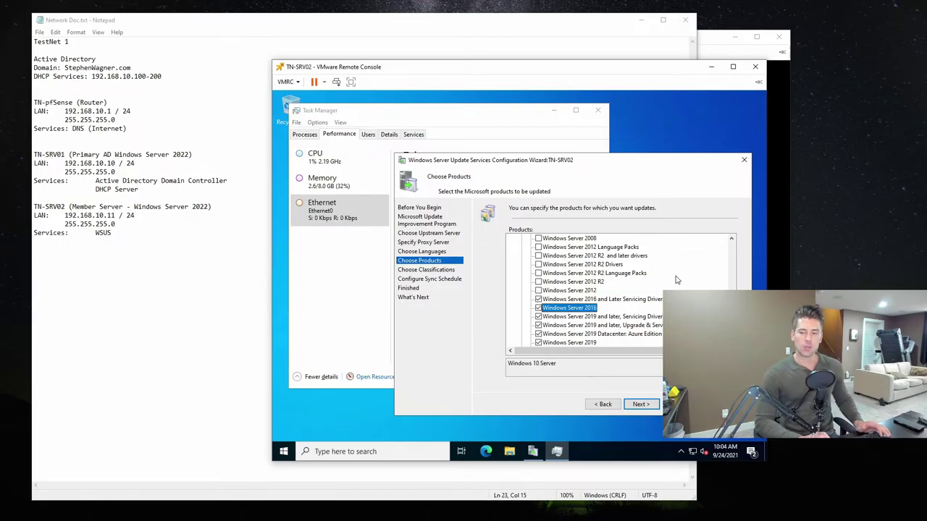
key(Down)
key(Down)
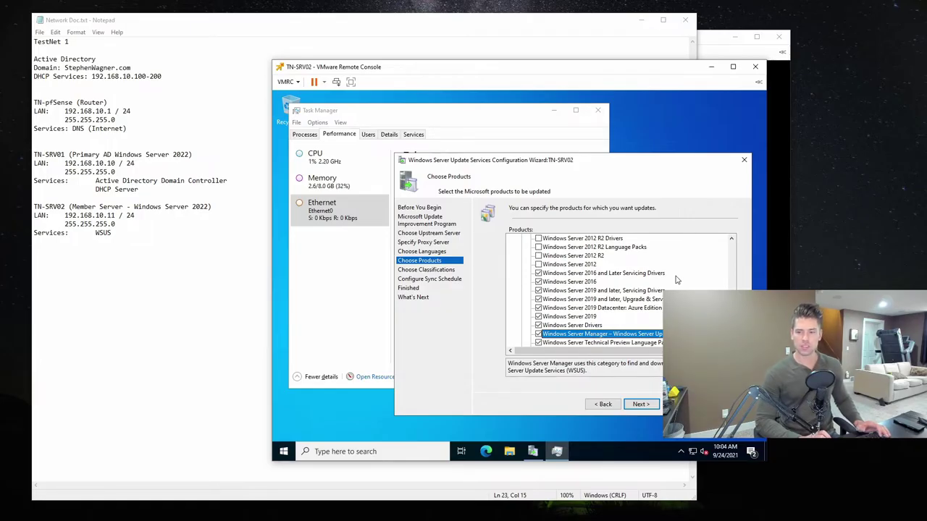
key(Down)
key(Down)
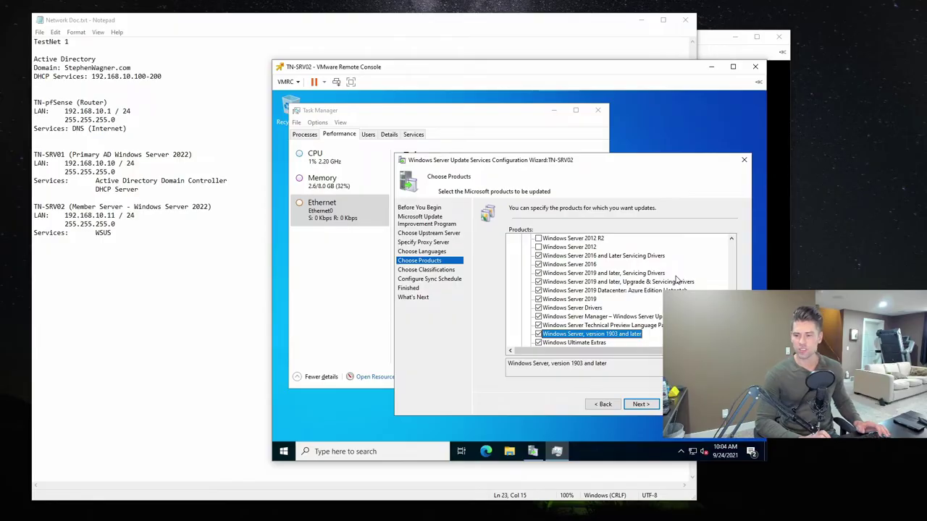
- Exclude the legacy Windows entries around Windows Vista Dynamic Installer and Windows Vista Ultimate Language Packs near the end of the Windows group
key(Down)
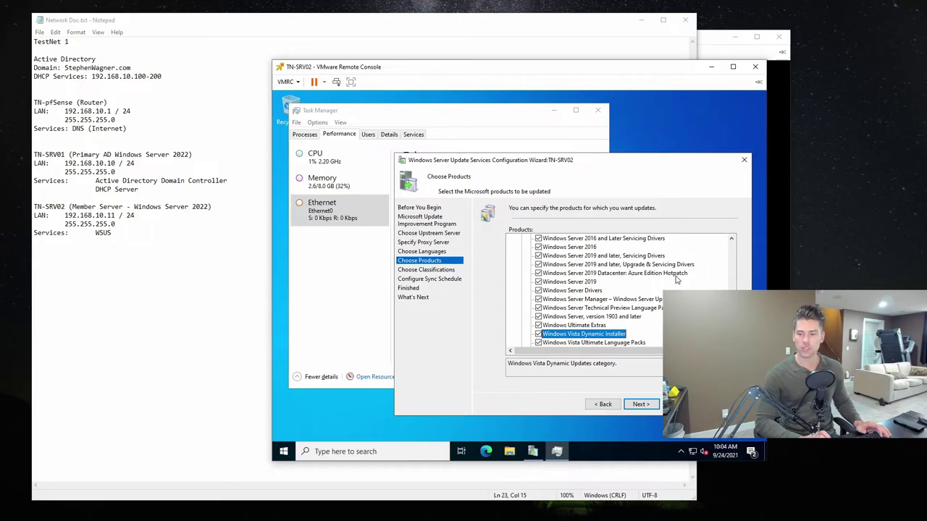
key(Down)
key(Down)
key(Down)
key(Up)
key(Up)
key(Up)
key(space)
key(Down)
key(space)
key(Down)
key(space)
key(Down)
key(space)
key(Down)
key(space)
key(Down)
key(space)
key(Down)
key(space)
key(Down)
key(Down)
key(Up)
- Exclude the Windows Small Business Server, Windows Live and Windows Essential Business Server product groups
scroll(677, 280, up, 5)
scroll(677, 281, up, 10)
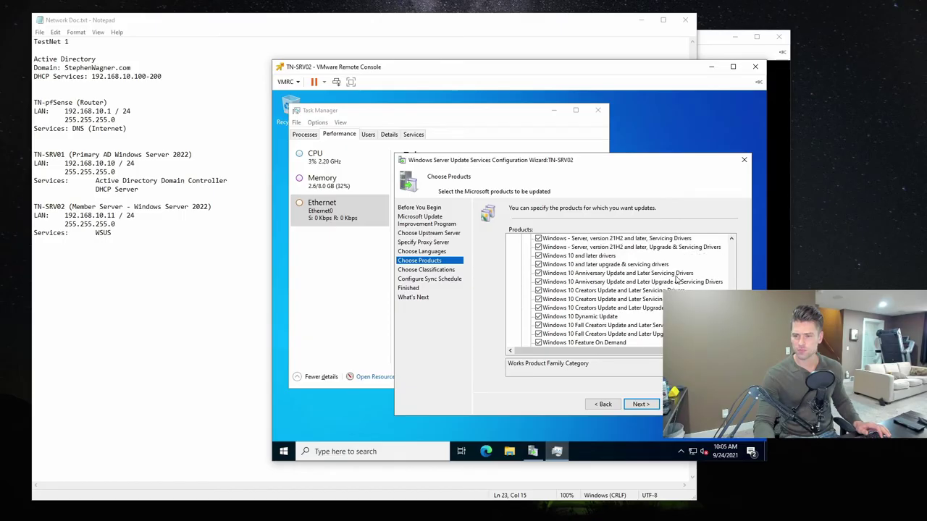
scroll(677, 281, up, 1)
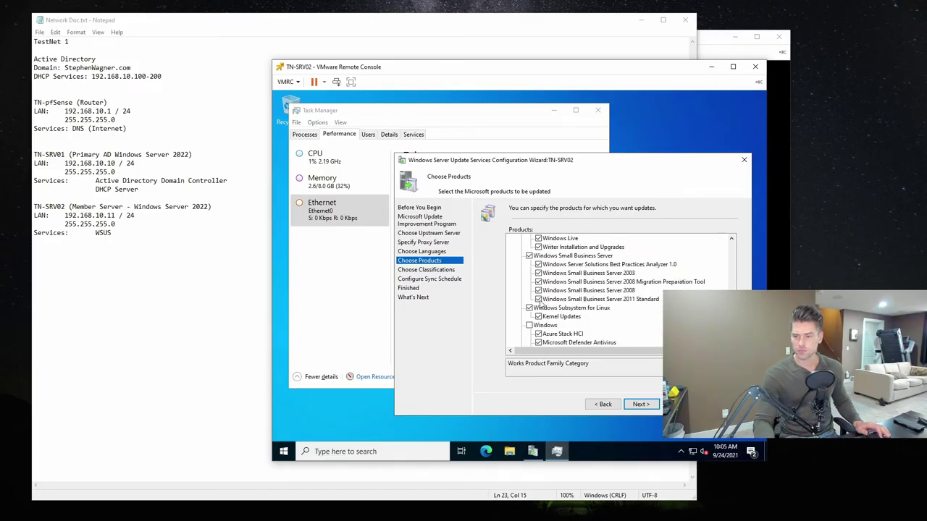
scroll(619, 314, up, 1)
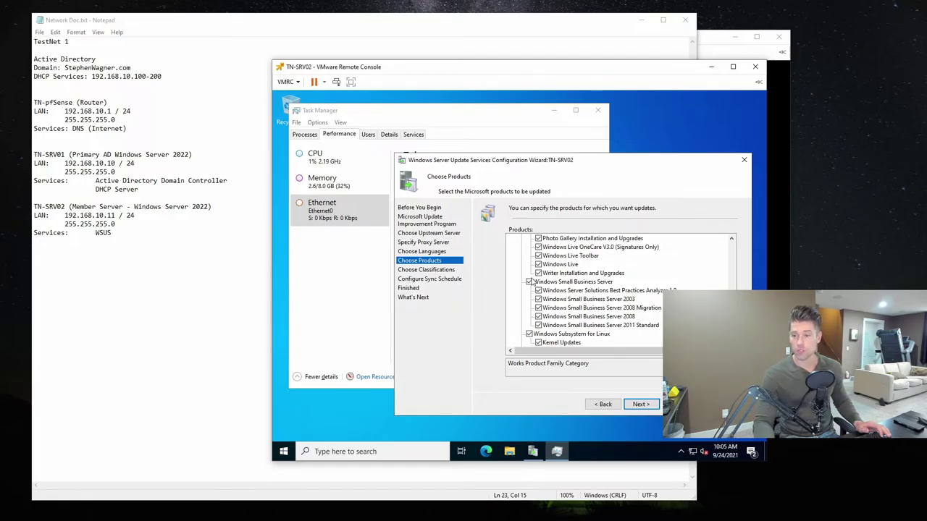
click(530, 282)
scroll(554, 289, up, 2)
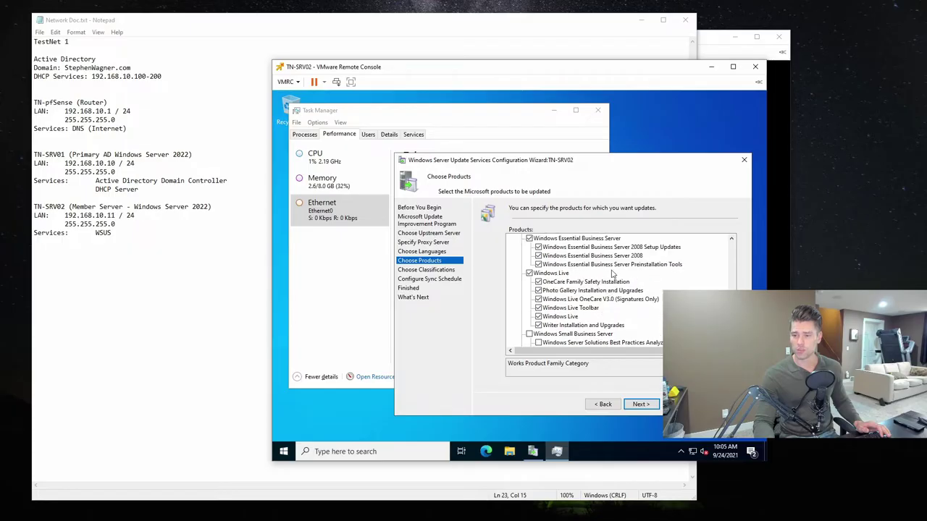
click(530, 273)
click(530, 238)
- Exclude the System Center, System Center Virtual Machine Manager and System Center Online product groups
scroll(616, 294, up, 3)
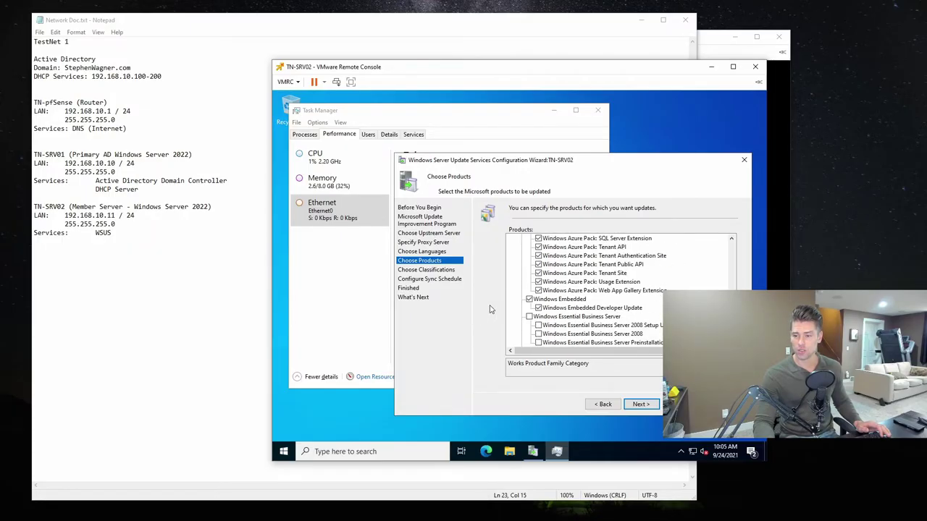
scroll(539, 304, up, 7)
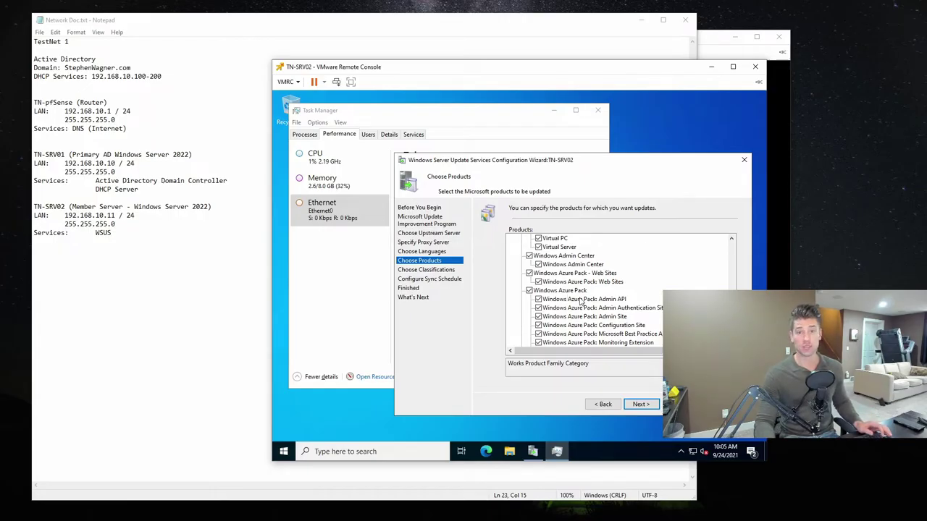
scroll(558, 304, up, 1)
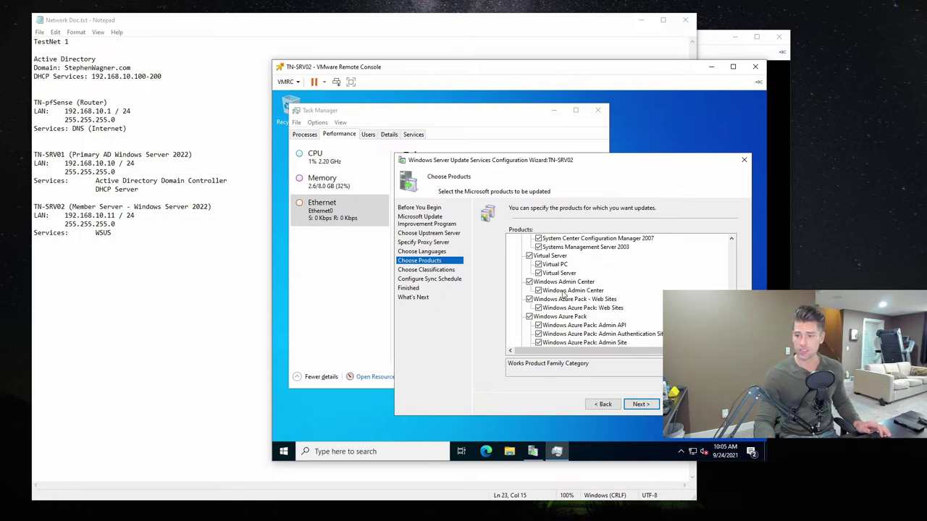
scroll(564, 295, up, 1)
click(529, 281)
scroll(567, 292, up, 6)
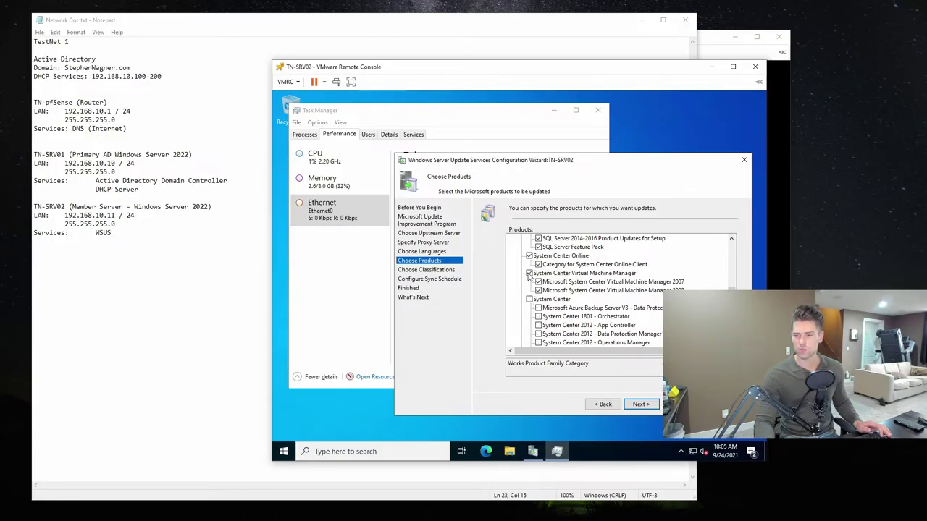
click(529, 273)
click(529, 256)
- Review the SQL Server, Skype for Business and Silverlight entries in the product list
scroll(565, 275, up, 3)
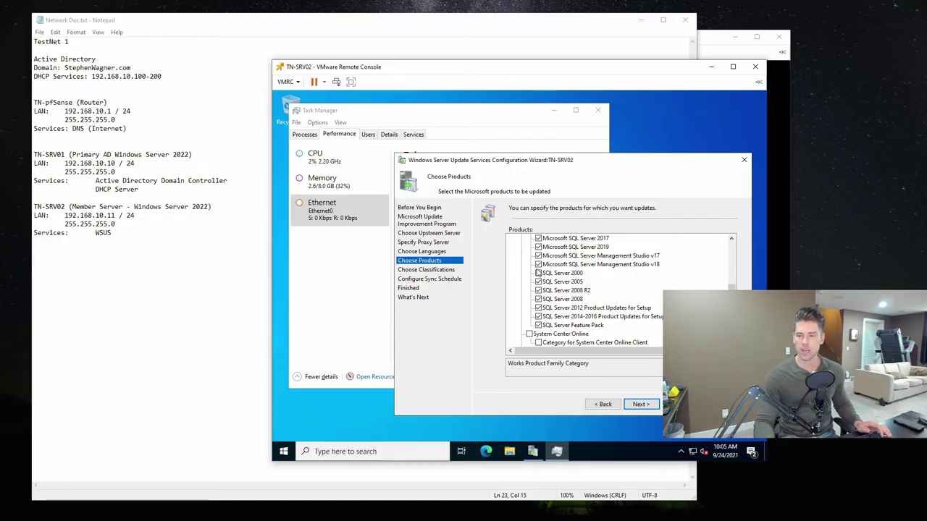
click(538, 273)
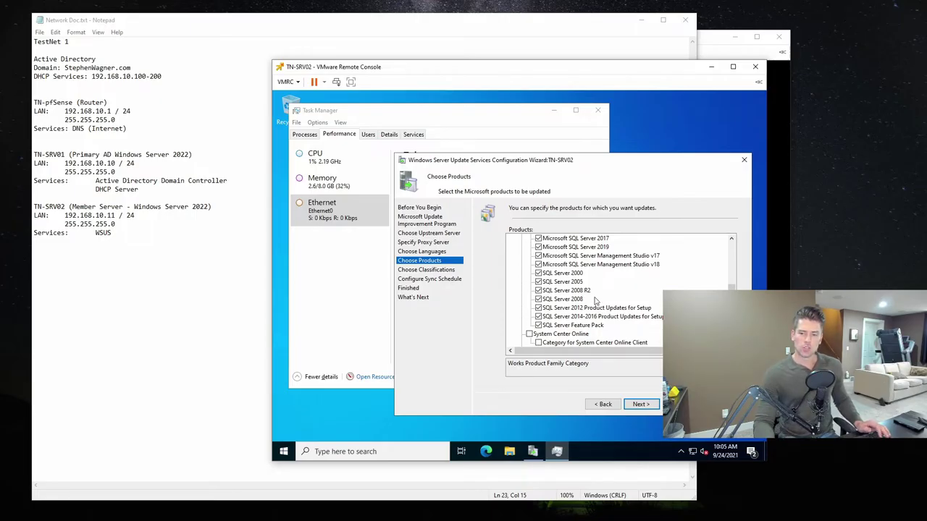
scroll(596, 310, up, 1)
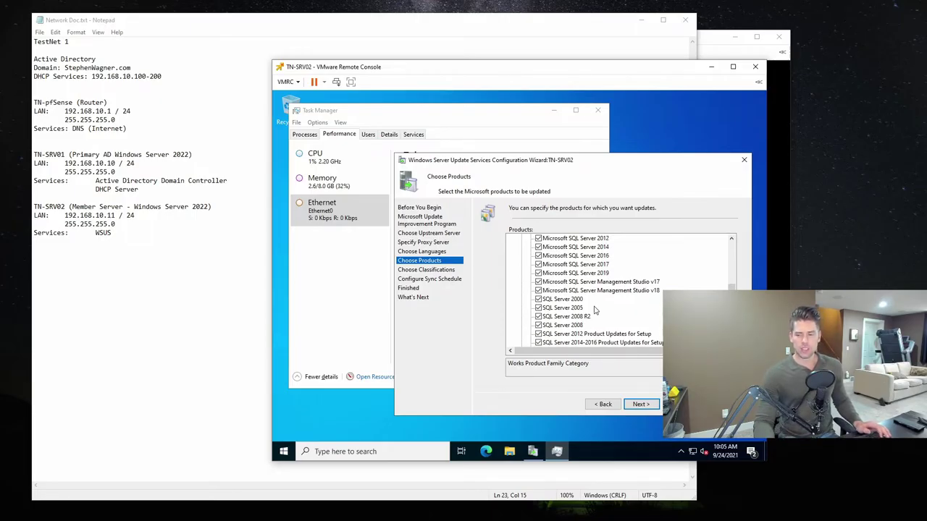
scroll(595, 310, up, 1)
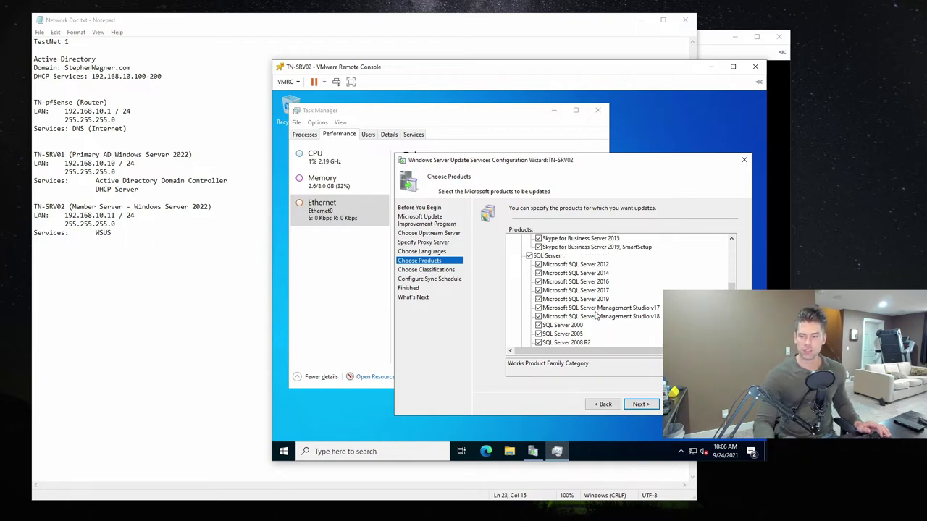
scroll(605, 303, up, 1)
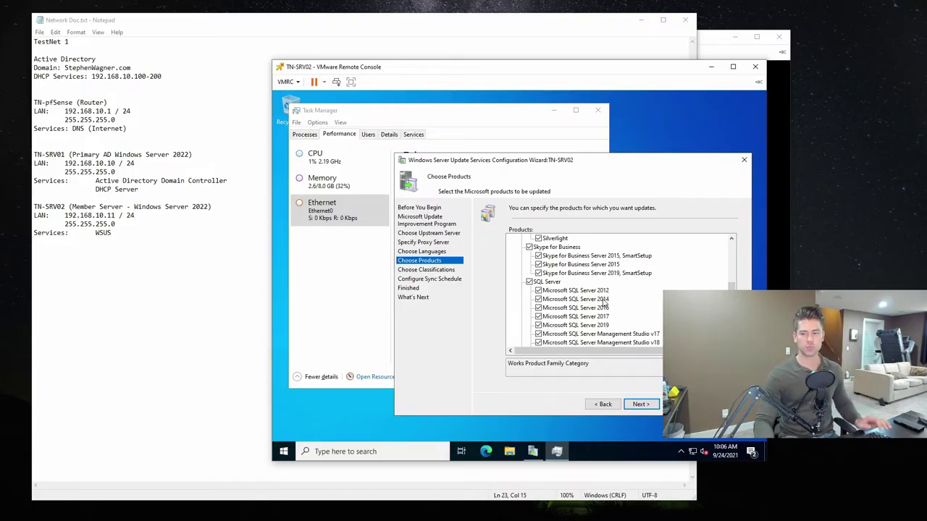
scroll(607, 302, up, 1)
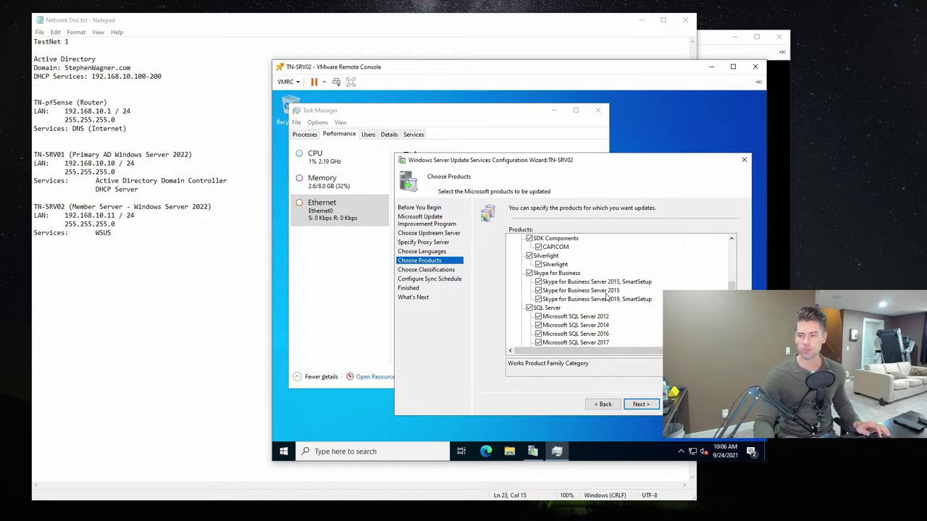
- Exclude the Skype for Business group and the Office 2002/XP, 2003, 2007, 2010 and 2013 products
click(529, 273)
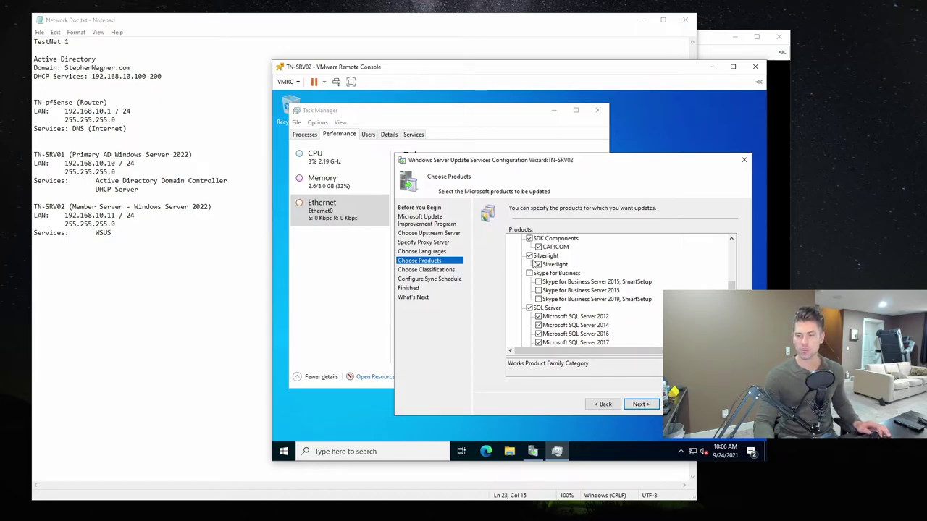
scroll(556, 305, up, 2)
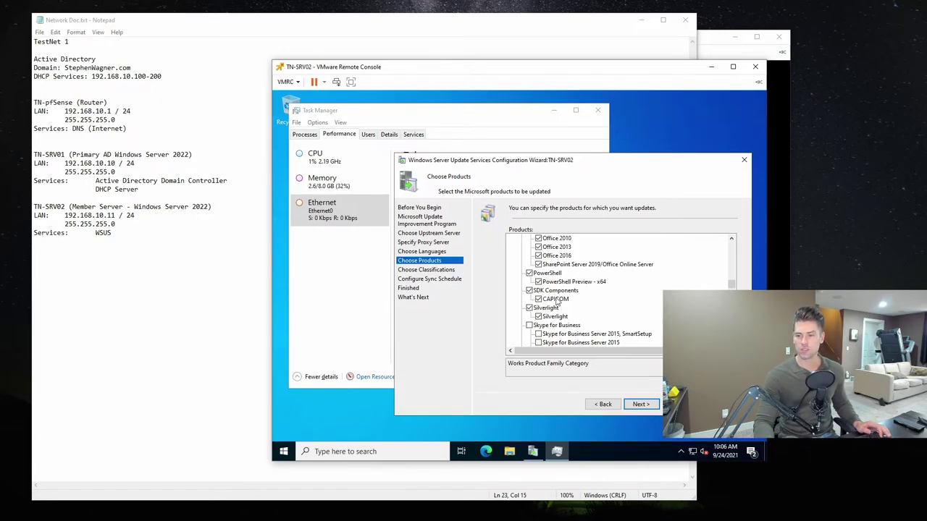
scroll(596, 297, up, 1)
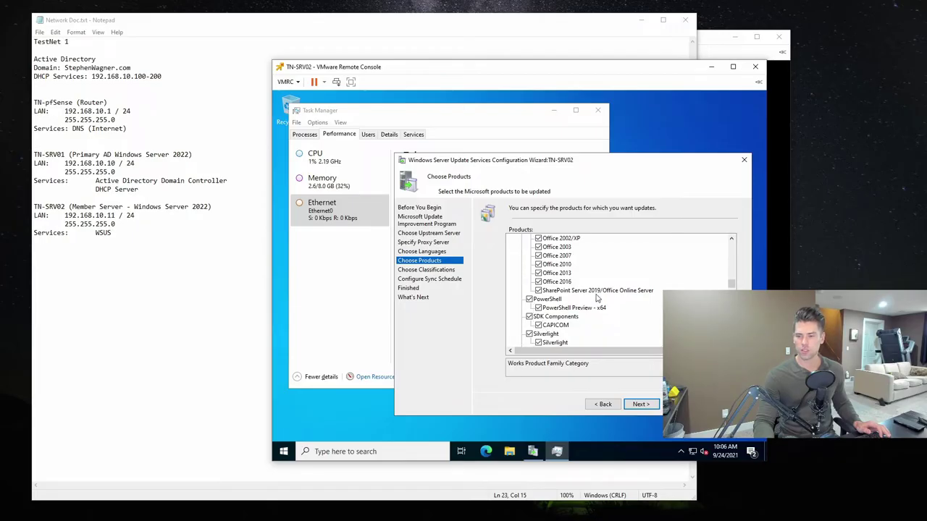
scroll(631, 297, up, 2)
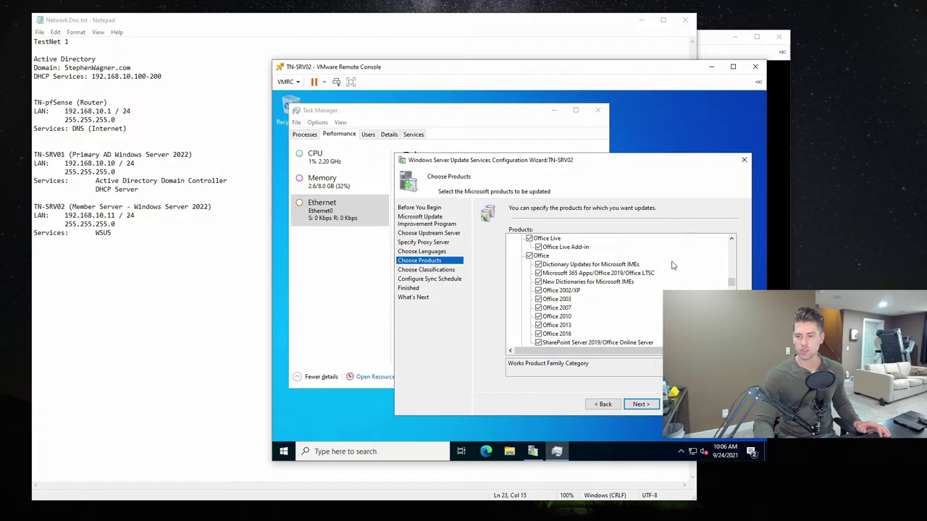
click(538, 299)
click(538, 317)
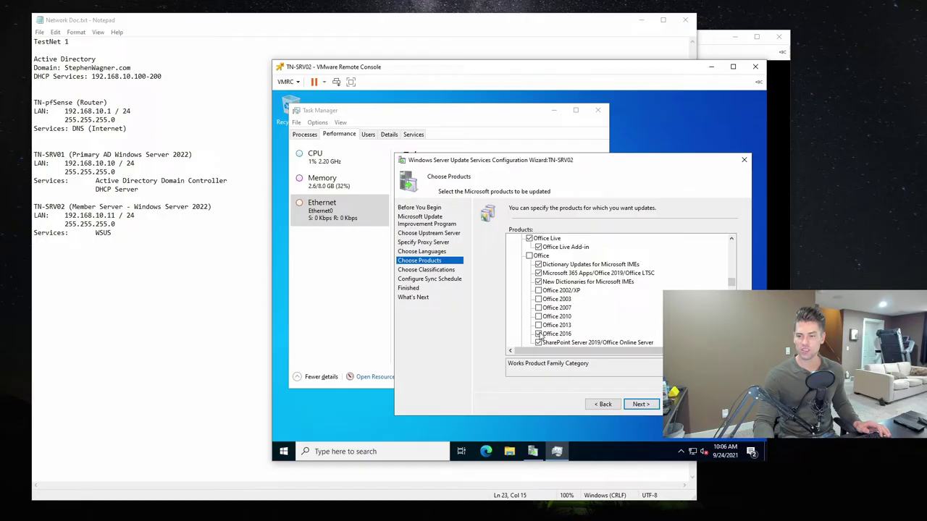
scroll(662, 315, down, 1)
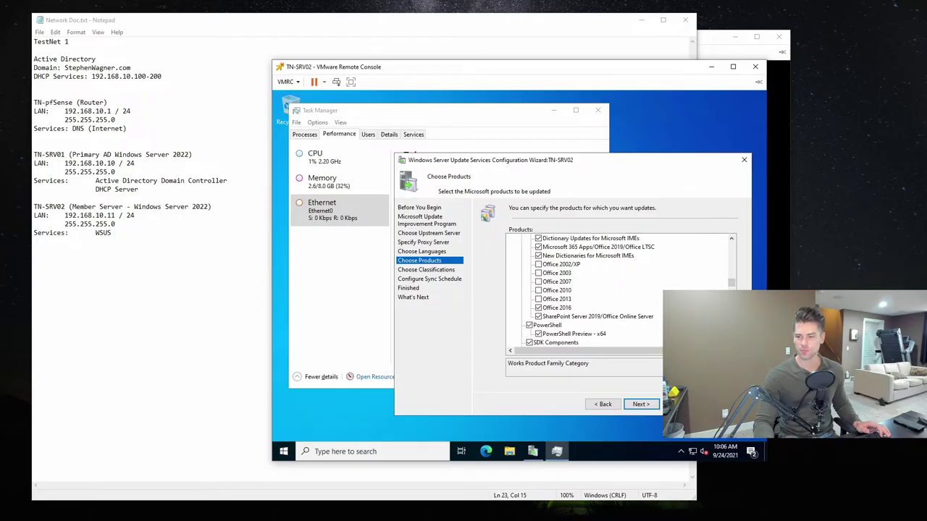
- Exclude the Office Communications Server And Office Communicator and Network Monitor product groups
scroll(616, 290, up, 3)
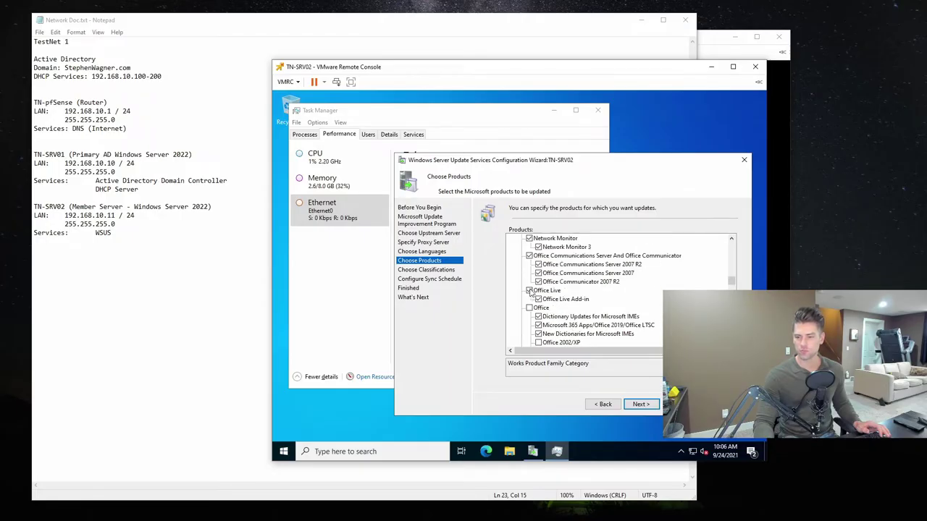
scroll(529, 292, up, 1)
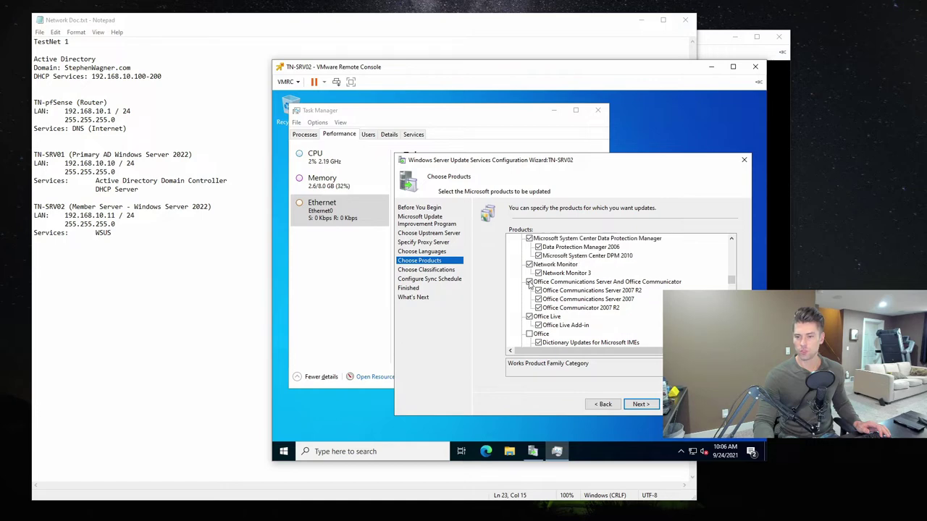
click(529, 265)
scroll(530, 267, up, 1)
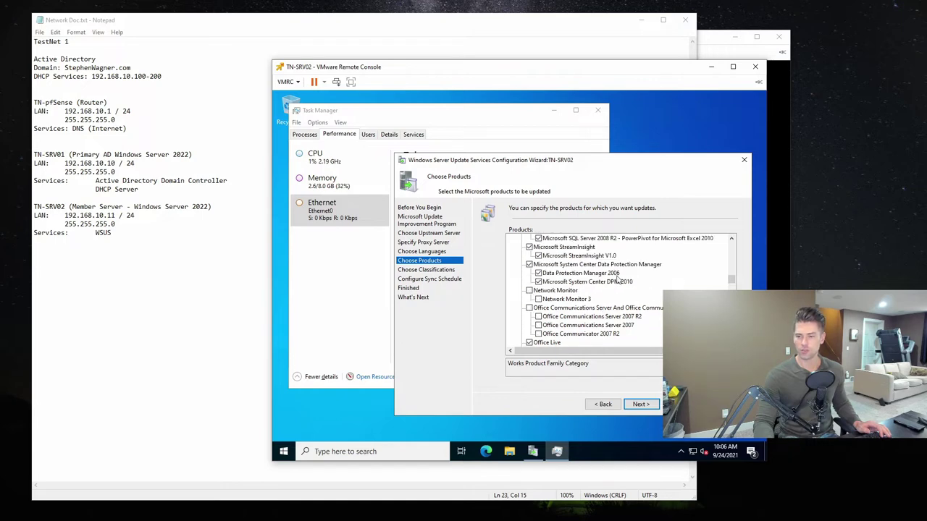
- Exclude the Microsoft System Center Data Protection Manager and Microsoft StreamInsight product groups
click(530, 266)
click(530, 247)
scroll(579, 289, up, 2)
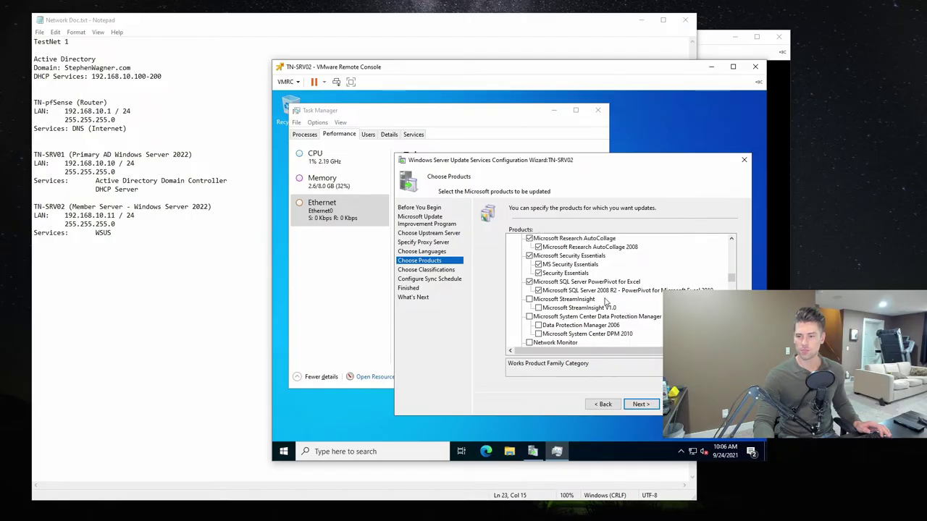
- Exclude the Microsoft Research AutoCollage, Microsoft Lync Server and Microsoft Lync, Microsoft HealthVault and Microsoft Dynamics CRM product groups
scroll(637, 303, up, 1)
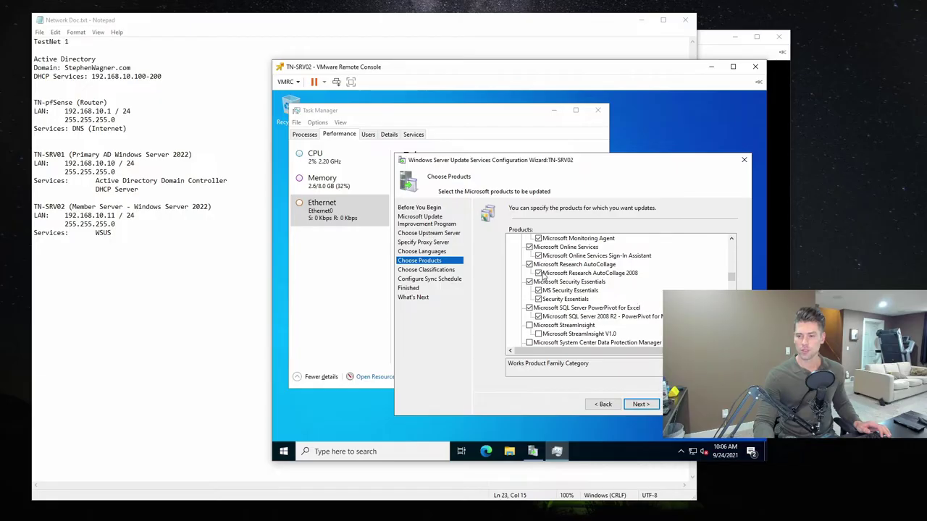
scroll(560, 279, up, 3)
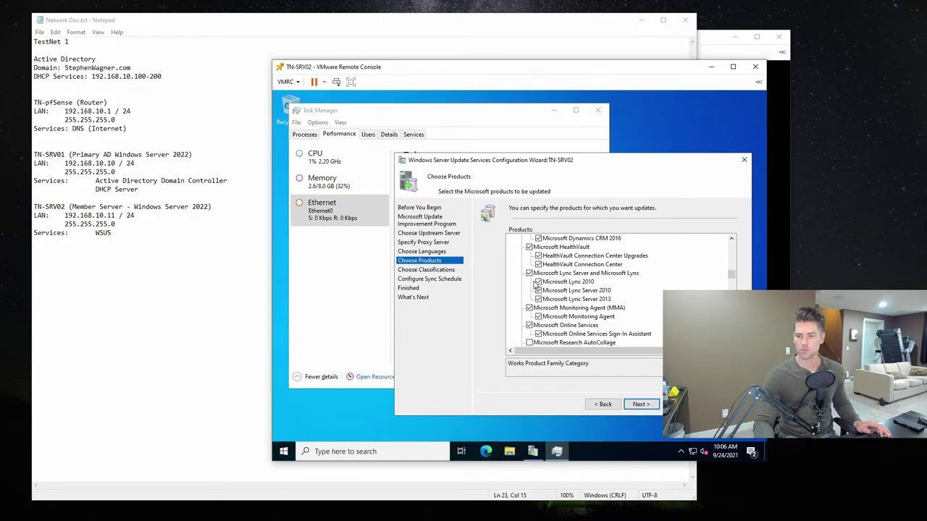
click(529, 273)
scroll(659, 293, up, 3)
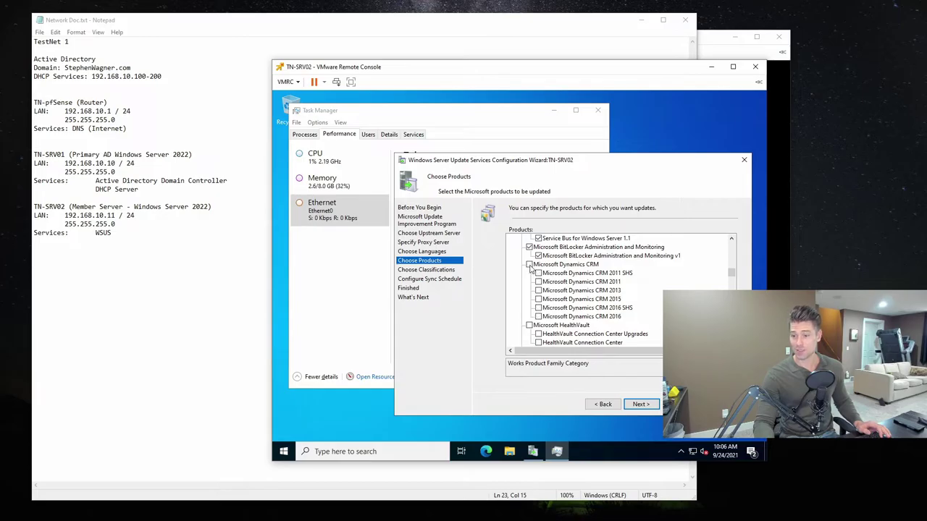
scroll(531, 267, up, 1)
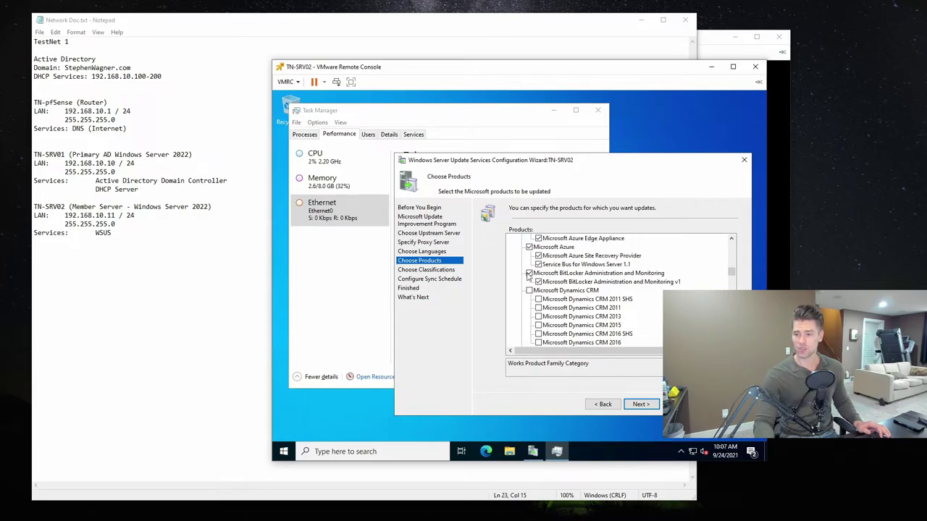
- Exclude the Internet Security and Acceleration Server and HPC Pack product groups
scroll(588, 258, up, 3)
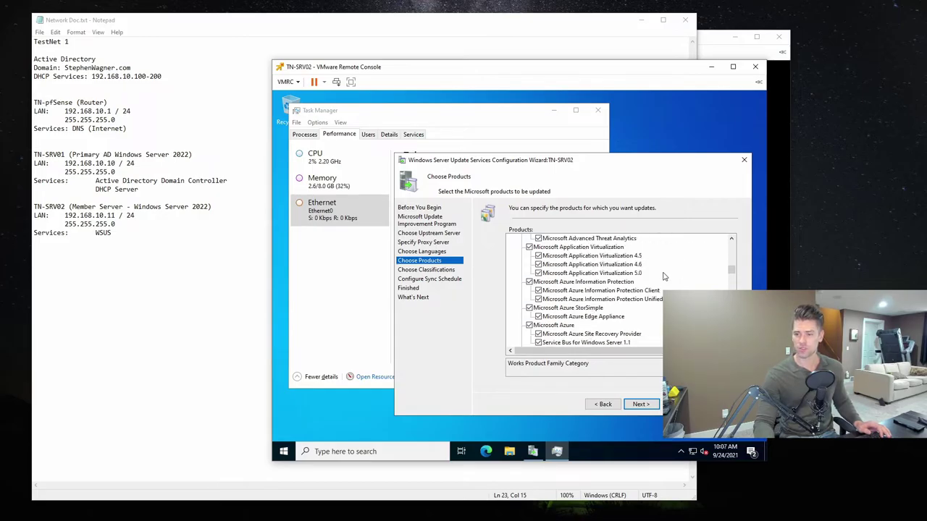
scroll(663, 276, up, 3)
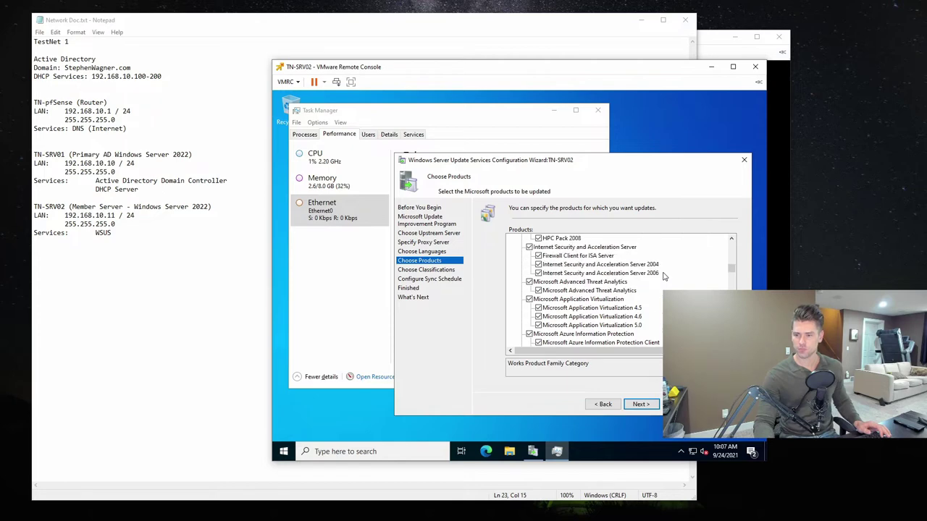
click(529, 273)
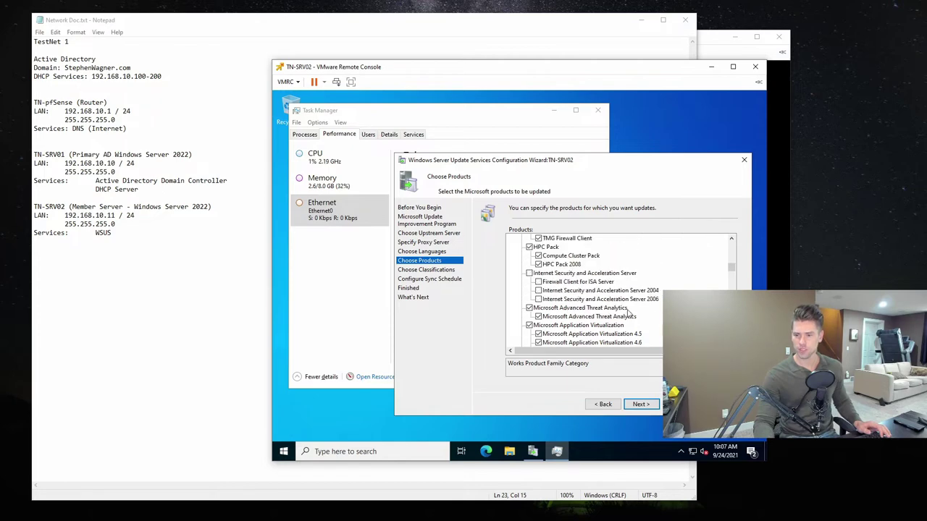
scroll(623, 269, up, 1)
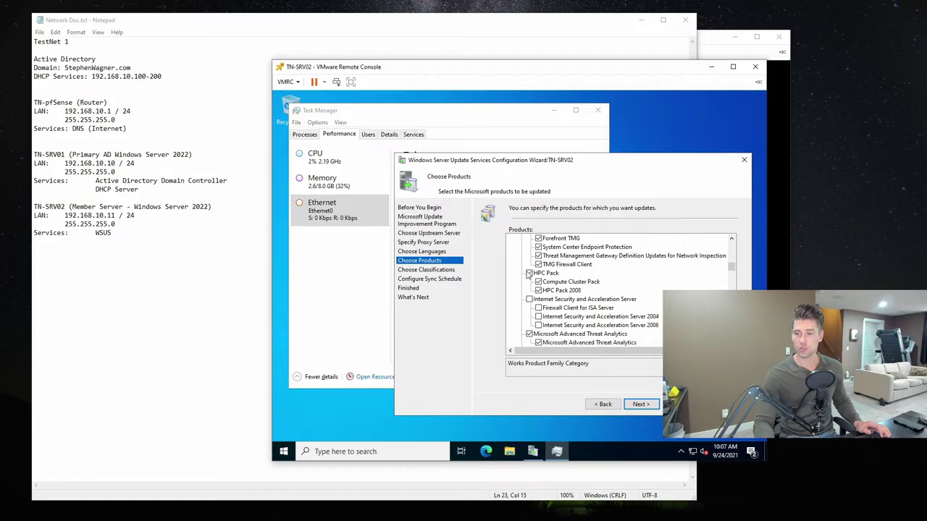
scroll(661, 308, up, 5)
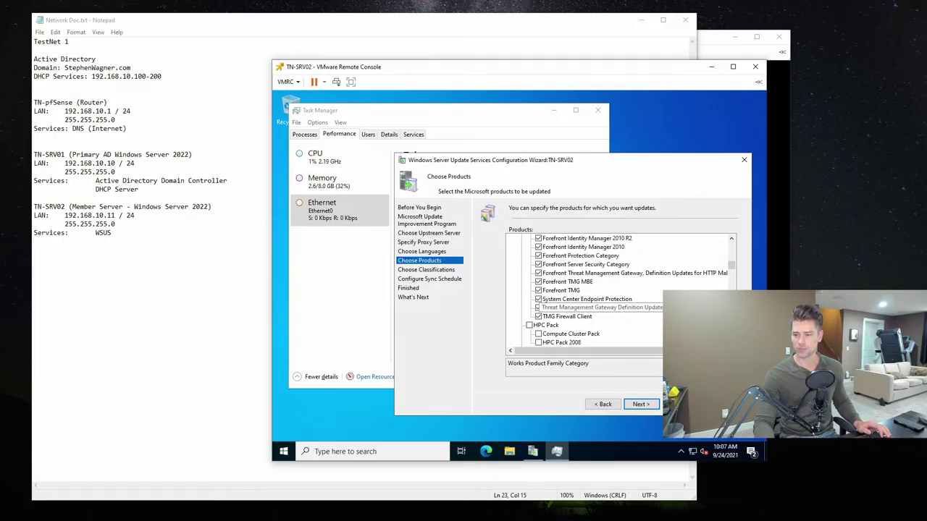
- Exclude the Expression group and the Exchange entries from Exchange 2000 Server through Exchange Server 2013, including 2007 and Above Anti-spam
scroll(529, 300, up, 4)
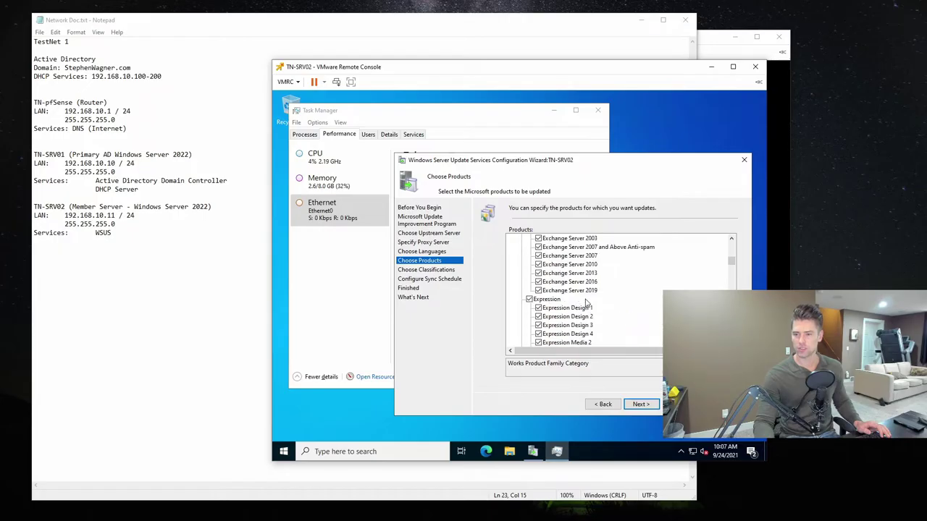
click(530, 326)
click(539, 256)
click(538, 264)
click(538, 273)
click(538, 282)
click(538, 290)
click(539, 300)
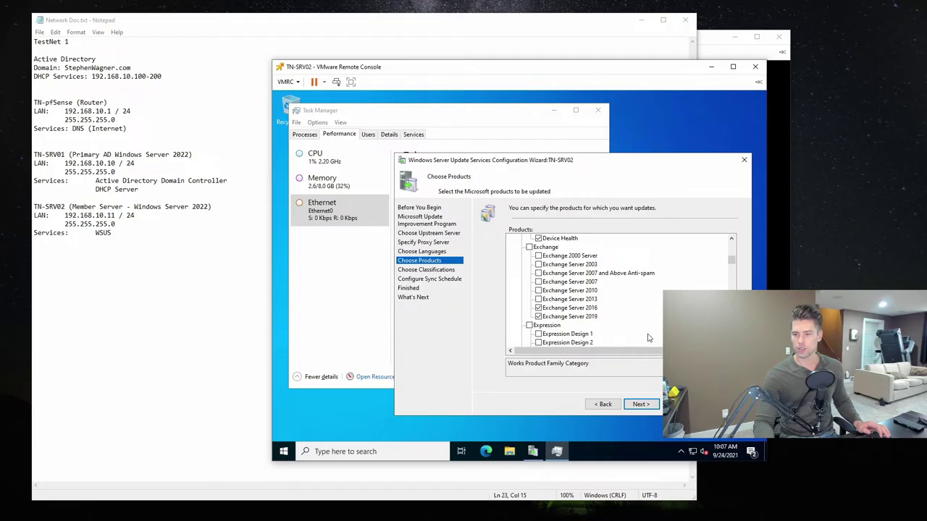
- Exclude the BizTalk Server and Azure IoT Edge for Linux on Windows product groups
scroll(596, 316, up, 1)
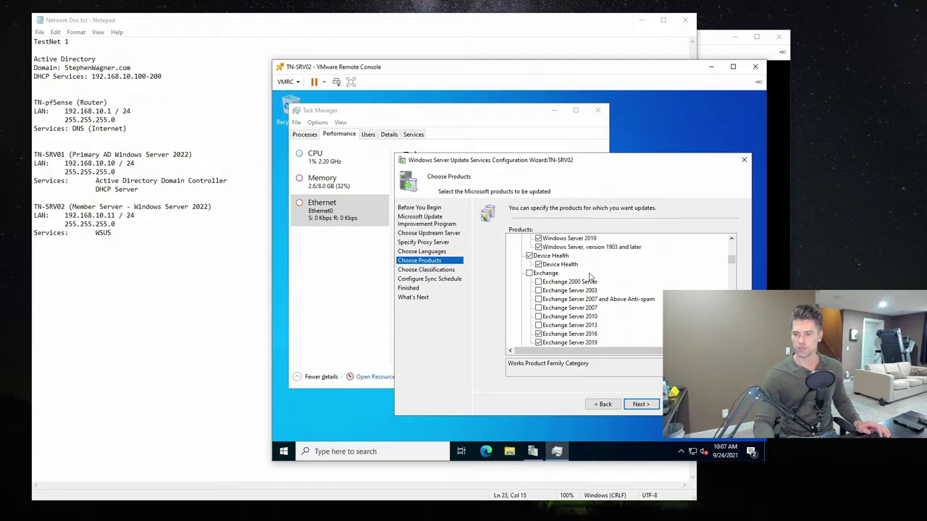
scroll(590, 279, up, 3)
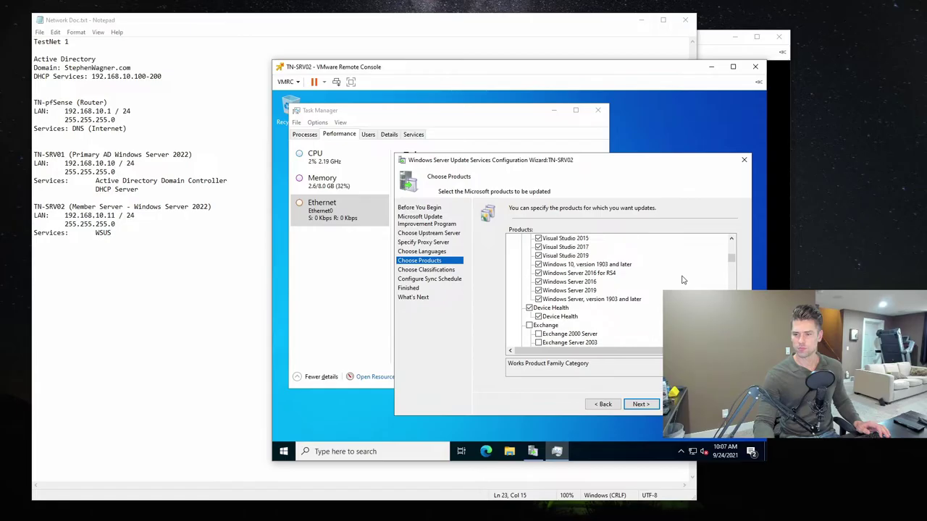
scroll(590, 290, up, 4)
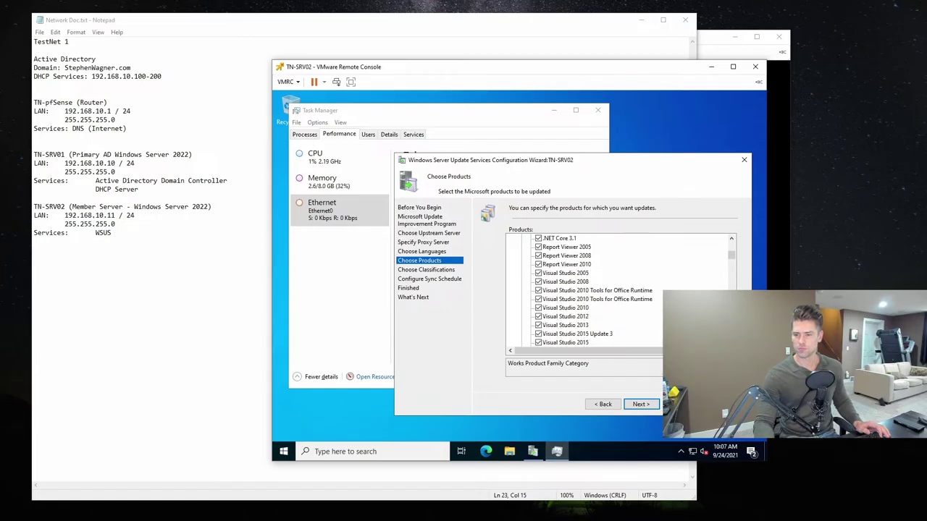
scroll(590, 289, up, 3)
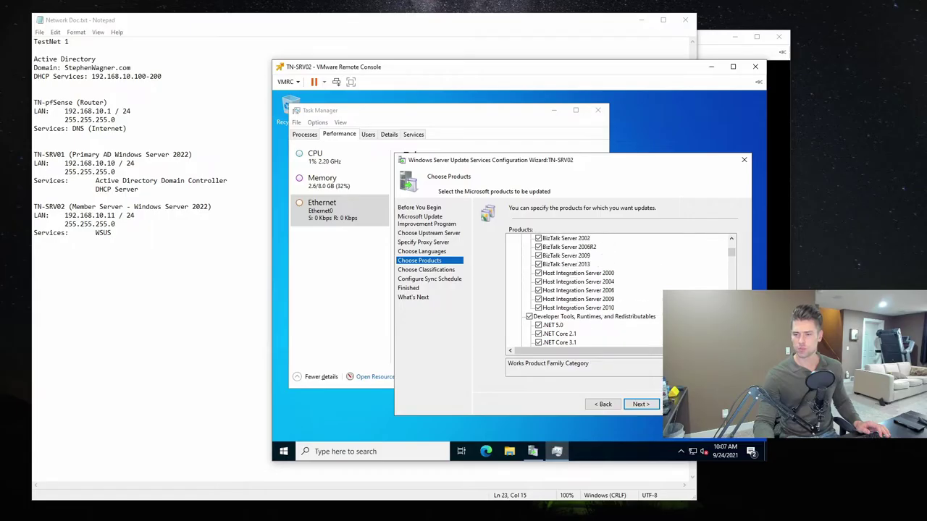
click(530, 256)
scroll(579, 282, up, 2)
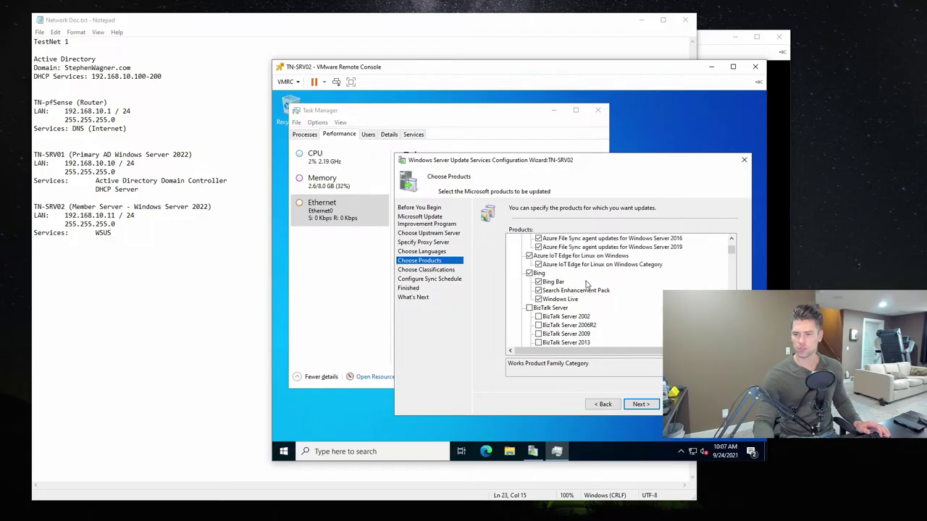
scroll(588, 284, up, 1)
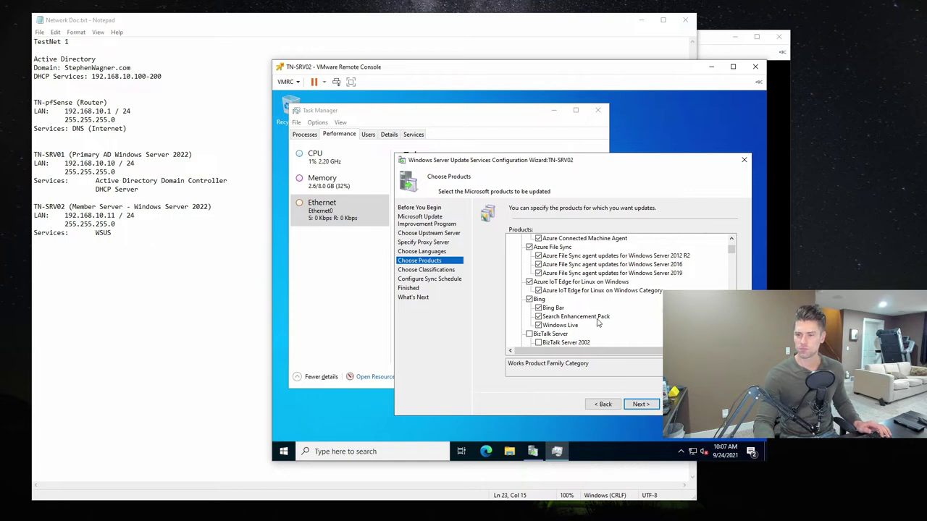
scroll(607, 324, up, 1)
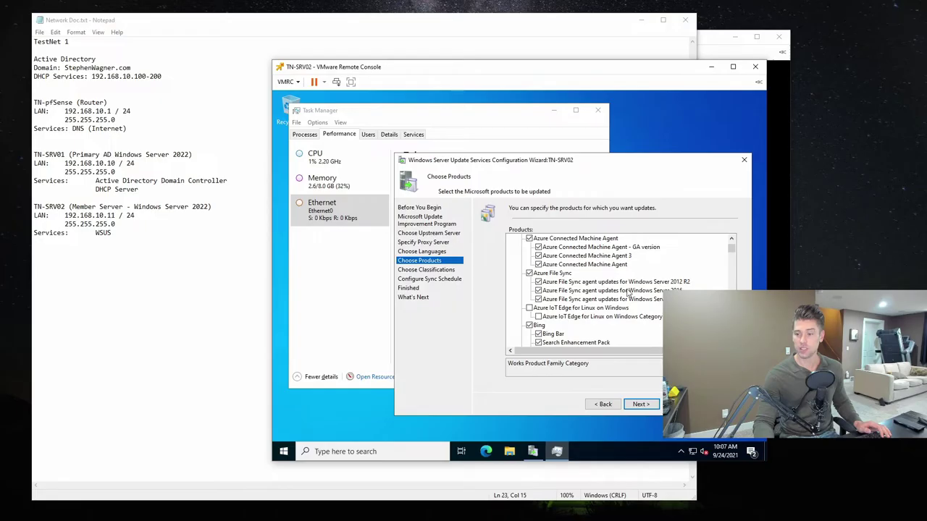
- Check the start of the product list, accept the product selection and continue to the update classifications
scroll(612, 302, up, 1)
scroll(612, 302, up, 1)
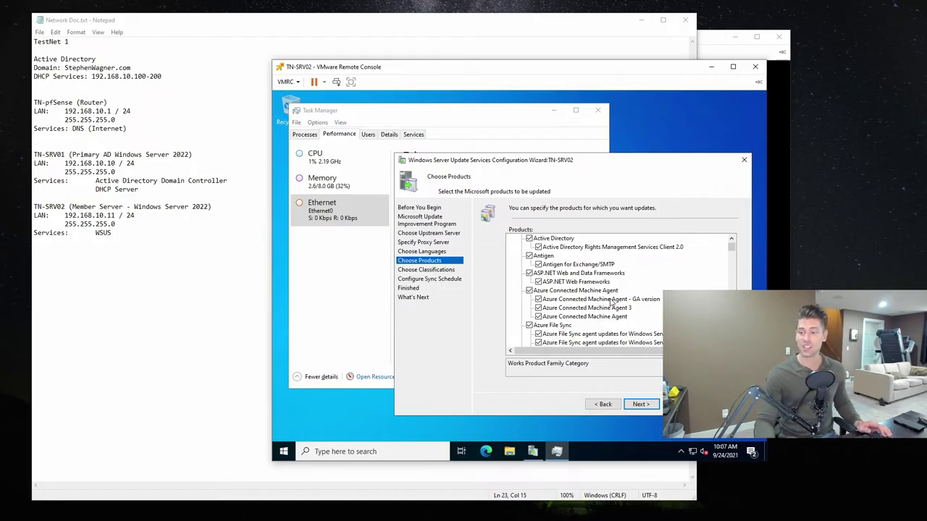
scroll(612, 303, up, 1)
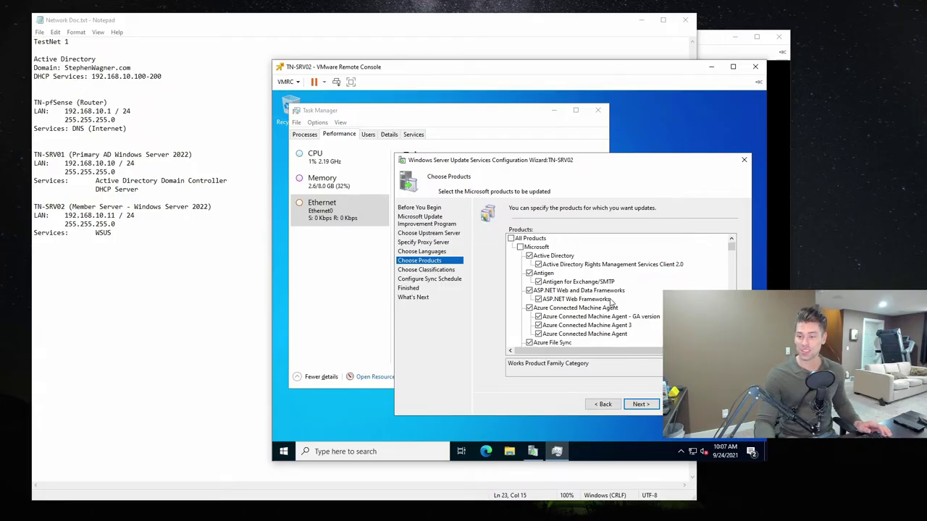
click(640, 405)
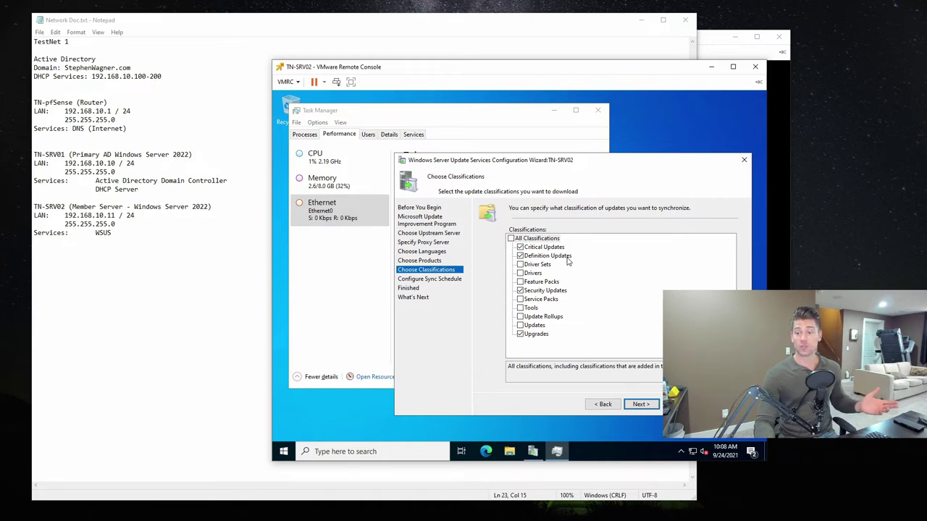
- Add Feature Packs, Service Packs, Tools, Update Rollups and Updates to the synchronized classifications, leaving Driver Sets and Drivers out
click(544, 265)
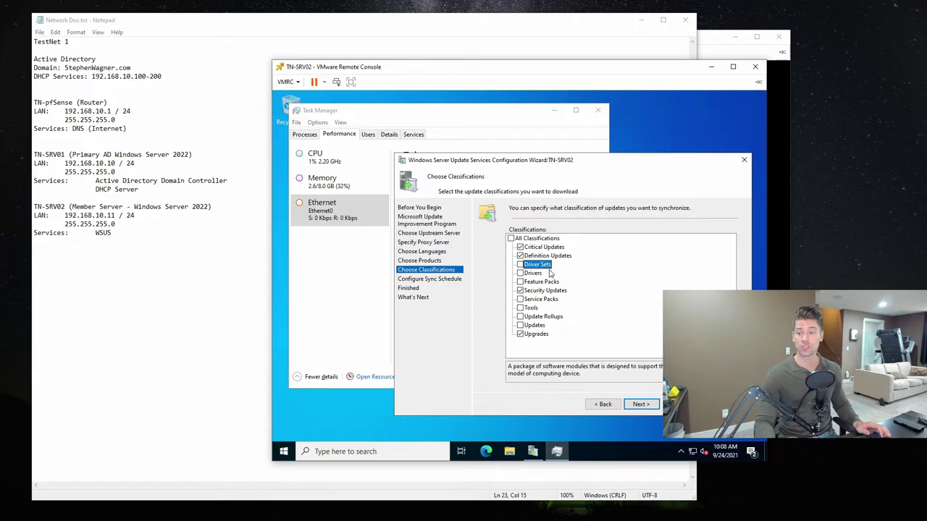
click(520, 282)
click(520, 290)
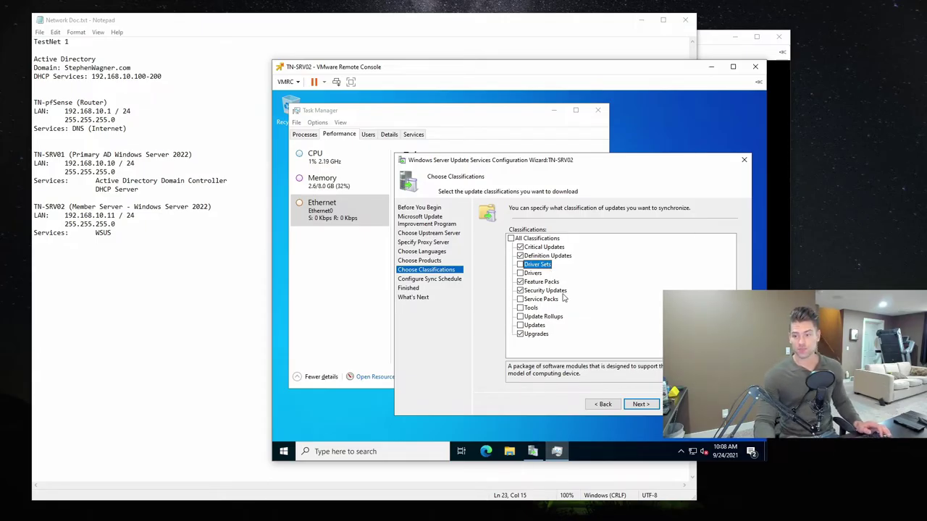
click(520, 299)
click(528, 308)
click(520, 317)
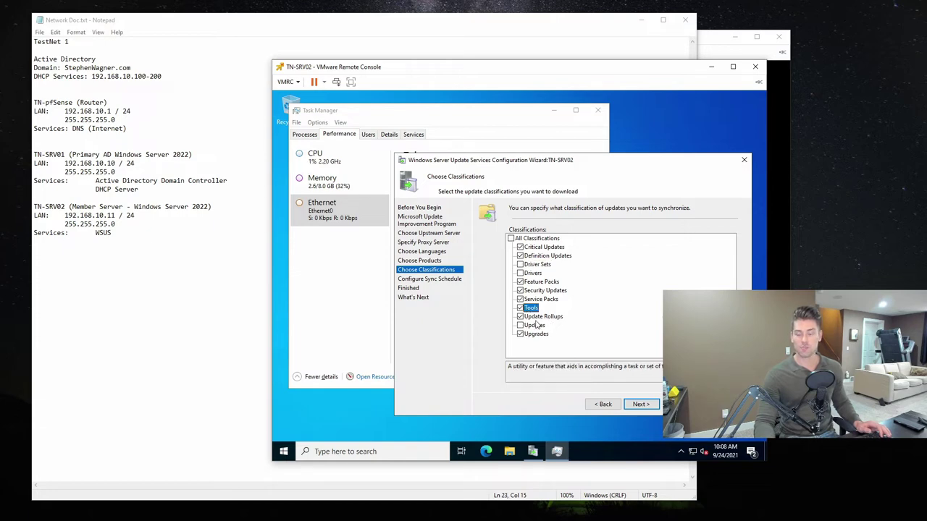
click(521, 326)
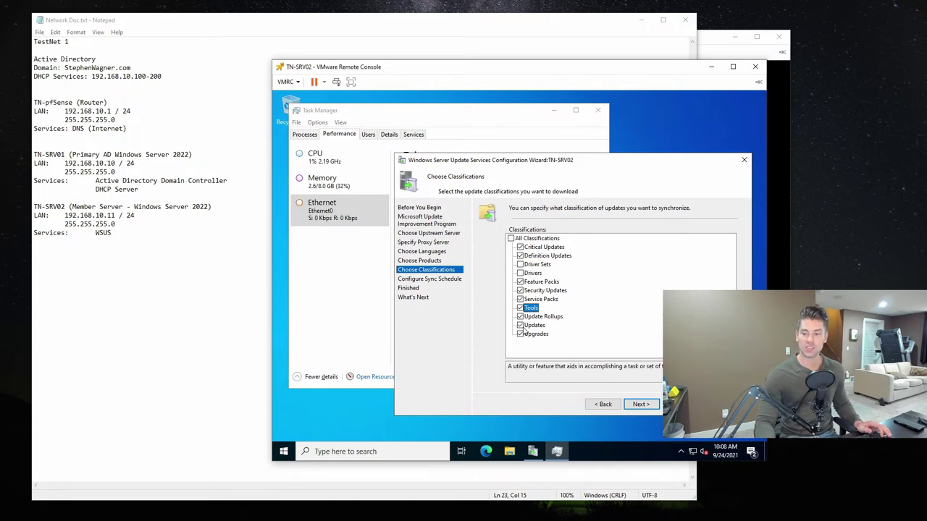
- Accept the chosen classifications and schedule automatic synchronization with the first at 3:00:00 AM and 2 synchronizations per day
click(641, 404)
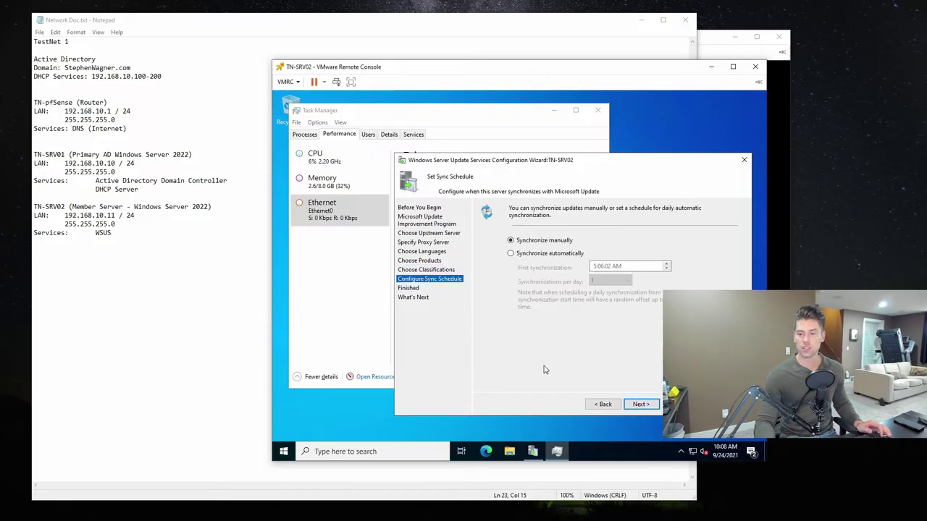
click(563, 255)
click(595, 266)
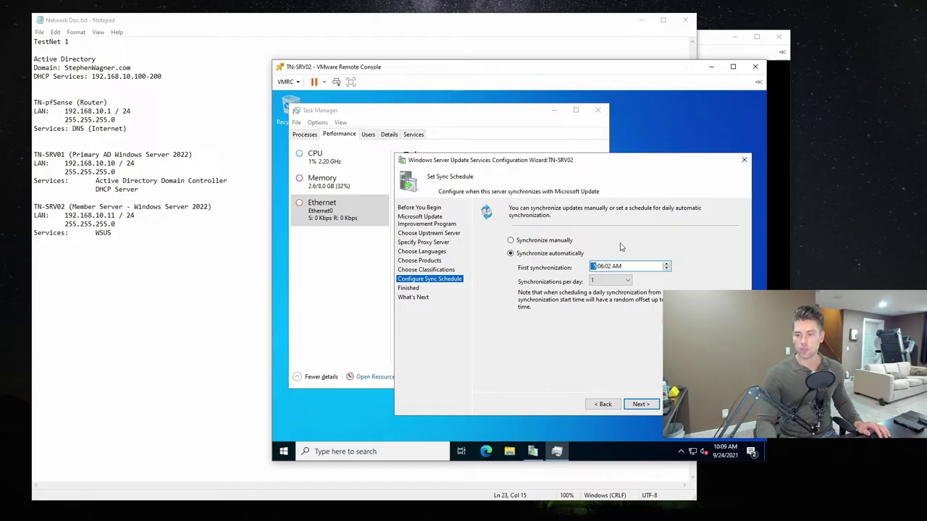
text(3)
click(599, 266)
text(00)
click(608, 266)
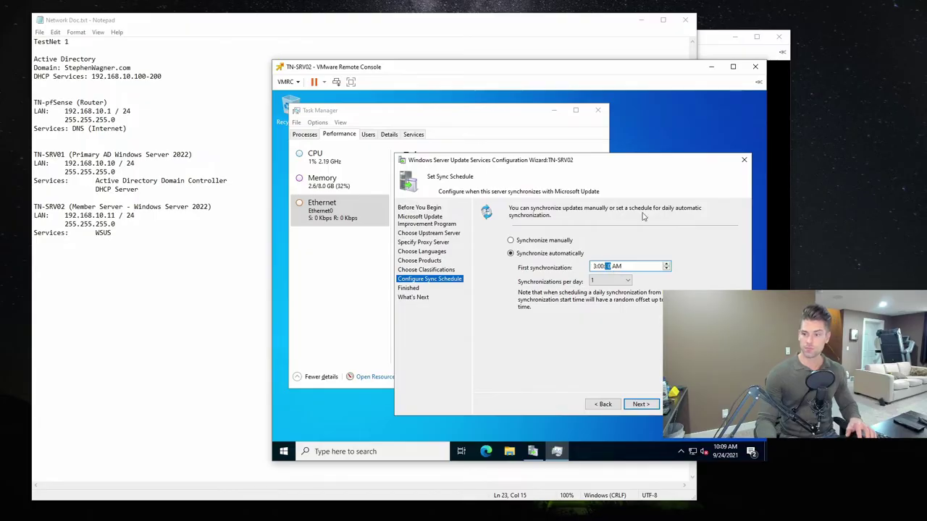
text(00)
click(627, 281)
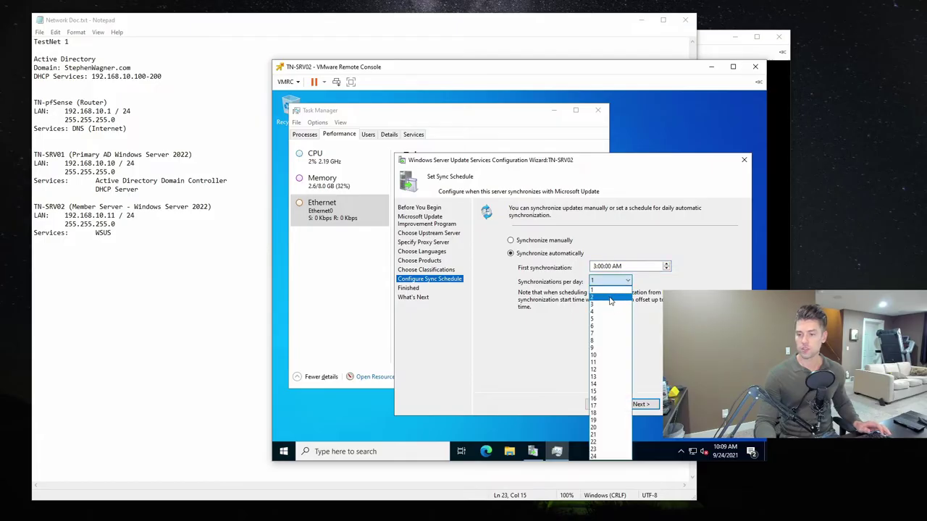
click(608, 294)
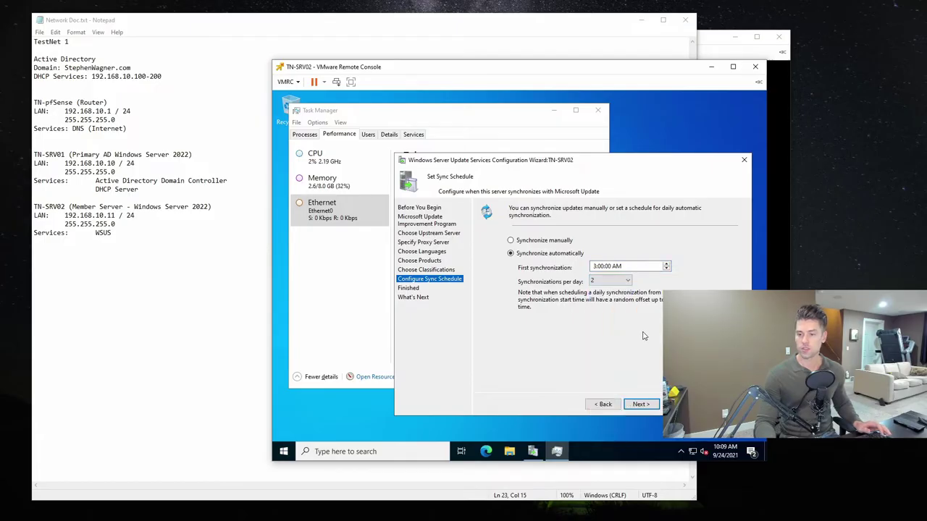
click(641, 404)
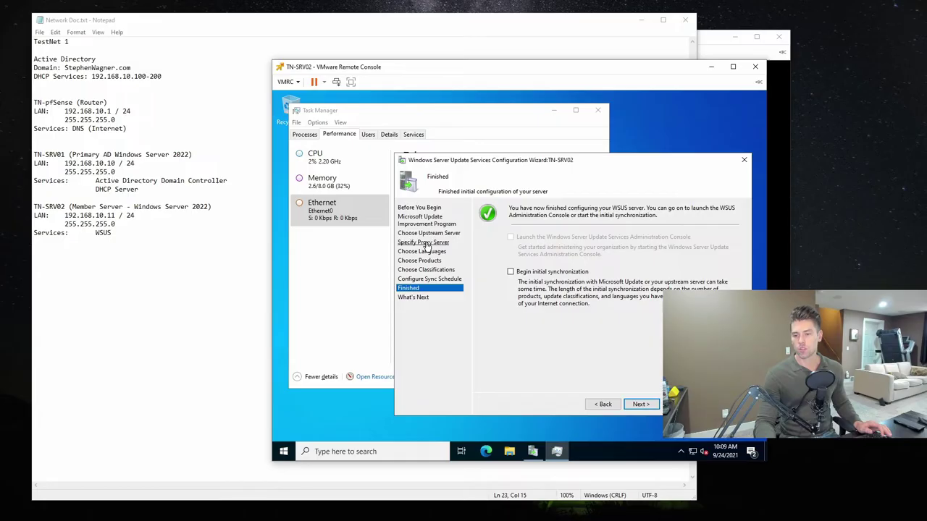
- Enable the initial synchronization and finish the WSUS configuration wizard
click(511, 273)
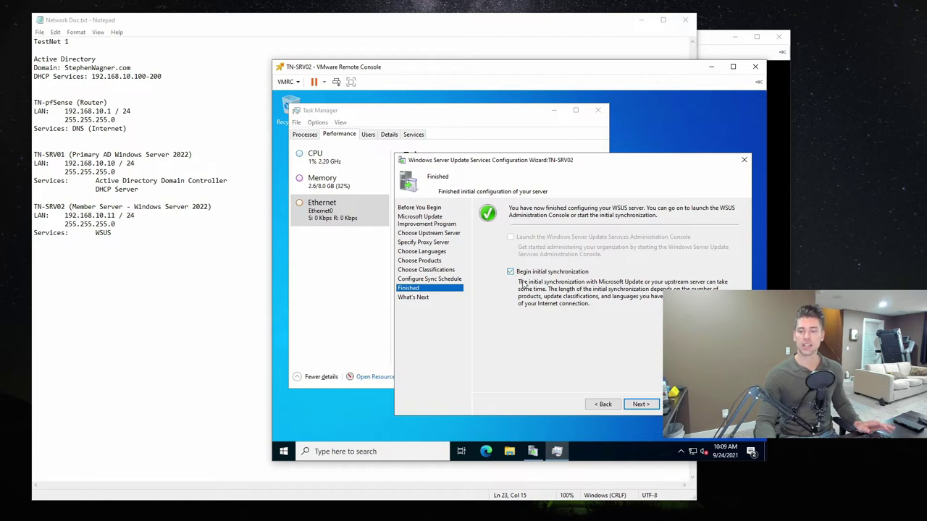
click(641, 405)
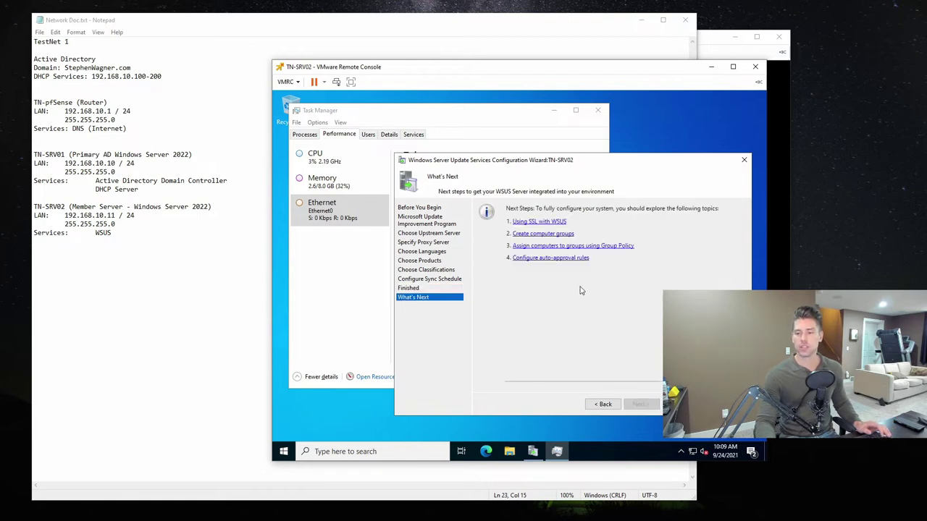
click(601, 406)
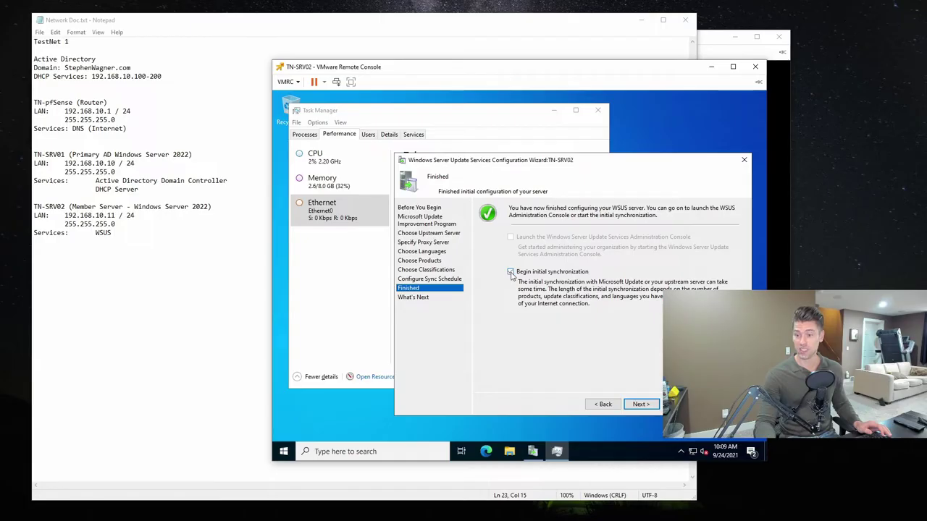
click(641, 404)
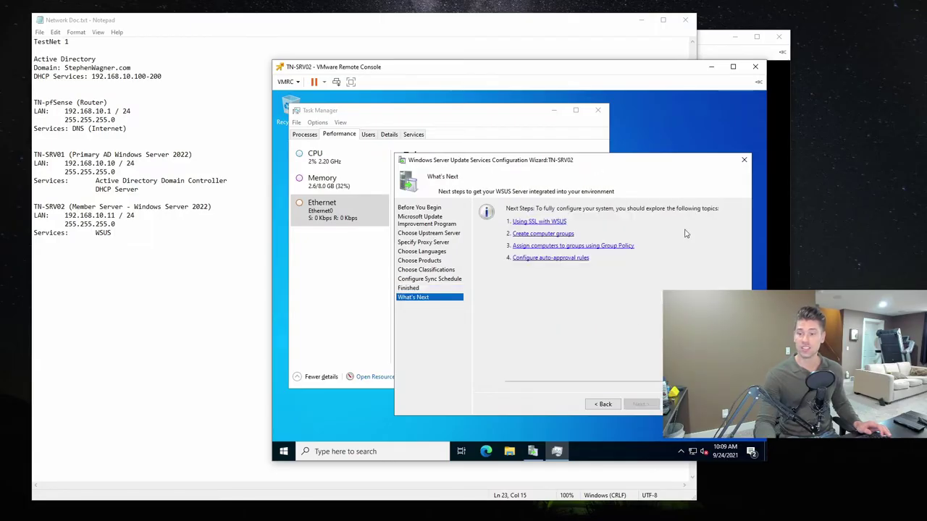
key(Return)
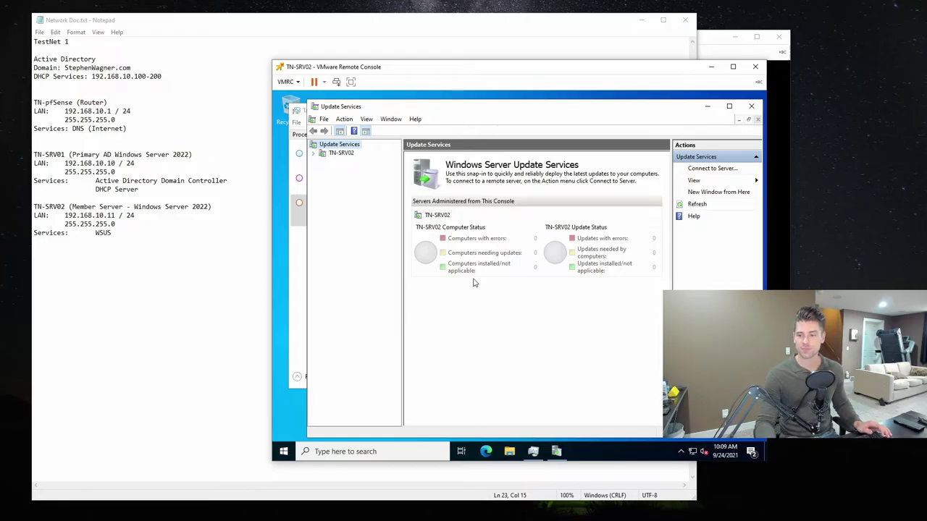
- Maximize the Update Services console and list all computers under TN-SRV02 with the status filter set to Any
click(729, 107)
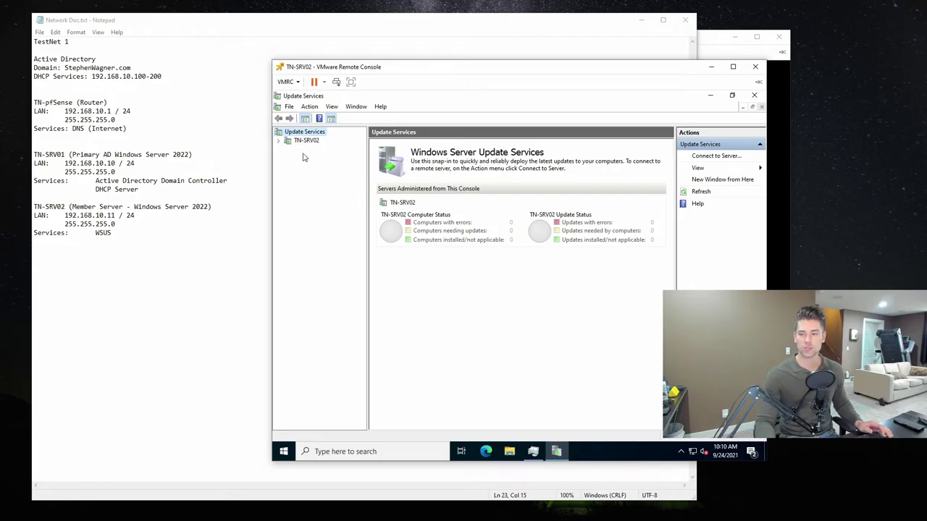
click(278, 140)
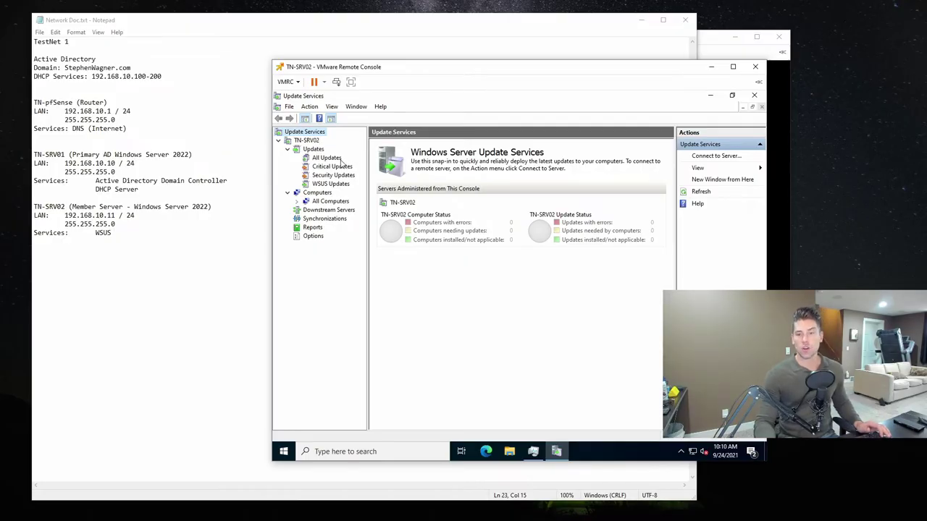
click(305, 202)
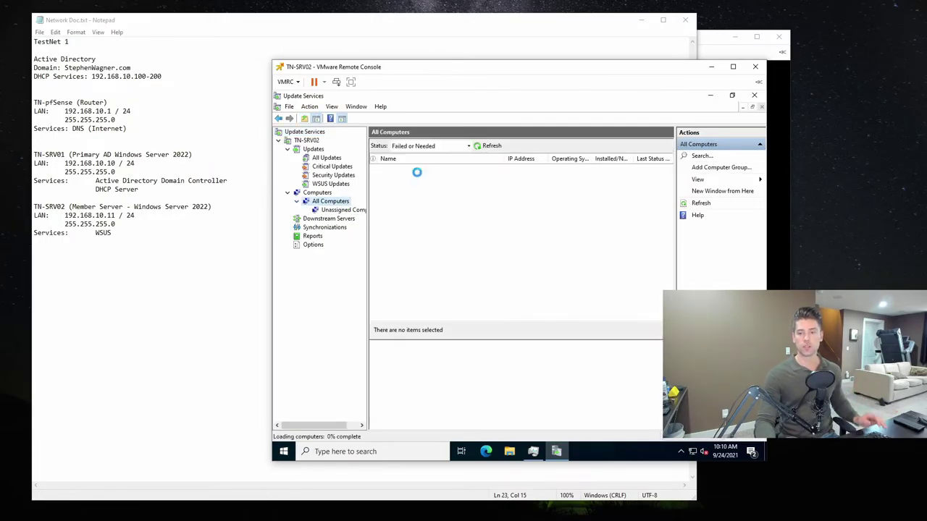
click(417, 146)
click(423, 202)
click(488, 146)
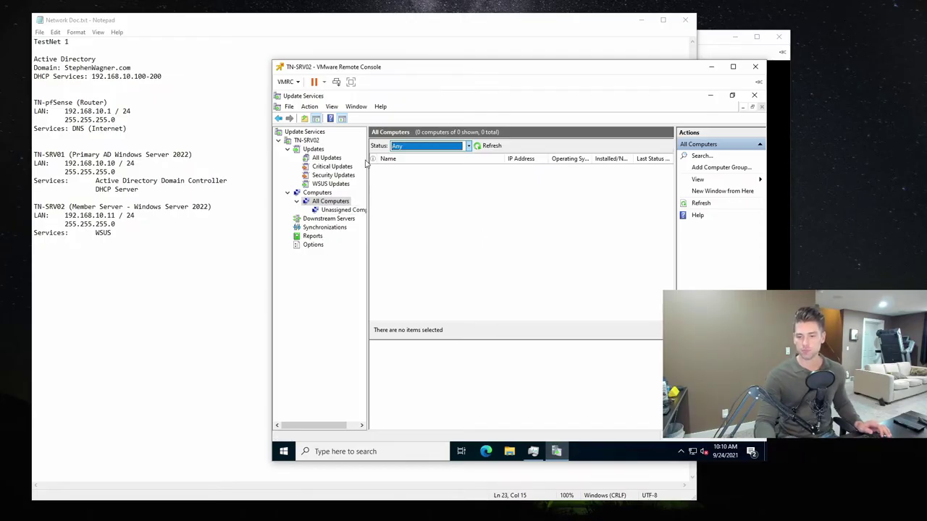
- Examine the Downstream Servers, Synchronizations, Reports and Options views of TN-SRV02
click(335, 219)
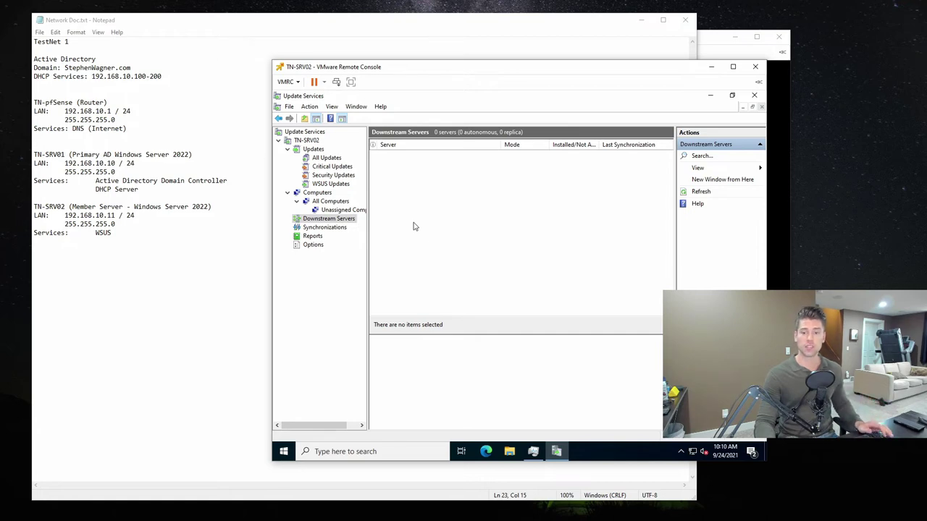
click(333, 228)
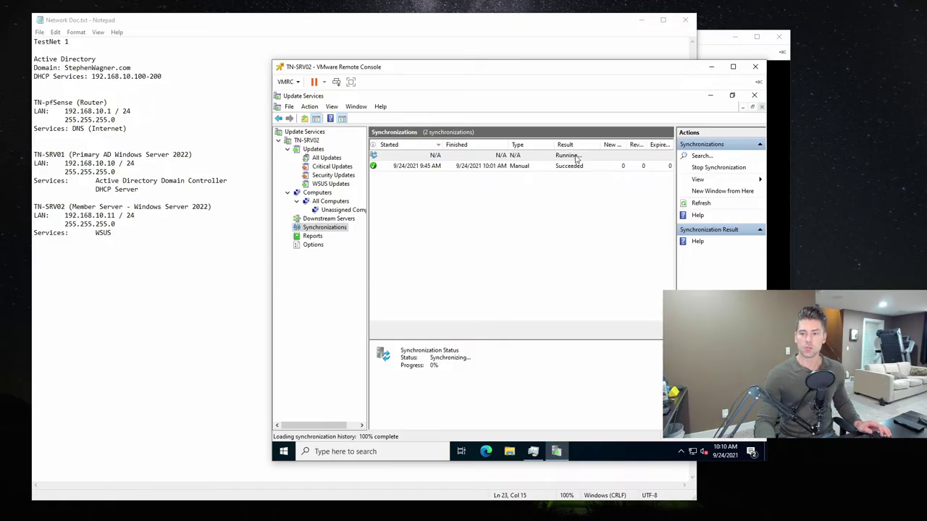
click(313, 237)
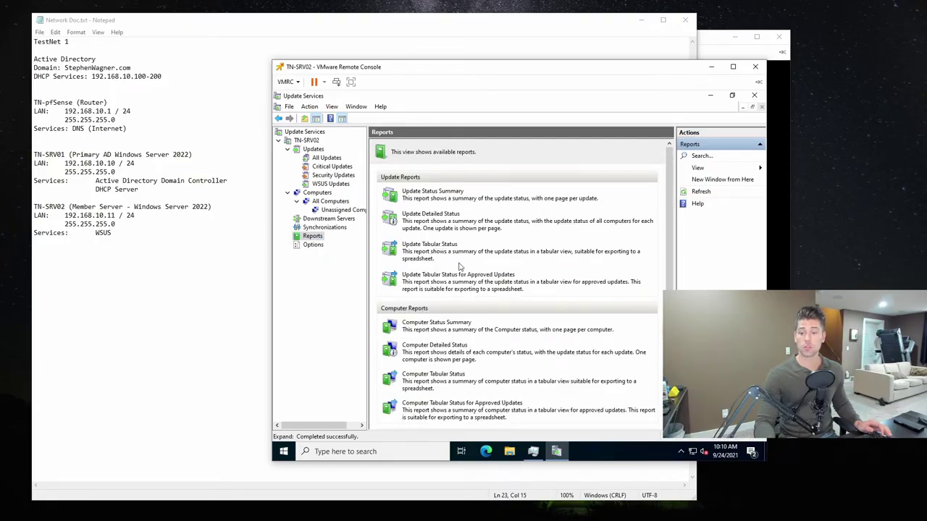
click(311, 245)
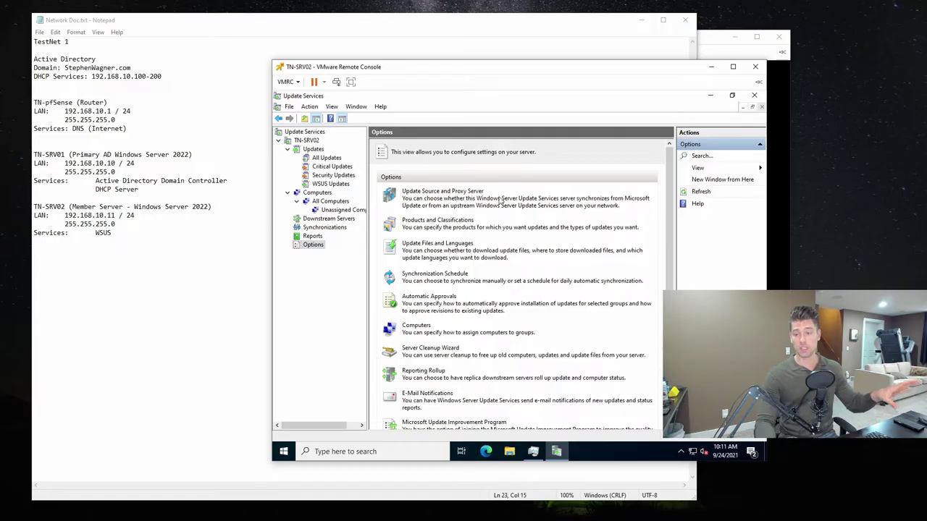
scroll(672, 240, down, 1)
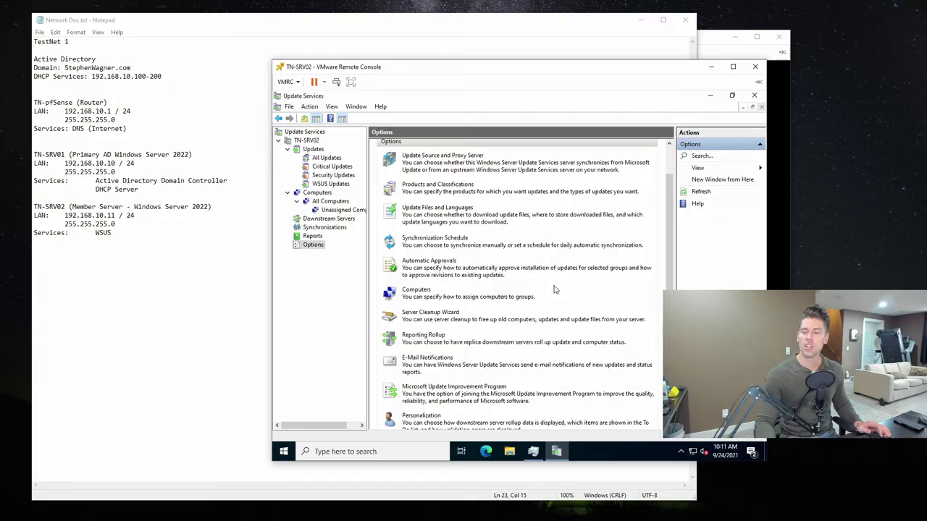
scroll(607, 285, down, 1)
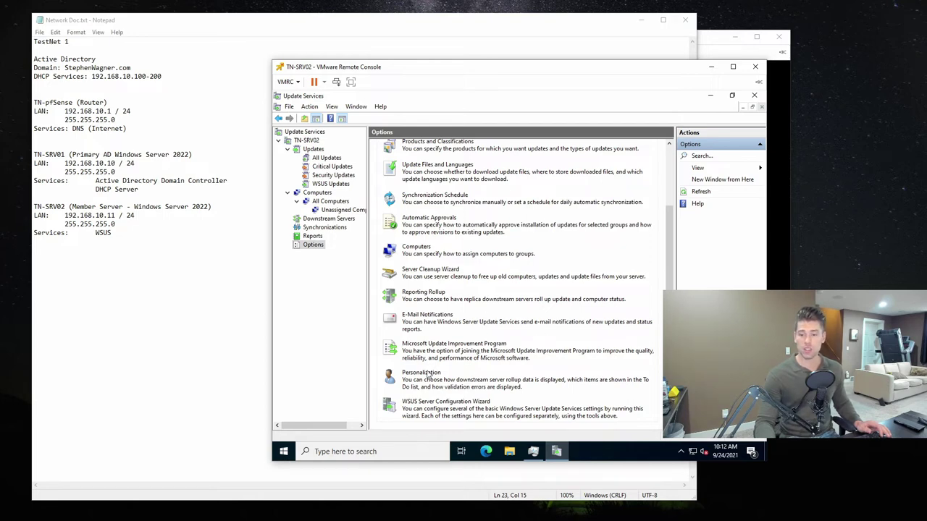
scroll(599, 326, up, 2)
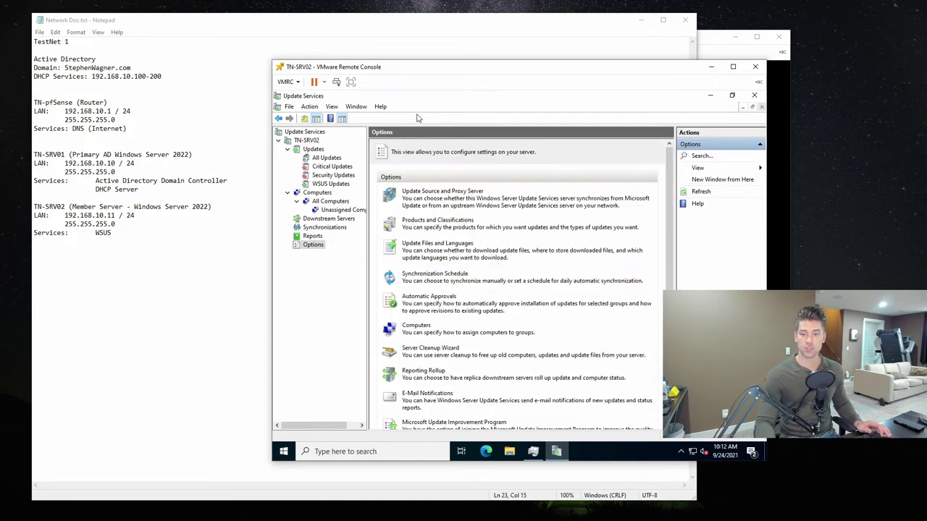
- Review the TN-SRV02 server overview and check its network and CPU activity in Task Manager
click(307, 141)
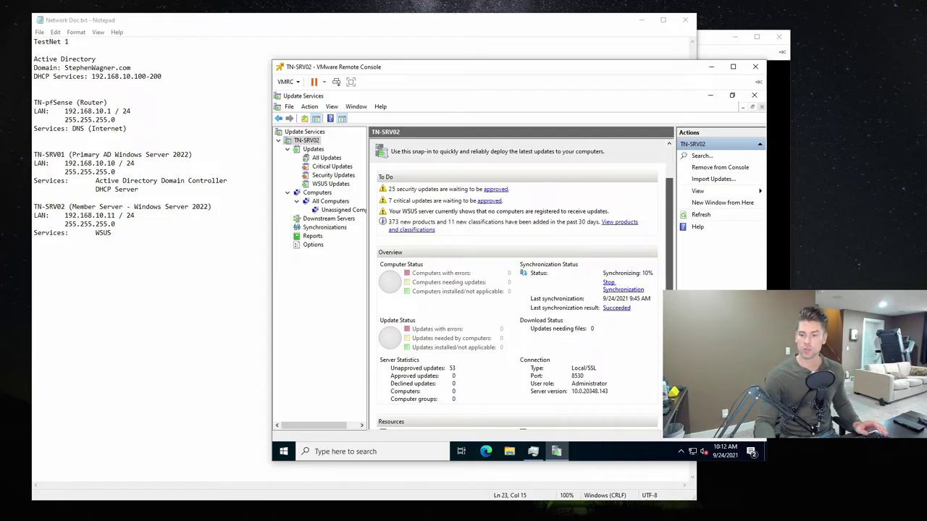
scroll(578, 321, down, 1)
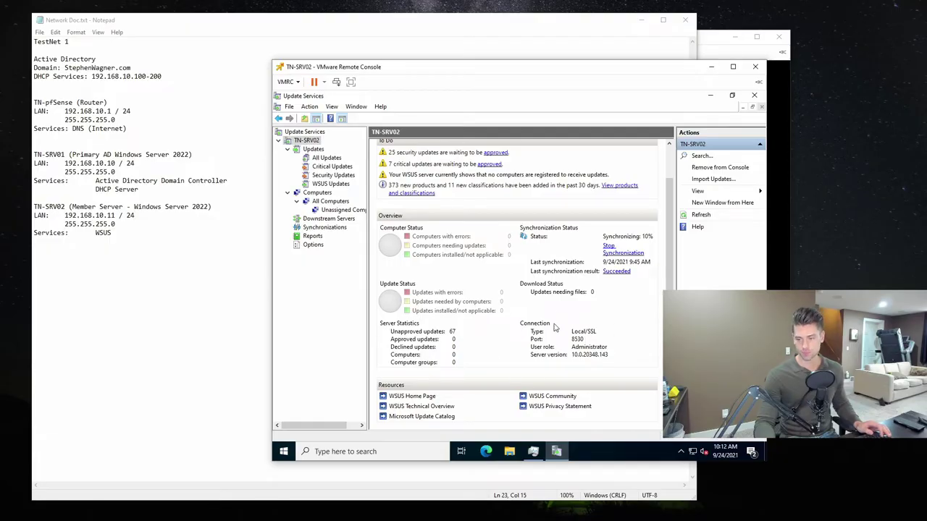
click(533, 451)
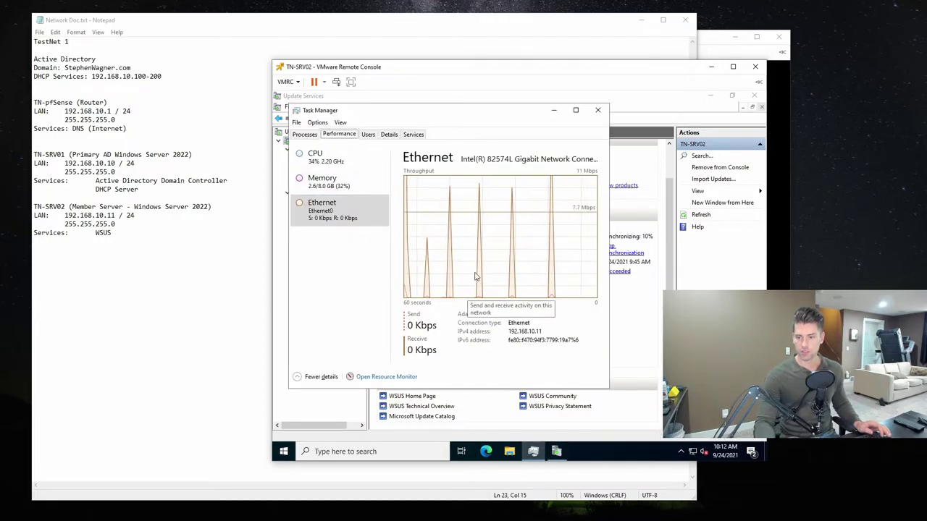
click(351, 182)
click(325, 152)
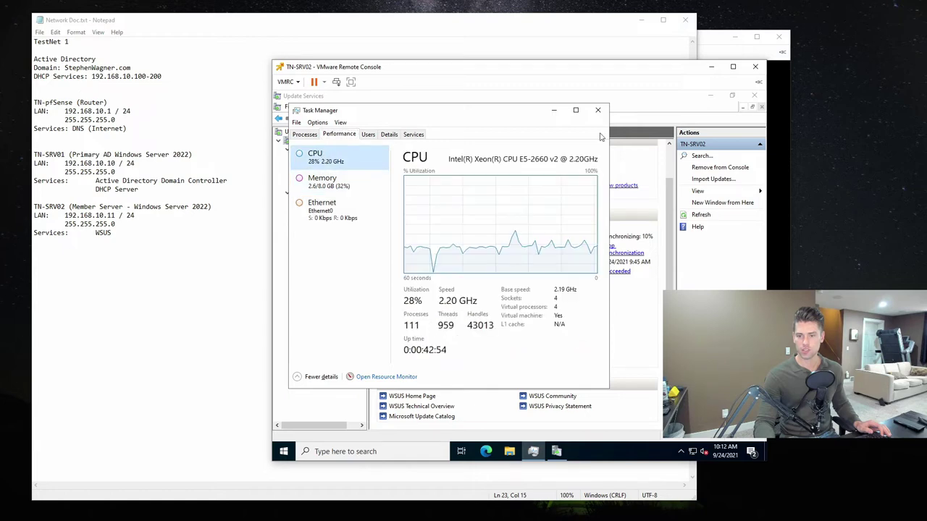
click(554, 110)
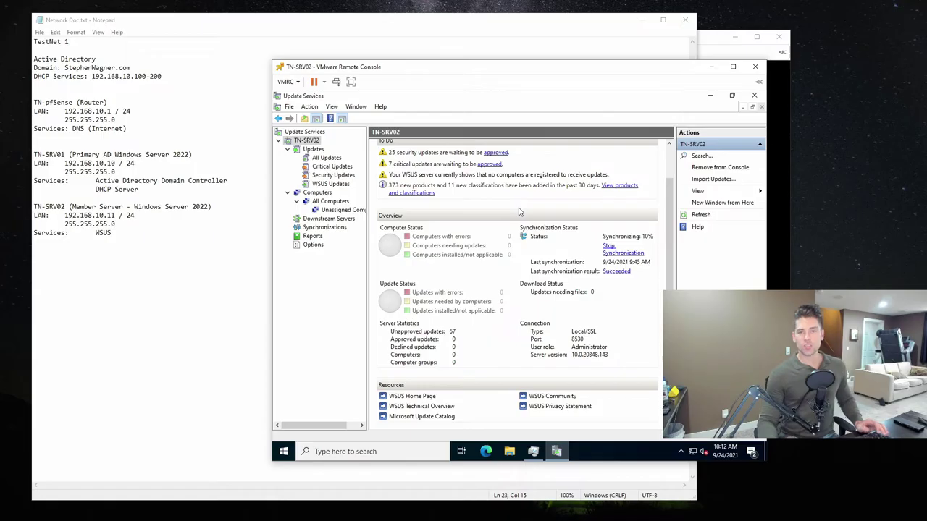
- Switch to the TN-SRV01 console and unlock it by entering the domain administrator's account password
click(711, 50)
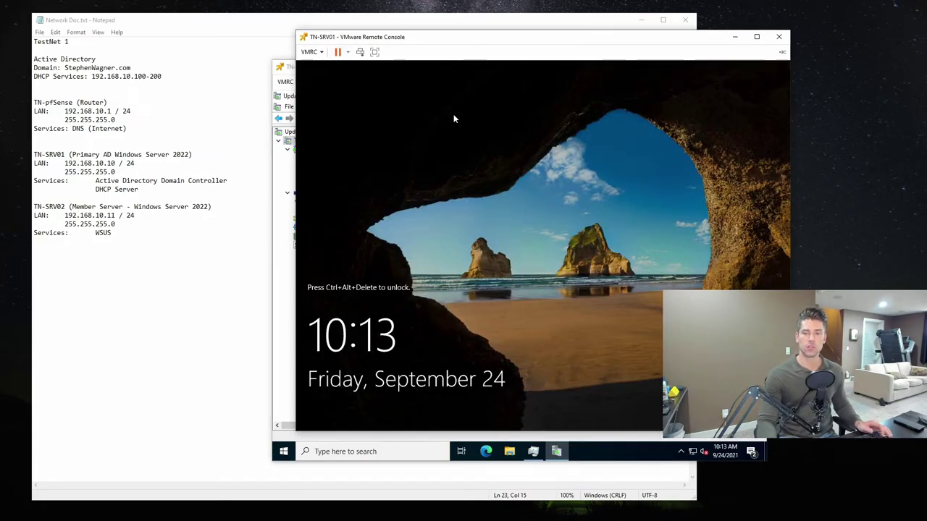
click(314, 53)
click(340, 87)
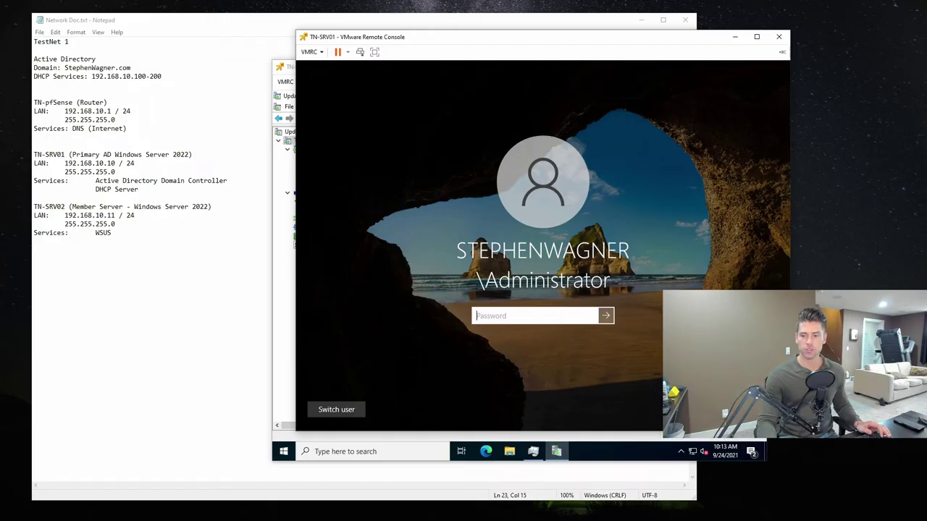
text(•••••••)
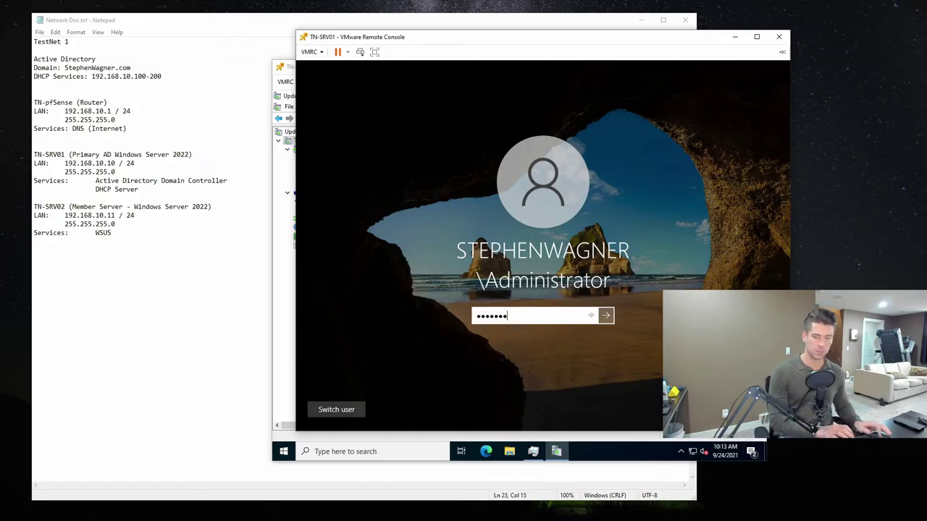
key(Return)
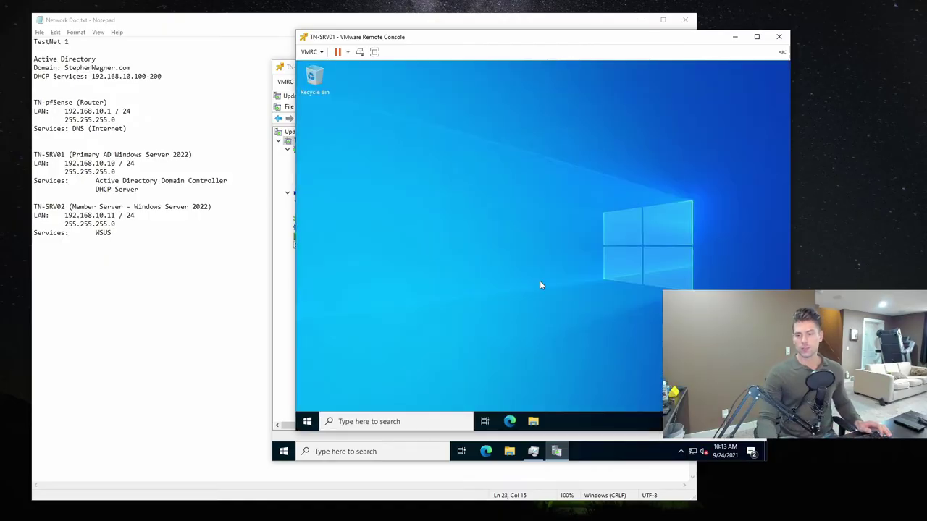
- Open Group Policy Management from the Windows Administrative Tools on TN-SRV01 and maximize its window
click(307, 421)
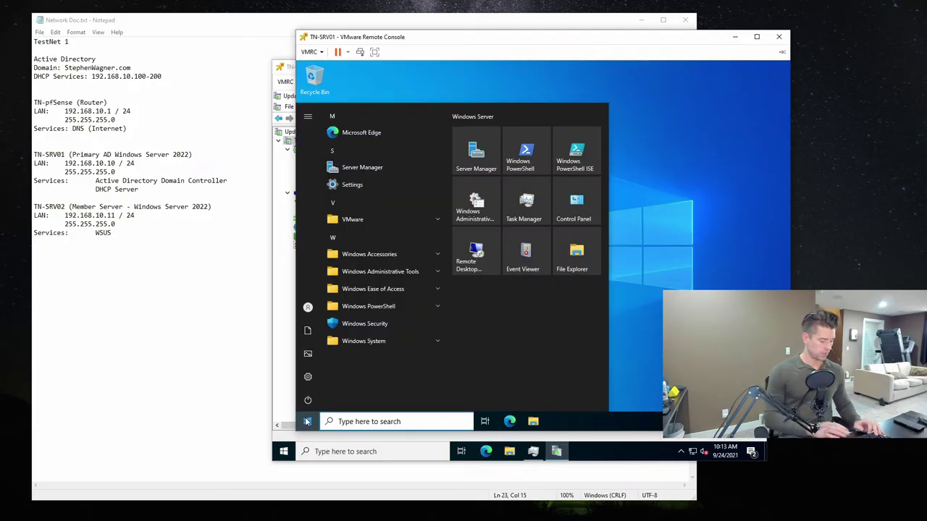
text(group)
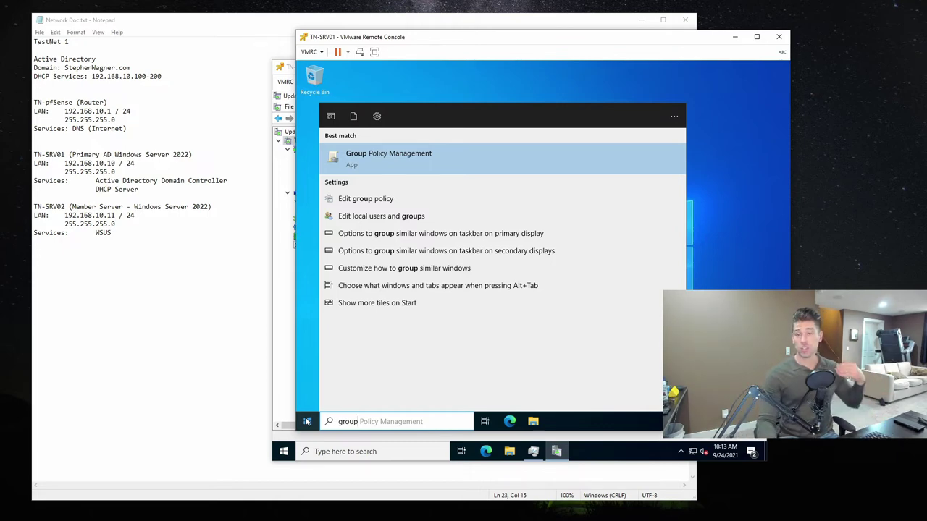
click(307, 421)
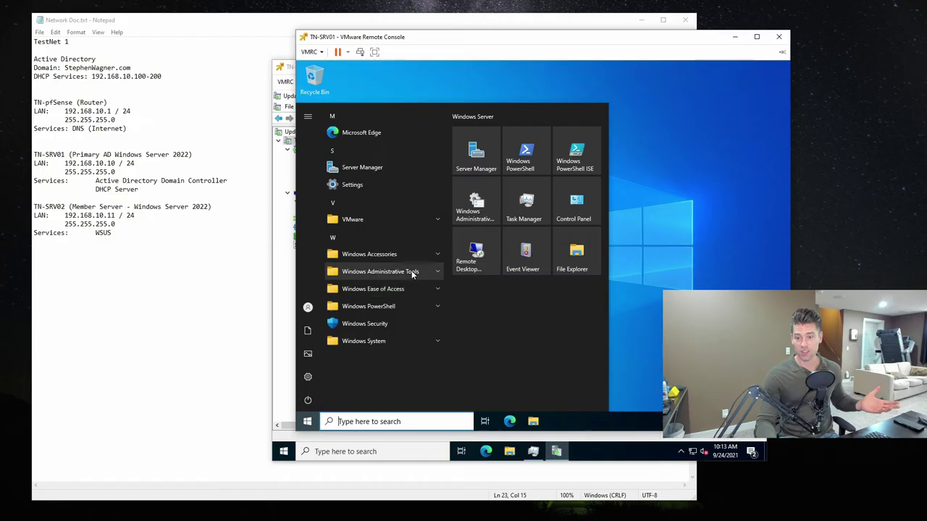
click(437, 272)
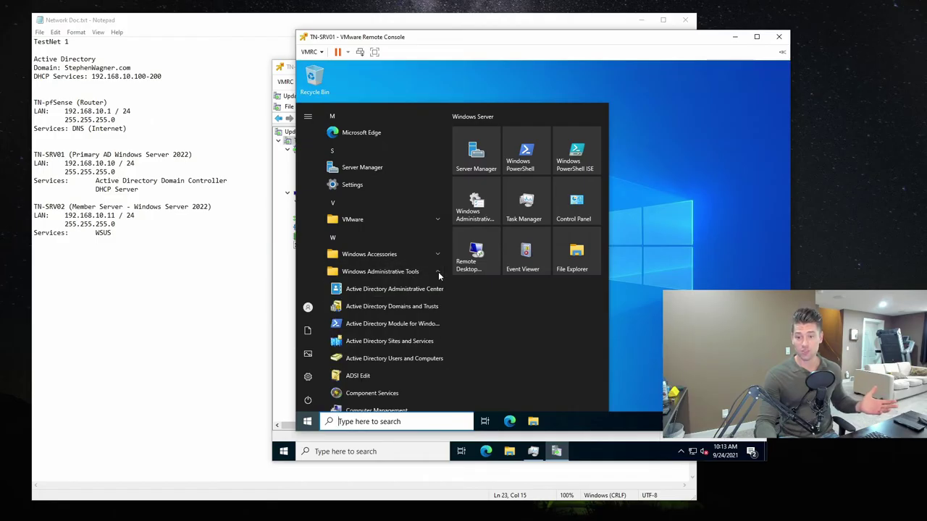
scroll(404, 329, down, 5)
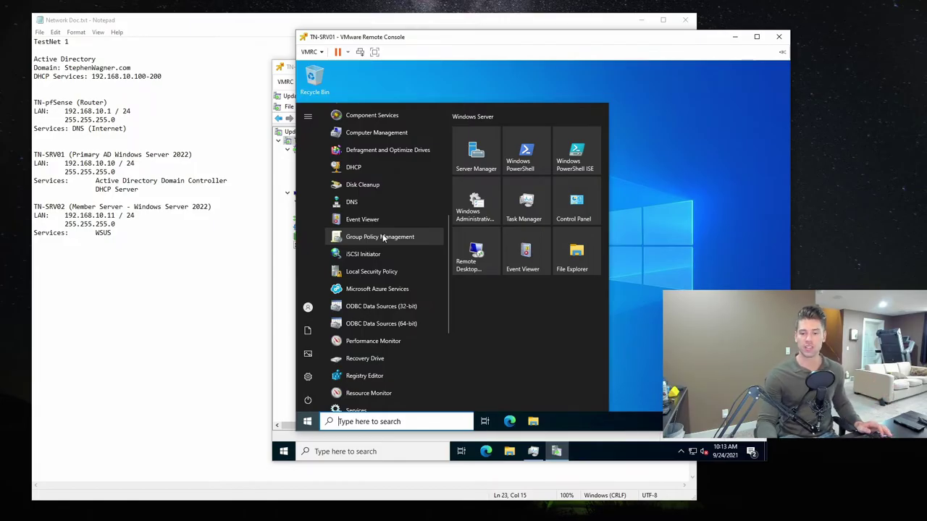
scroll(383, 239, down, 4)
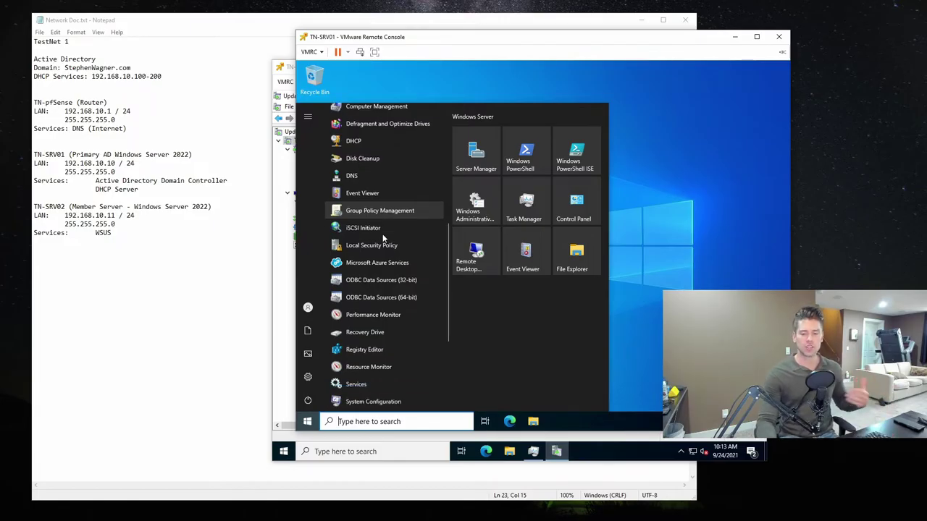
scroll(383, 236, up, 6)
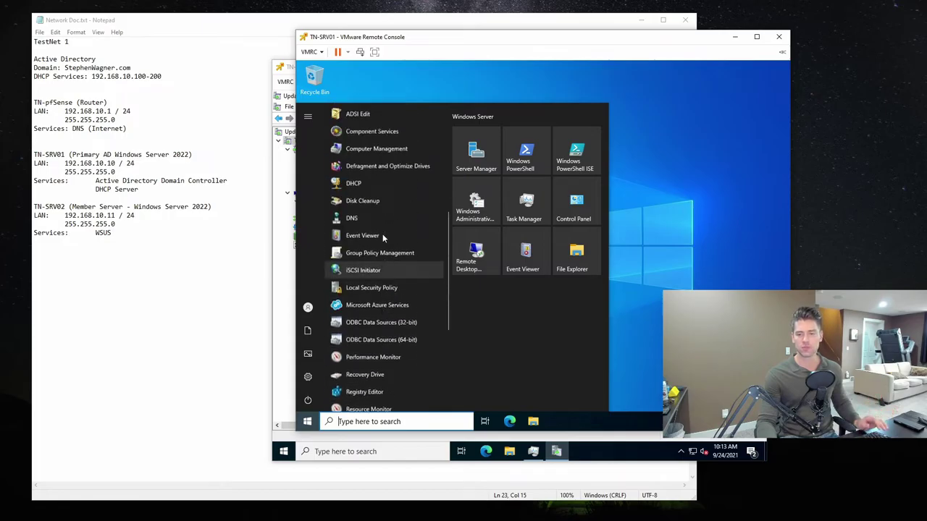
click(384, 278)
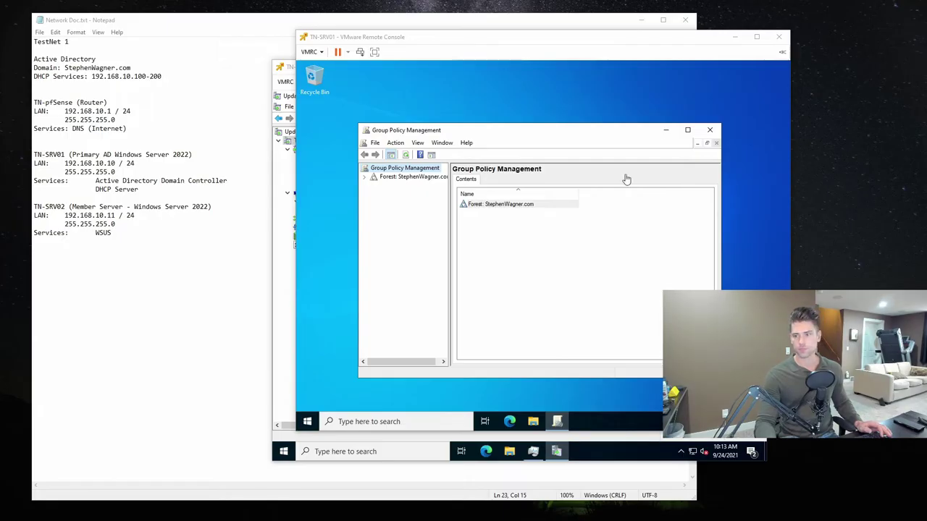
click(658, 45)
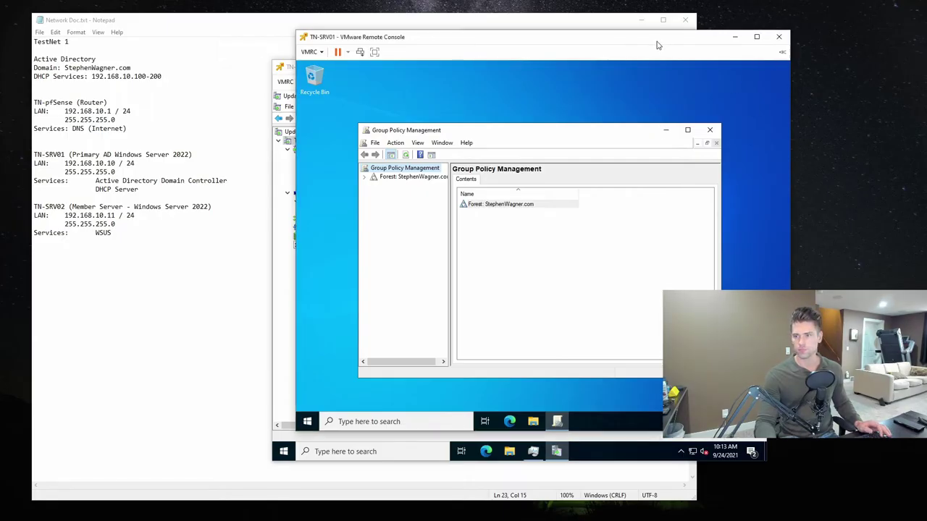
click(687, 130)
- Expand the forest down to the contents of its domain and widen the console tree to show full names
click(304, 112)
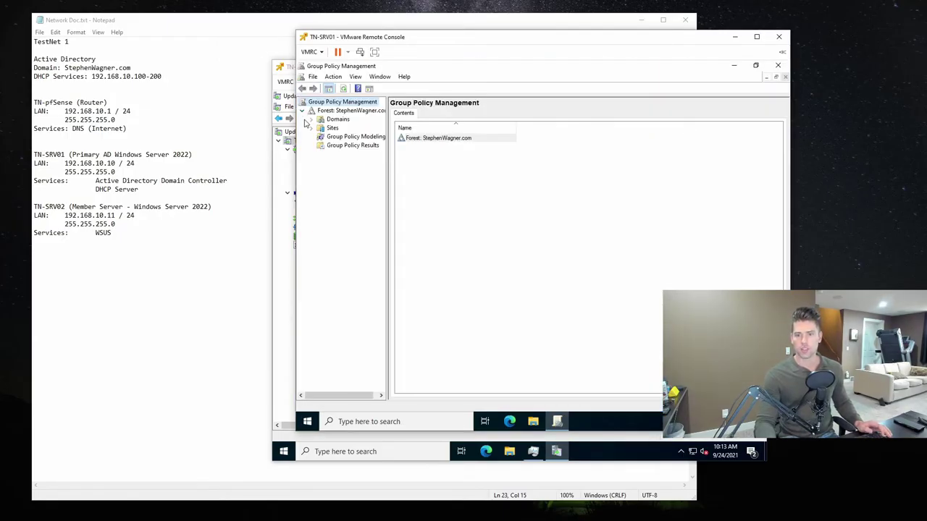
click(310, 119)
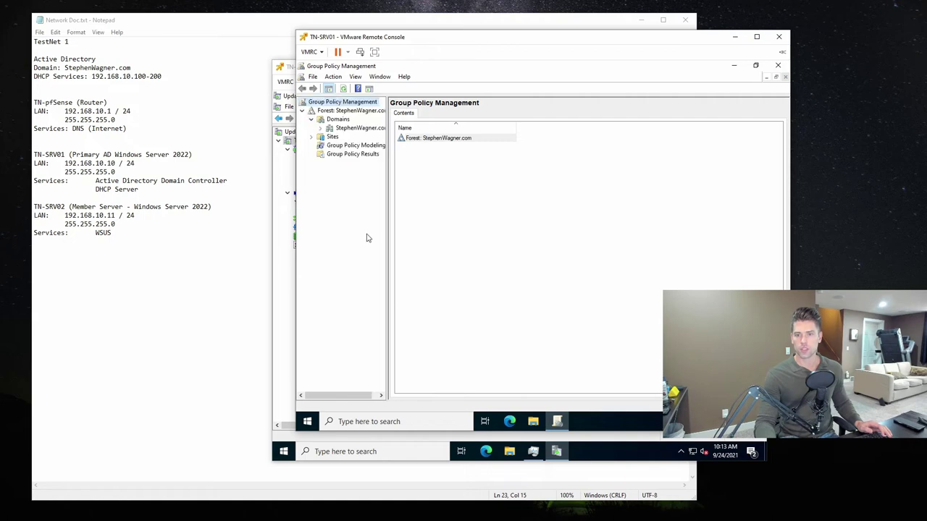
click(320, 128)
drag(387, 186, 420, 186)
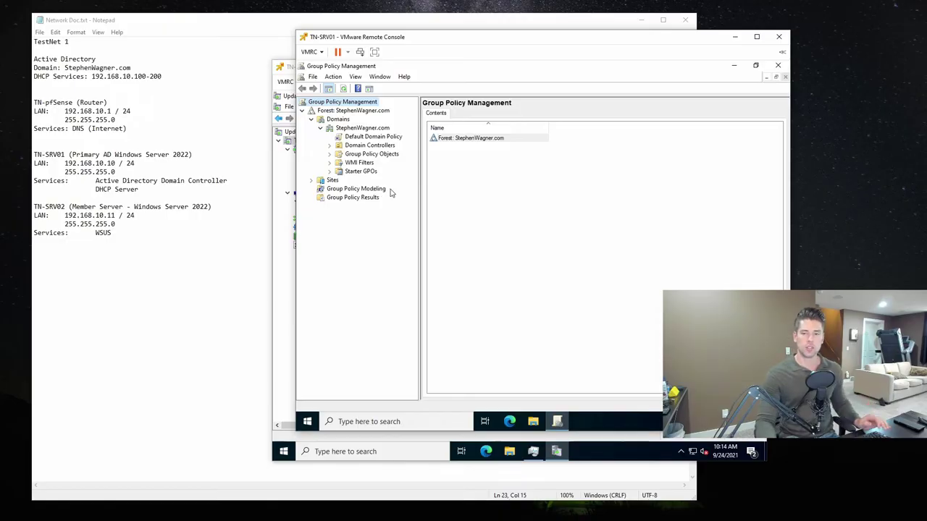
- Review the Default Domain Policy link and both default policies under Group Policy Objects, declining the SYSVOL permission changes
click(372, 138)
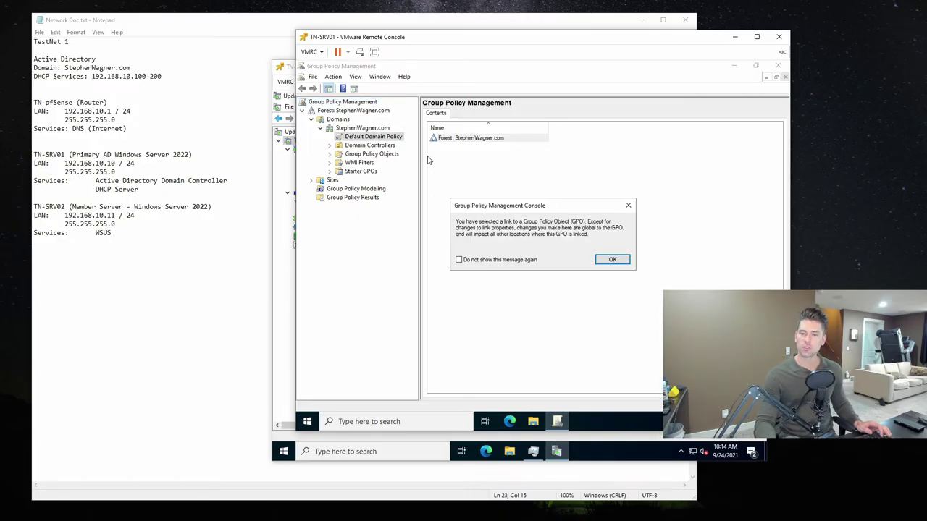
click(603, 263)
click(330, 145)
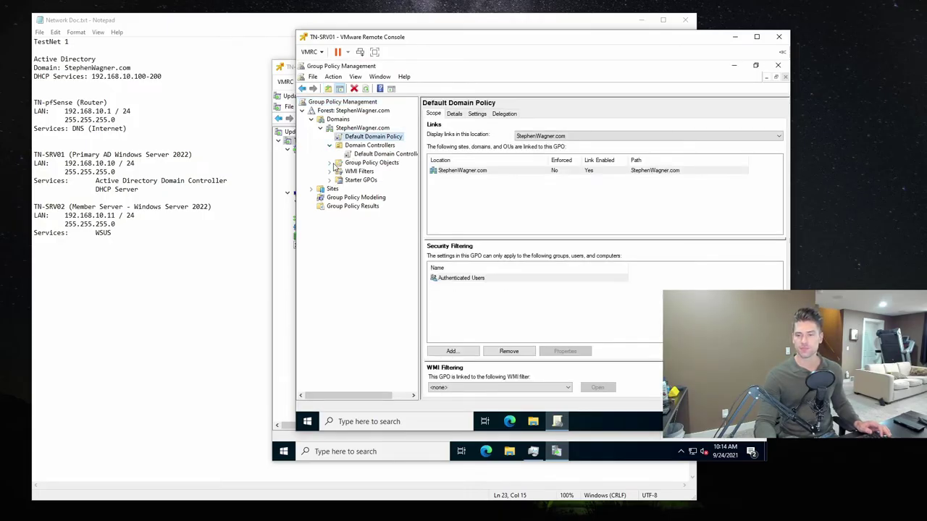
click(329, 163)
click(380, 164)
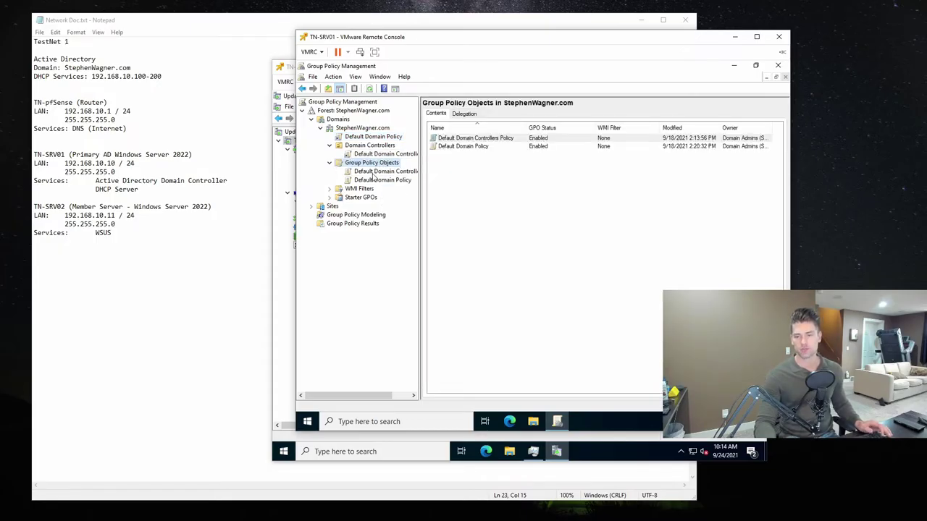
click(374, 174)
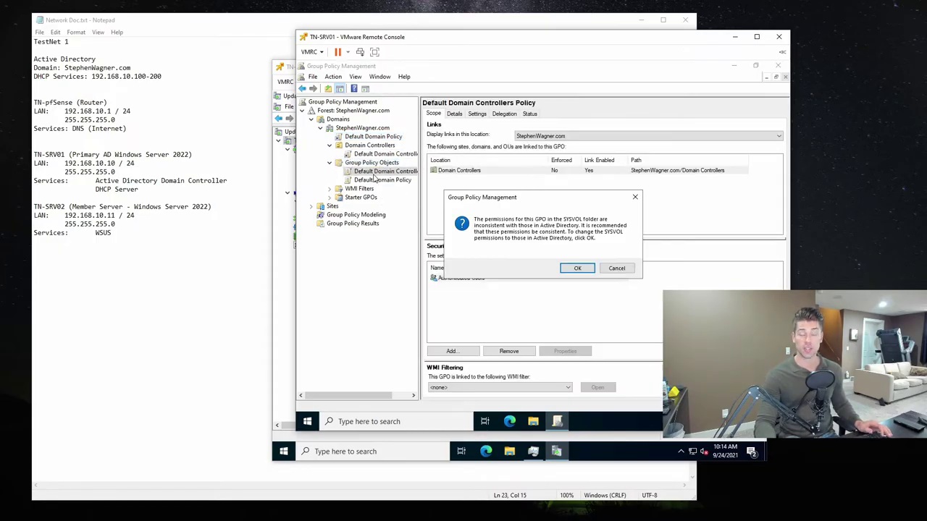
click(617, 269)
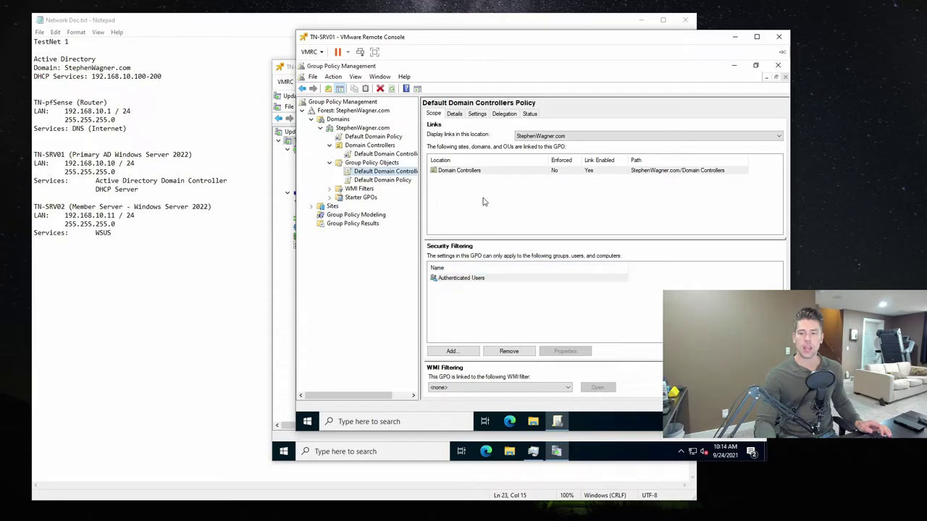
click(377, 180)
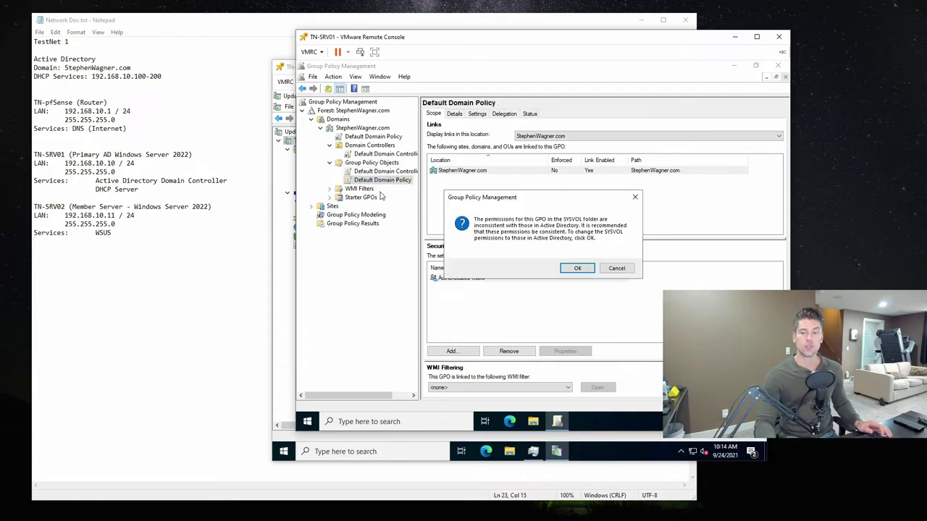
click(614, 269)
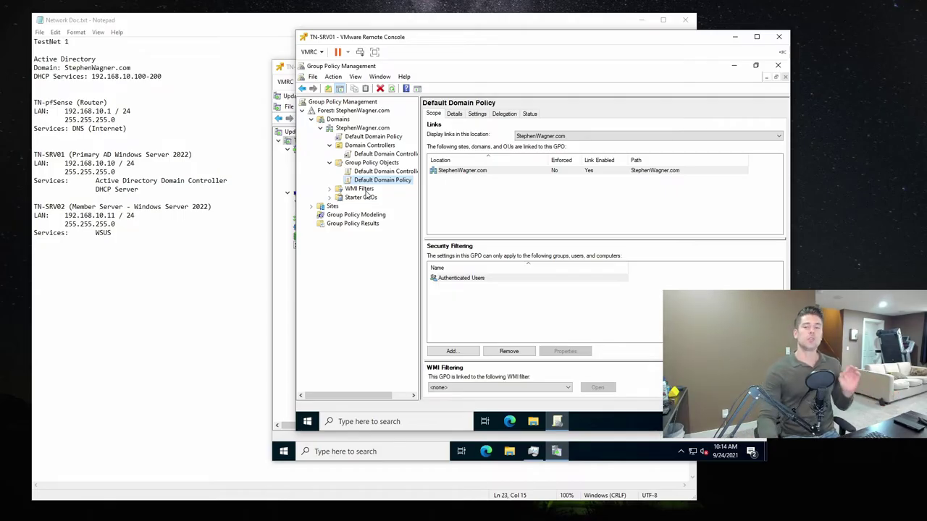
- Create a new unlinked policy named "WSUS GPO" under Group Policy Objects, without a source starter GPO
click(371, 164)
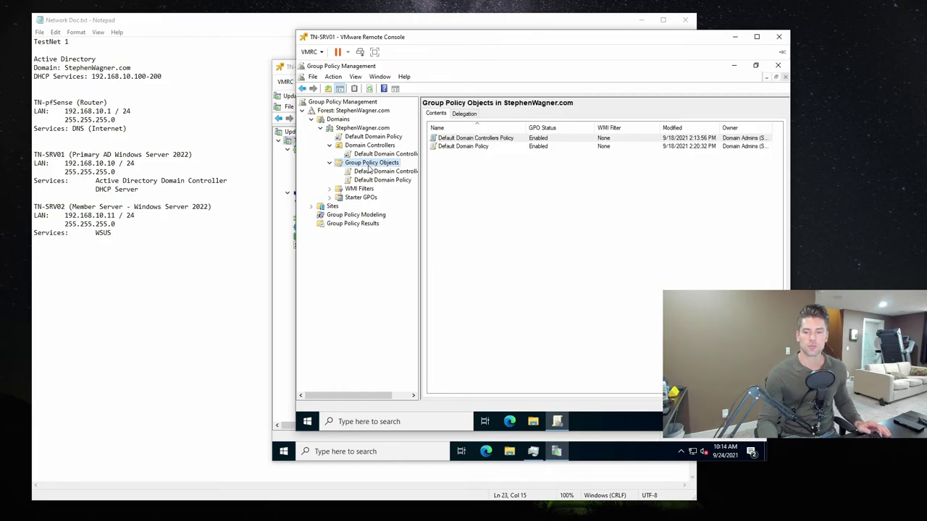
right_click(370, 167)
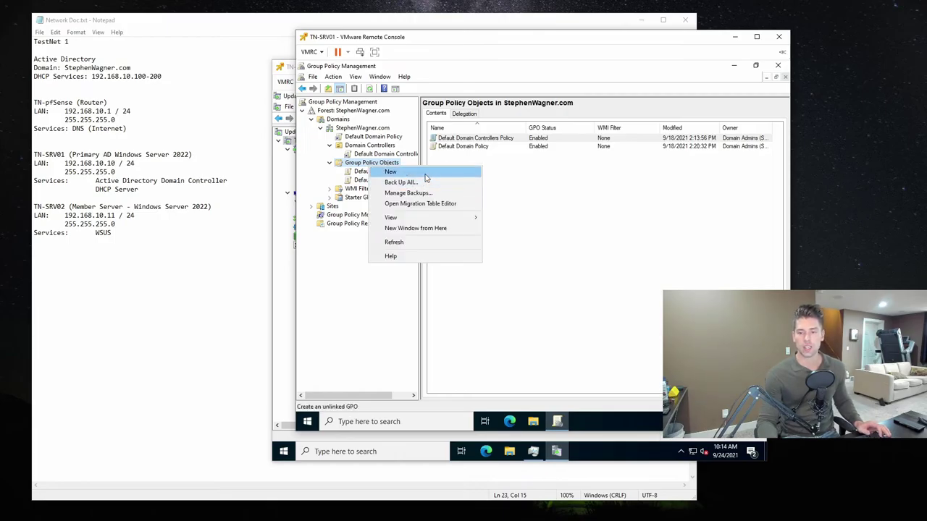
click(426, 175)
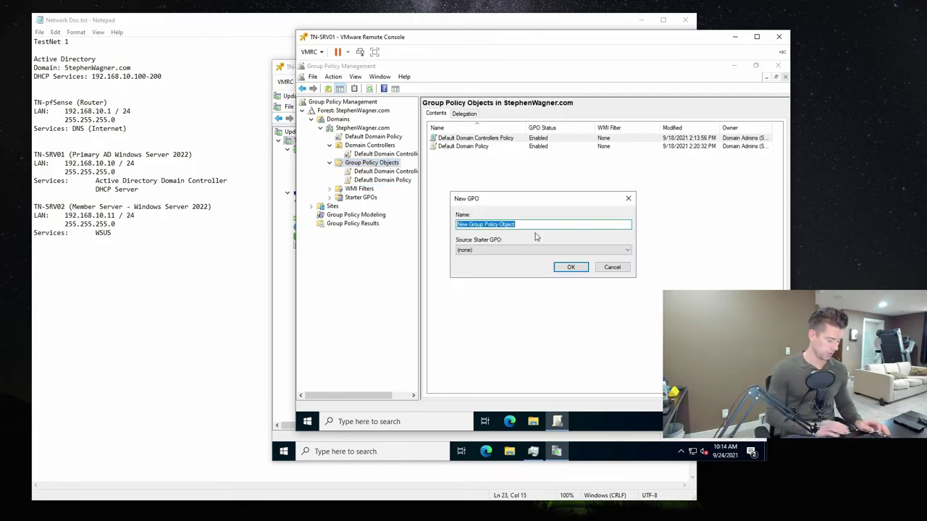
text(WSUS GPO)
key(Return)
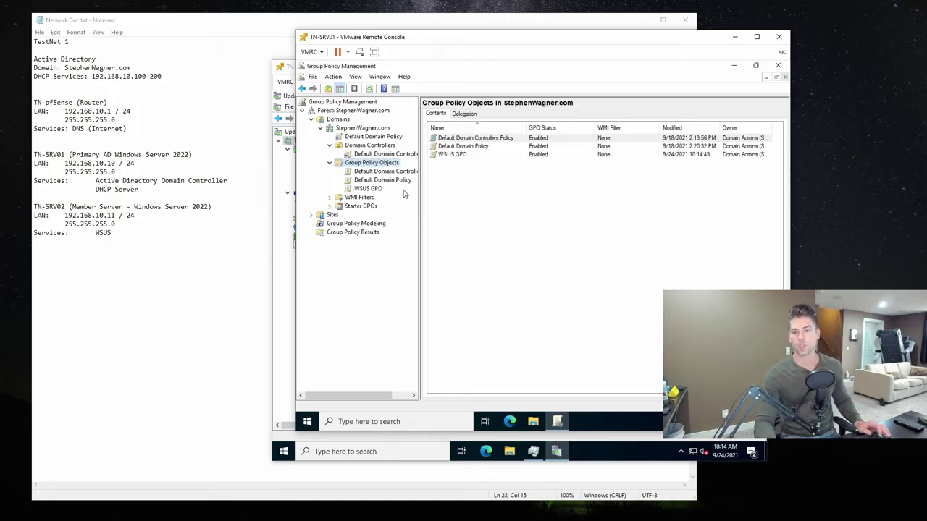
- Review the scope of WSUS GPO and its settings report with all sections expanded
click(377, 190)
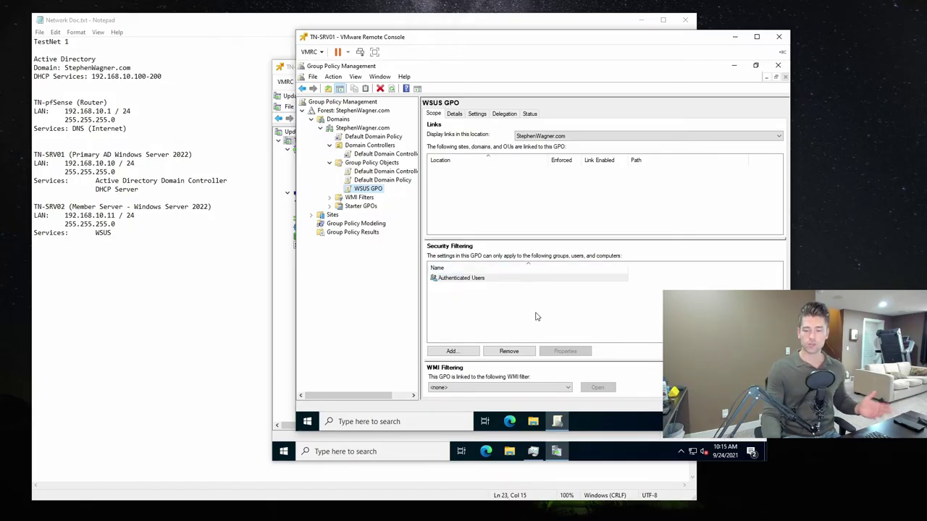
click(476, 115)
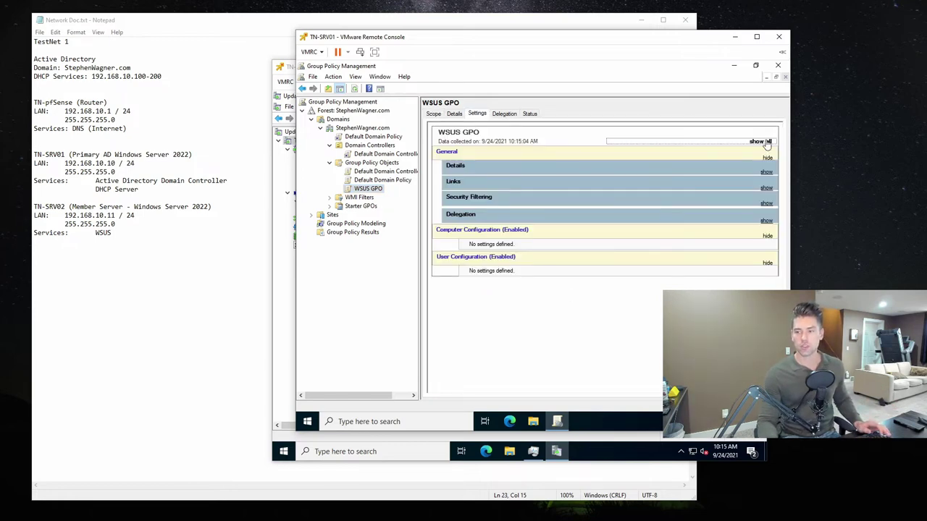
click(767, 141)
scroll(779, 146, down, 4)
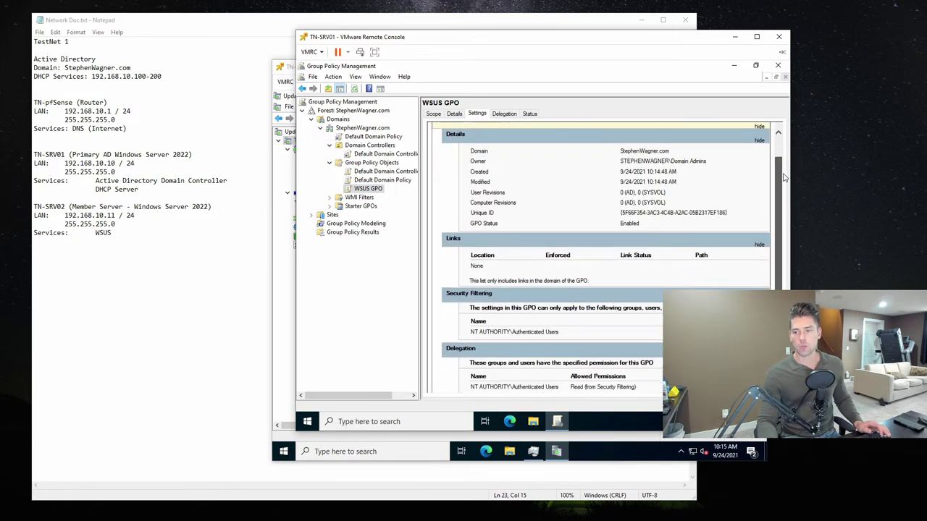
scroll(781, 192, up, 4)
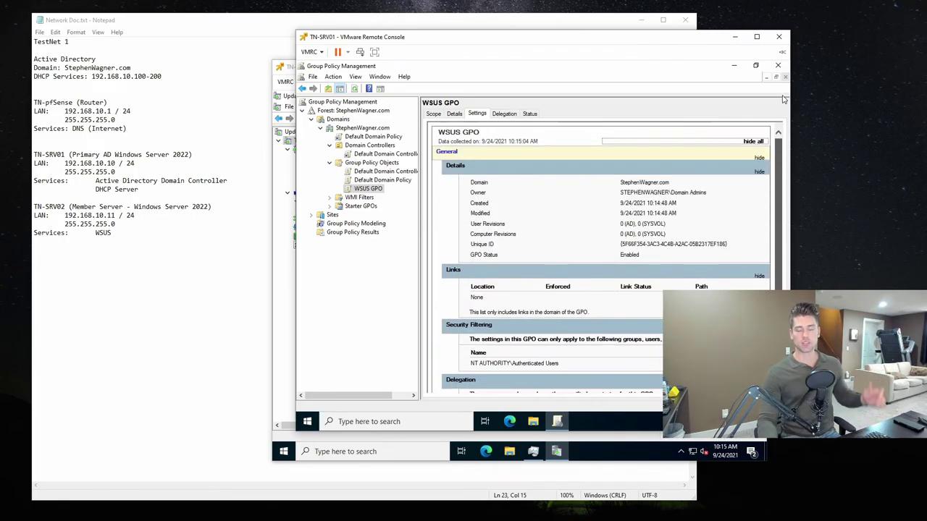
click(434, 114)
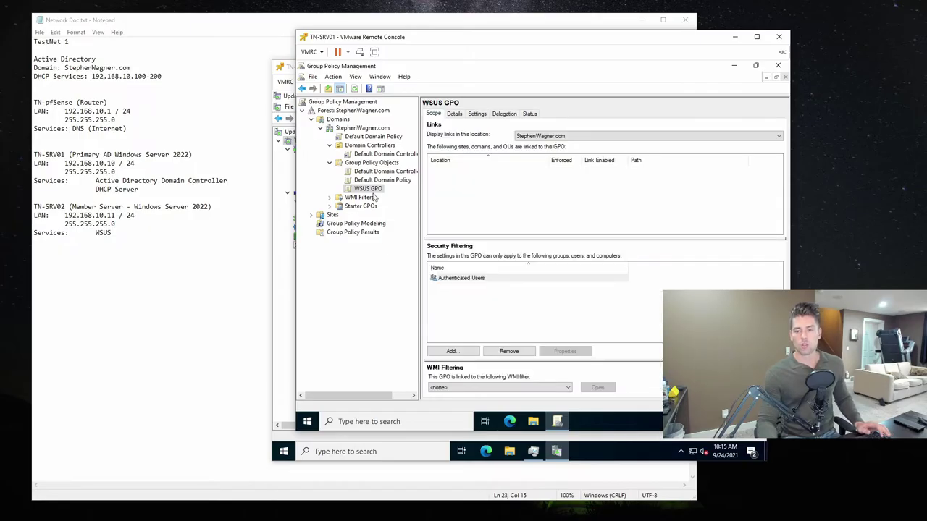
- Open WSUS GPO for editing in the Group Policy Management Editor and maximize the editor window
right_click(369, 191)
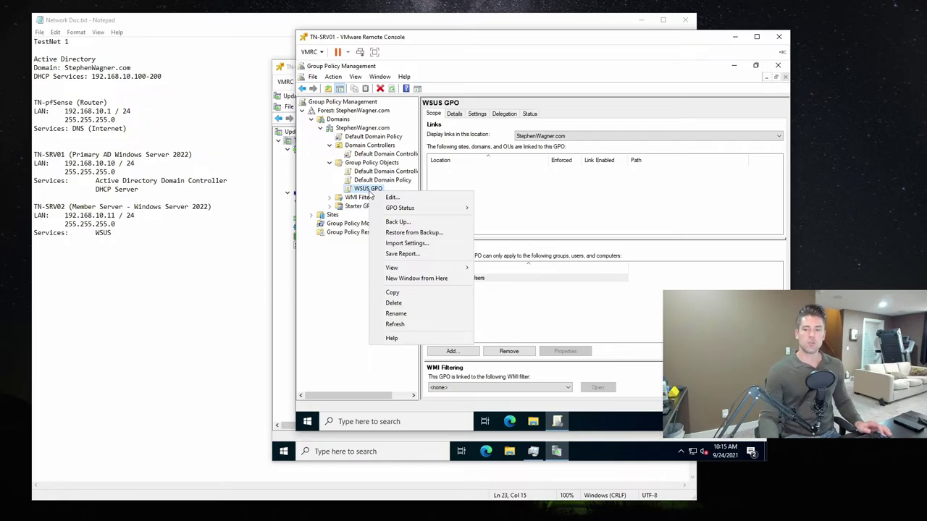
click(391, 197)
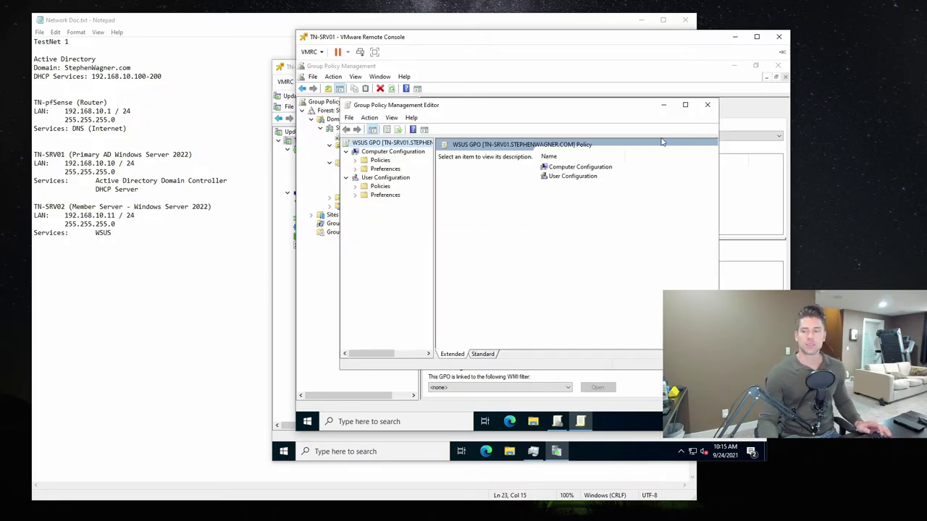
click(685, 105)
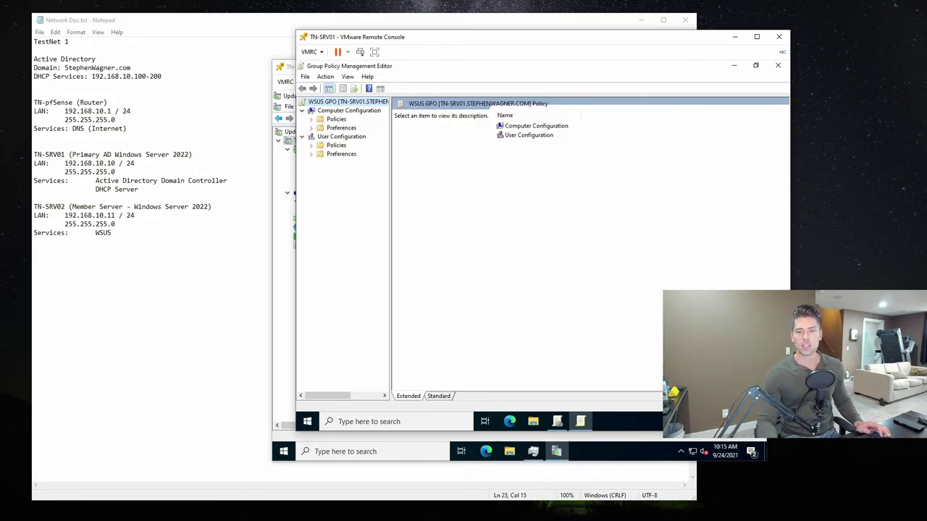
- Examine the Windows Settings and Control Panel Settings categories under the Computer Configuration preferences of WSUS GPO
click(310, 127)
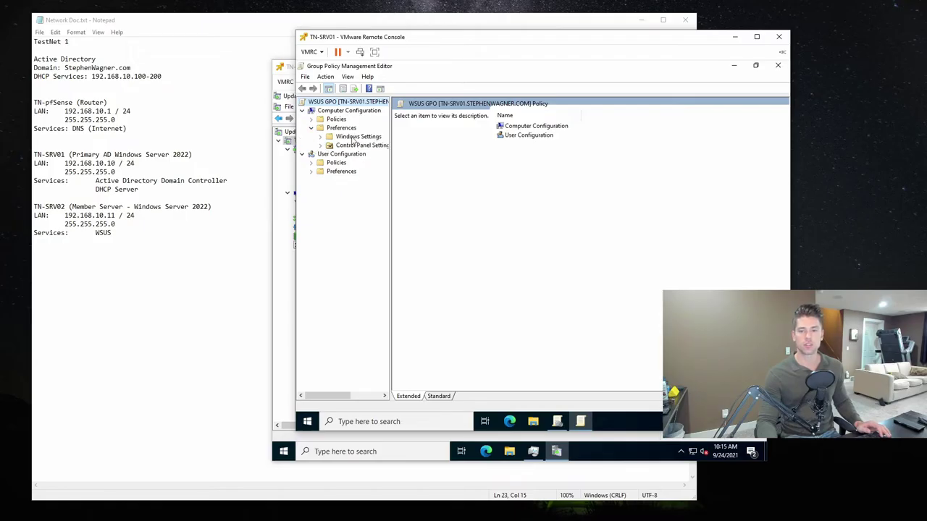
click(344, 128)
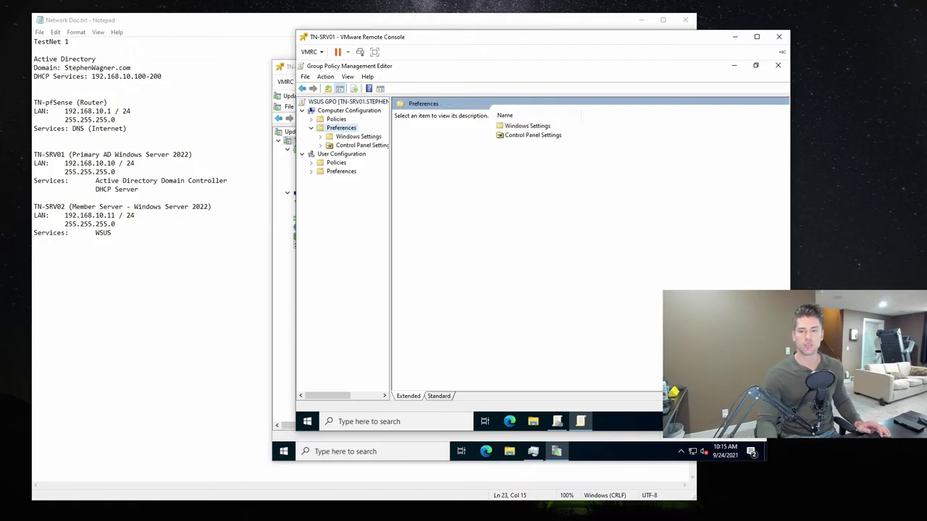
click(321, 137)
click(321, 137)
click(322, 146)
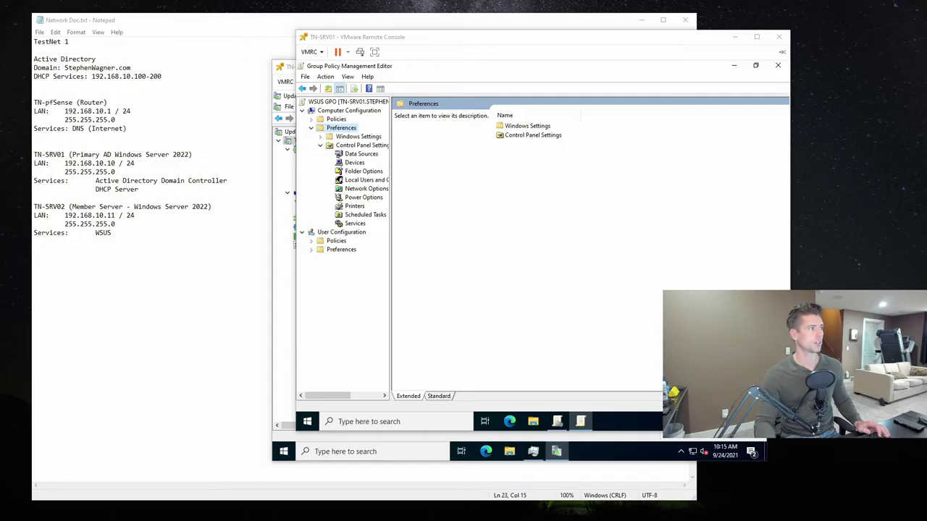
click(349, 117)
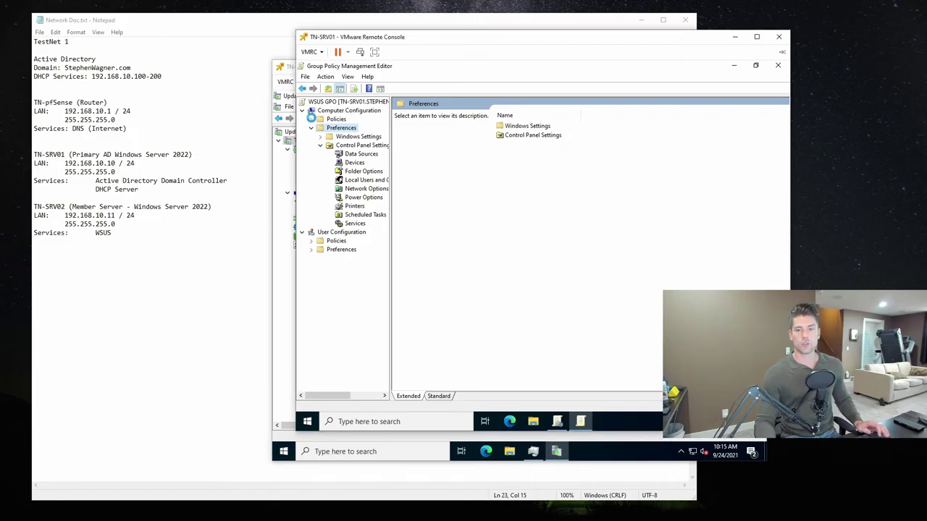
- Open the Windows Update settings under Computer Configuration > Policies > Administrative Templates > Windows Components in WSUS GPO
click(310, 118)
click(311, 153)
click(321, 145)
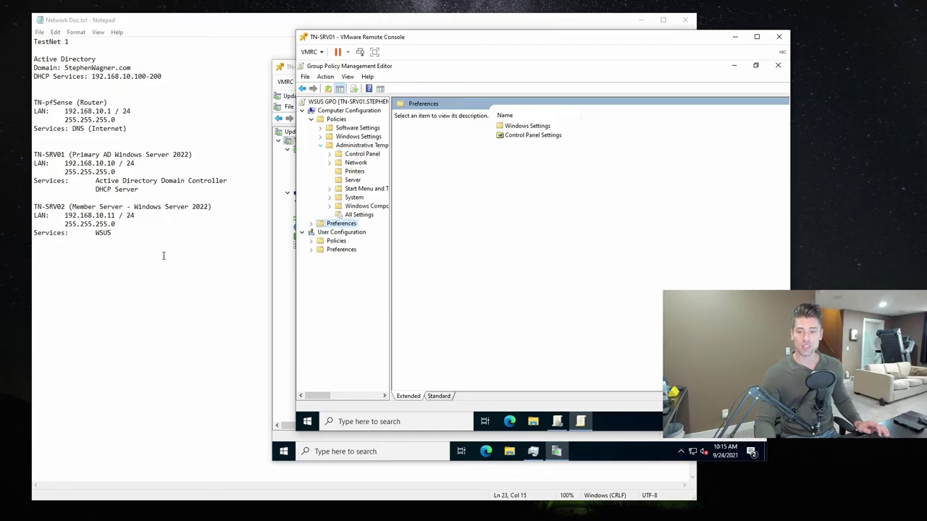
click(329, 206)
scroll(372, 236, down, 12)
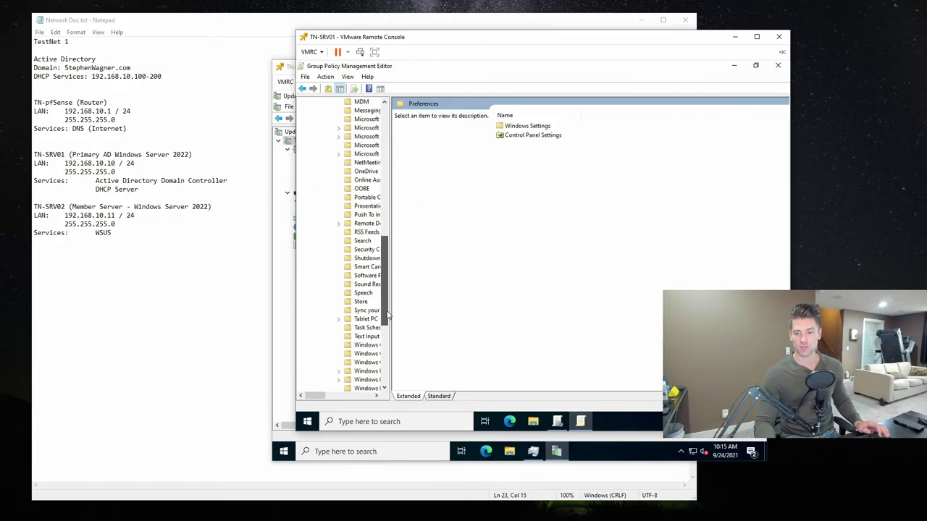
drag(392, 353, 456, 347)
click(386, 354)
click(338, 354)
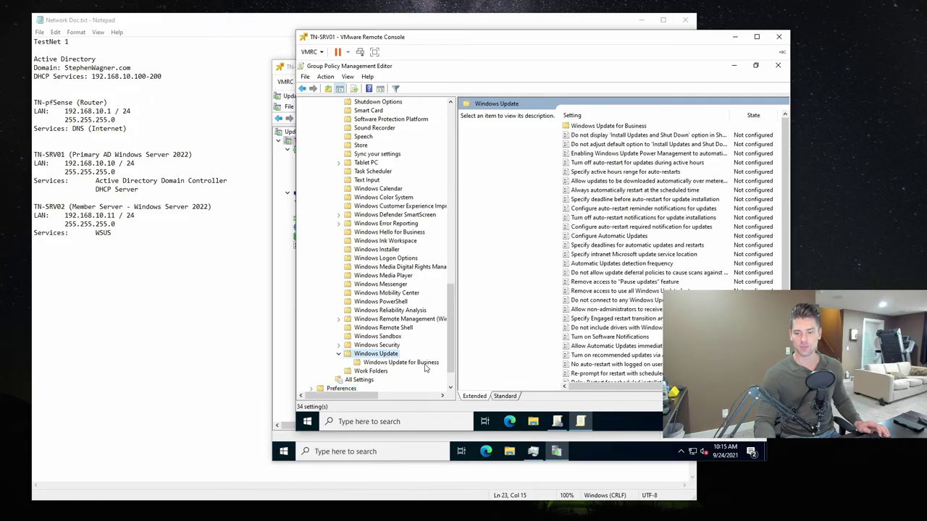
drag(455, 345, 400, 349)
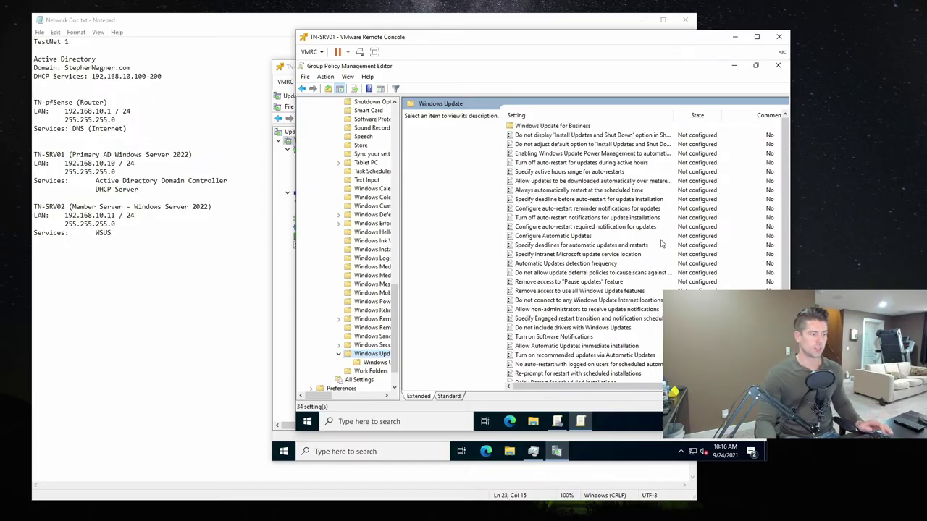
- Enable the policy "Specify intranet Microsoft update service location" and widen its dialog to show the options
click(583, 209)
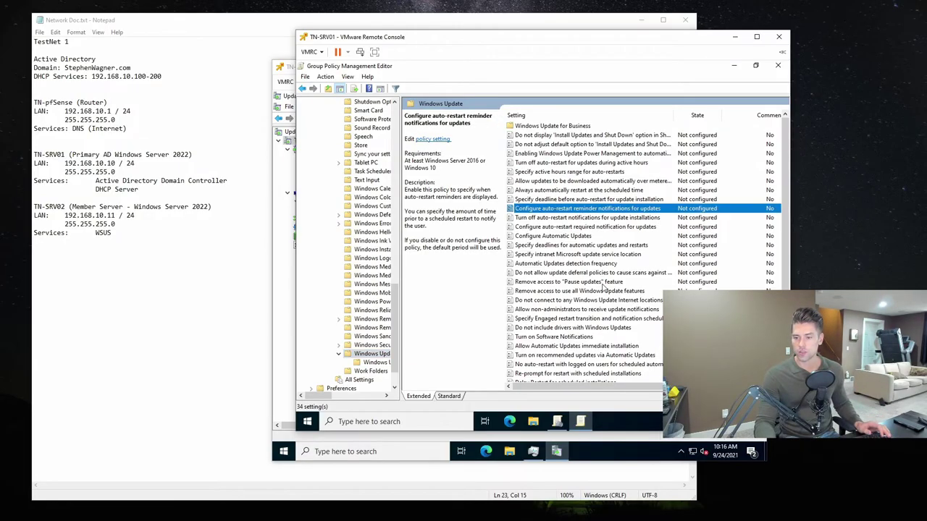
key(Down)
key(Down)
key(Down)
key(Down)
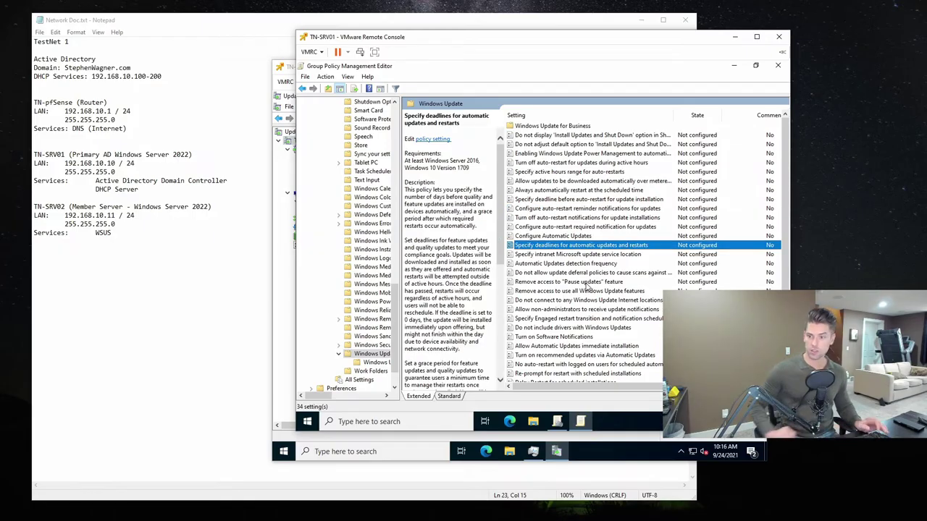
click(531, 254)
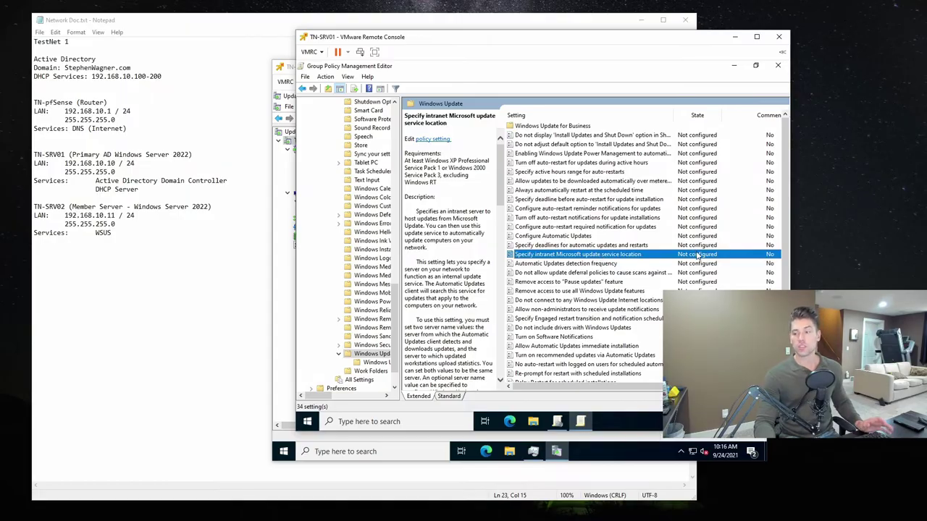
double_click(569, 256)
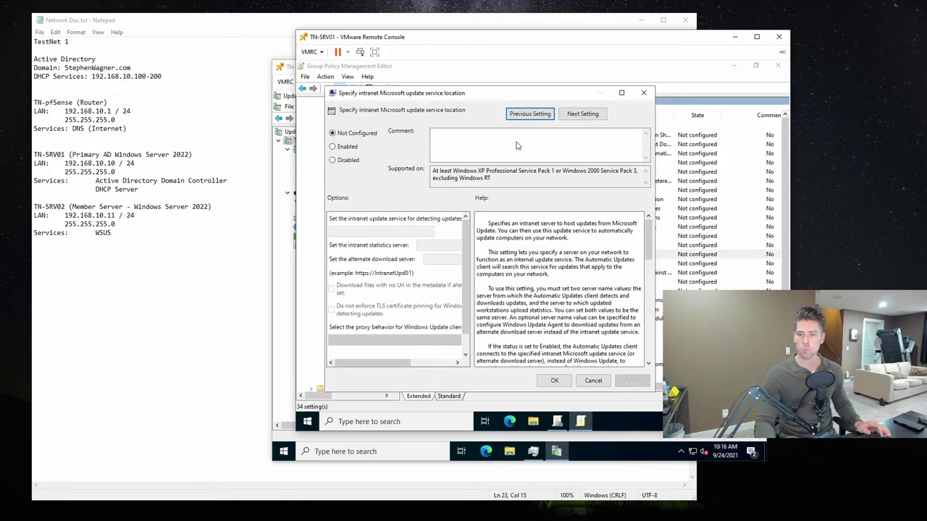
click(343, 147)
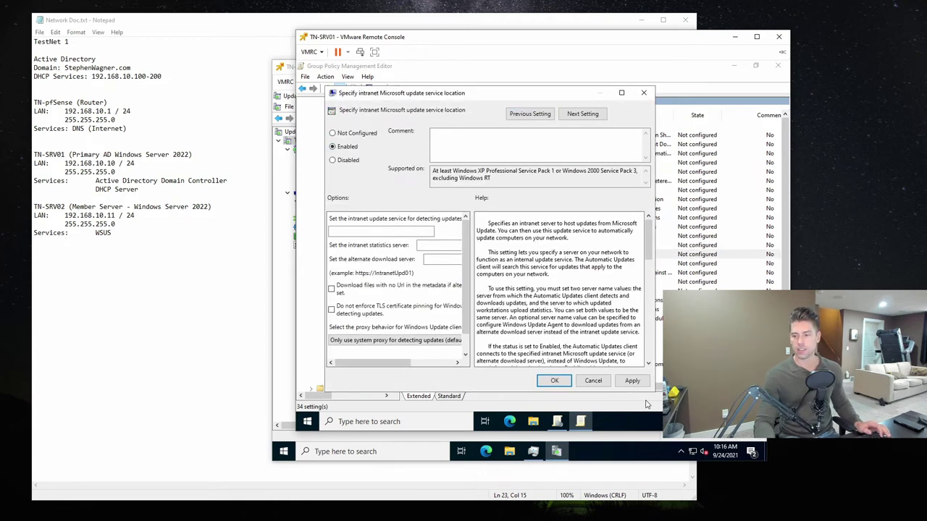
drag(656, 393, 756, 393)
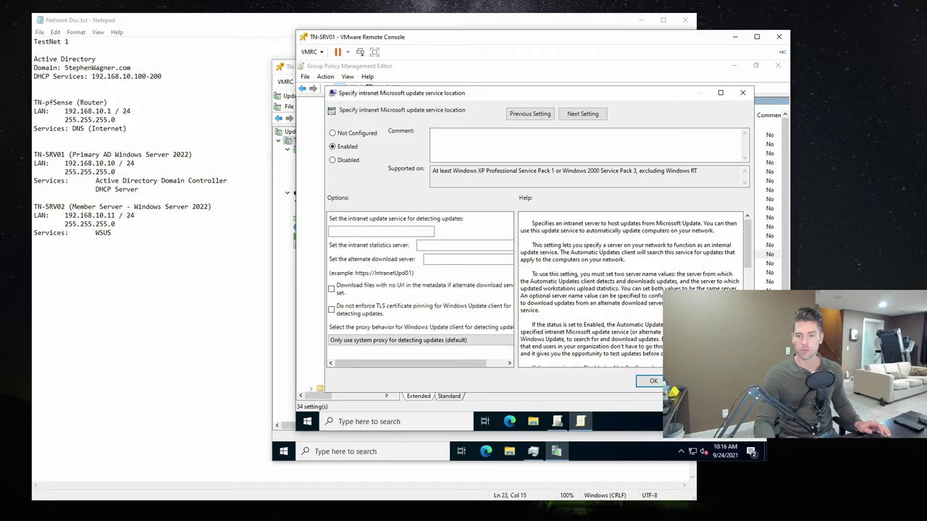
click(373, 231)
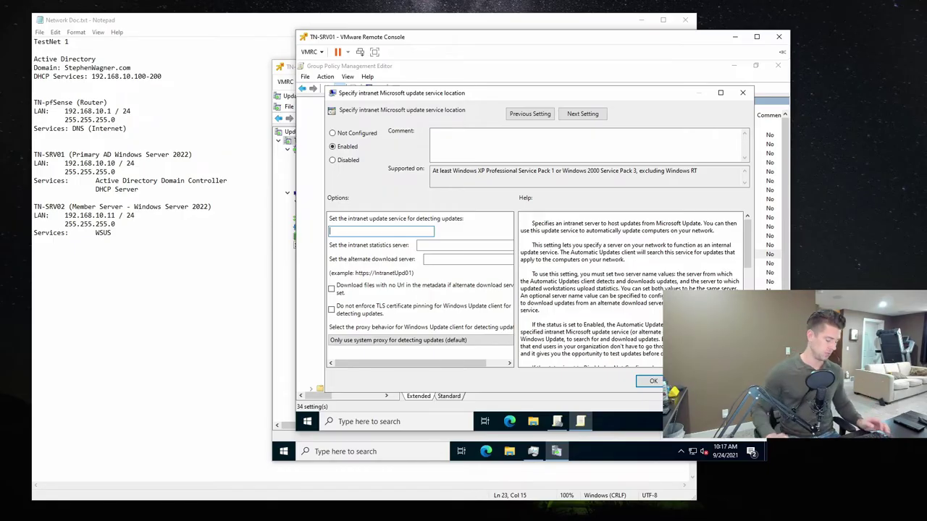
text(h)
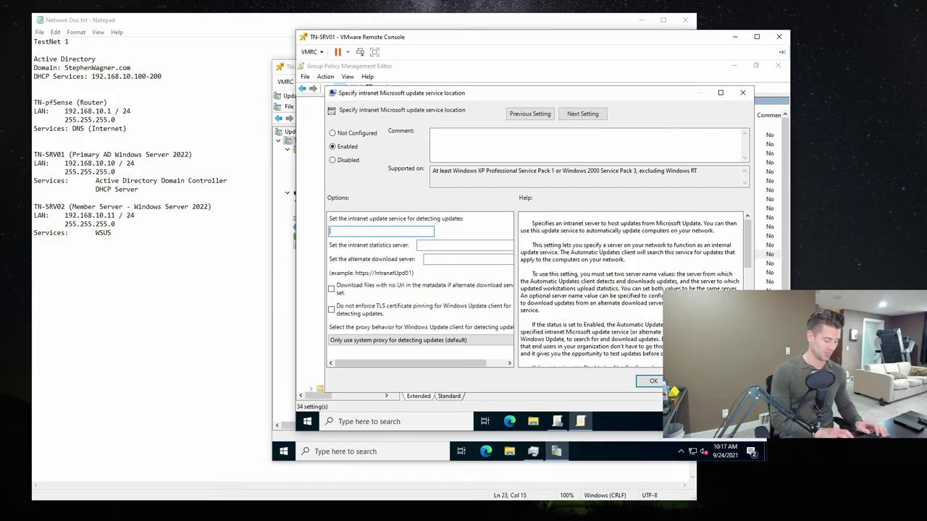
text(ttp://)
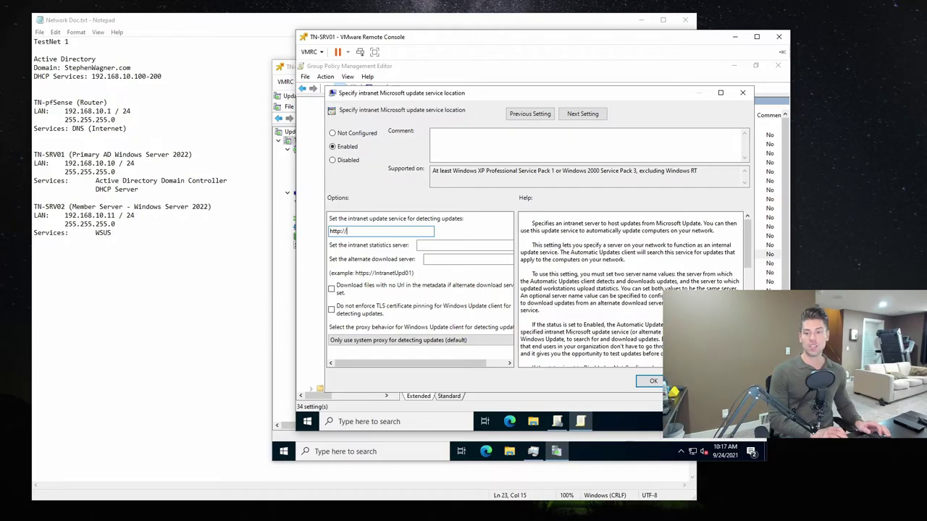
text(TN-SRV02)
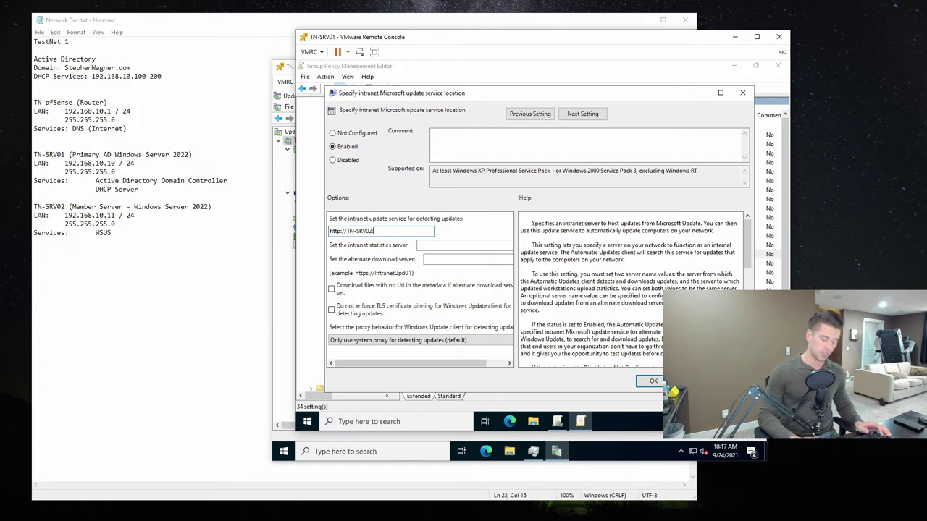
text(:8530)
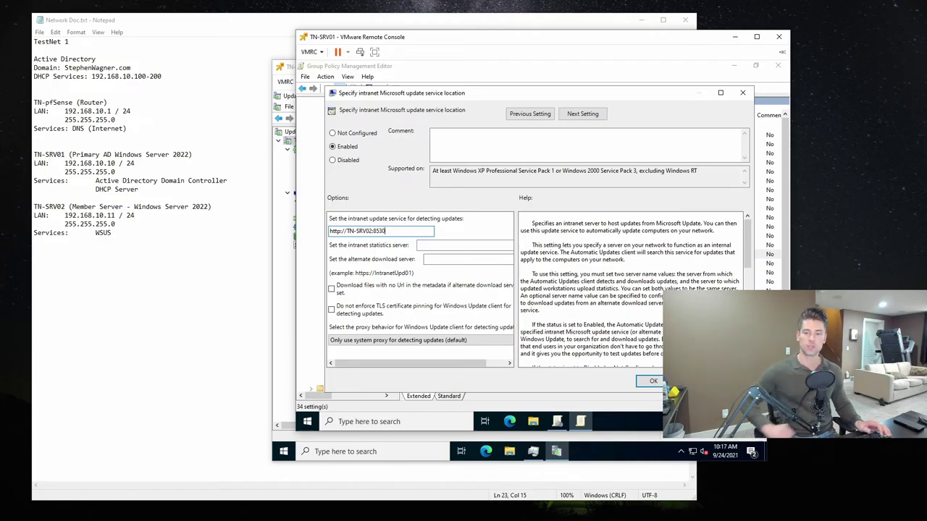
key(ctrl+a)
key(ctrl+c)
key(Tab)
key(ctrl+v)
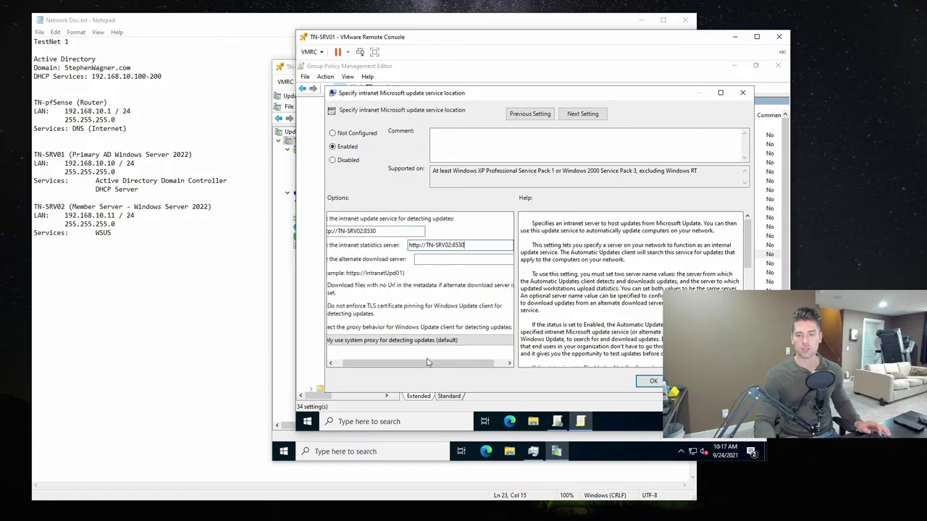
scroll(395, 366, left, 1)
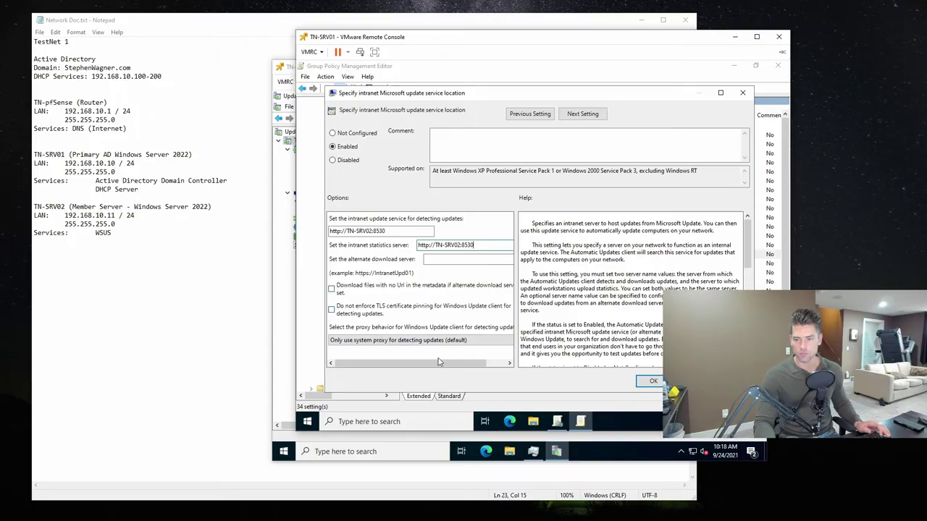
drag(469, 365, 366, 360)
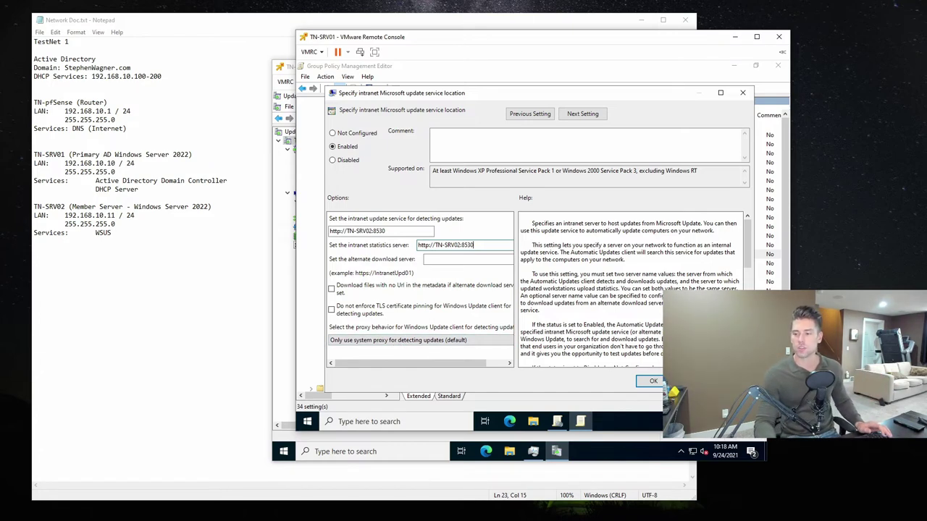
click(653, 381)
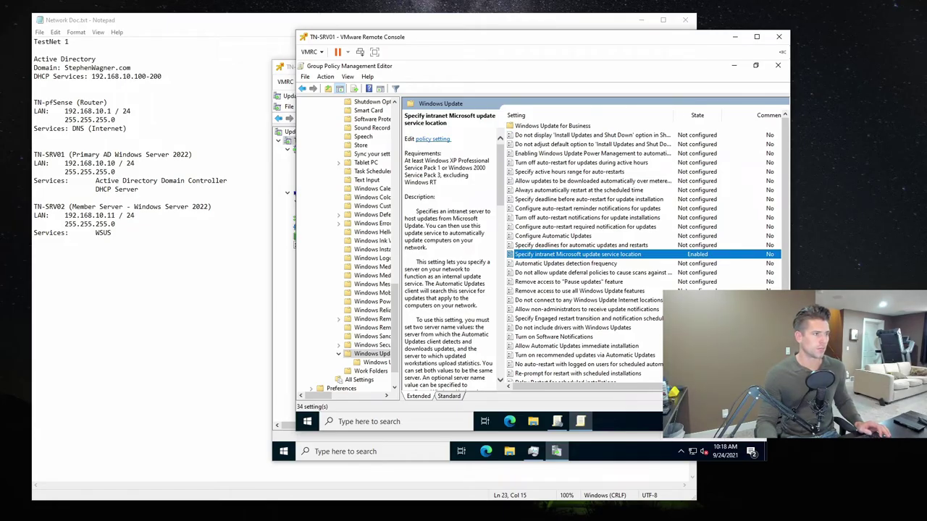
- Sort the Windows Update settings by name and enable the "Configure Automatic Updates" policy
click(580, 173)
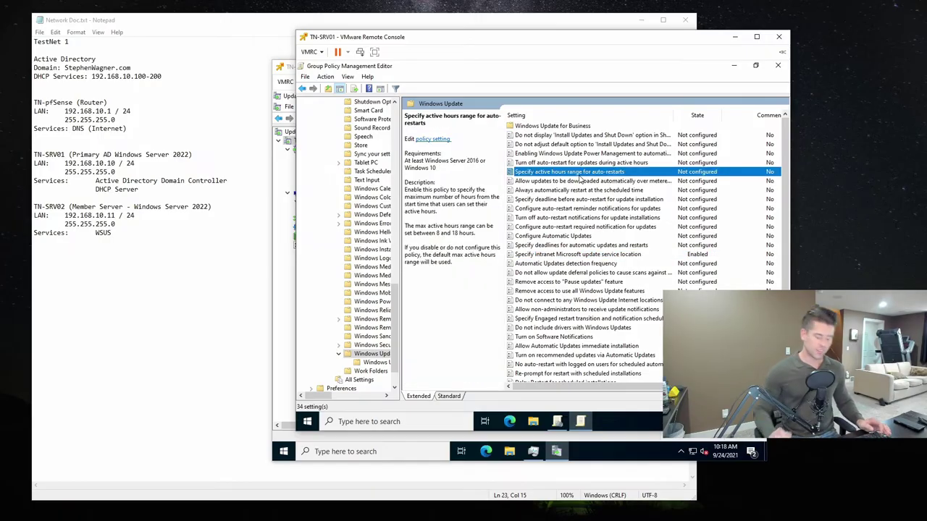
key(Down)
key(Down)
key(Down)
key(Down)
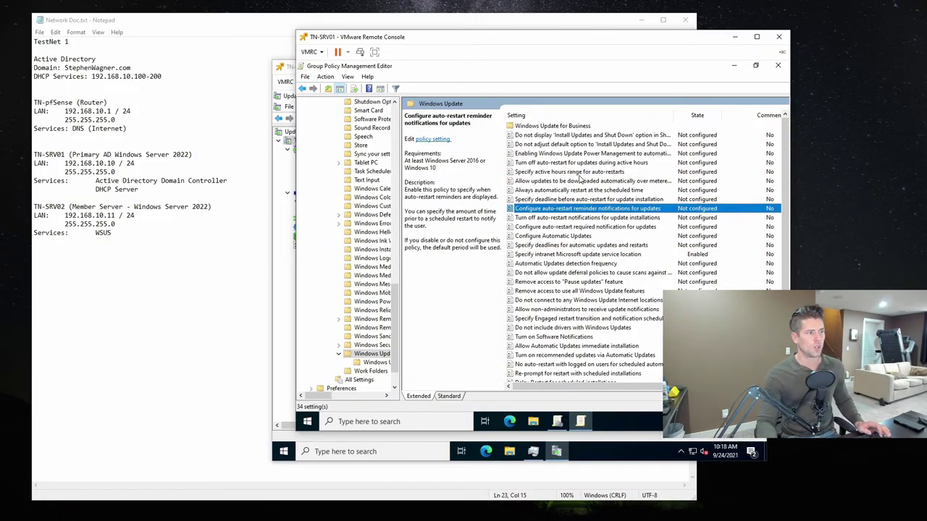
click(549, 115)
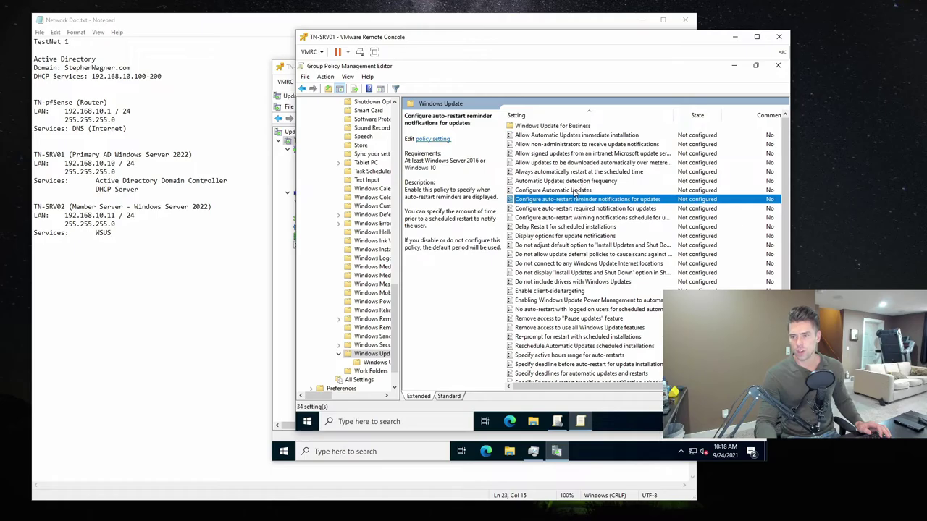
click(573, 190)
double_click(574, 190)
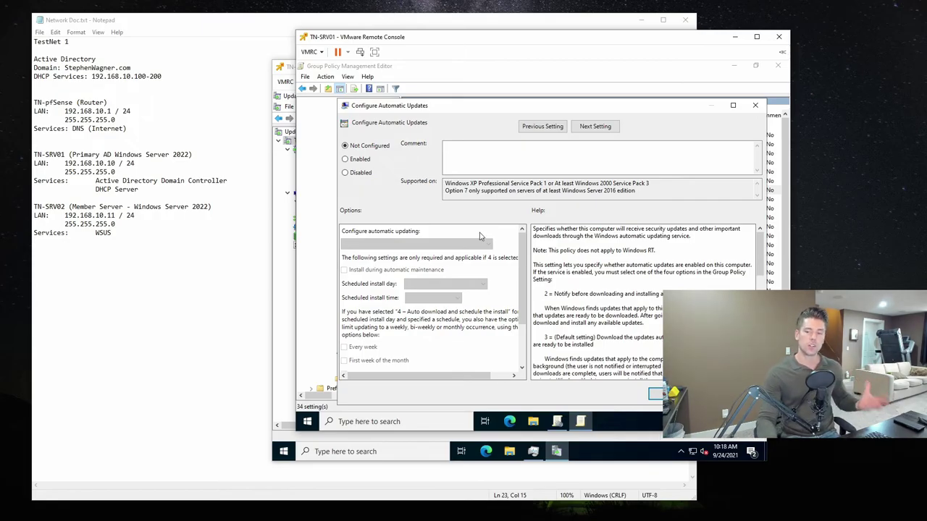
click(363, 163)
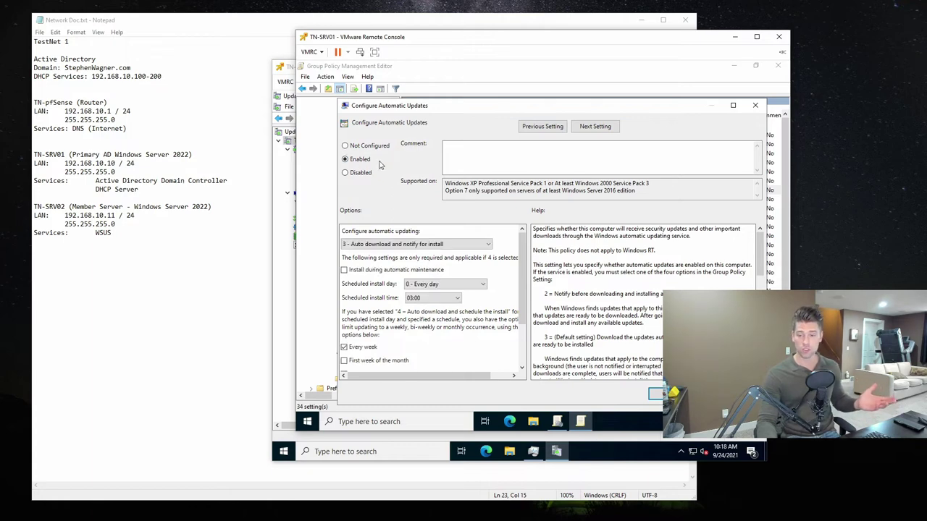
- Choose "3 - Auto download and notify for install" for automatic updating, check the remaining schedule options and save the policy
click(419, 244)
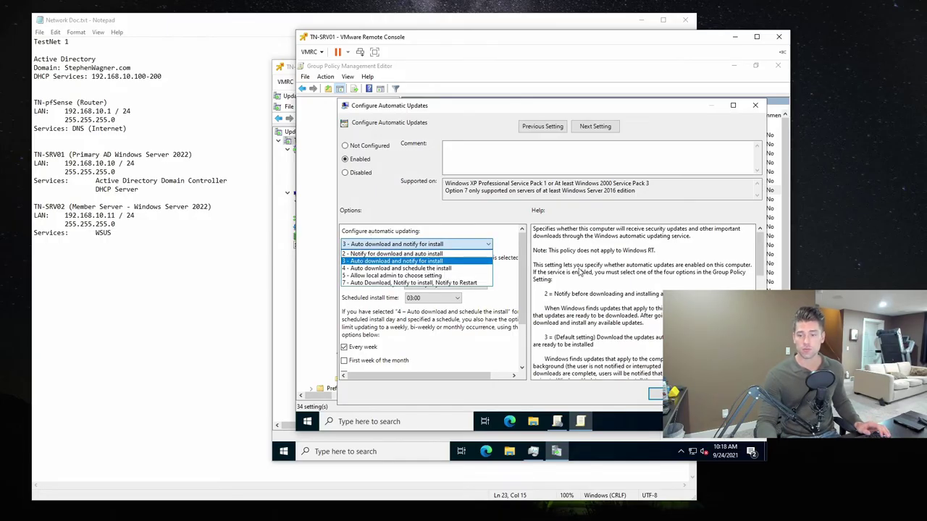
click(396, 266)
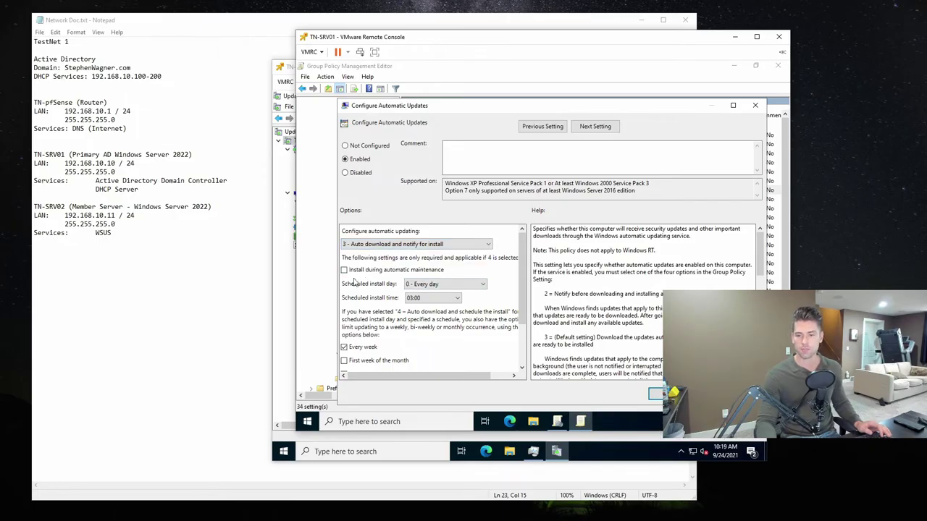
drag(525, 270, 524, 302)
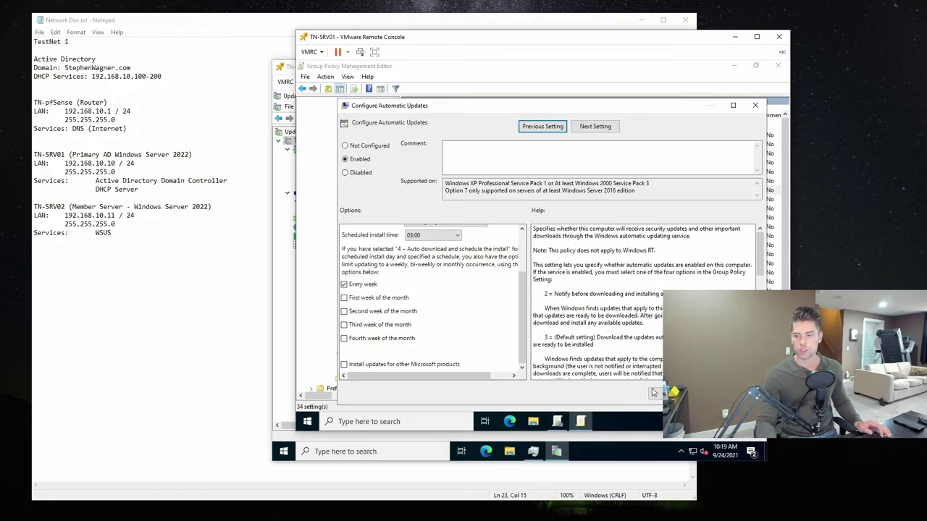
key(Return)
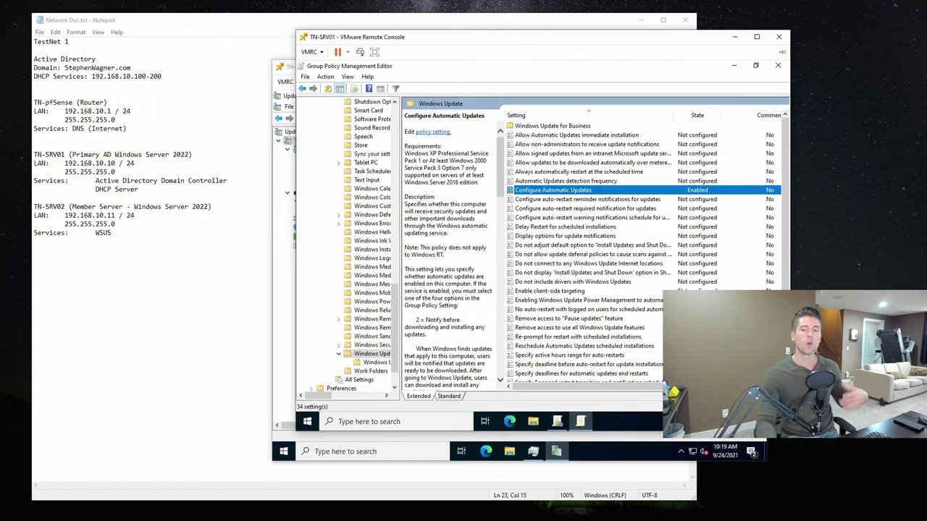
- Collapse Windows Components and open the System folder under the computer Administrative Templates
scroll(395, 329, up, 2)
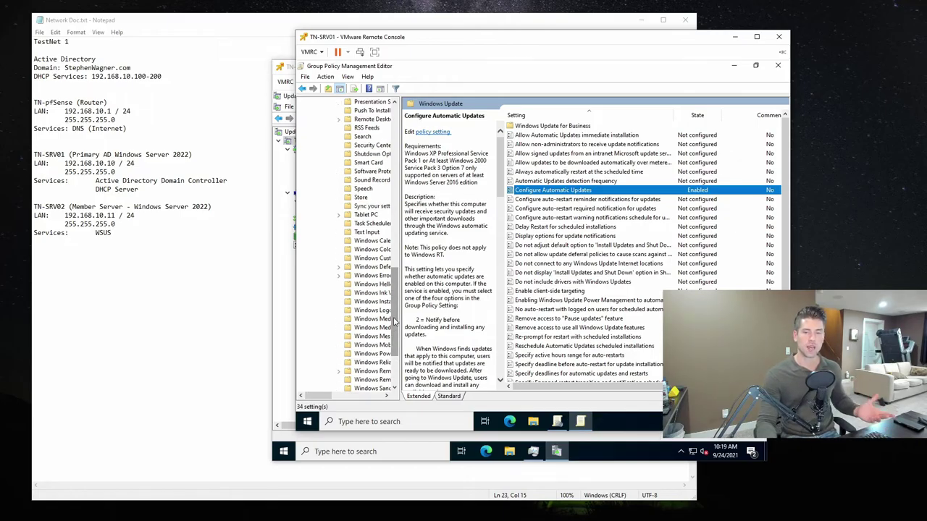
scroll(395, 322, up, 3)
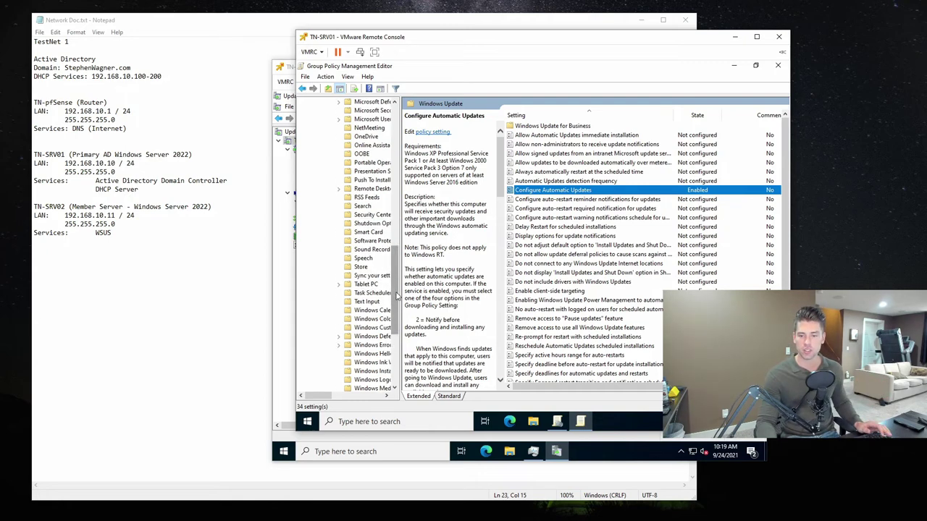
drag(396, 294, 401, 313)
click(370, 163)
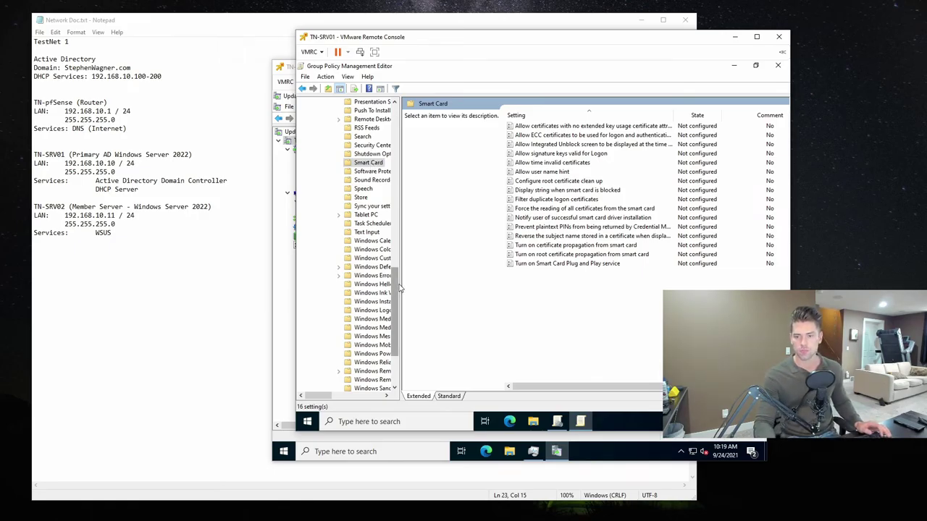
drag(399, 286, 447, 142)
click(330, 208)
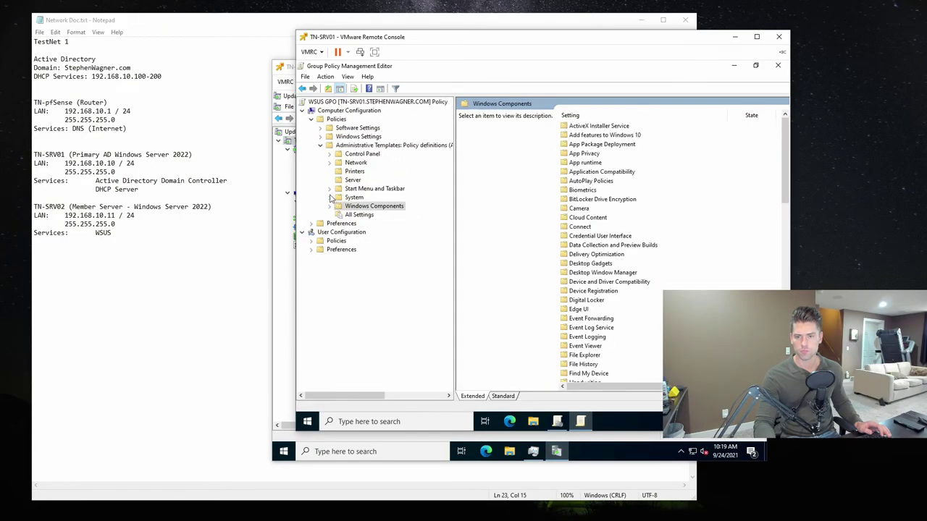
click(329, 197)
click(353, 102)
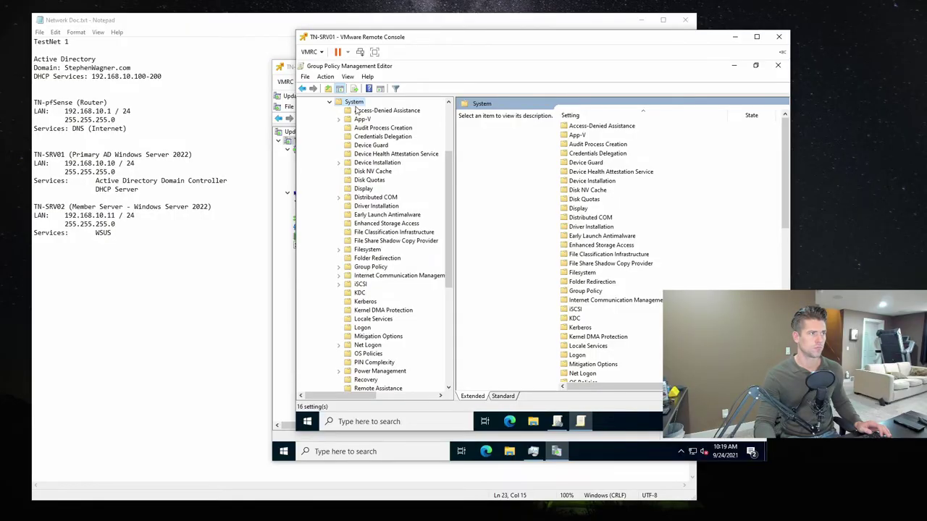
- Enable "Specify settings for optional component installation and component repair" with repair content downloaded directly from Windows Update, save it and close the policy editor
drag(786, 167, 785, 319)
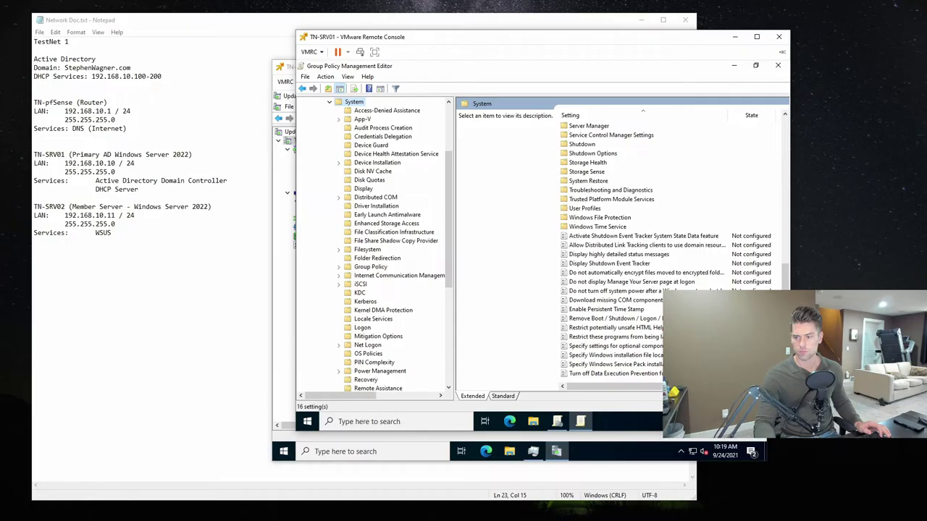
click(612, 346)
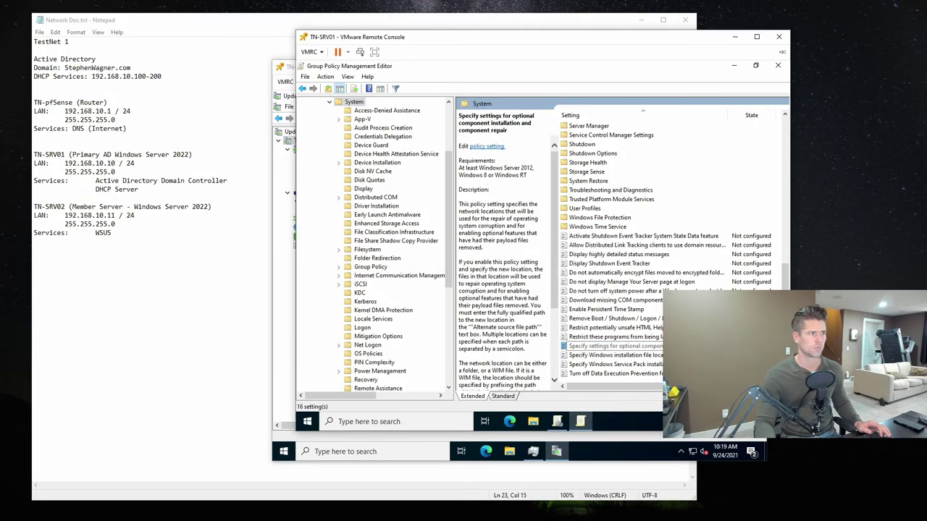
double_click(612, 346)
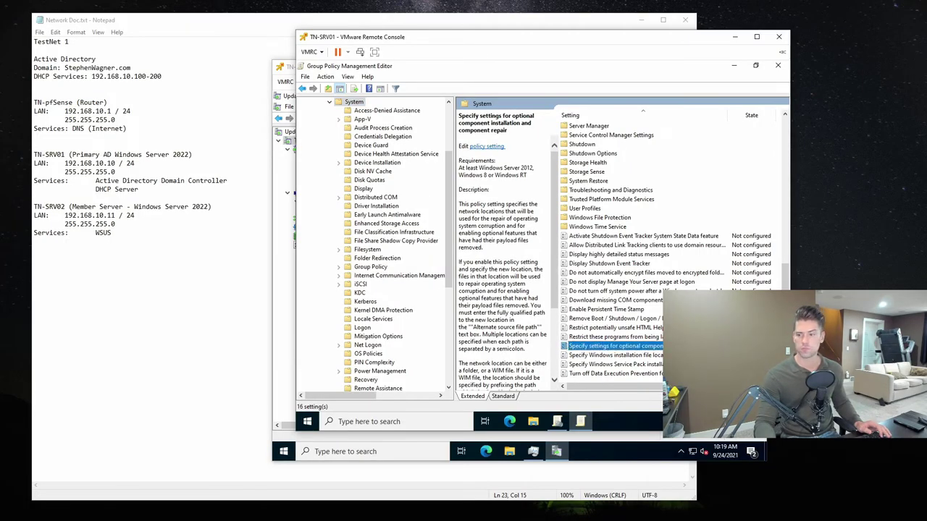
drag(502, 122, 485, 113)
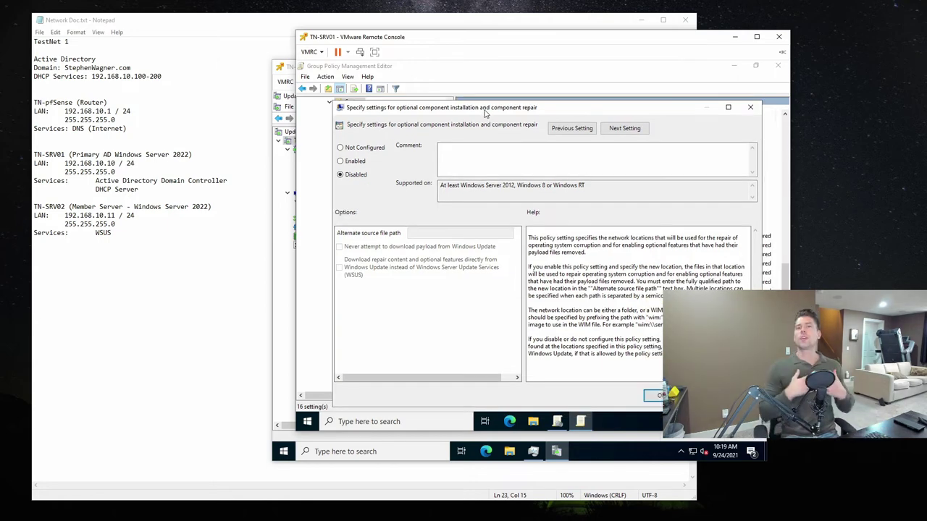
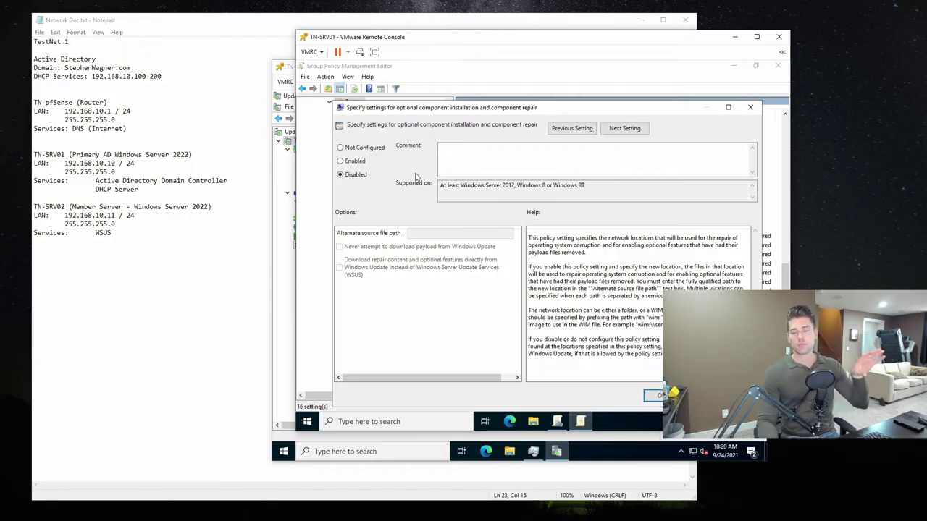
click(354, 162)
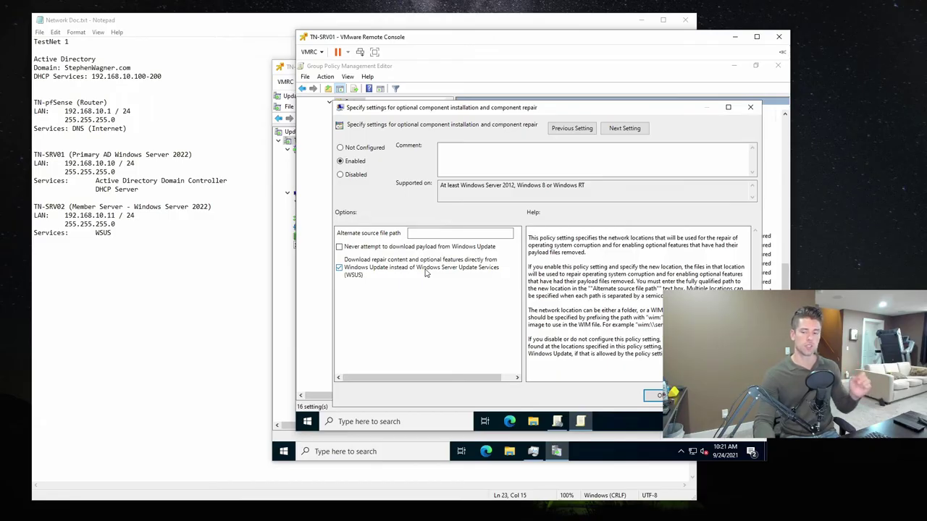
click(661, 395)
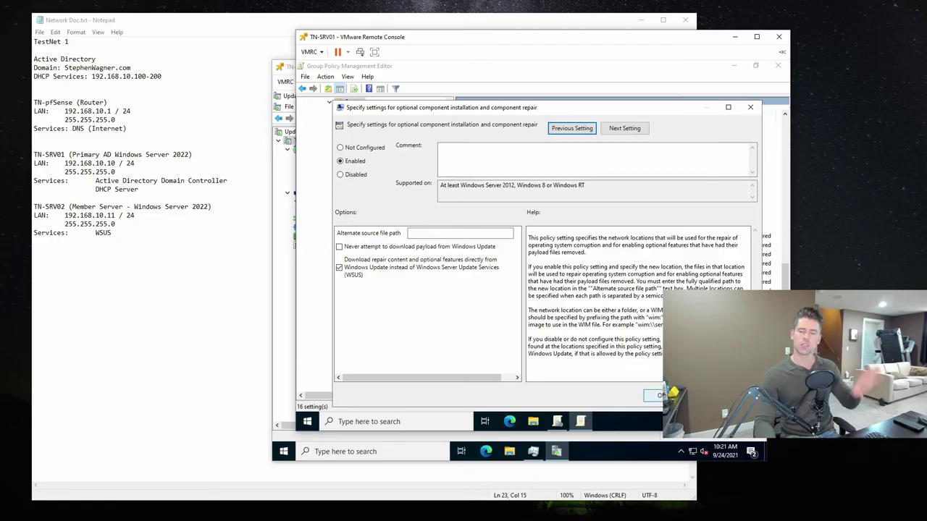
click(656, 396)
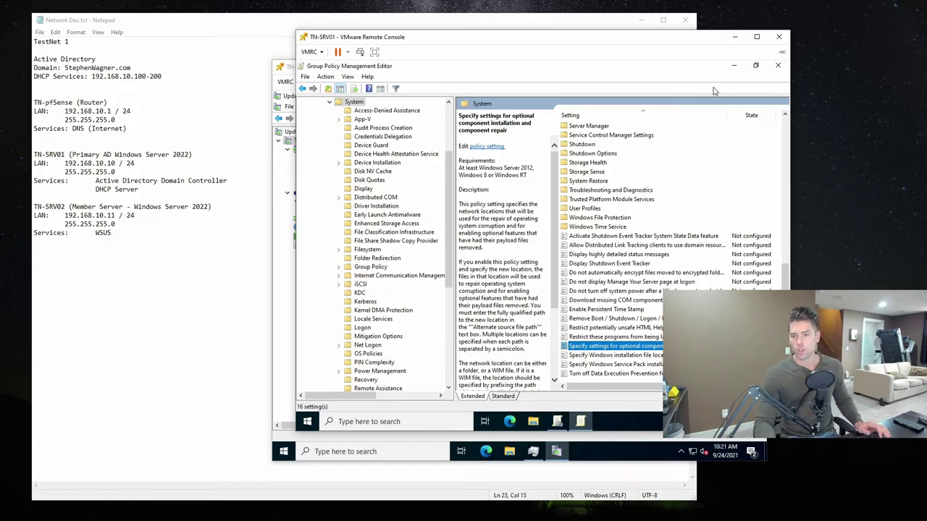
click(778, 65)
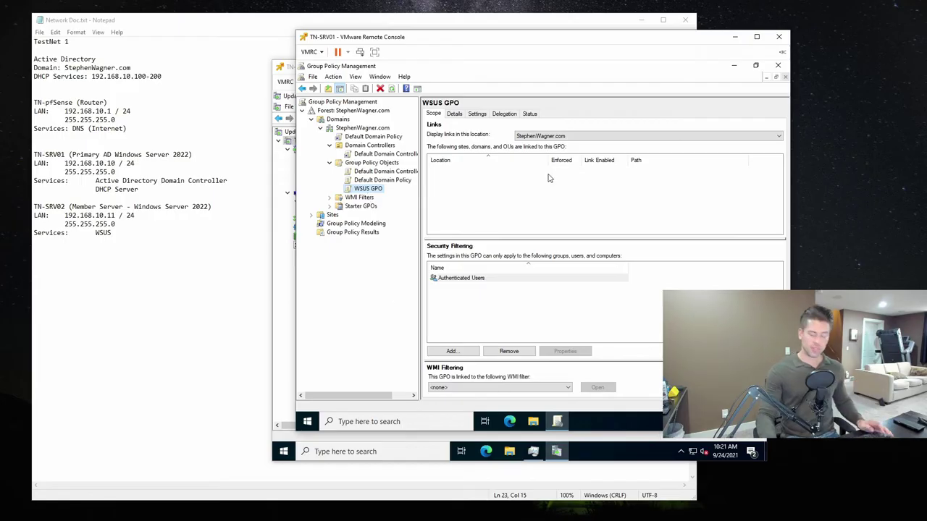
- Open Active Directory Users and Computers, examine which new objects the Computers container can hold, and close the console
key(super)
text(active)
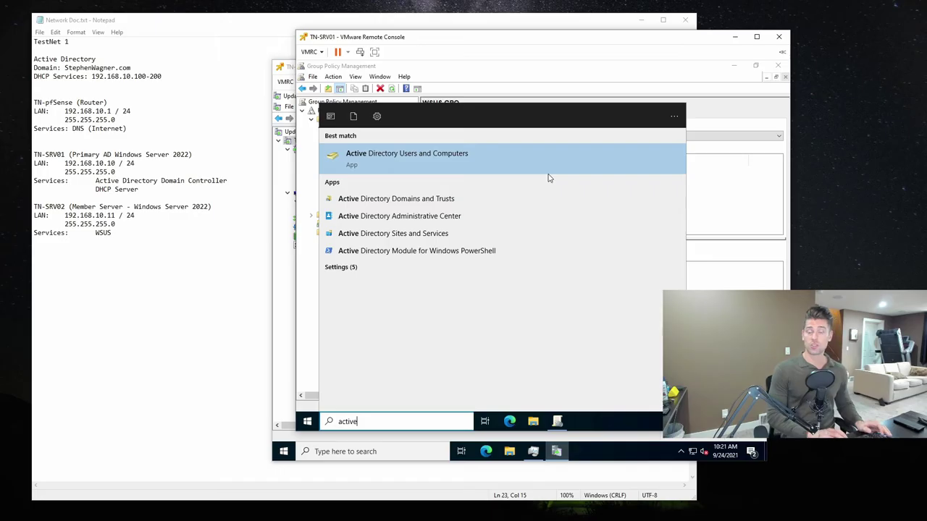
key(Return)
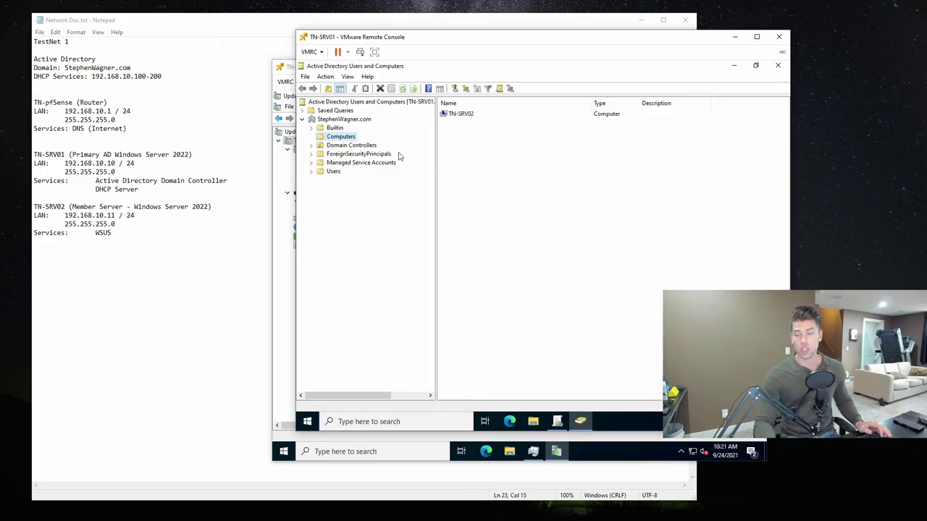
right_click(334, 138)
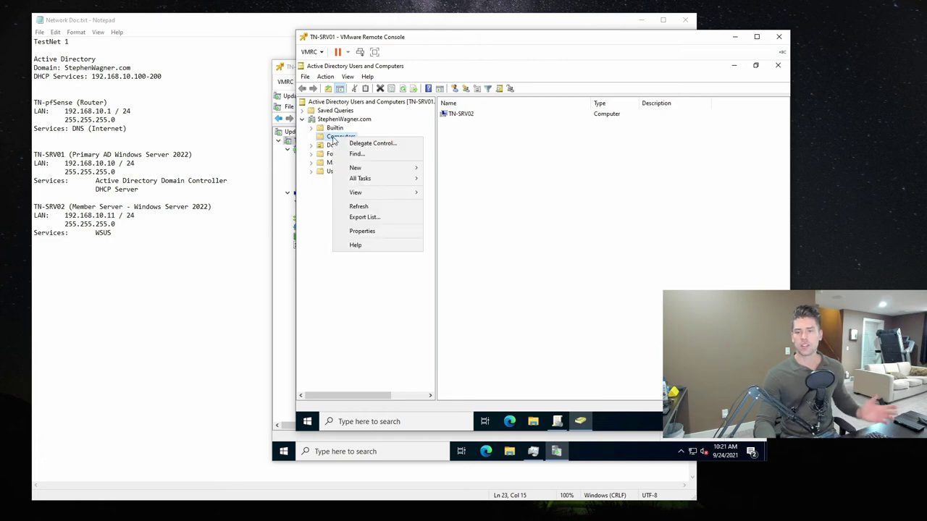
mouse_move(387, 168)
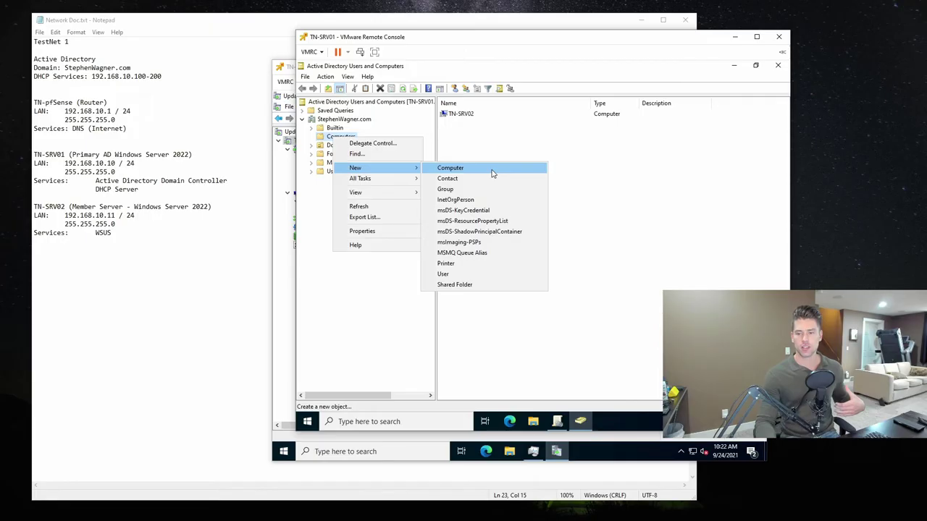
click(649, 151)
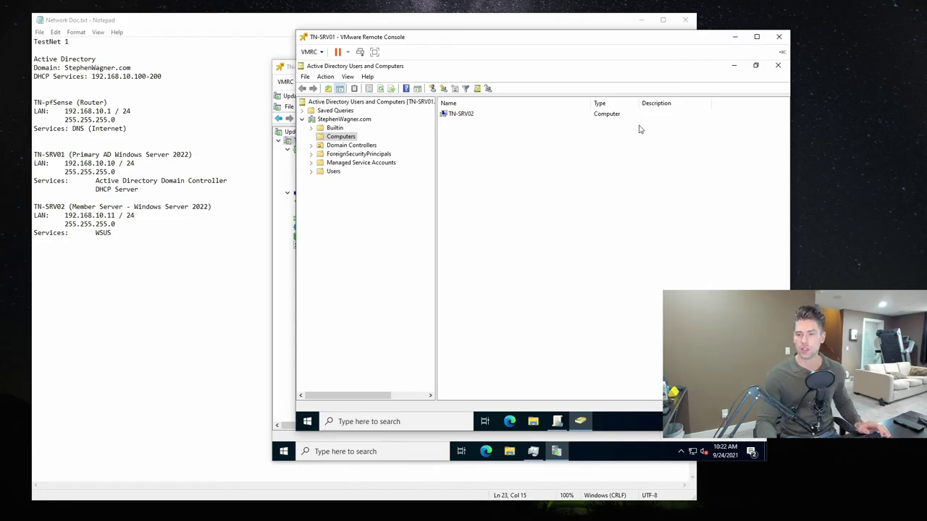
click(778, 66)
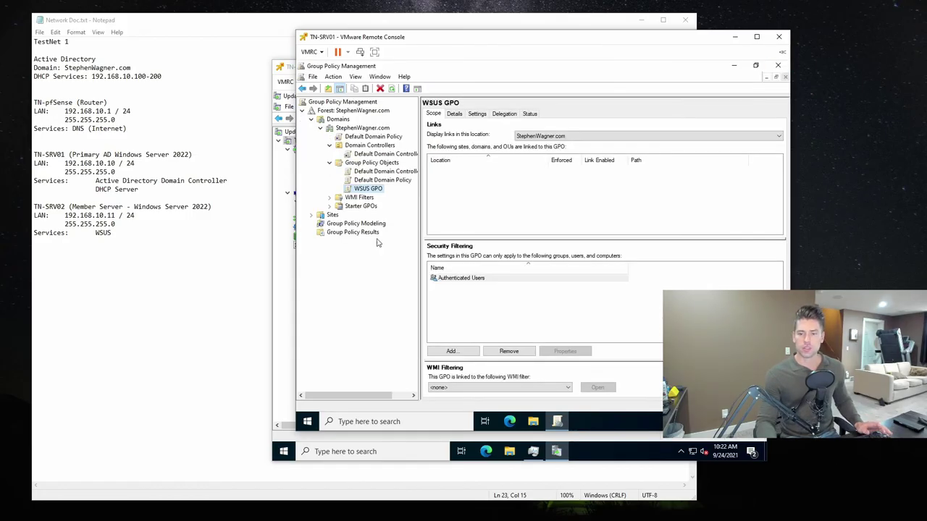
- Examine the available commands, GPO status options and details of the WSUS GPO under Group Policy Objects
right_click(367, 190)
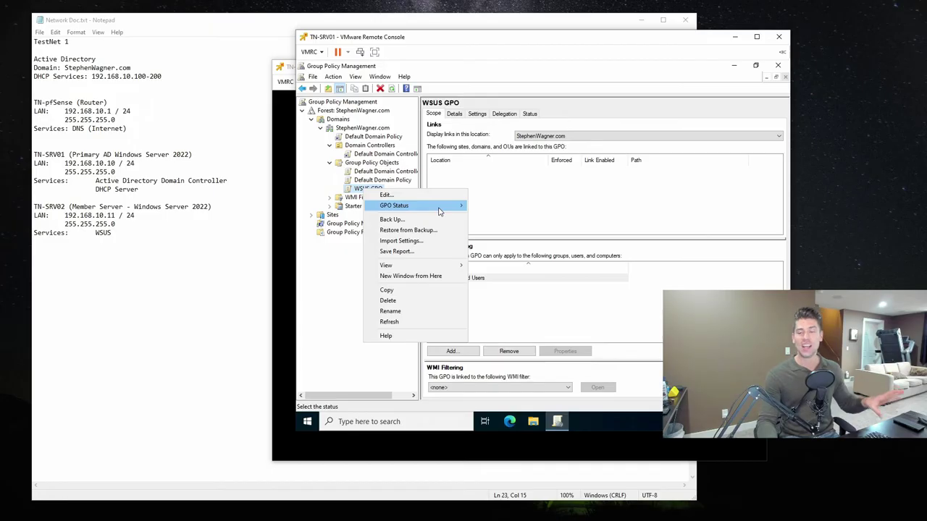
mouse_move(440, 210)
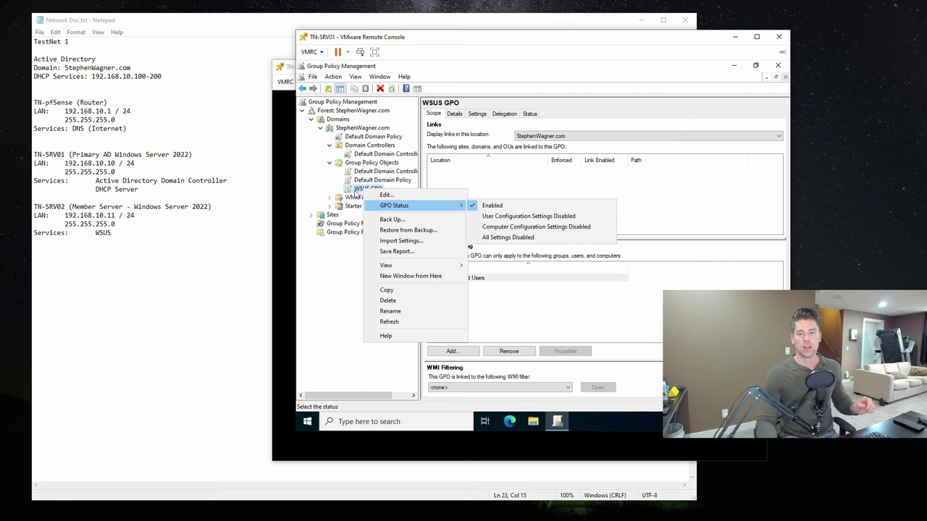
click(357, 192)
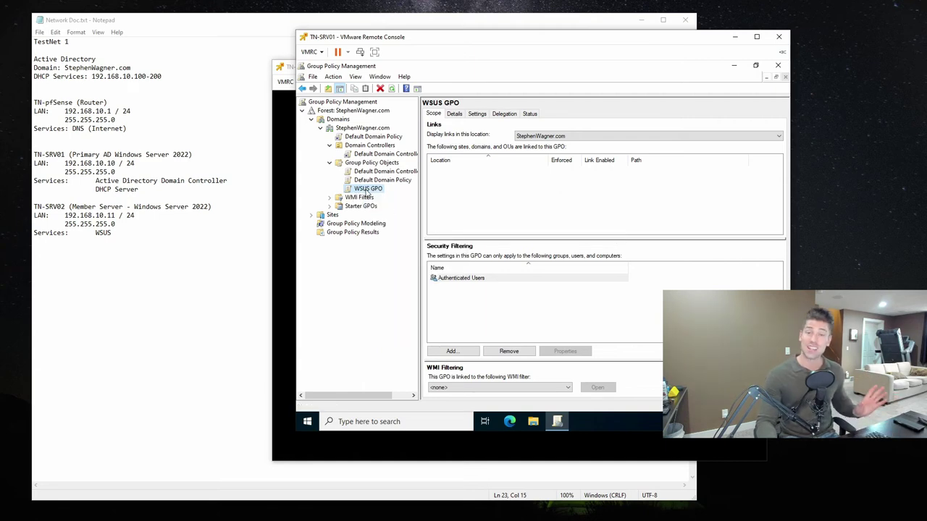
right_click(367, 191)
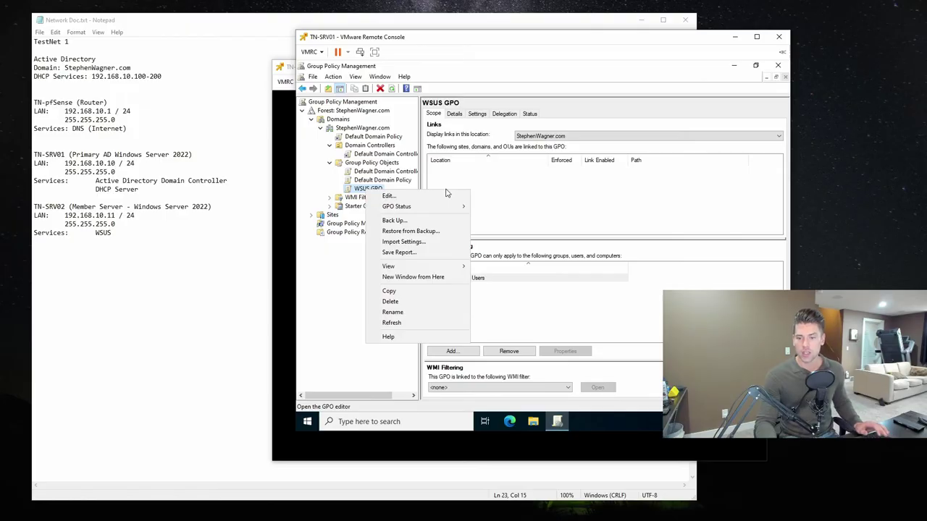
click(559, 192)
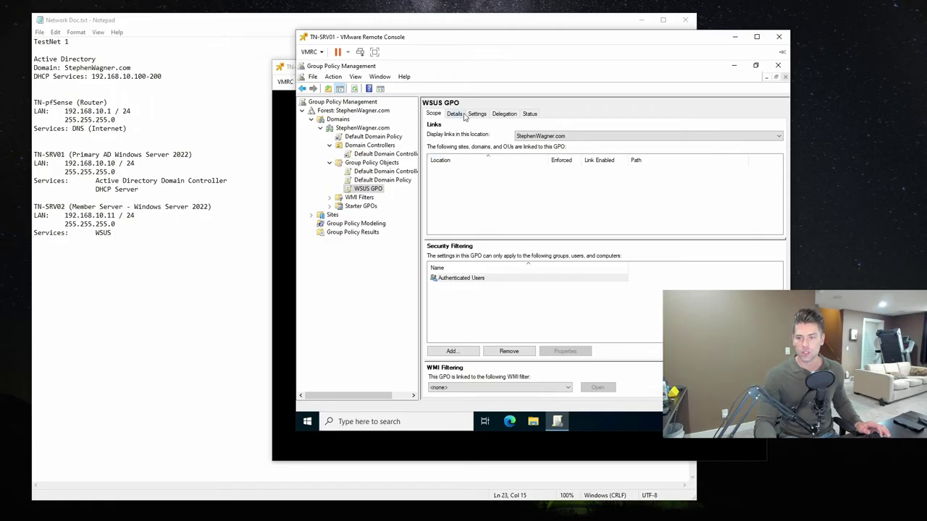
right_click(367, 189)
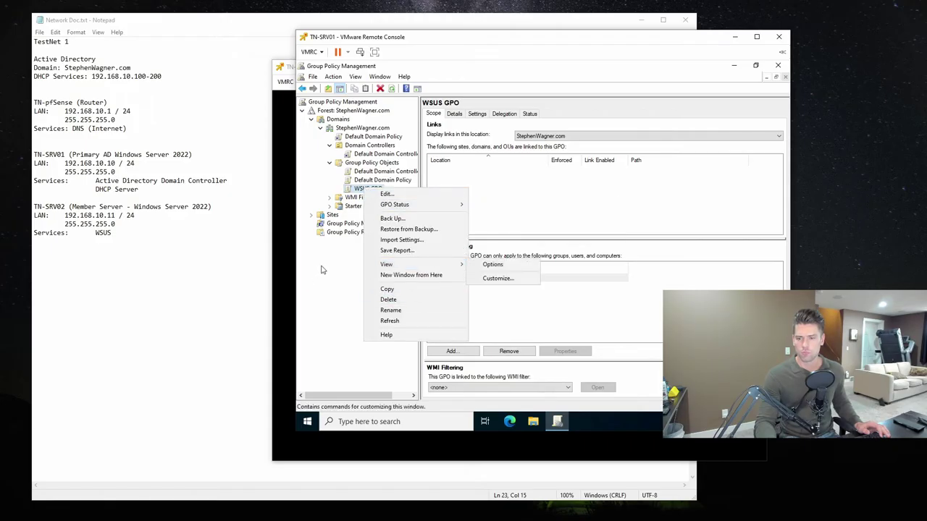
click(488, 137)
click(454, 114)
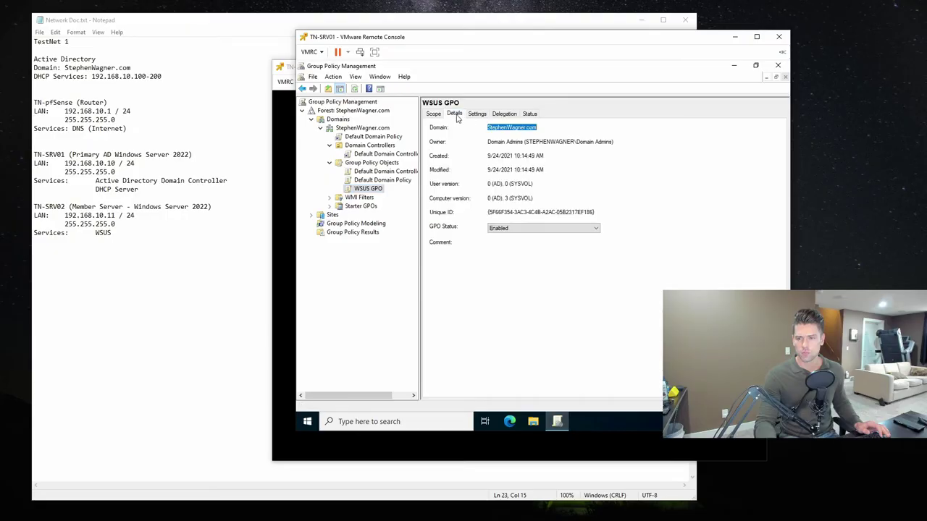
click(484, 115)
click(449, 116)
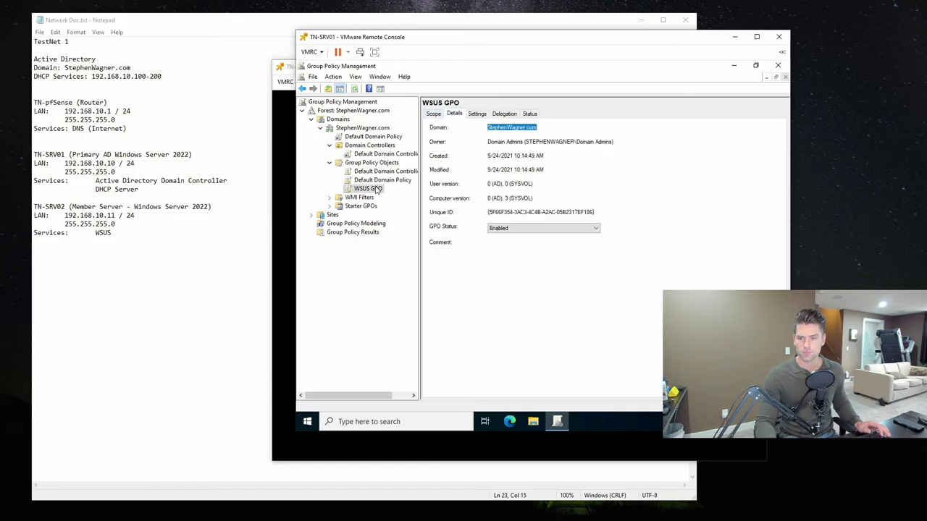
- Link the WSUS GPO to the root of the domain and display the linked GPO's scope
drag(371, 191, 375, 131)
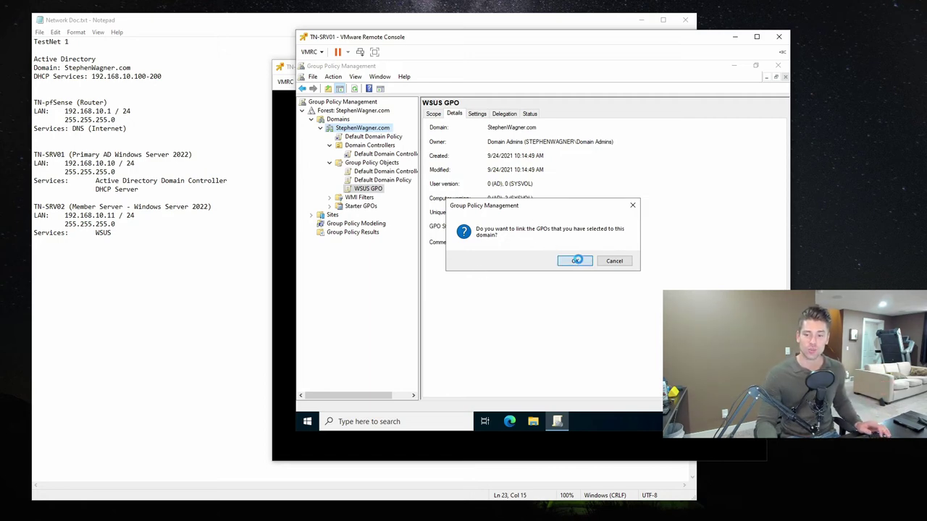
click(575, 261)
click(378, 129)
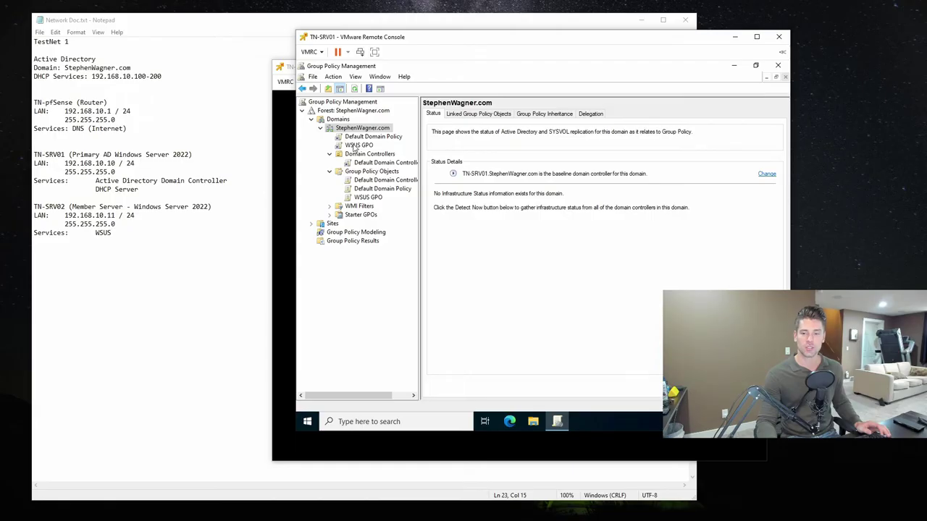
click(358, 145)
click(608, 260)
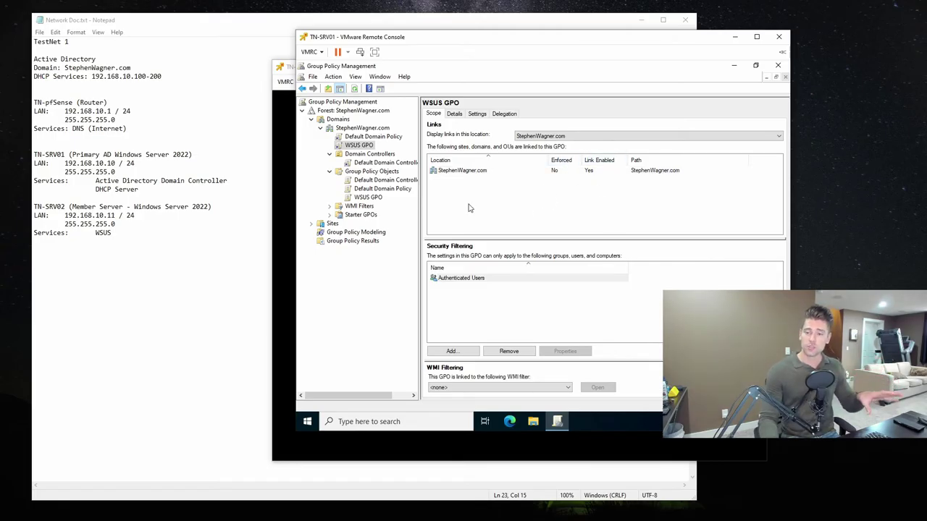
- Check the GPO status choices in the linked WSUS GPO's details without changing the status
click(456, 114)
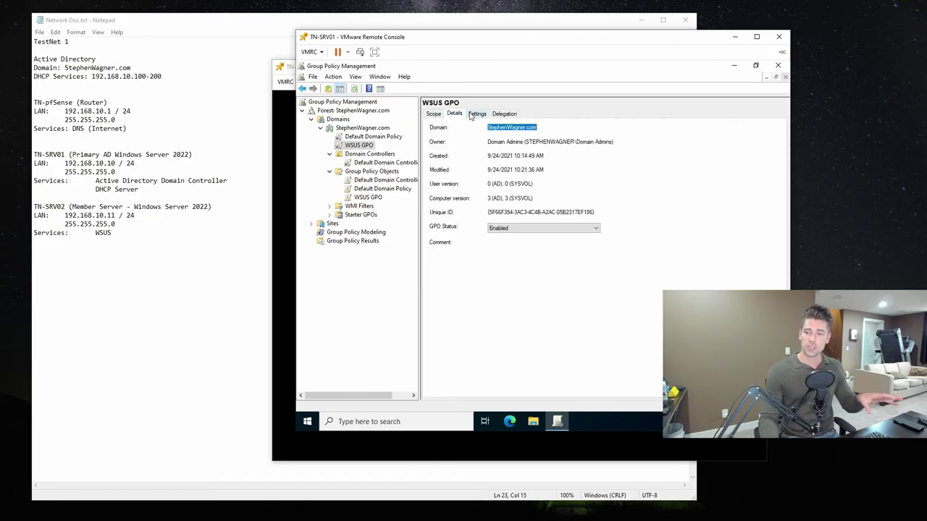
click(528, 229)
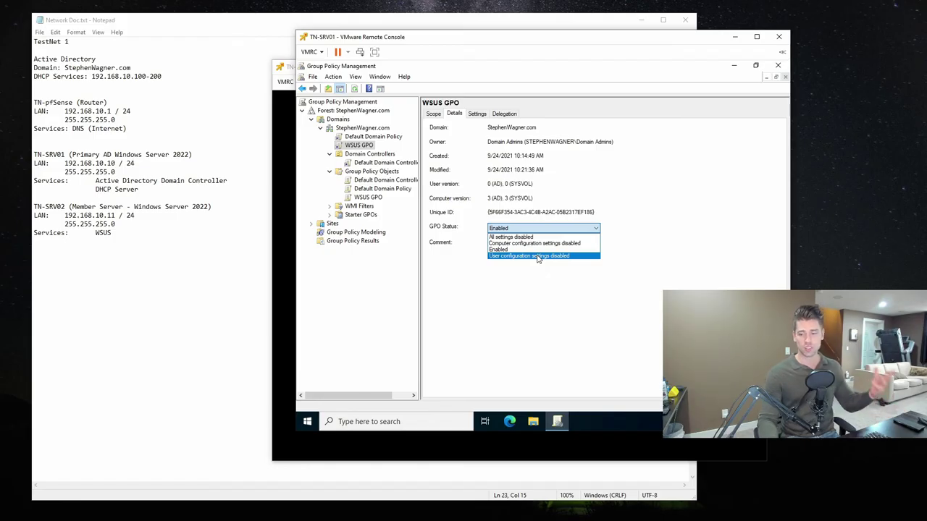
click(552, 294)
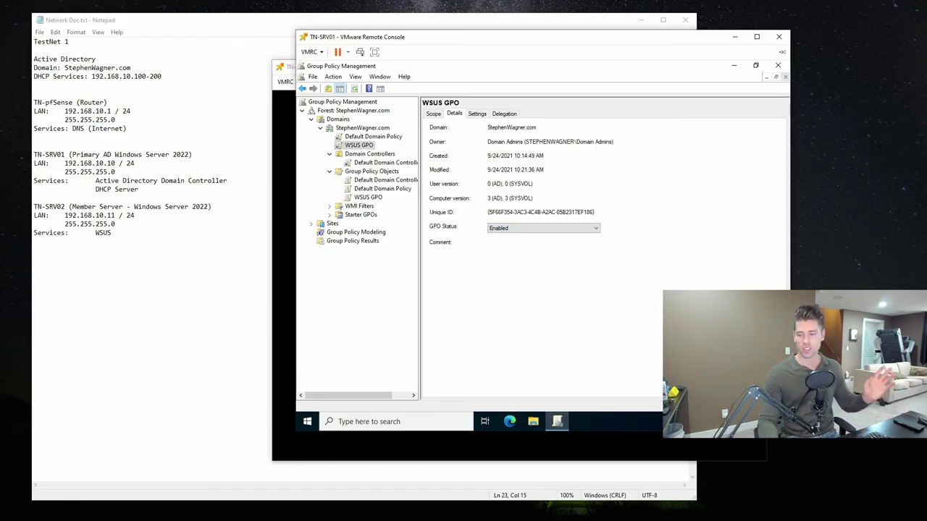
- Generate the WSUS GPO settings report, expand all its sections and review the component repair and Windows Update policies
click(477, 114)
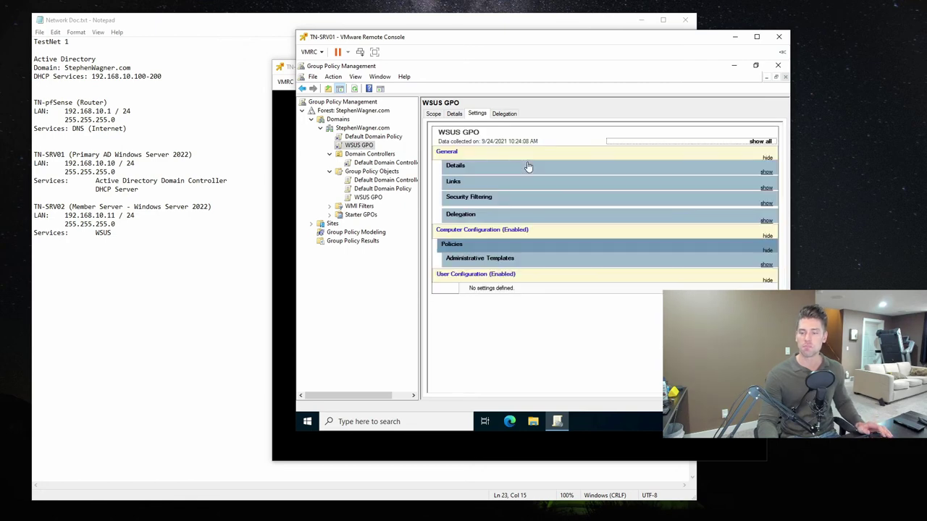
click(757, 145)
drag(780, 176, 780, 274)
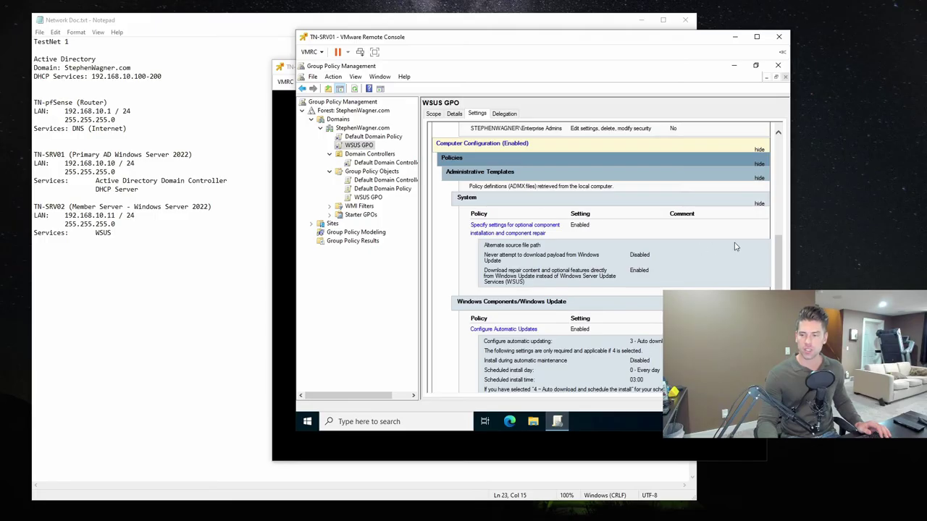
drag(779, 255, 779, 310)
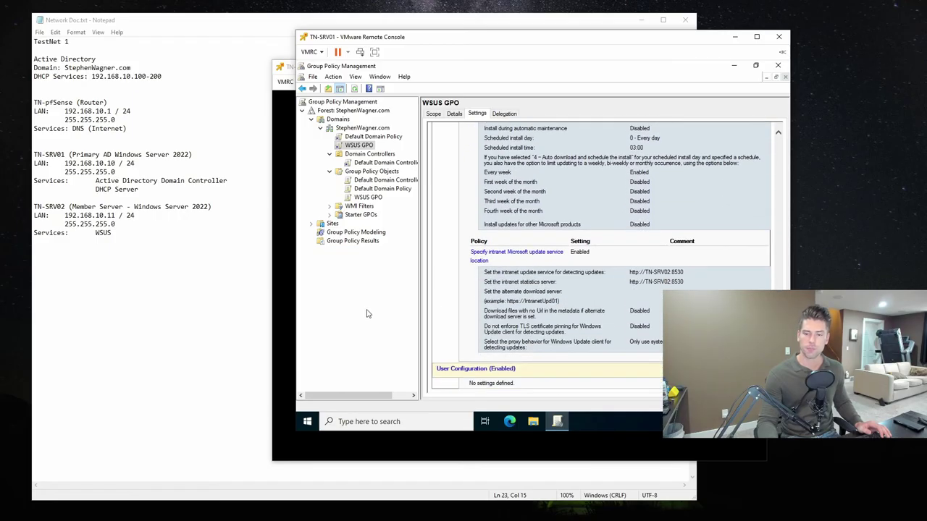
- Close Group Policy Management on TN-SRV01 and open Command Prompt as administrator
click(362, 128)
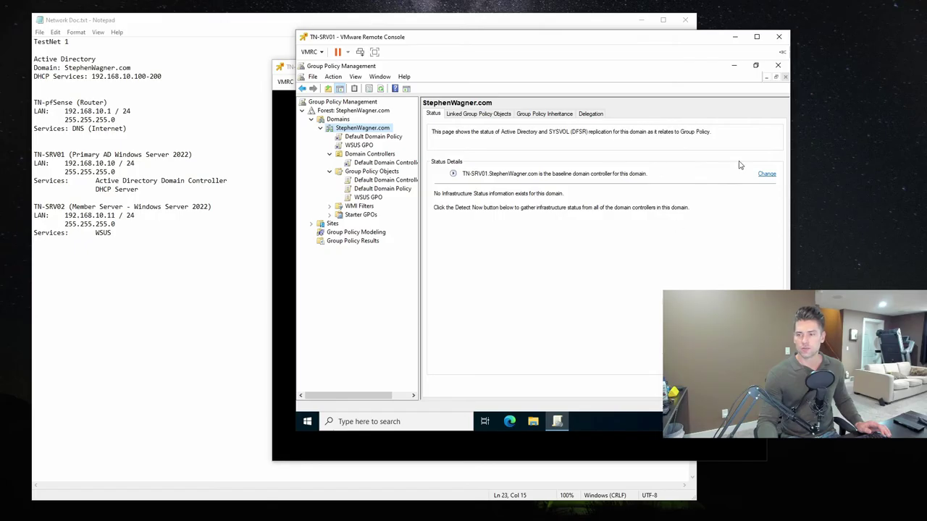
click(778, 65)
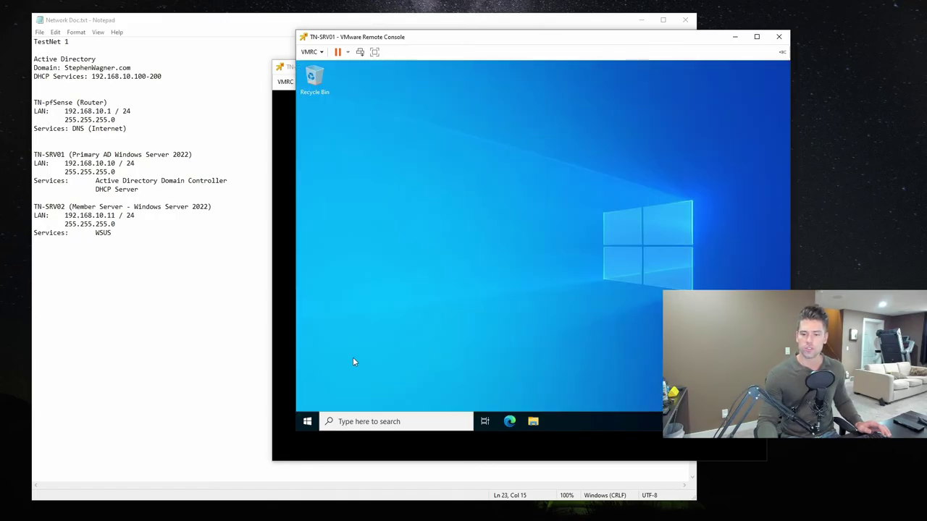
click(308, 422)
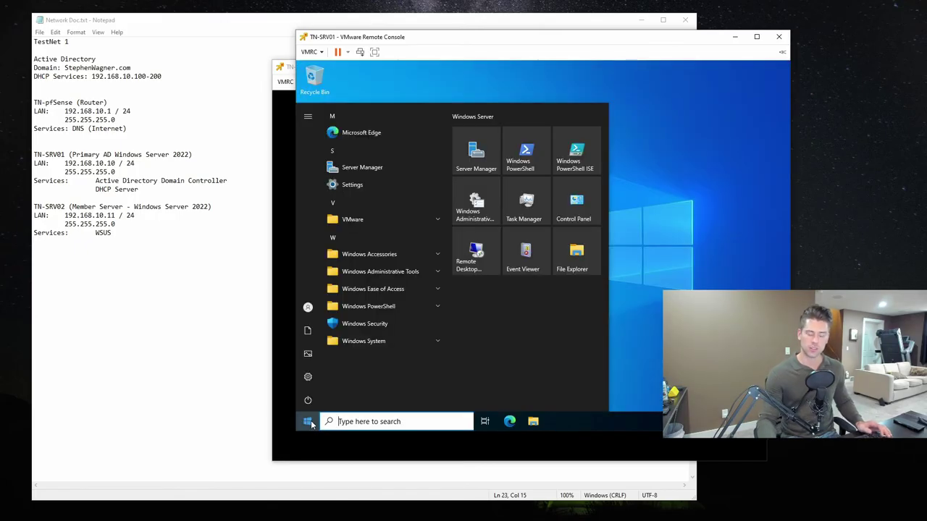
text(cmd)
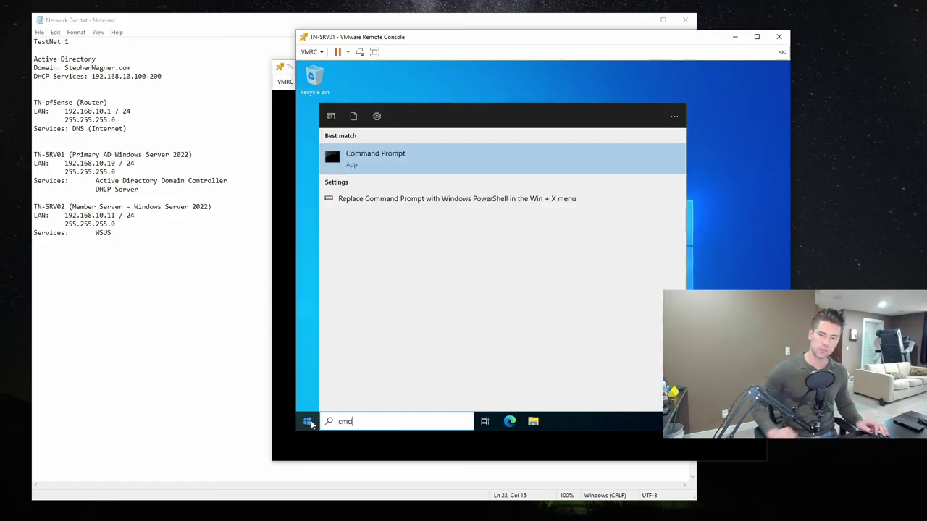
right_click(388, 157)
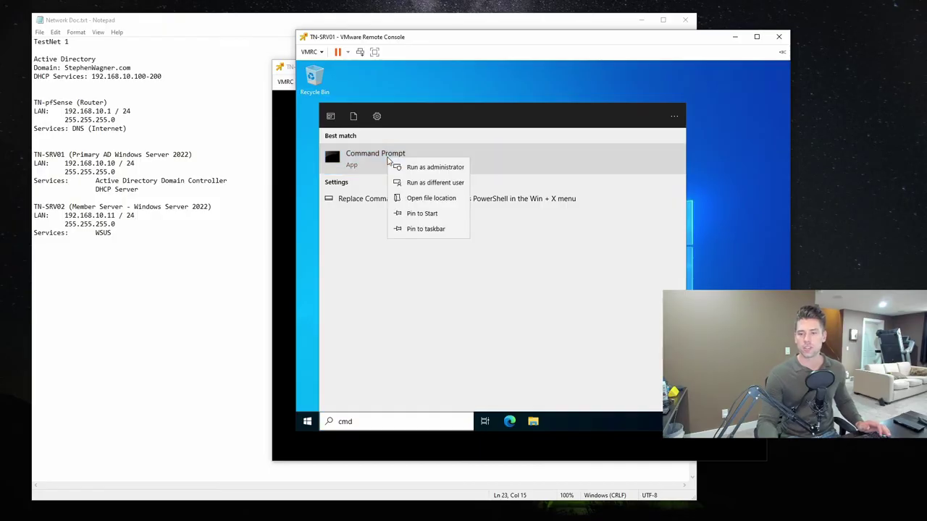
click(437, 167)
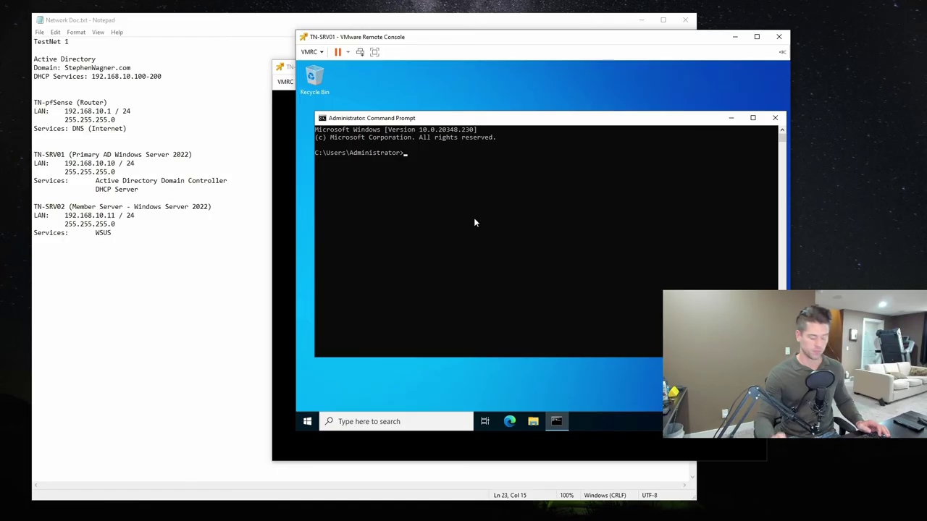
- Force a Group Policy refresh on TN-SRV01 with gpupdate /force and exit Command Prompt
text(gpupd)
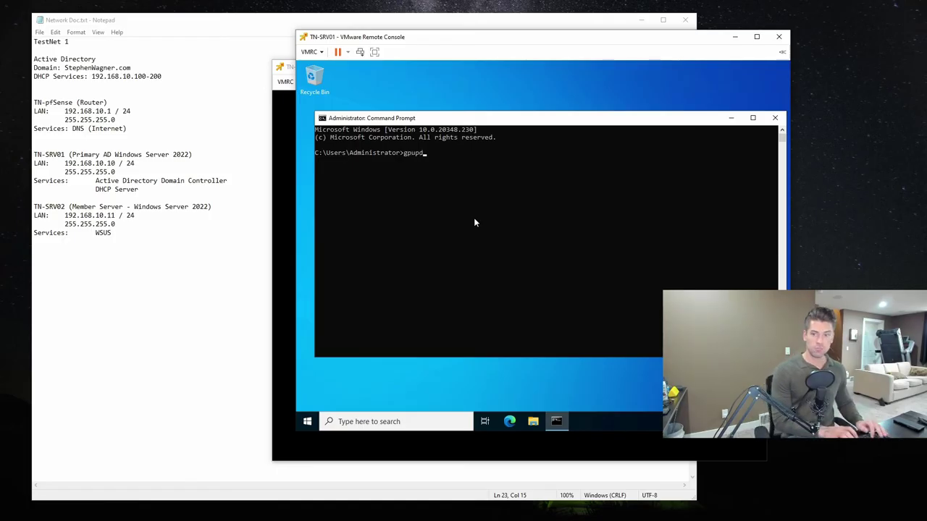
text(ate /force)
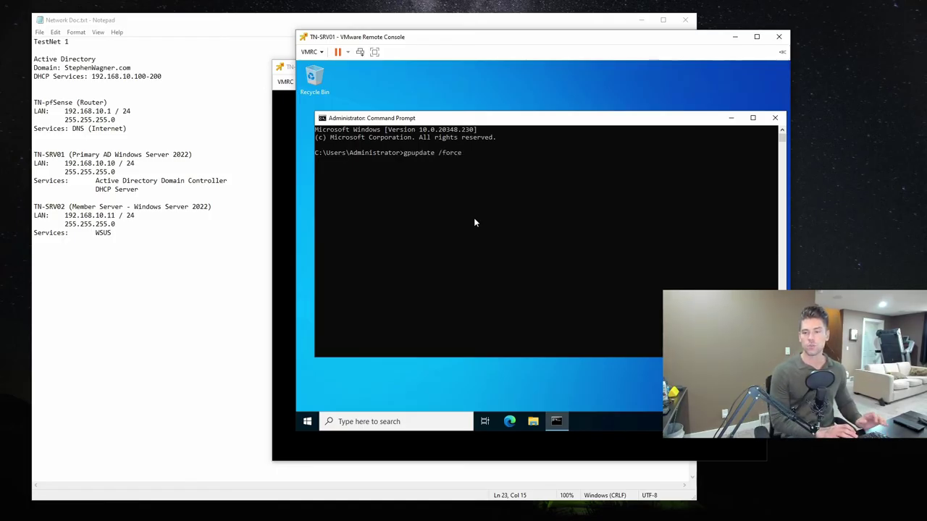
key(Return)
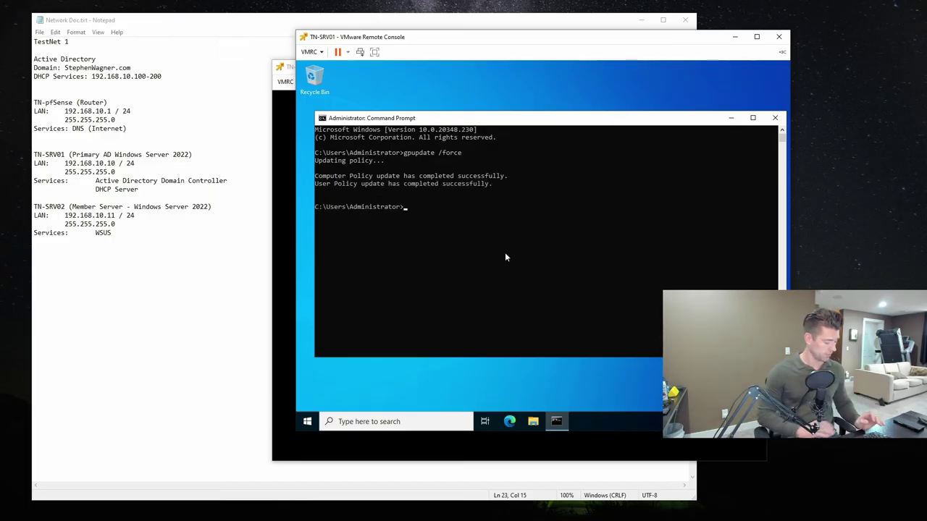
text(exit)
key(Return)
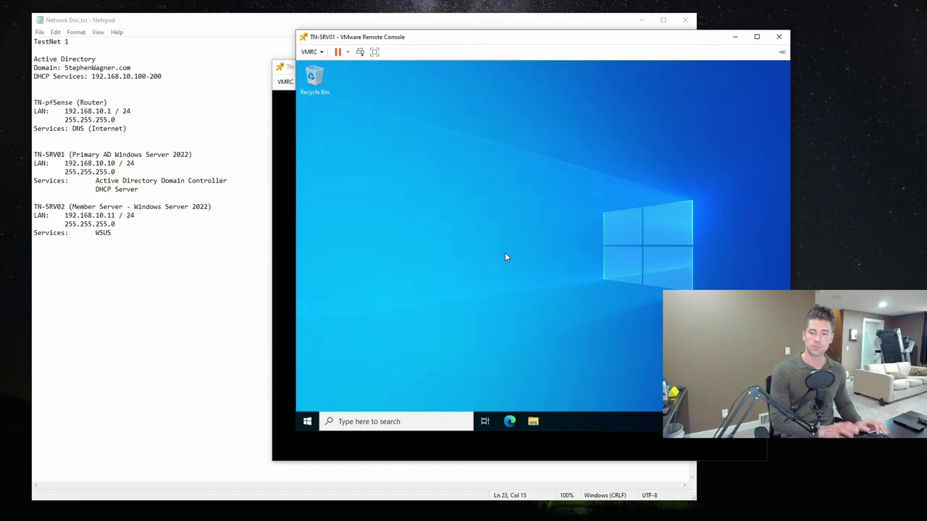
- Open TN-SRV01's Windows Update settings and review the configured update policies and the optional driver updates
click(307, 423)
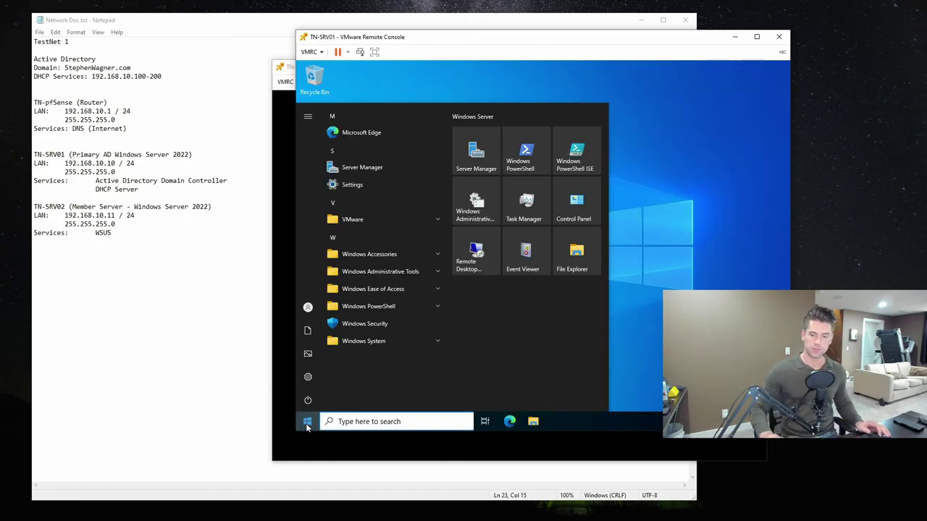
click(308, 378)
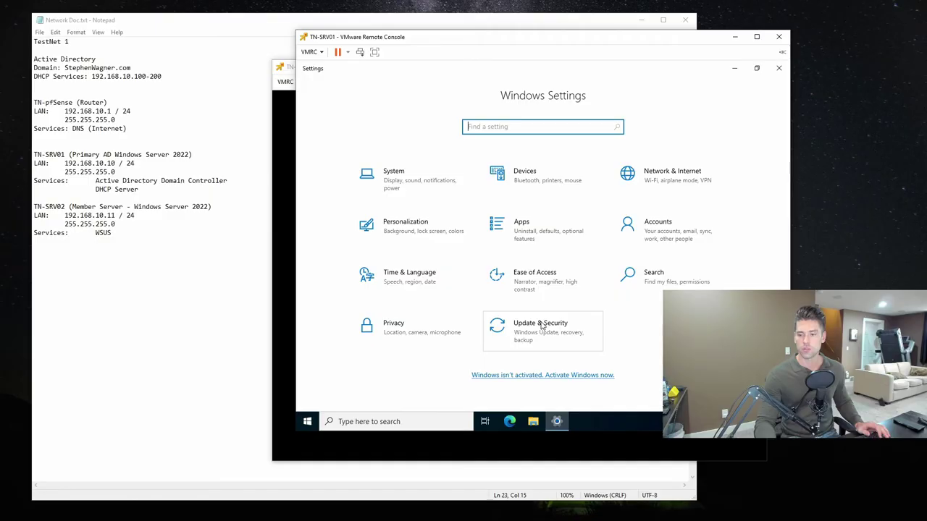
click(541, 326)
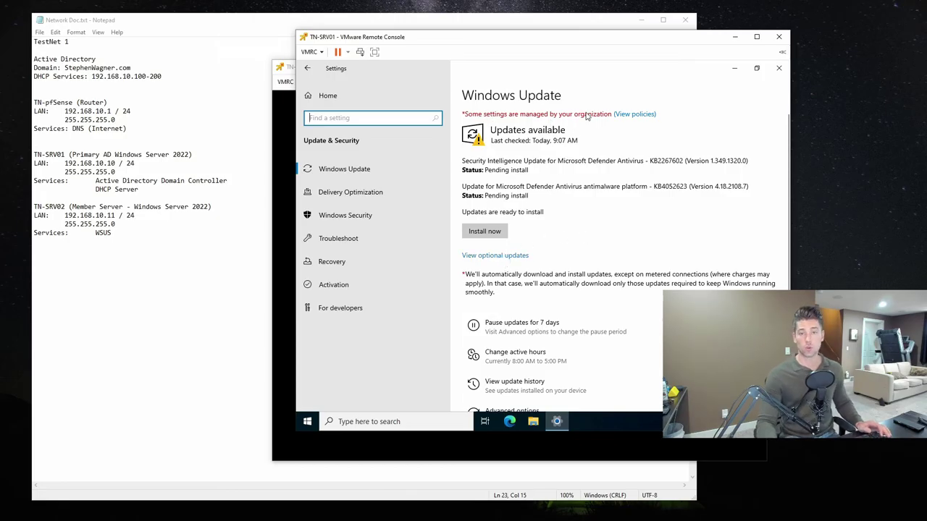
click(628, 115)
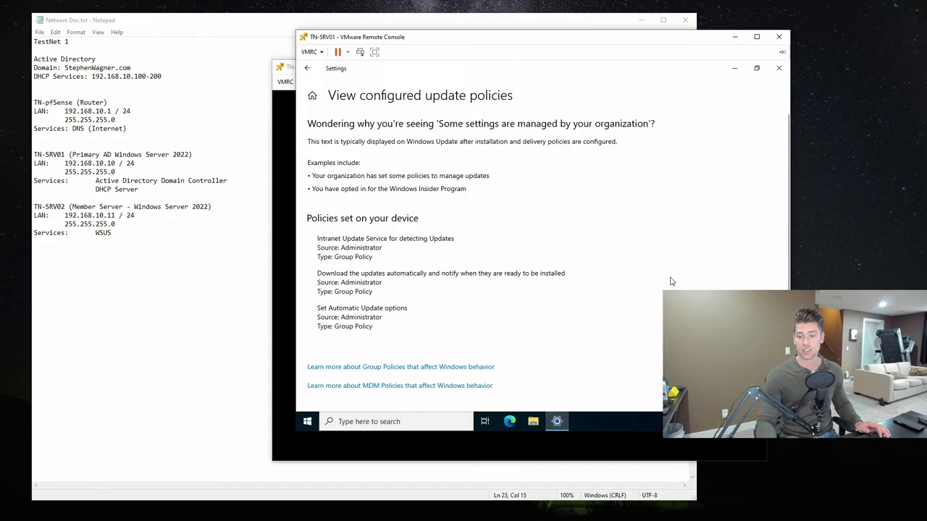
click(307, 68)
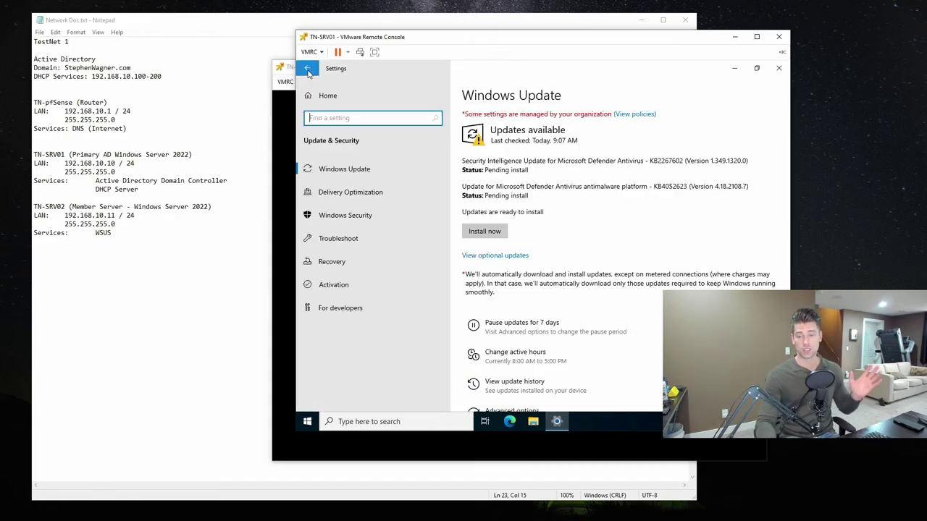
click(507, 258)
click(315, 150)
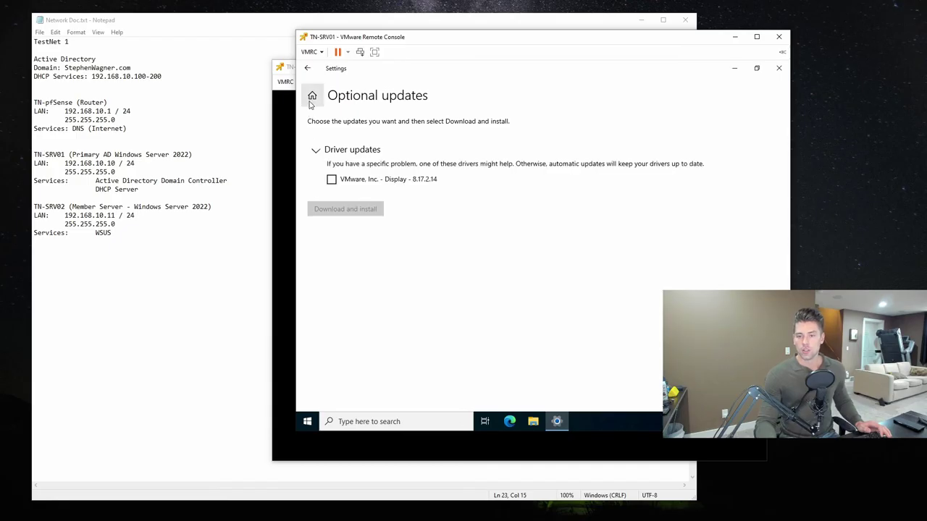
click(307, 68)
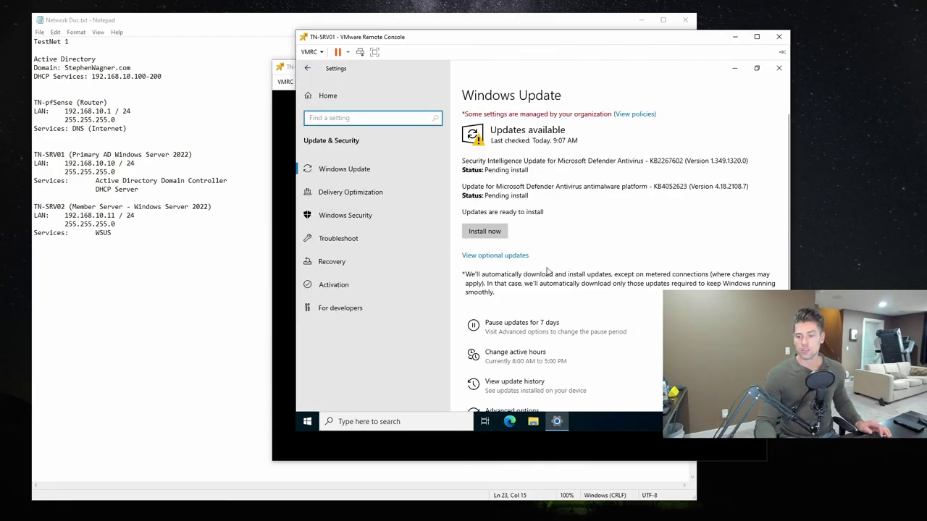
- Install the pending Defender updates on TN-SRV01 and start a new check for updates
click(492, 235)
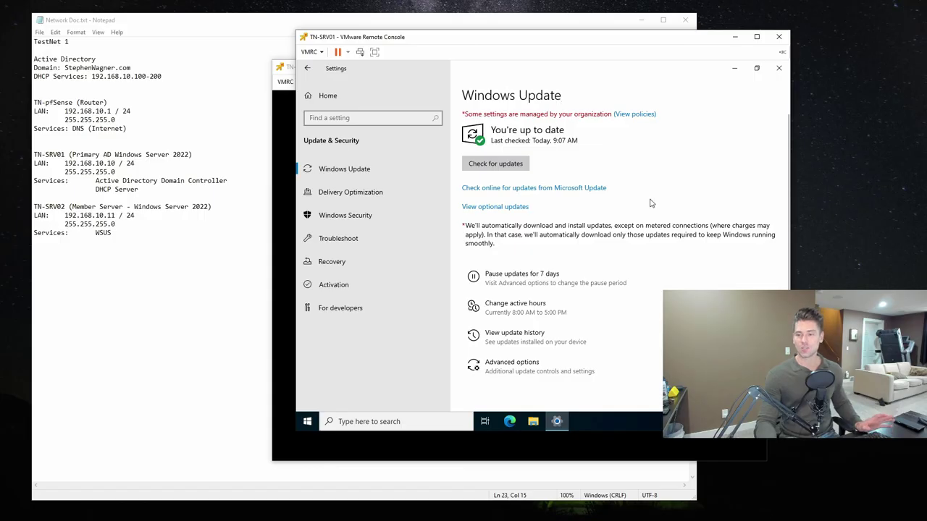
click(507, 164)
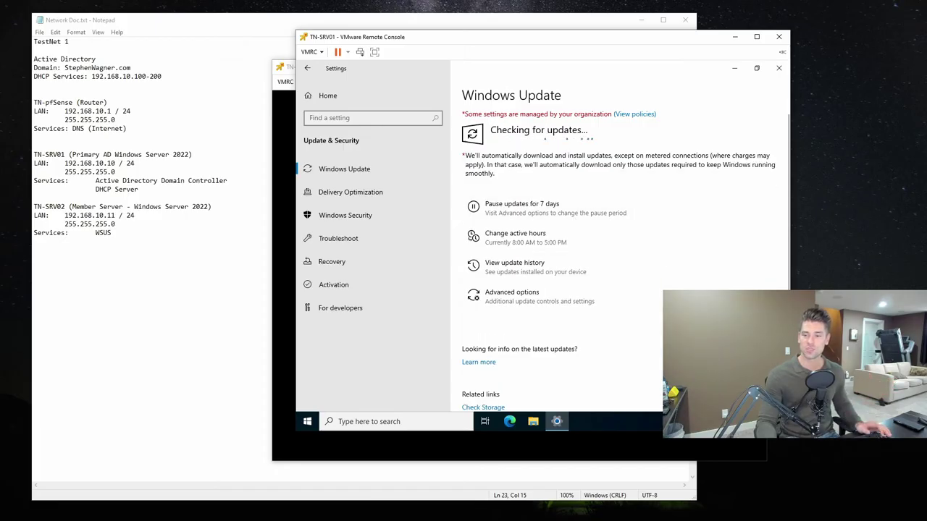
- Switch to the TN-SRV02 console and unlock the session with the administrator account password
click(290, 72)
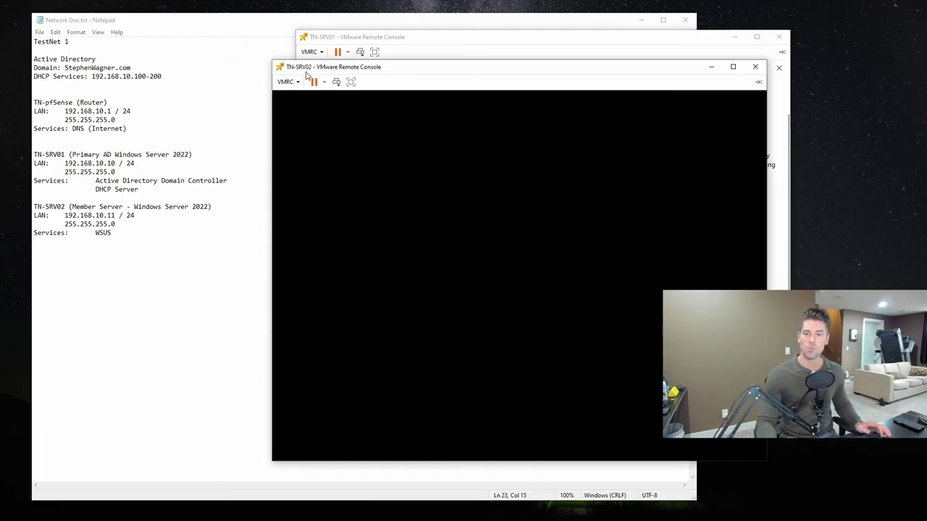
click(320, 218)
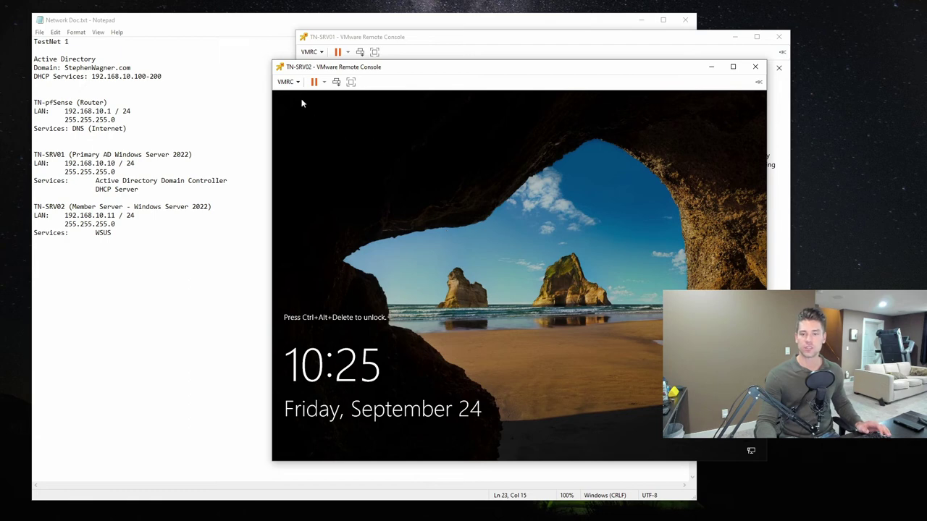
click(287, 81)
click(319, 115)
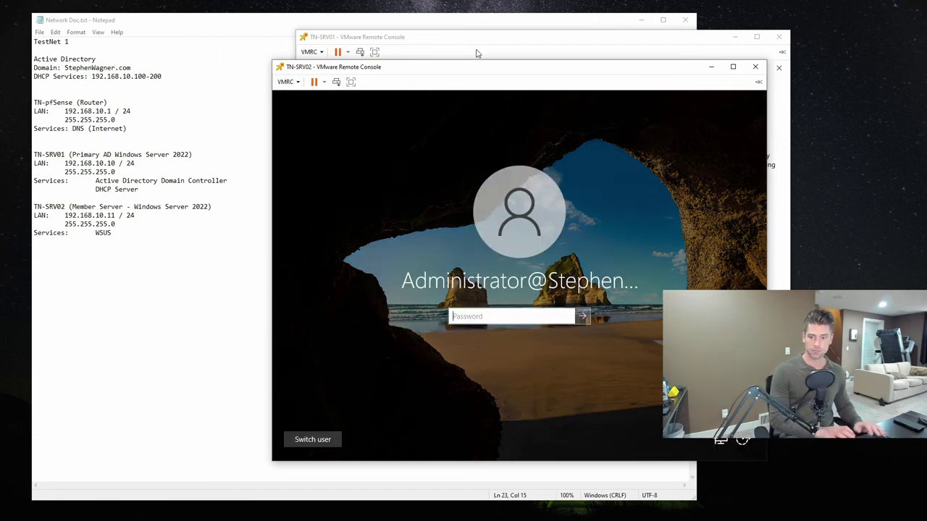
text(••••••••••••)
key(Return)
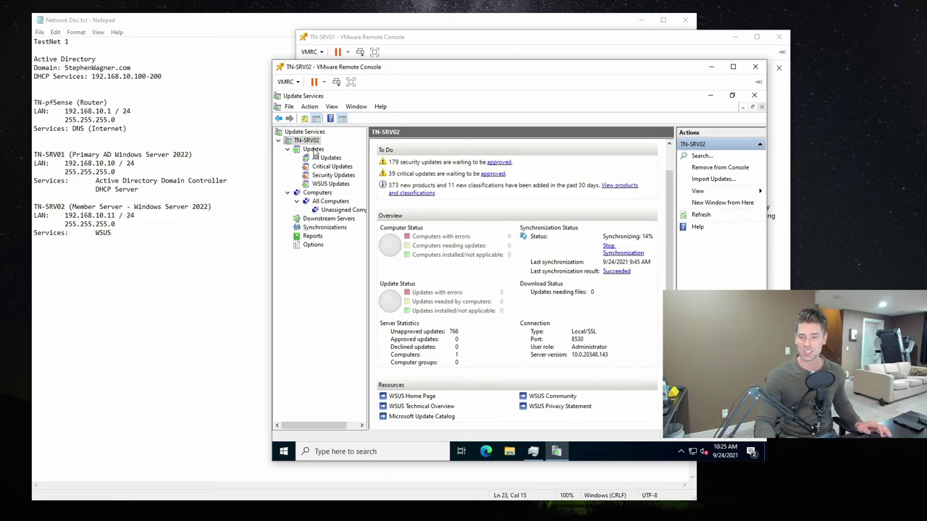
- Show All Computers in Update Services with status Any and refresh the list
click(318, 193)
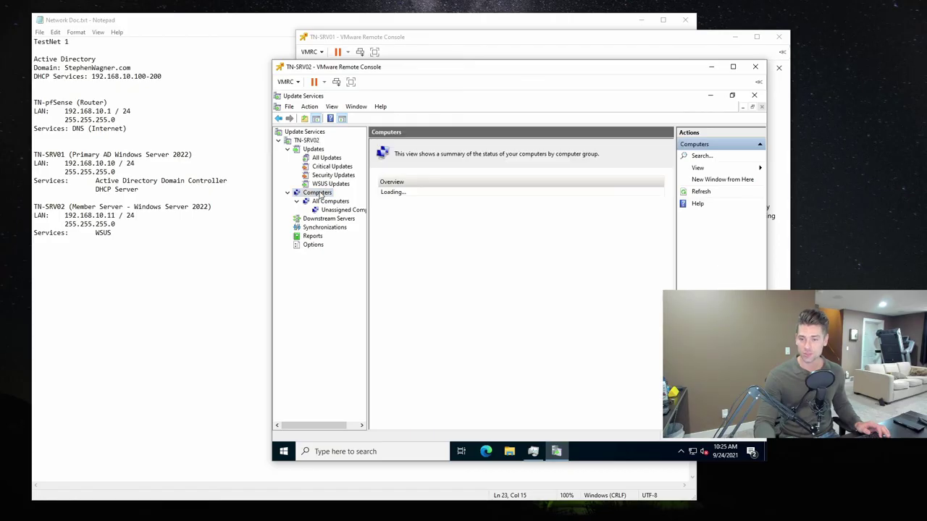
click(332, 203)
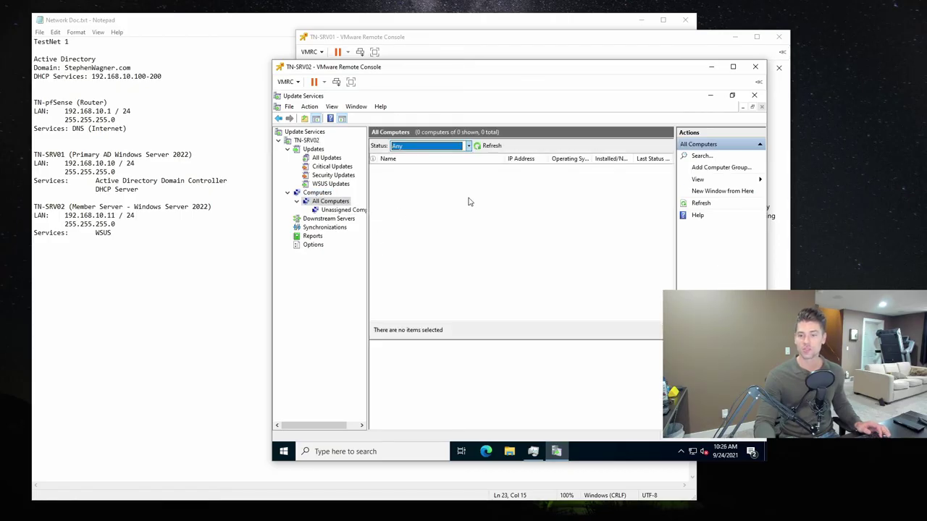
click(487, 147)
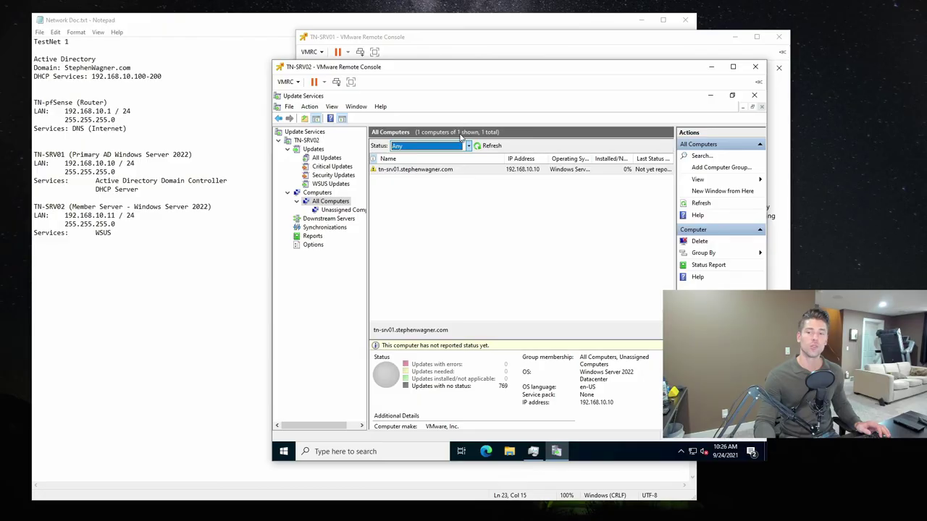
- Run gpupdate /force in an administrator Command Prompt on TN-SRV02 and exit the prompt
click(283, 451)
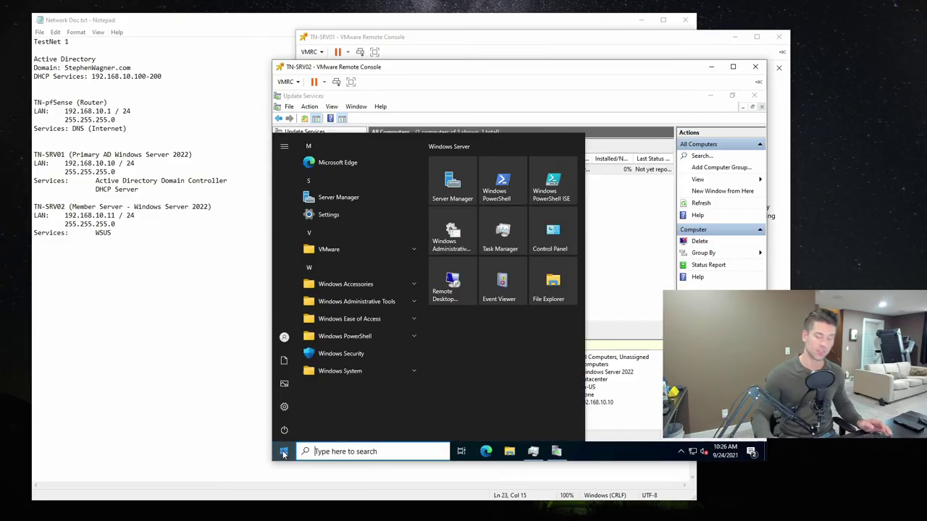
text(cmd)
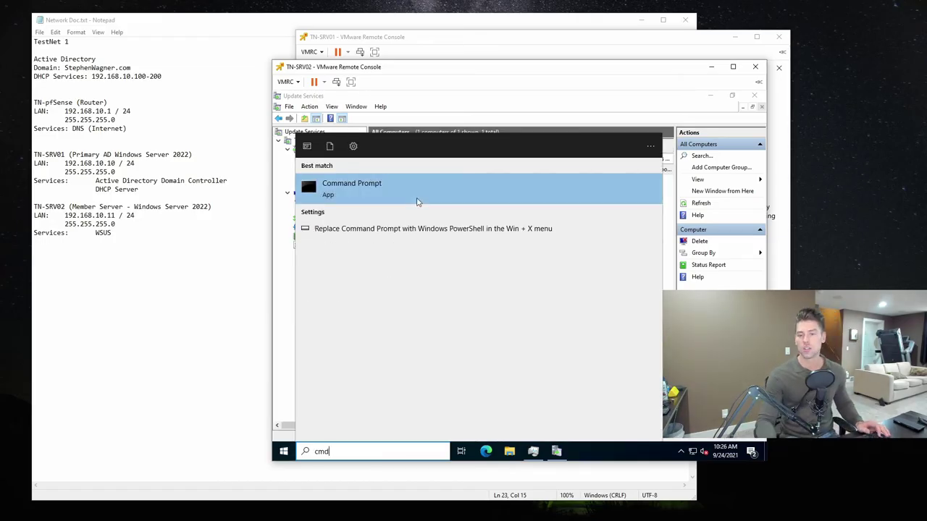
right_click(364, 189)
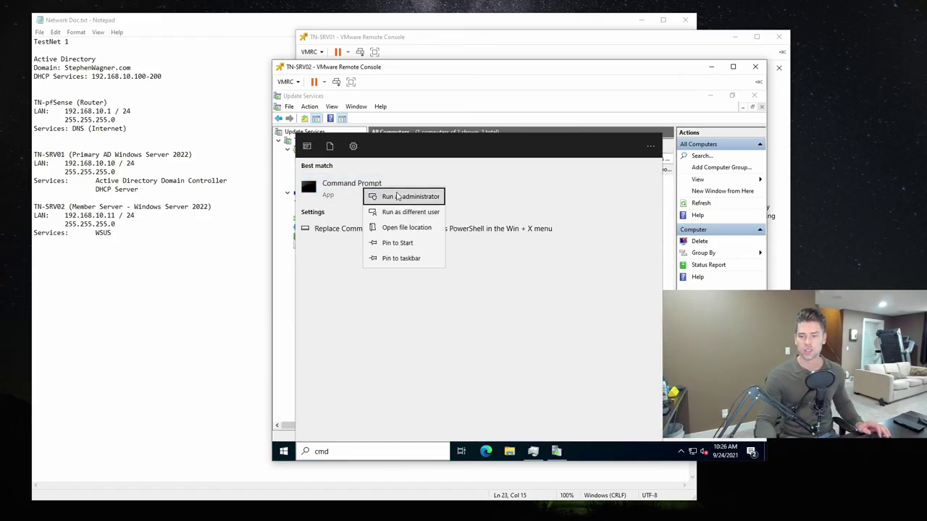
click(402, 196)
text(gpu)
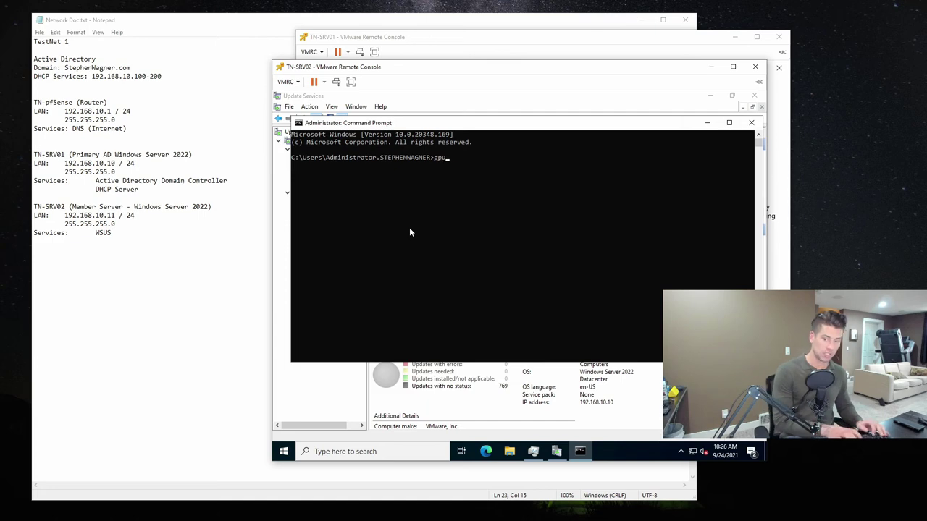
text(pdate /force)
key(Return)
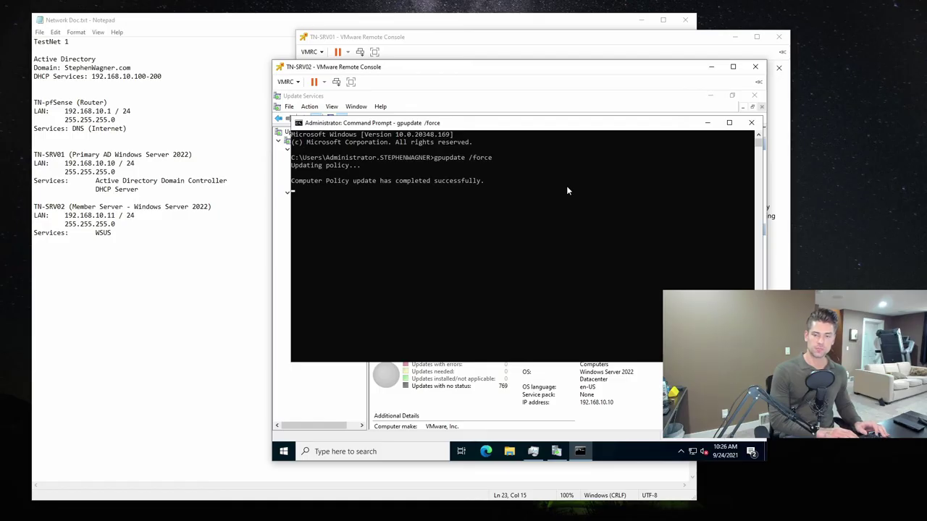
text(exit)
key(Return)
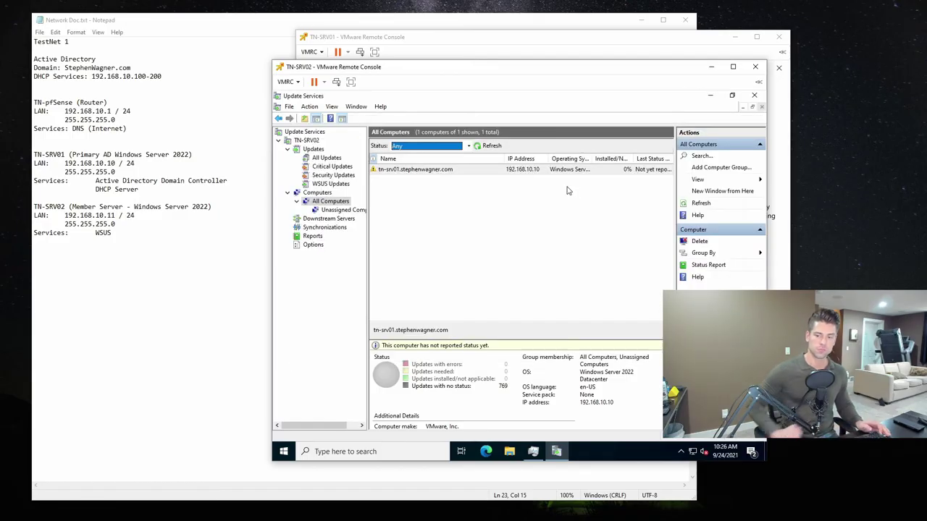
- Open the Windows Update page under Update & Security in TN-SRV02's Settings
click(284, 451)
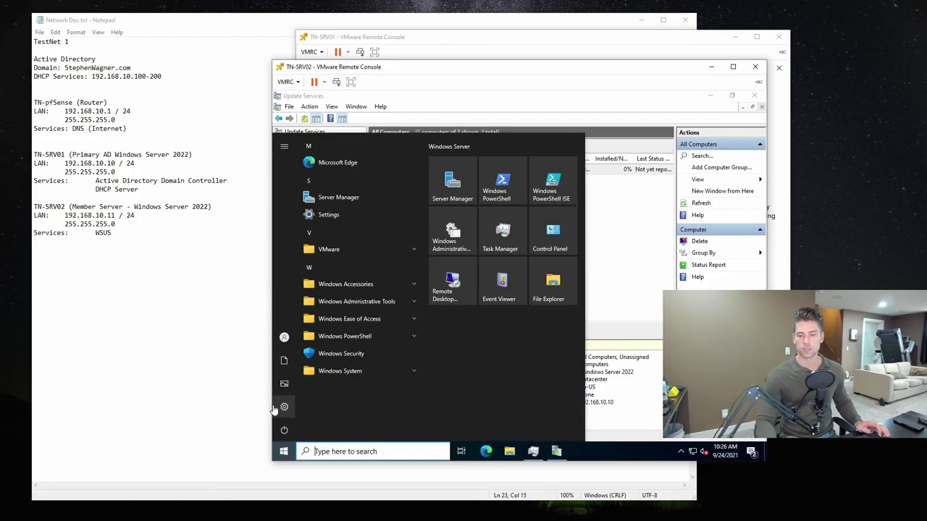
click(284, 407)
scroll(509, 345, down, 3)
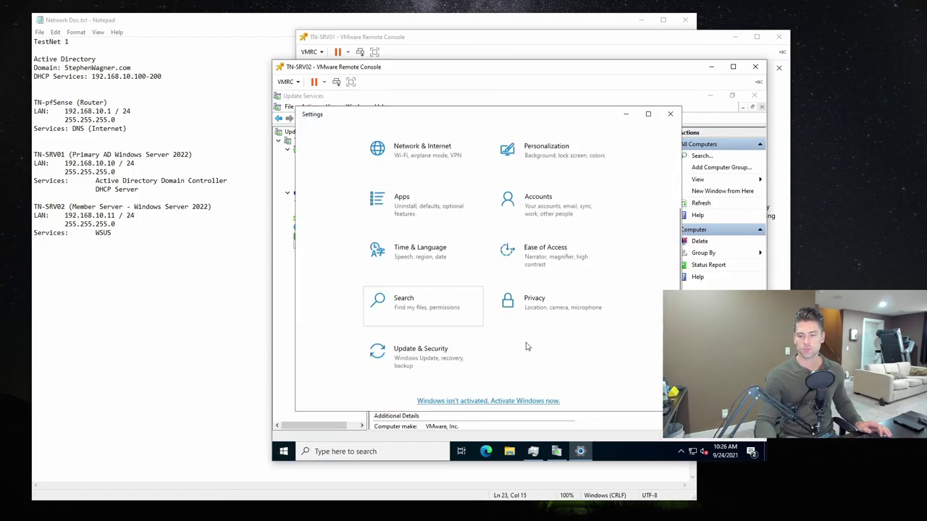
click(422, 351)
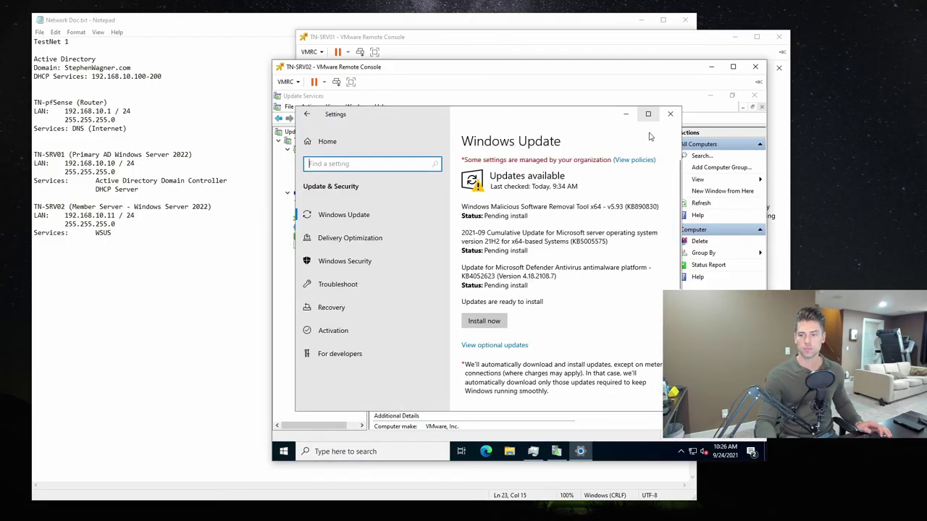
- Start installing the pending updates on TN-SRV02's Windows Update page and minimize Settings
click(649, 115)
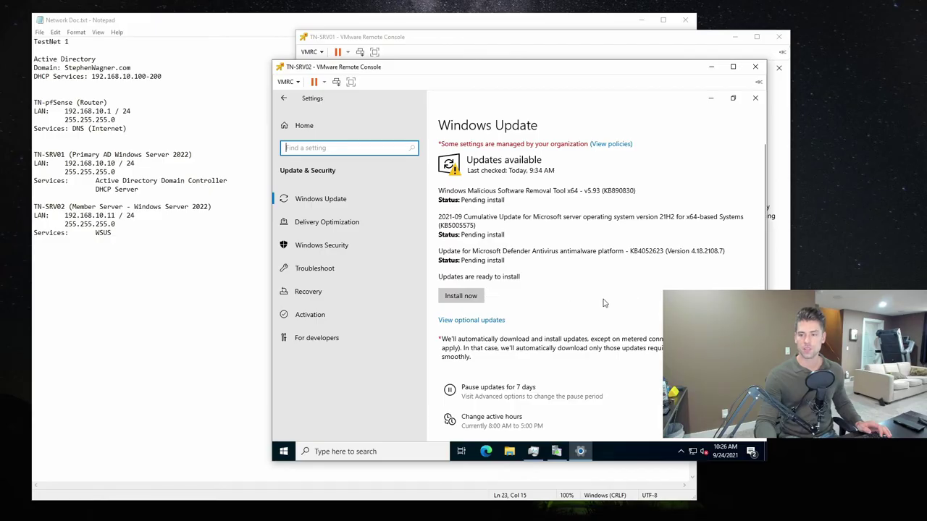
click(461, 298)
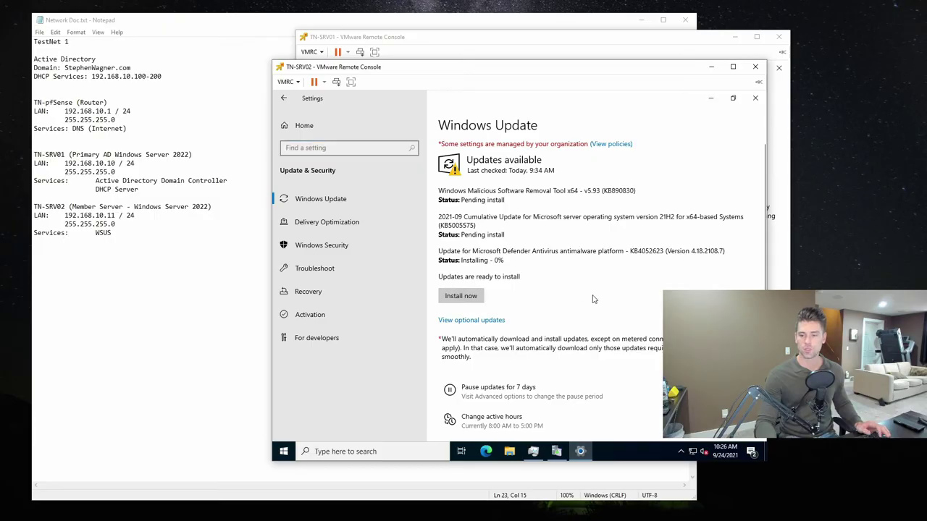
click(709, 98)
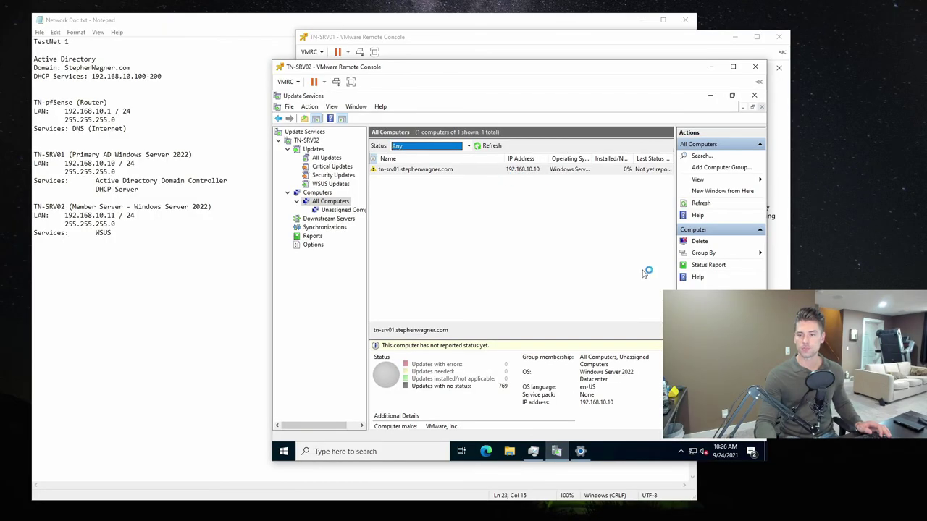
- Refresh the All Computers list, check the installation progress in Windows Update, and view the TN-SRV02 overview in Update Services
click(490, 146)
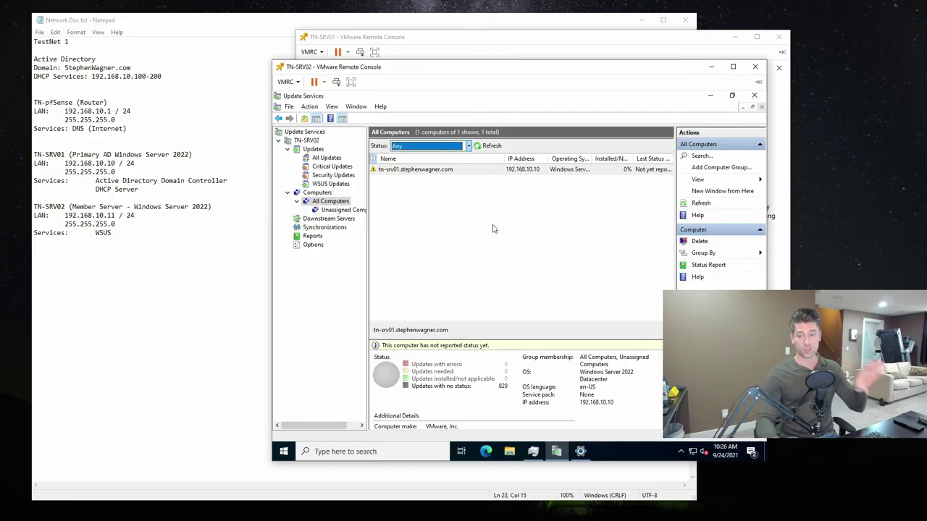
click(579, 451)
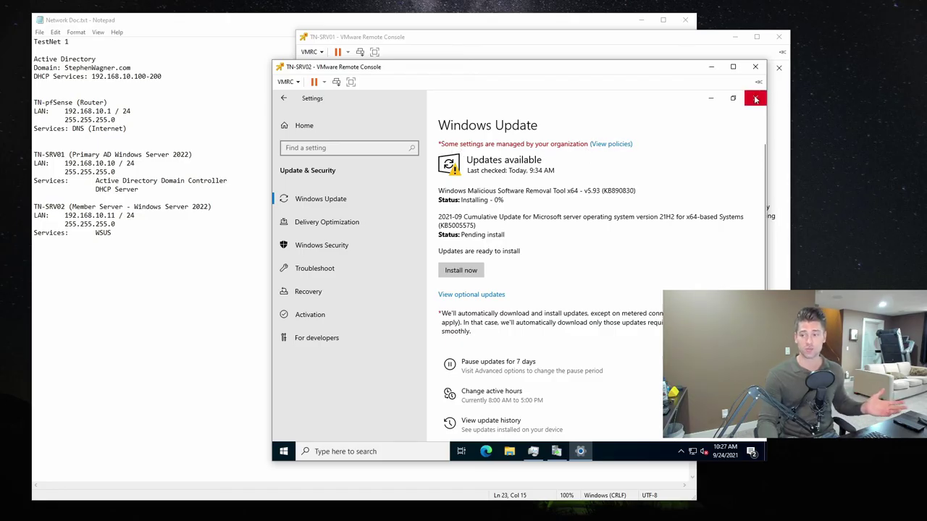
click(719, 101)
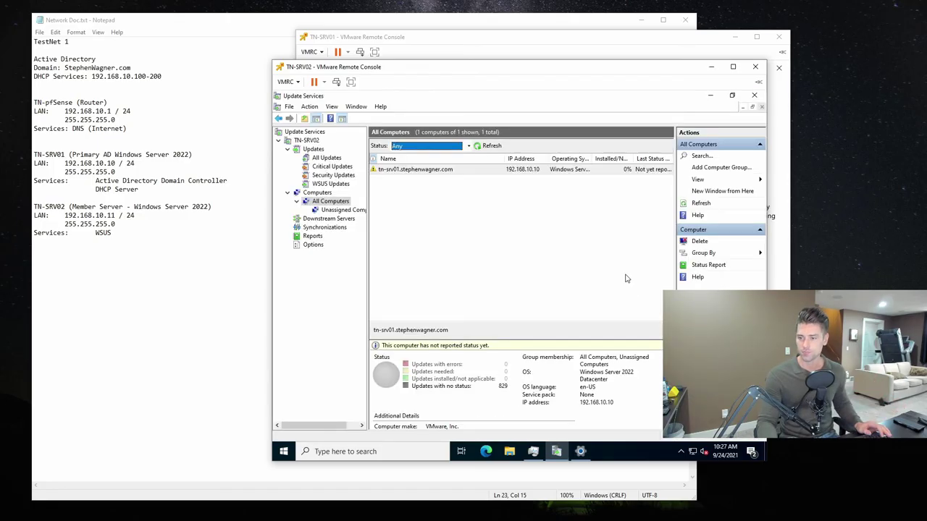
click(307, 141)
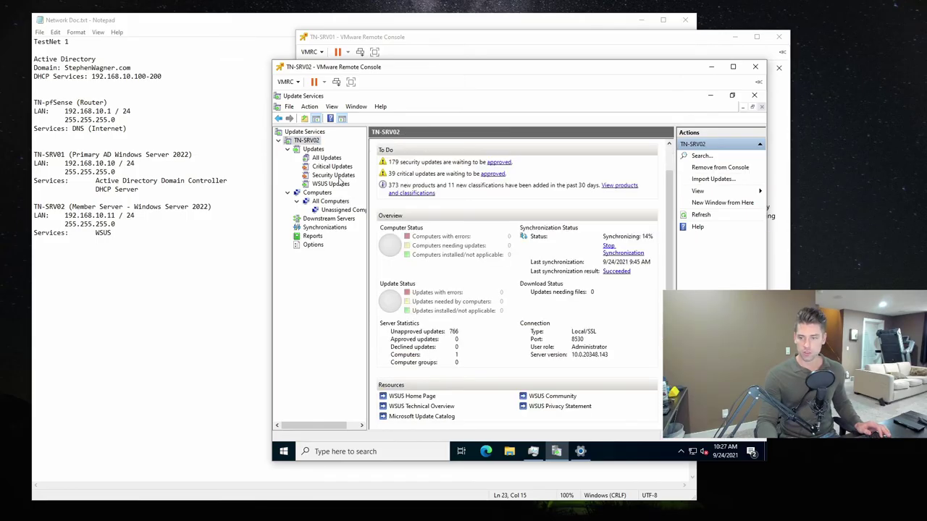
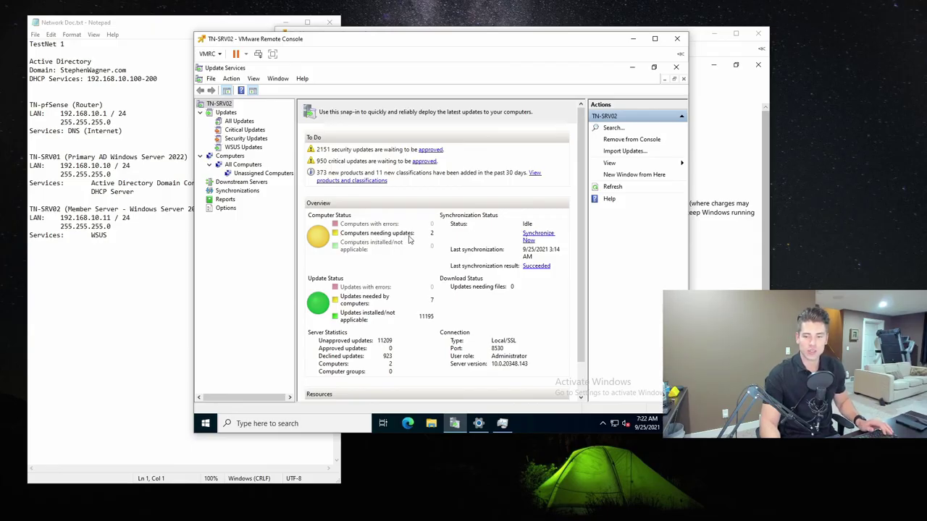
- Review both servers' reporting status under All Computers and TN-SRV02's Windows Update status in Settings
click(254, 165)
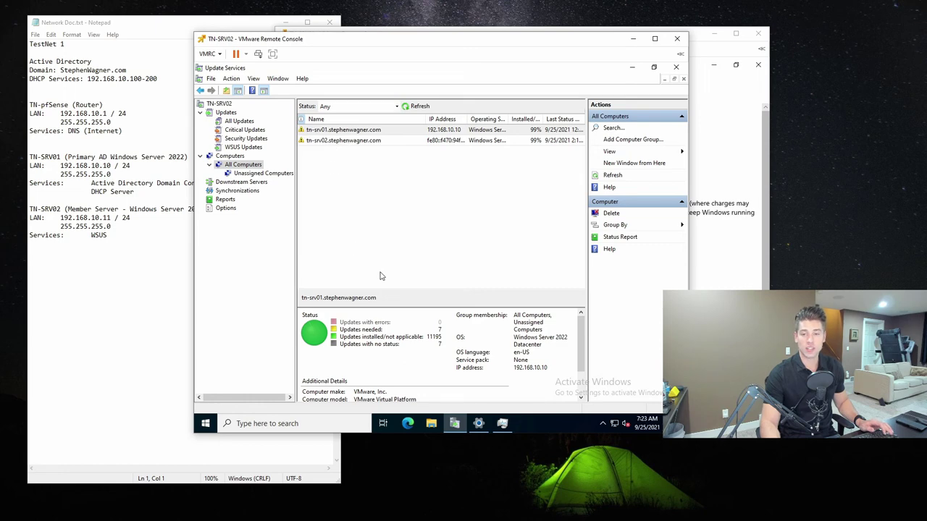
click(478, 423)
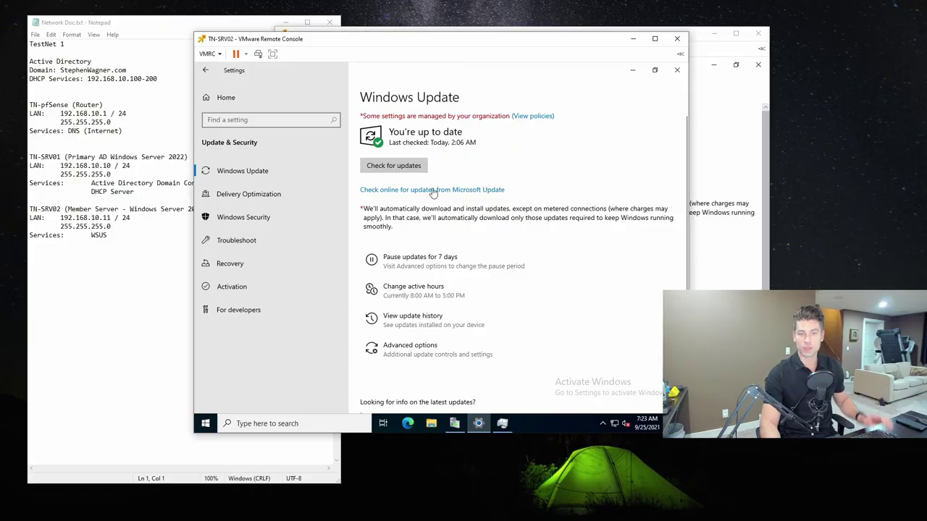
click(633, 71)
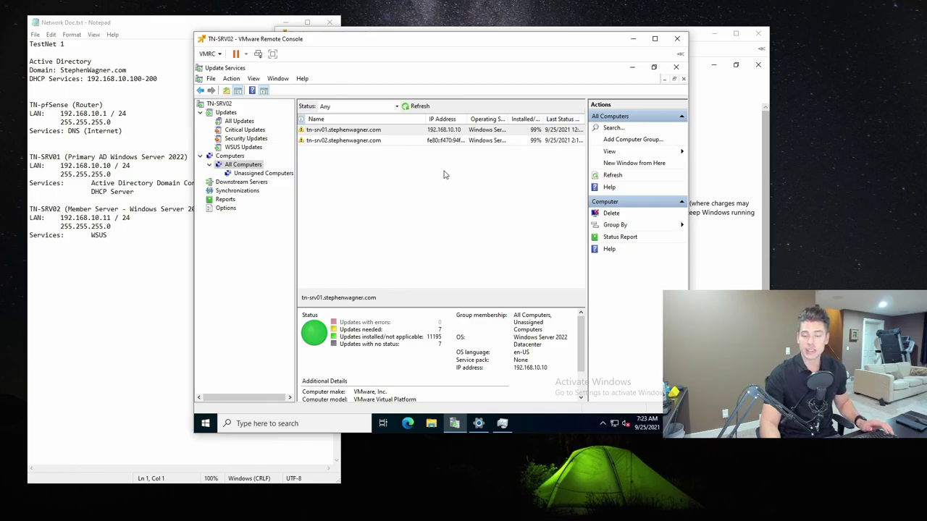
- Show the All Updates view with approval Unapproved and status Failed or Needed
click(225, 113)
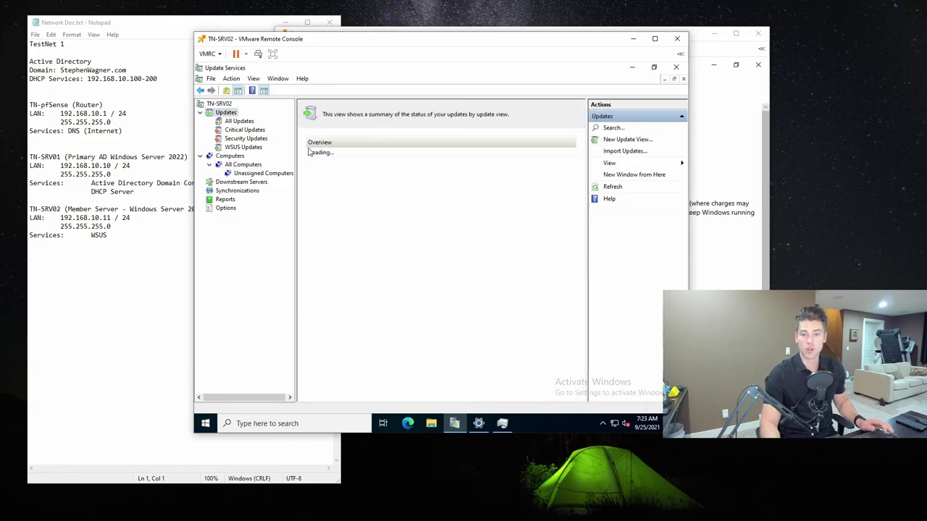
click(242, 121)
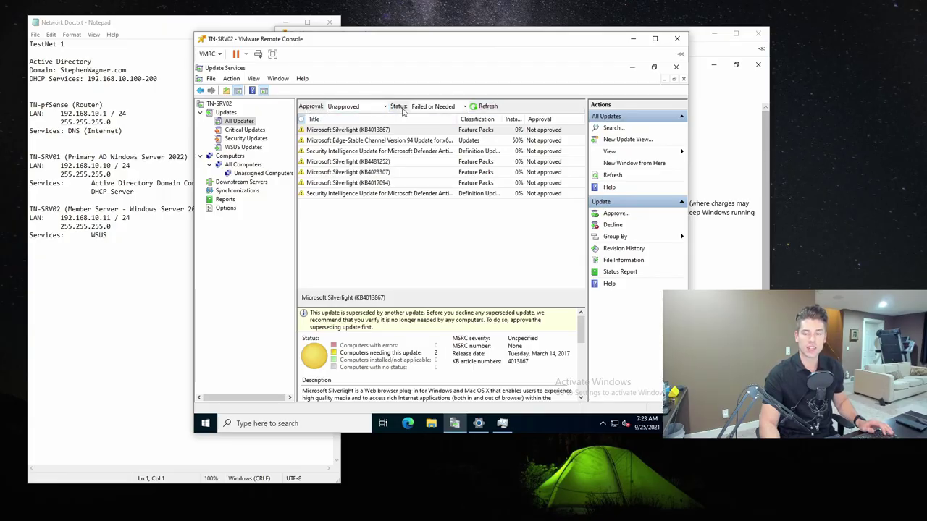
click(441, 108)
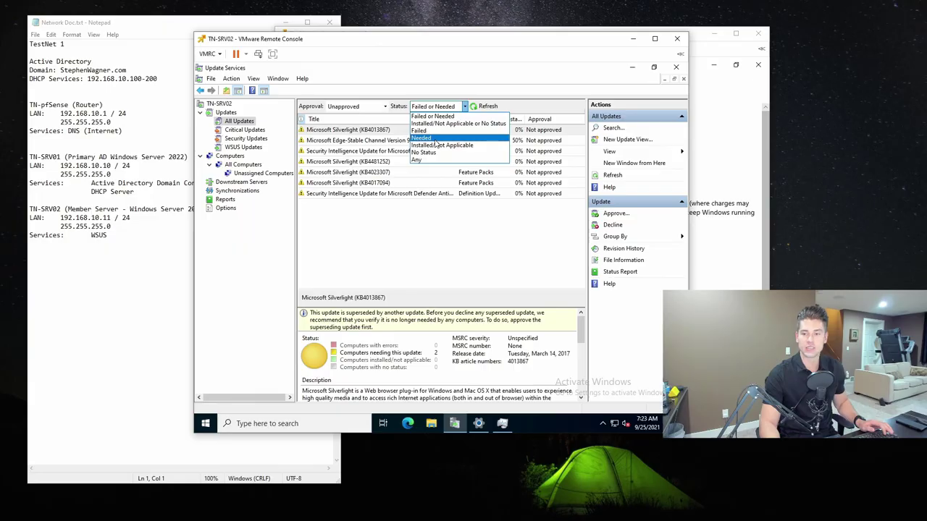
click(449, 110)
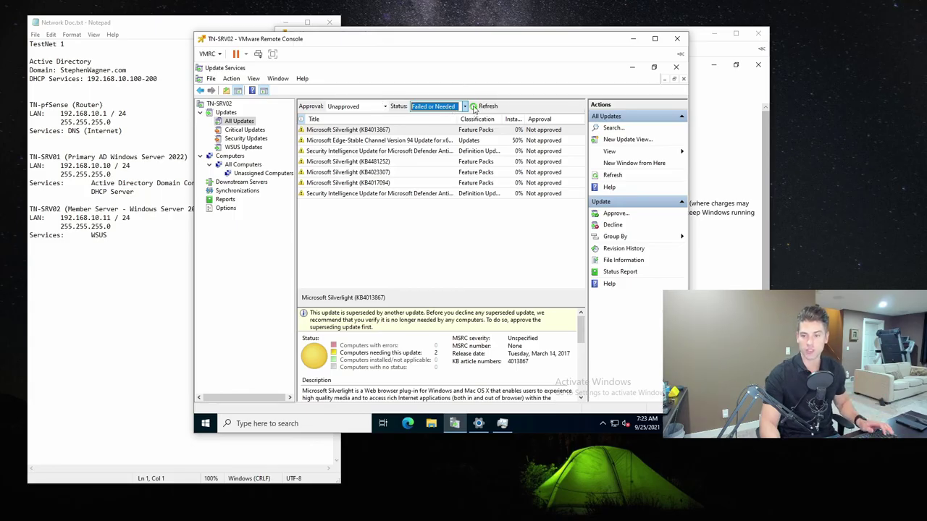
- Approve all of the listed Silverlight, Edge and Defender updates for installation on the All Computers group
click(446, 220)
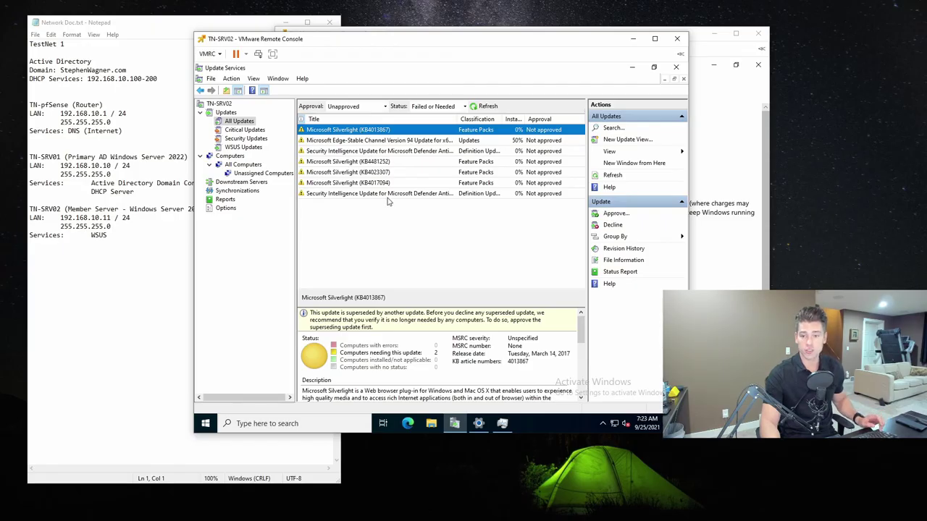
key(ctrl+a)
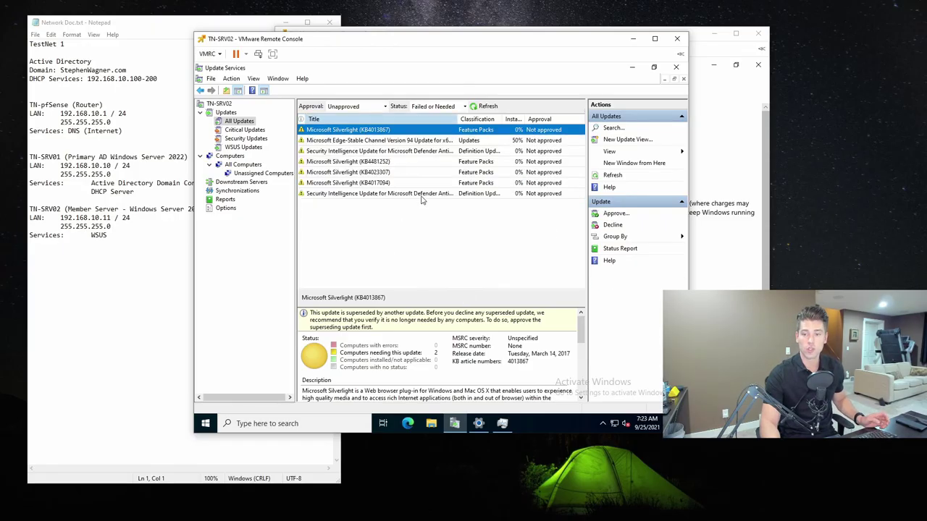
ctrl+click(369, 172)
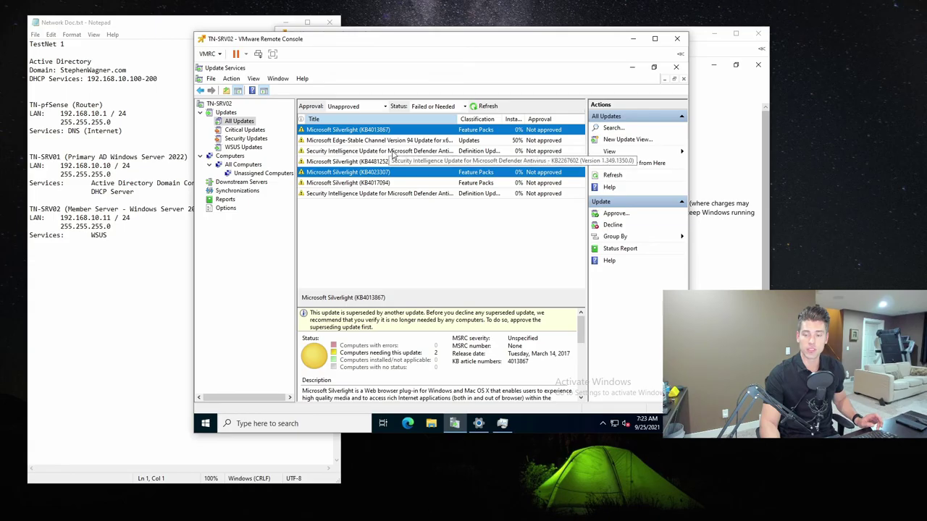
ctrl+click(395, 152)
ctrl+click(419, 142)
ctrl+click(398, 163)
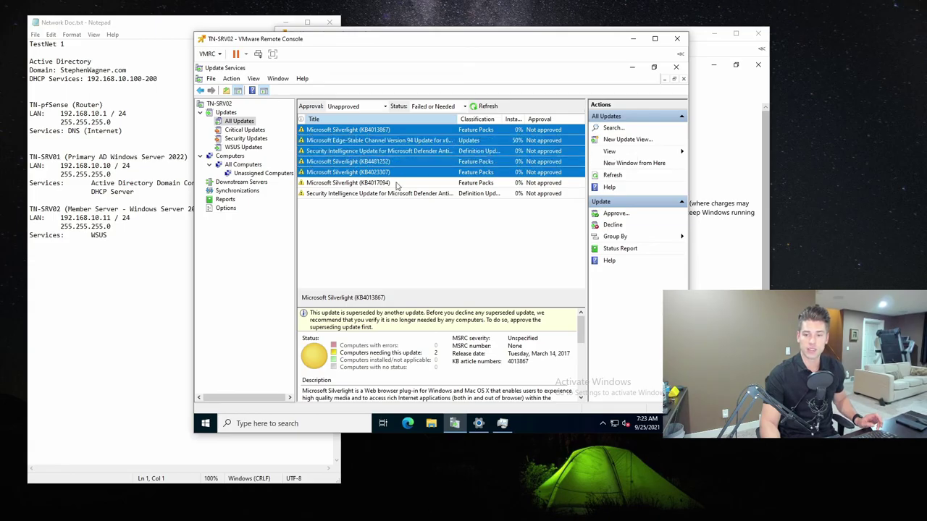
ctrl+click(404, 183)
ctrl+click(406, 194)
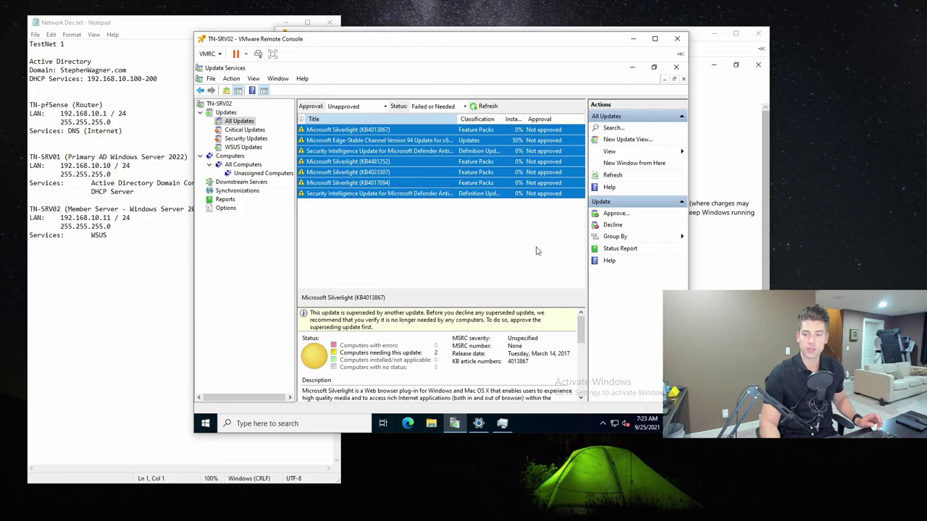
right_click(346, 155)
click(369, 158)
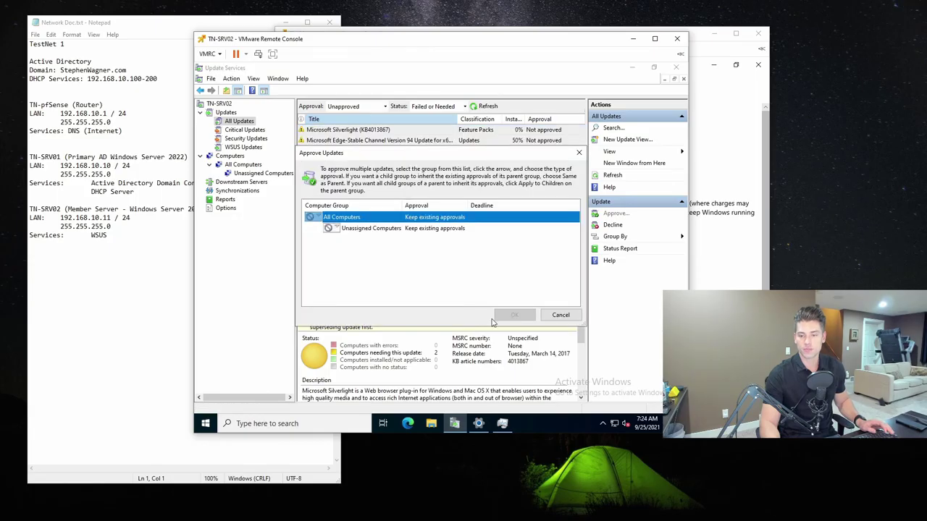
click(313, 218)
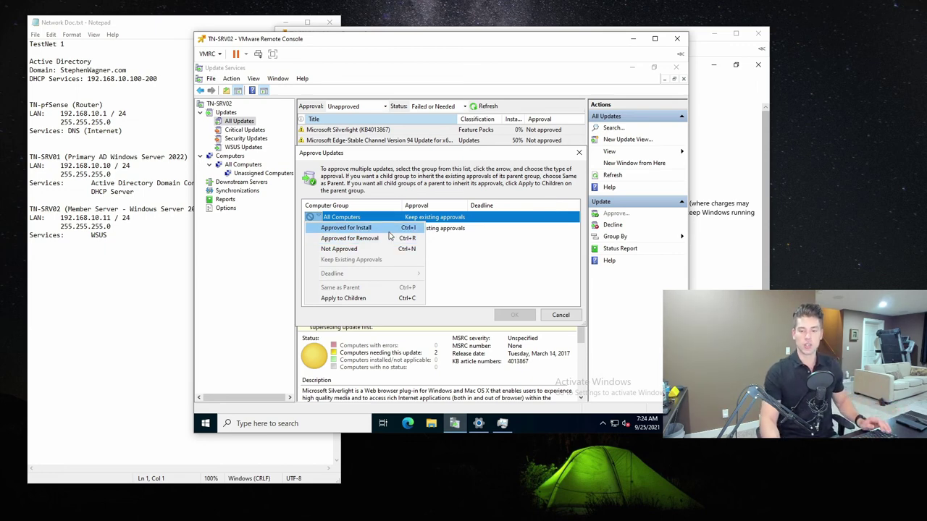
click(340, 227)
click(510, 319)
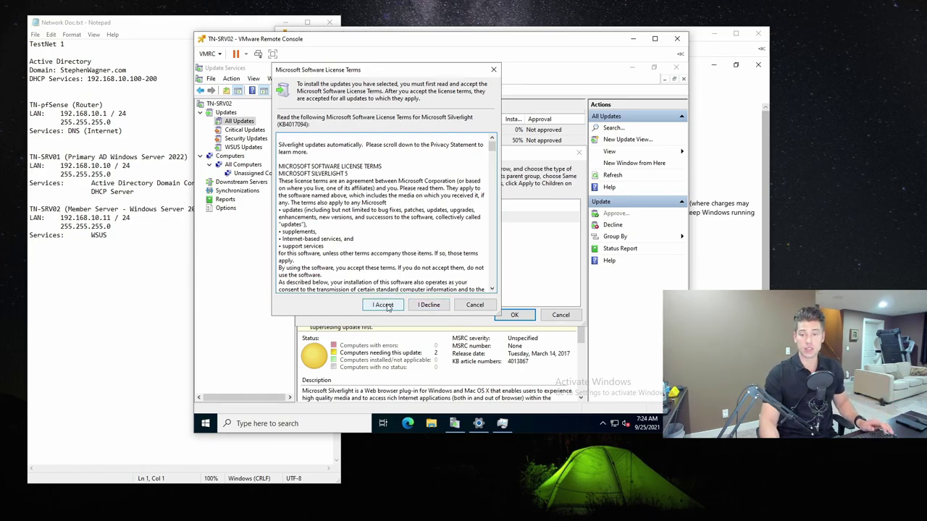
- Accept the Microsoft Software License Terms for the Silverlight updates and close the approval progress report
click(394, 305)
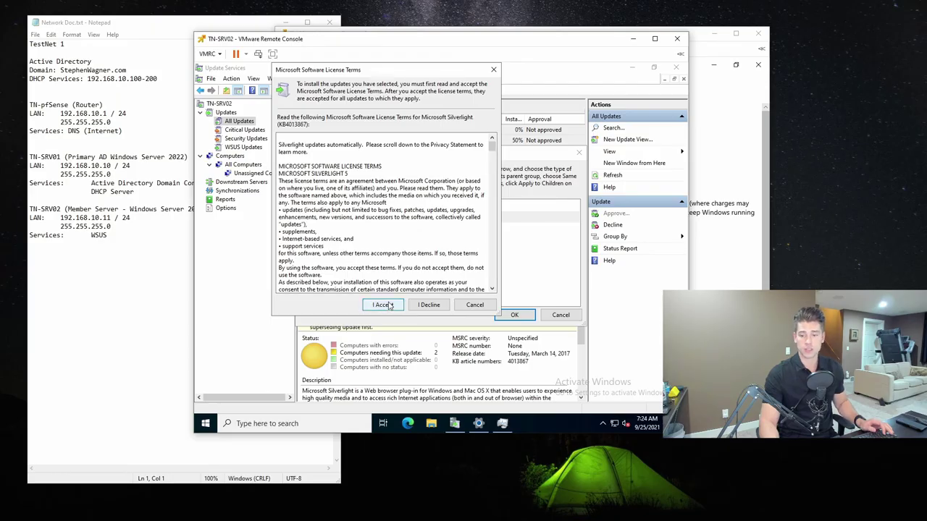
click(390, 305)
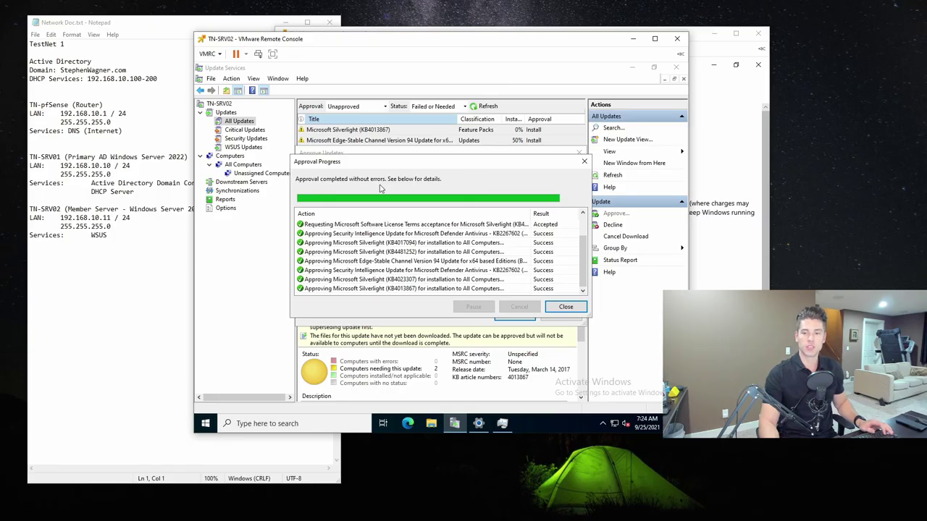
click(565, 306)
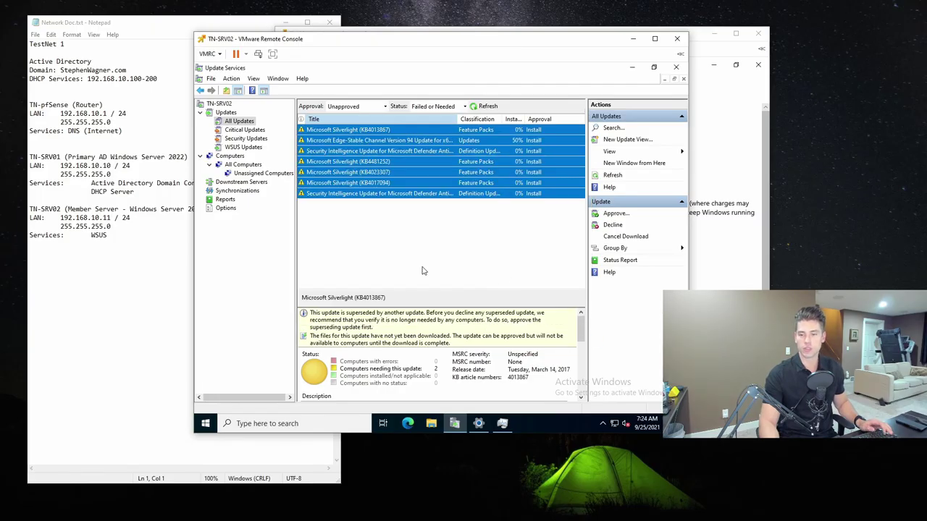
- Refresh the All Updates list, view the approval filter options, and check the download status on the TN-SRV02 overview
click(493, 106)
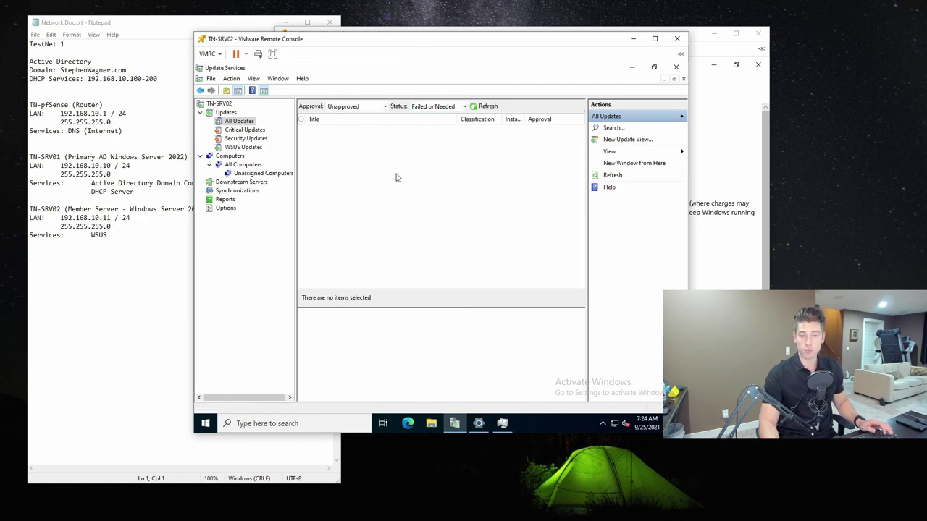
click(370, 109)
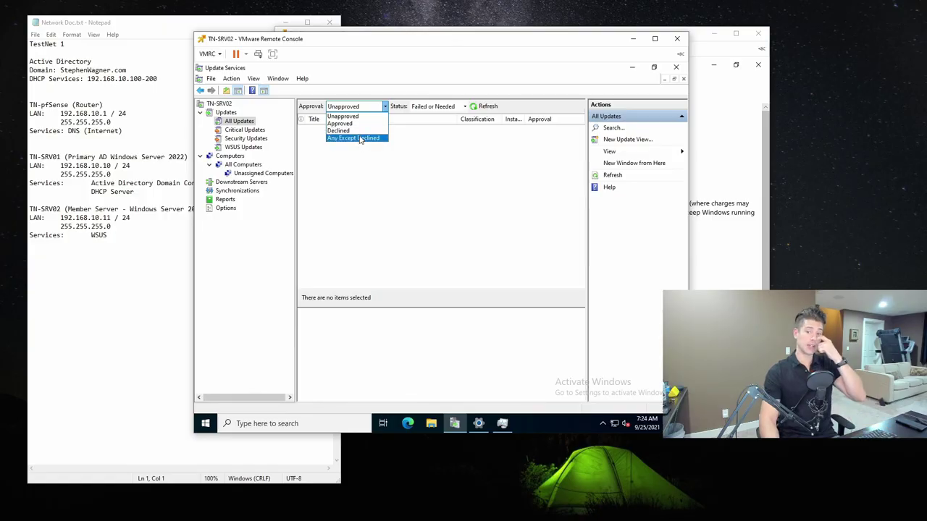
click(379, 82)
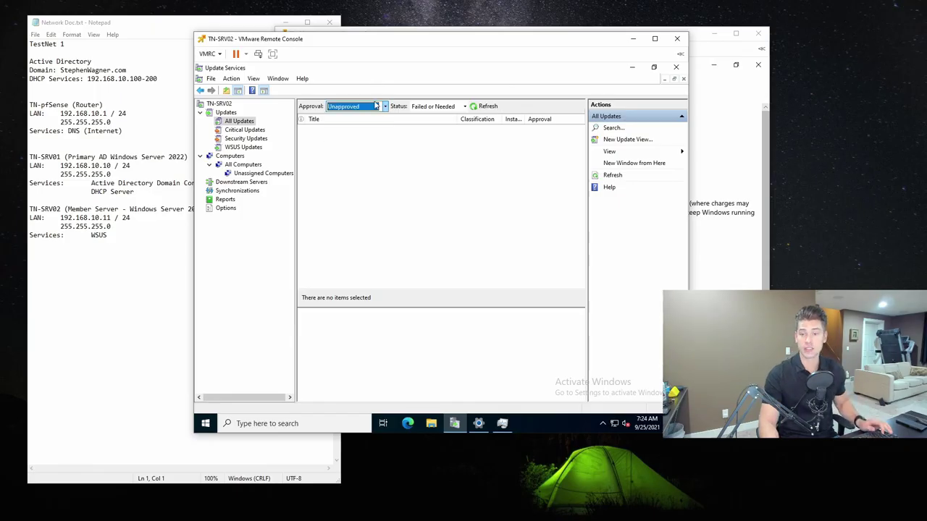
click(228, 104)
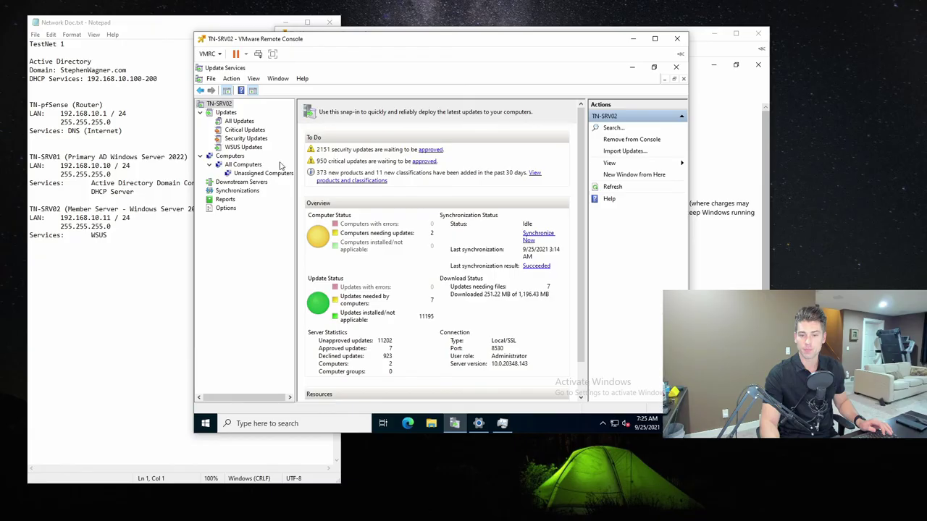
- Inspect the update status of both servers under All Computers and try to open tn-srv02's detailed status report
click(247, 165)
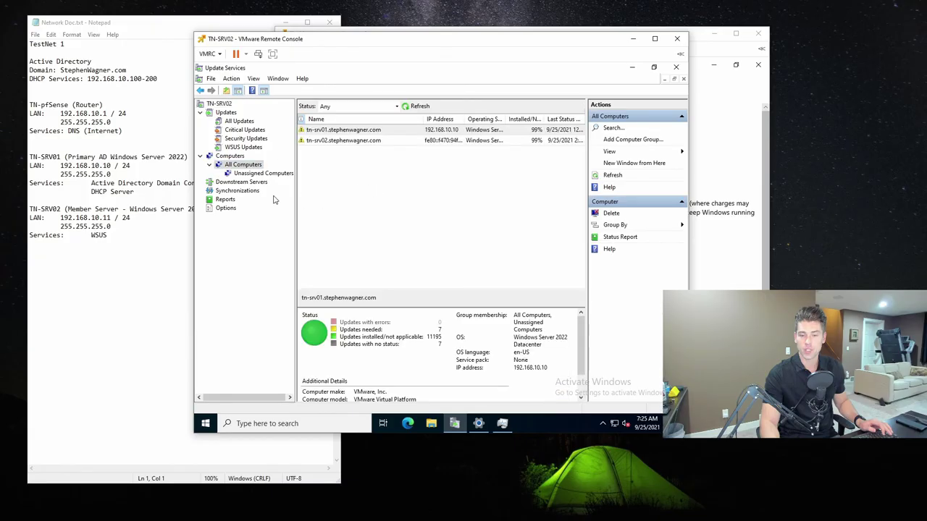
click(536, 130)
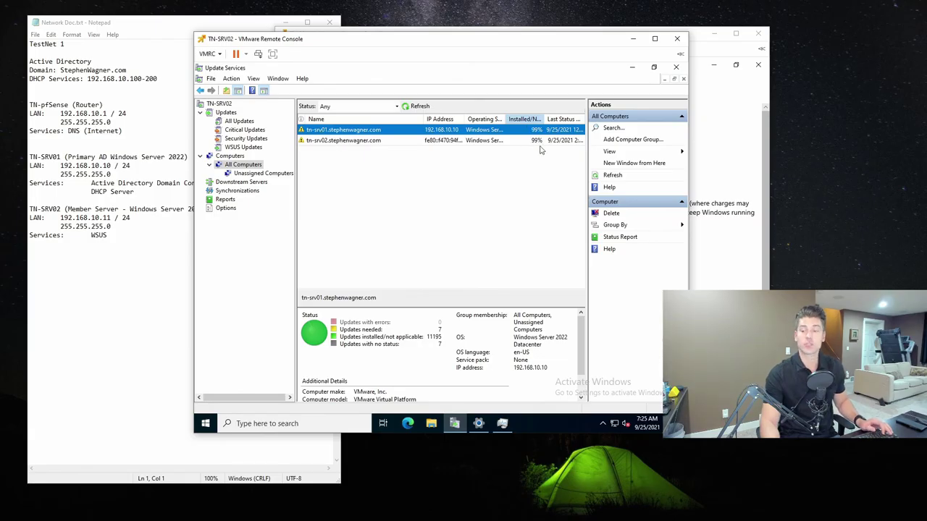
click(350, 141)
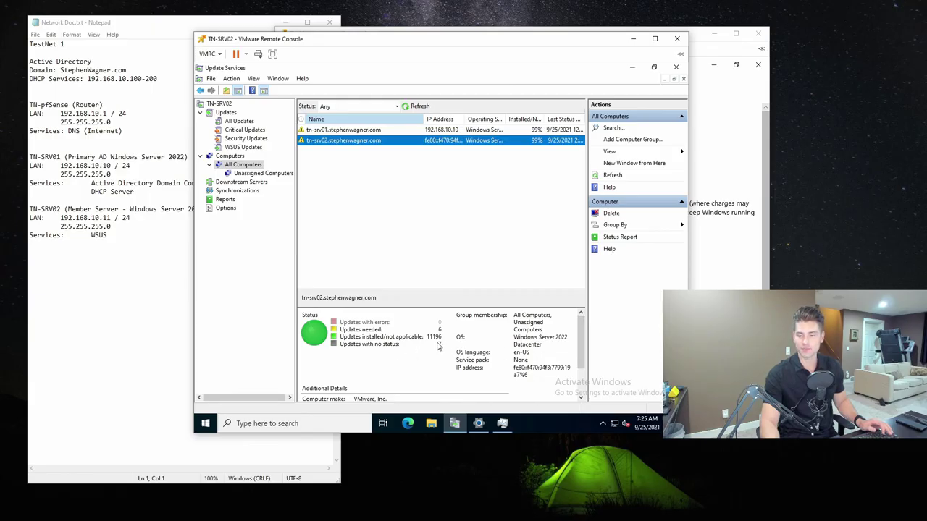
click(370, 332)
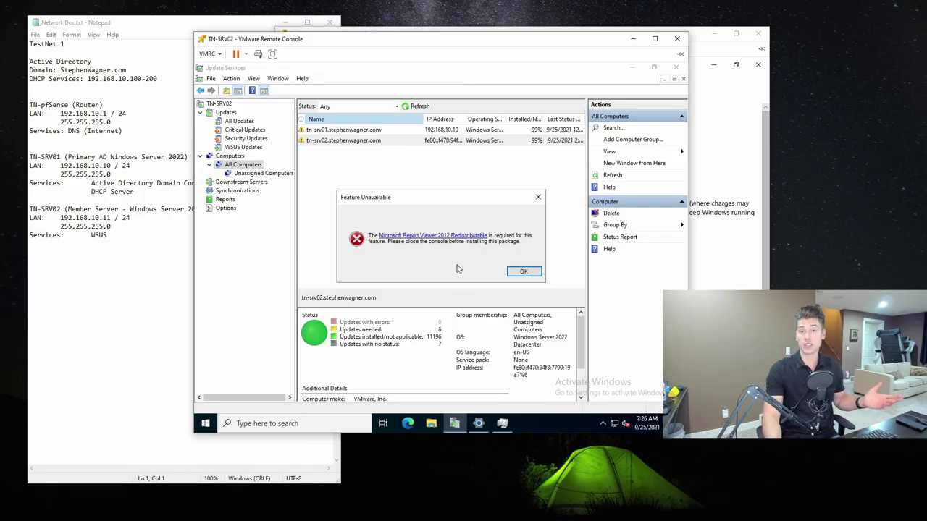
click(524, 271)
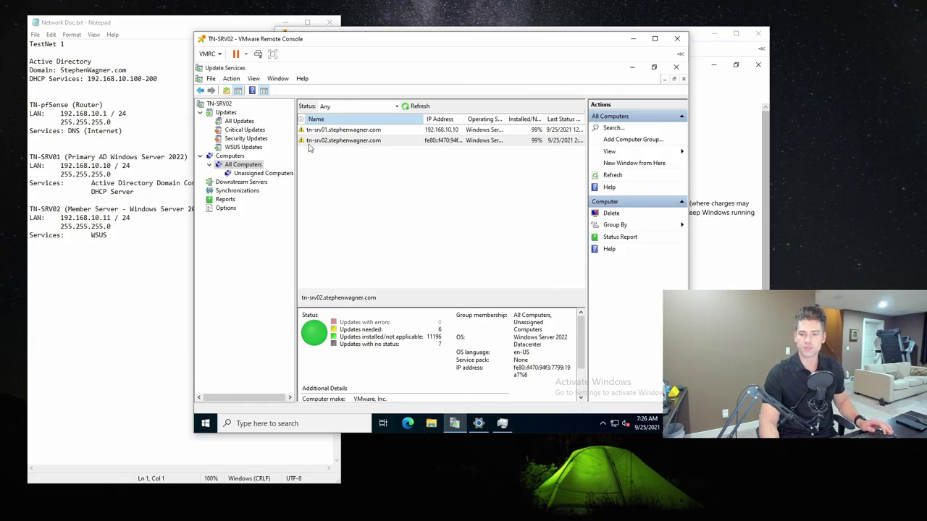
- Check the download status on the TN-SRV02 overview, refresh it, and check Windows Update in Settings for the approved updates
click(225, 113)
click(218, 105)
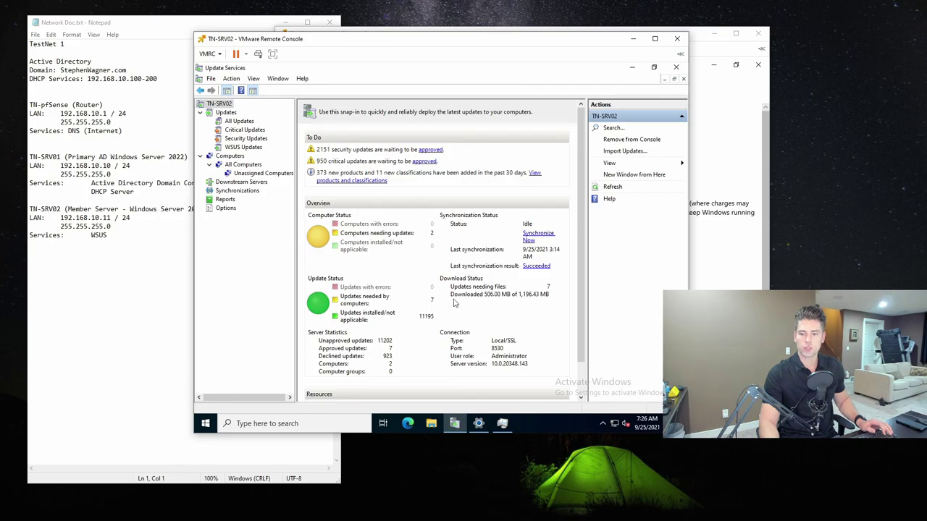
click(478, 423)
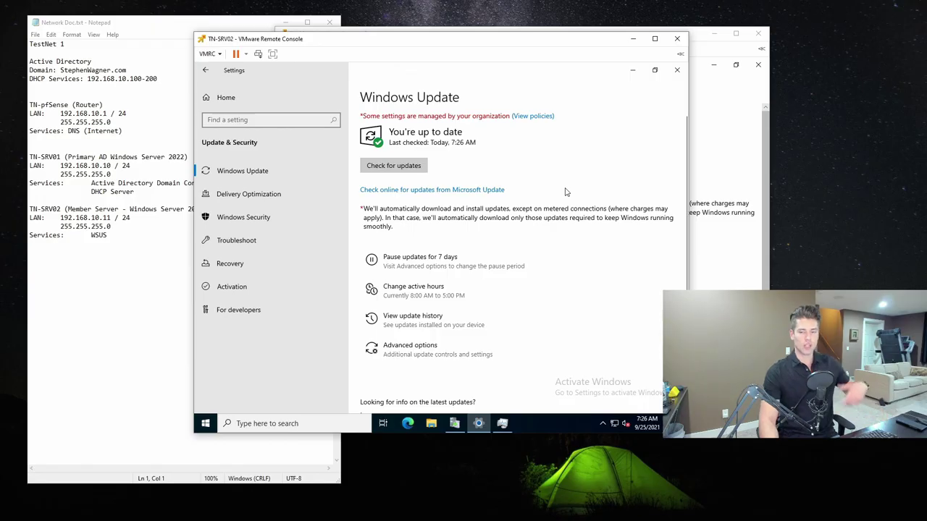
click(632, 70)
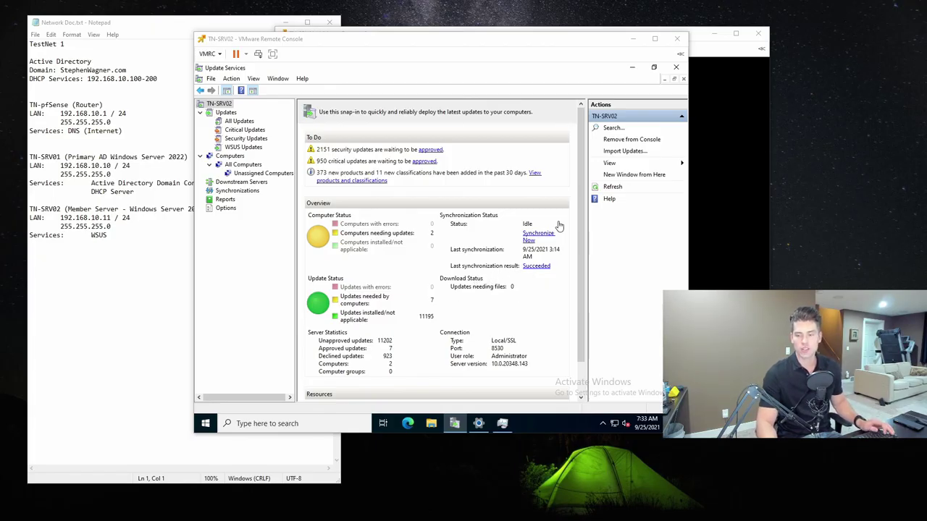
click(619, 188)
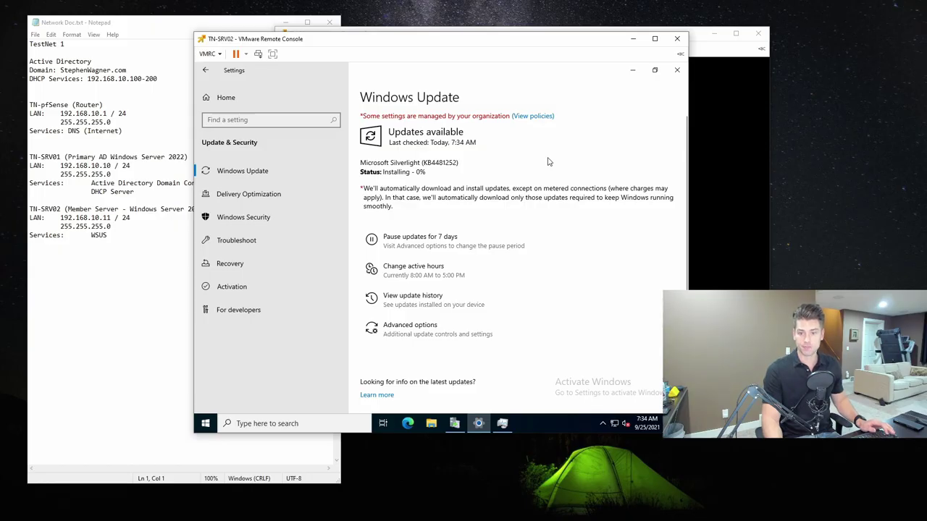
click(455, 424)
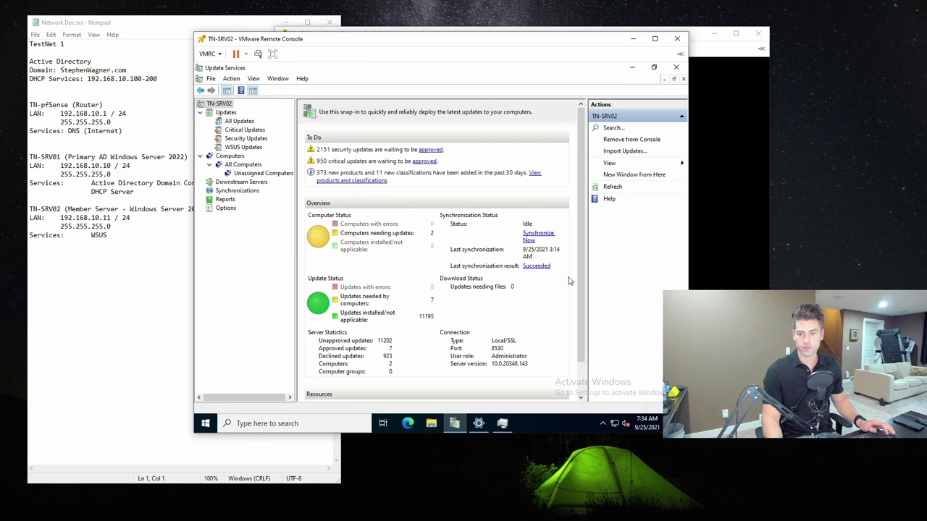